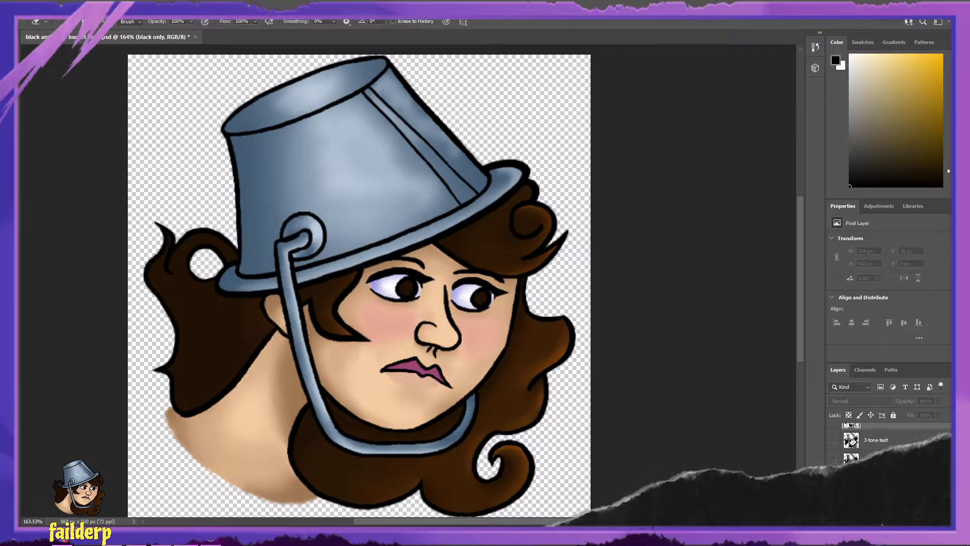
- Hide the full-colour artwork, view the grayscale version on its own, and display the hard-edged black, gray and white version instead
click(833, 480)
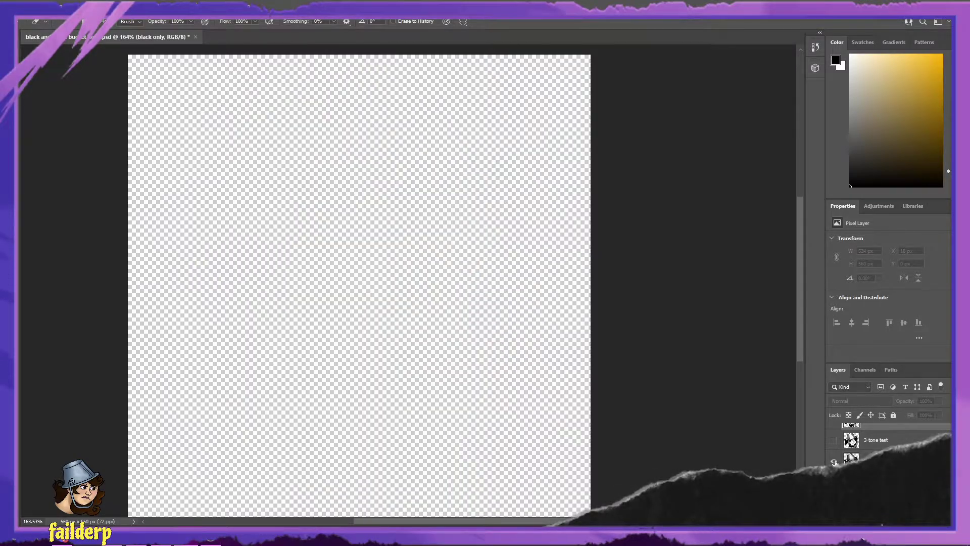
click(835, 461)
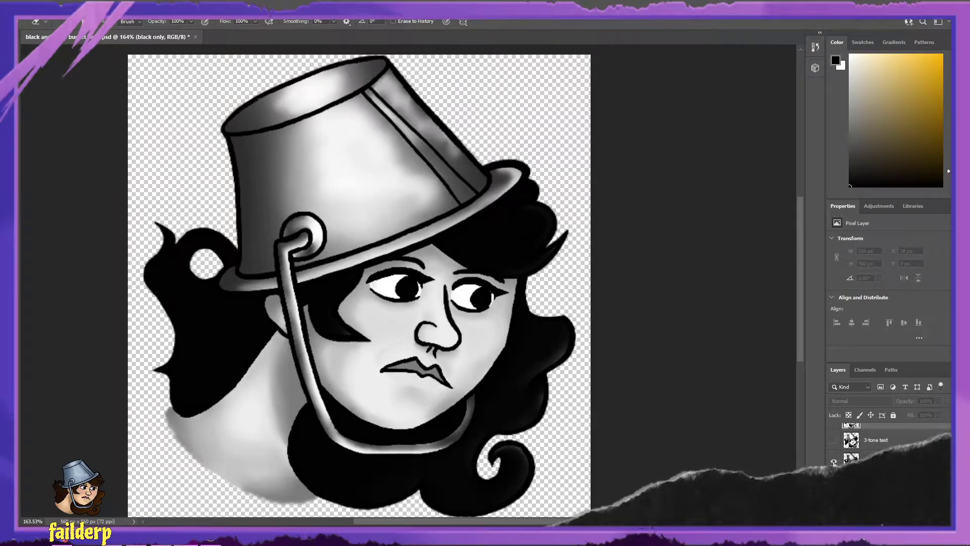
click(834, 461)
scroll(846, 459, up, 1)
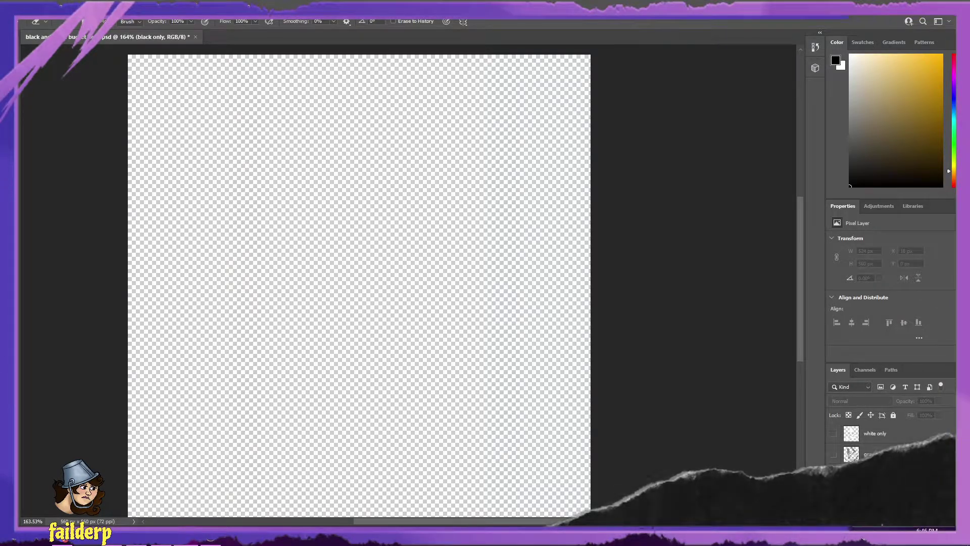
click(834, 495)
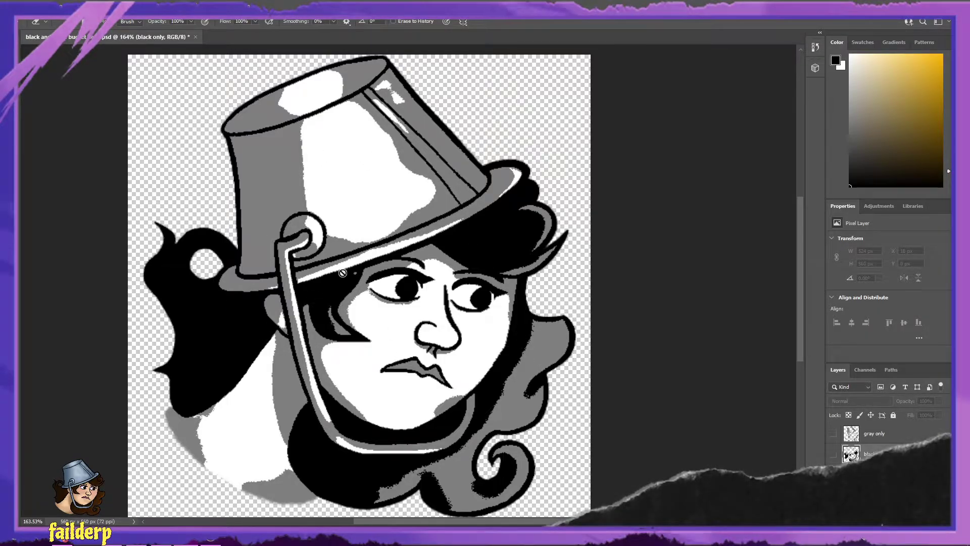
- Hide the three-tone artwork, show only the "black only" layer, and check its edges around the chin and hair close up
click(833, 433)
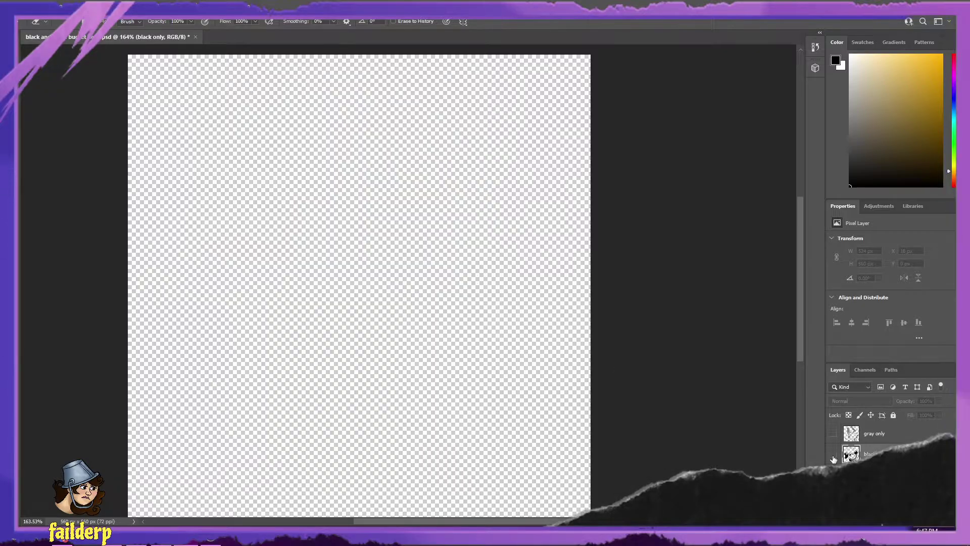
click(833, 455)
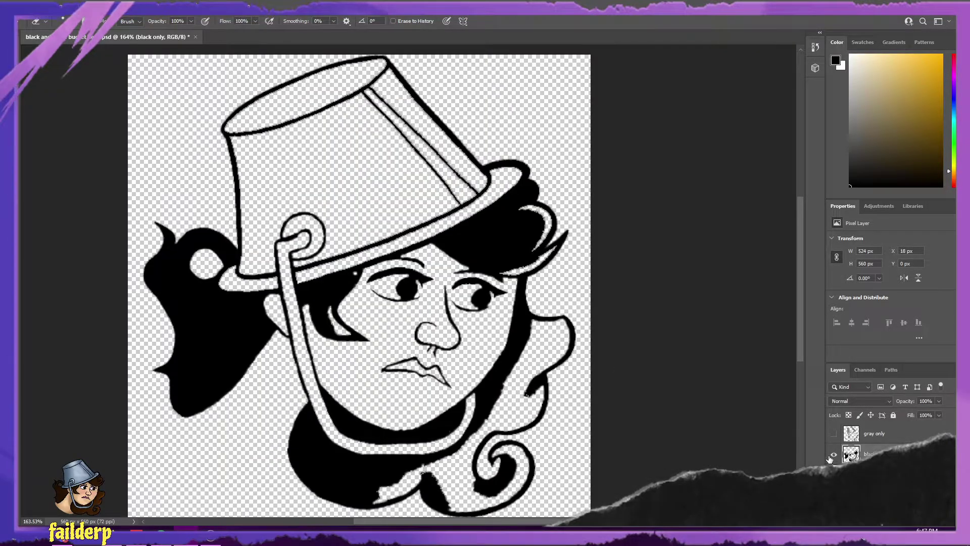
scroll(470, 420, up, 10)
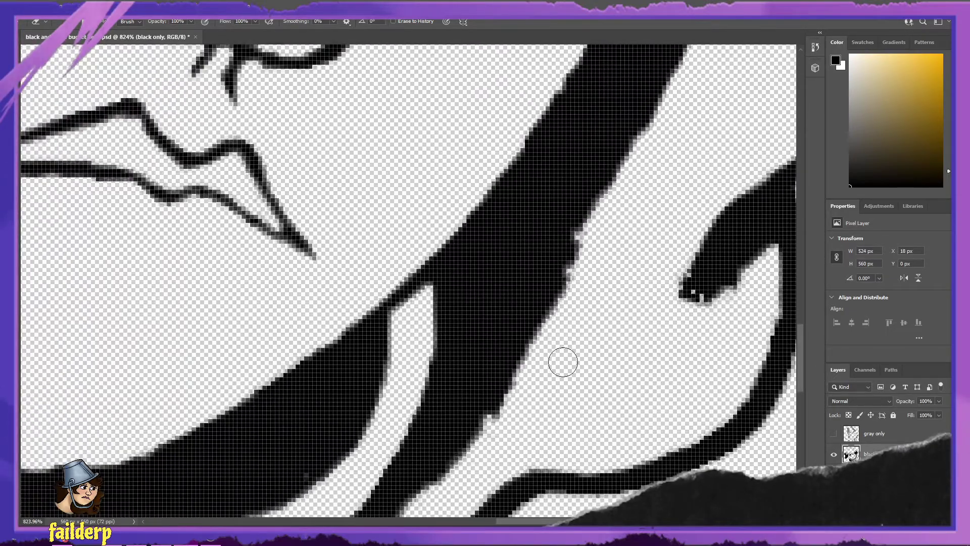
scroll(501, 325, down, 10)
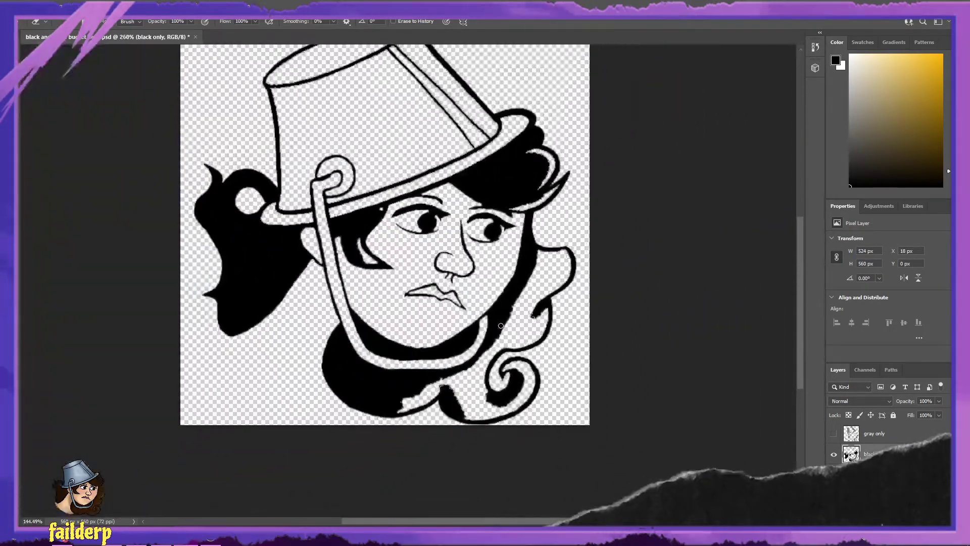
scroll(500, 325, up, 1)
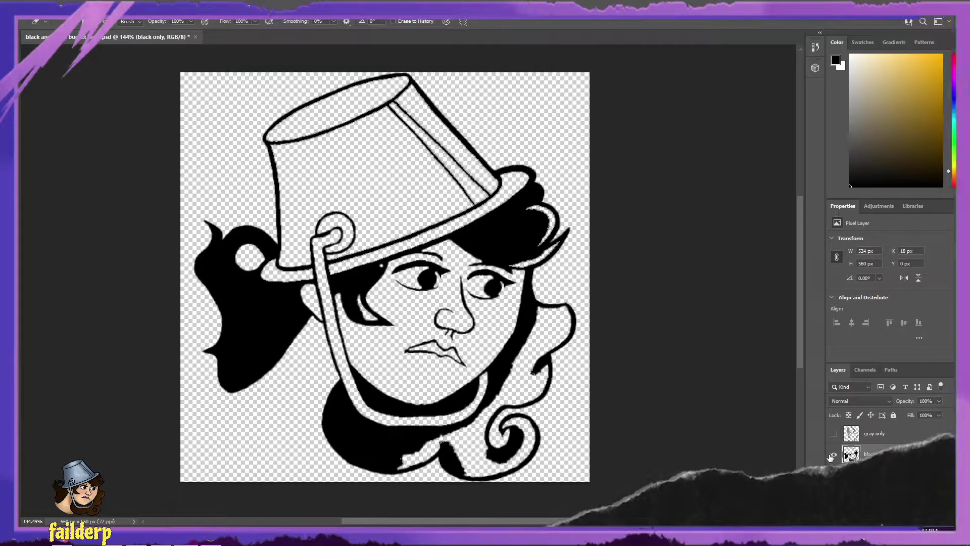
- Show the "gray only" and "white only" layers and examine the pixels where the black and gray hair areas meet
click(834, 435)
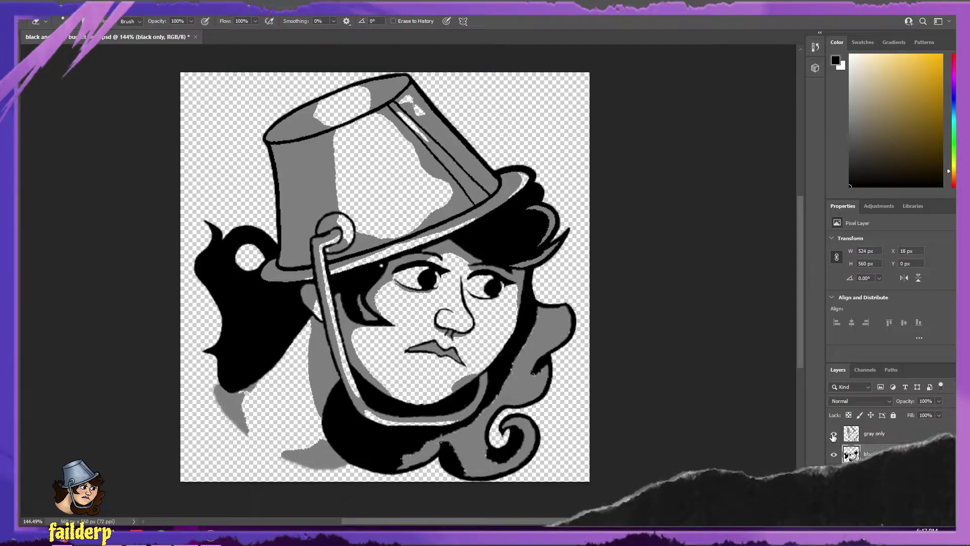
scroll(844, 445, up, 1)
click(834, 434)
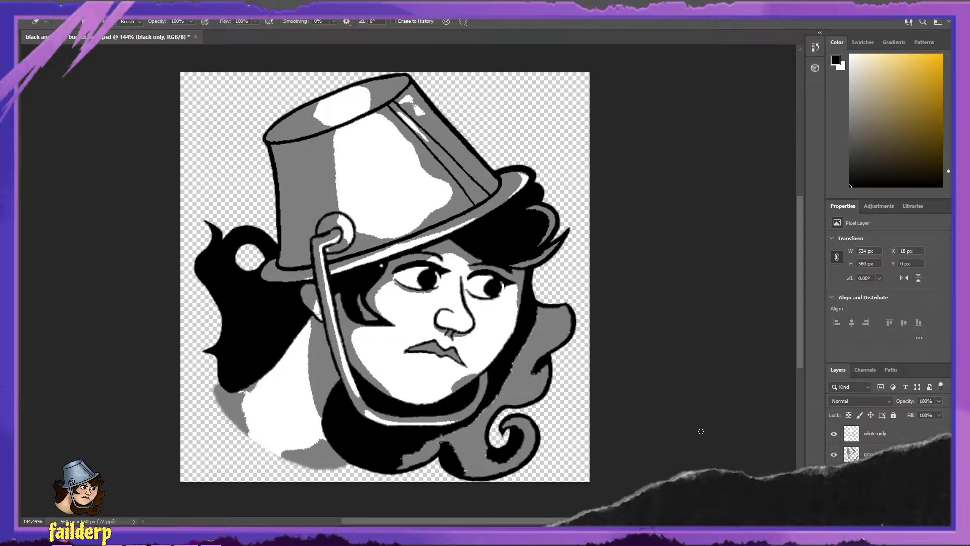
scroll(500, 337, up, 10)
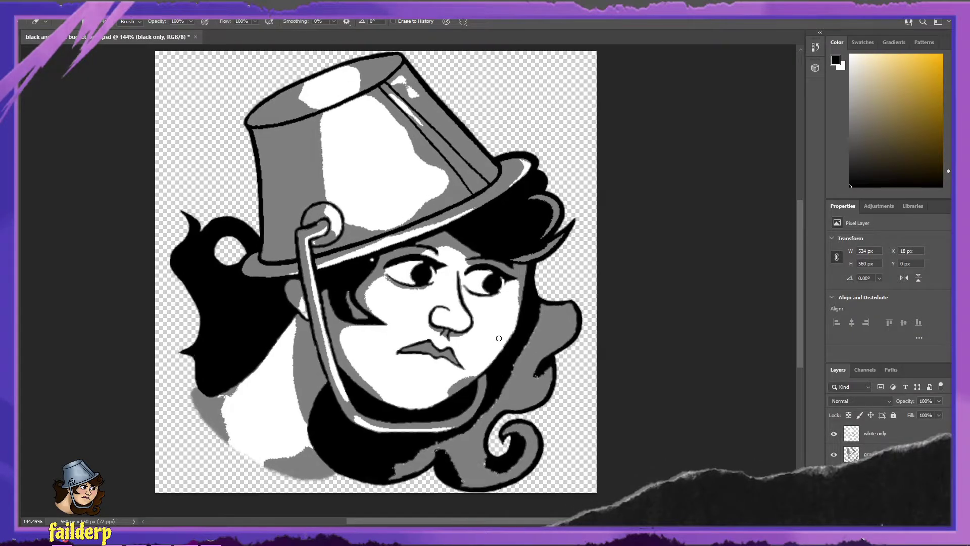
scroll(598, 380, up, 10)
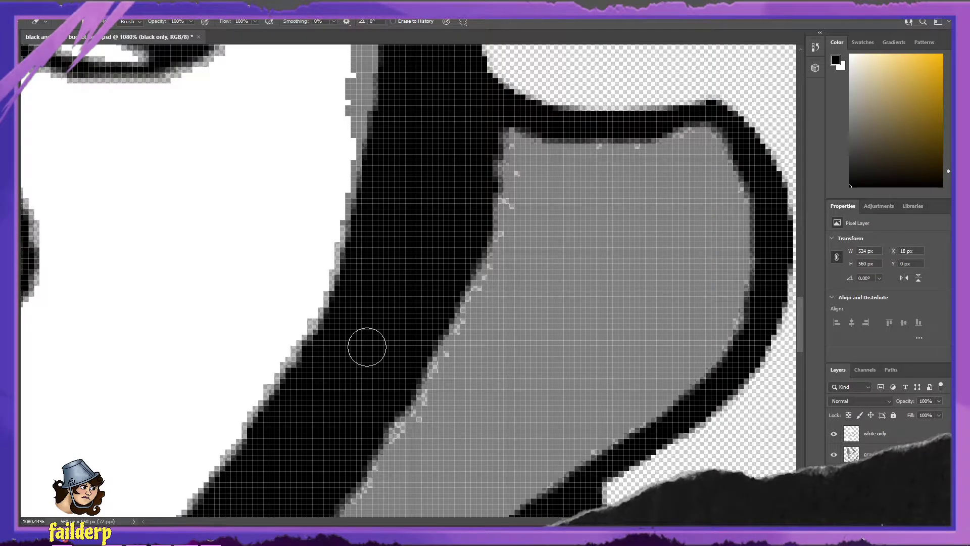
scroll(366, 346, down, 4)
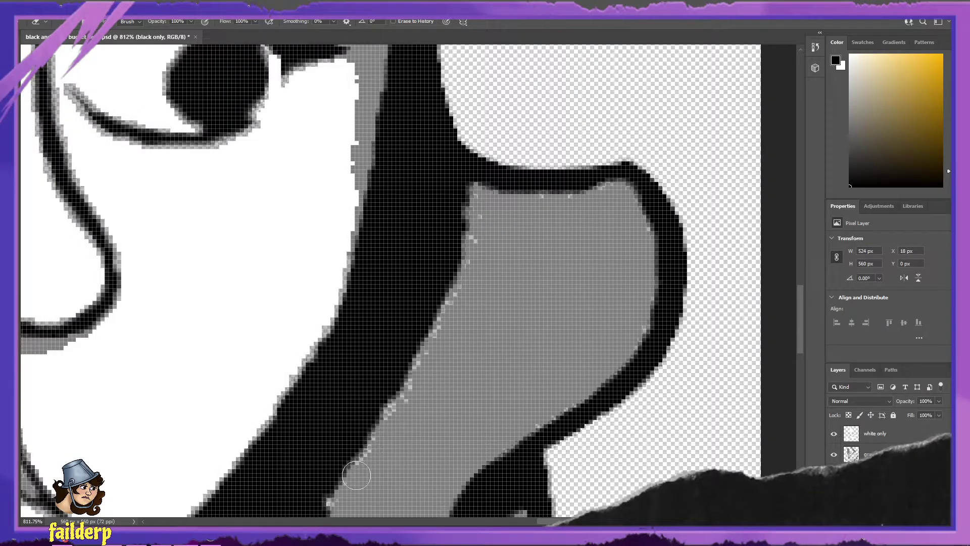
scroll(492, 339, down, 1)
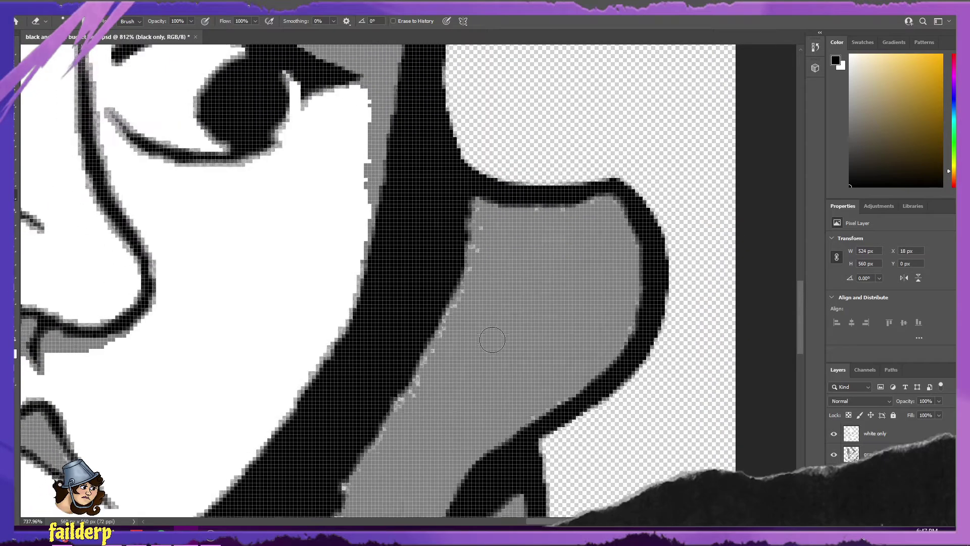
scroll(492, 339, down, 3)
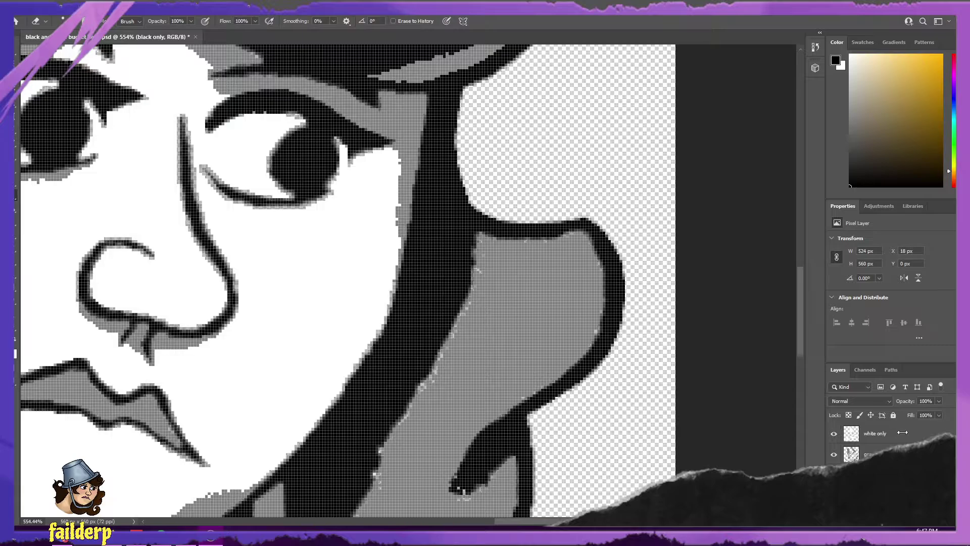
- Hide the "gray only" and "white only" layers and show the solid purple backdrop behind the black line art
click(833, 454)
click(833, 433)
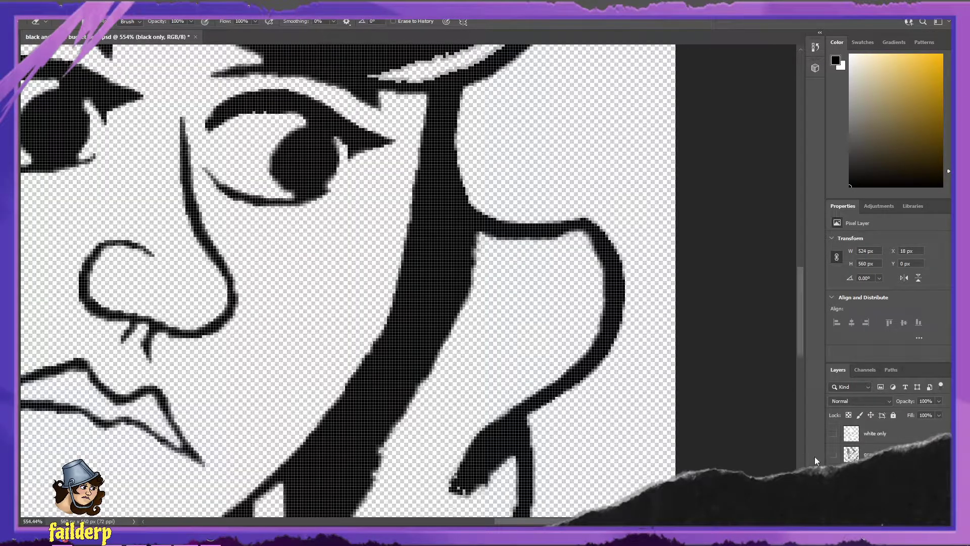
scroll(862, 450, down, 1)
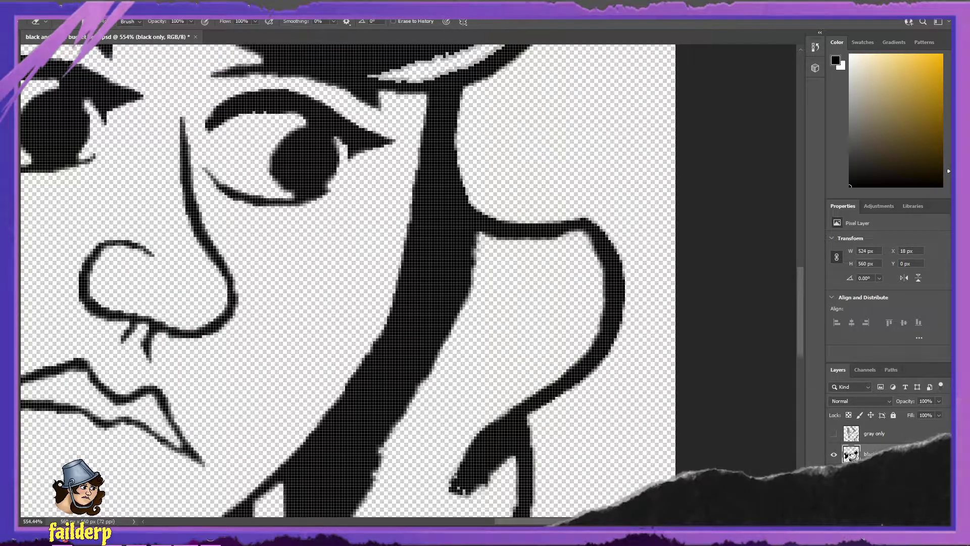
scroll(565, 330, down, 1)
scroll(564, 331, down, 2)
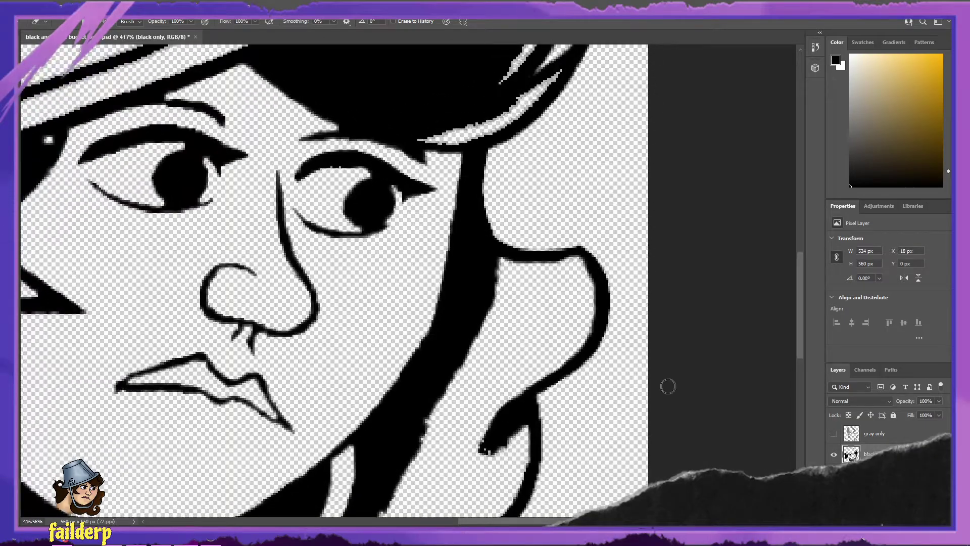
scroll(854, 455, down, 2)
click(834, 497)
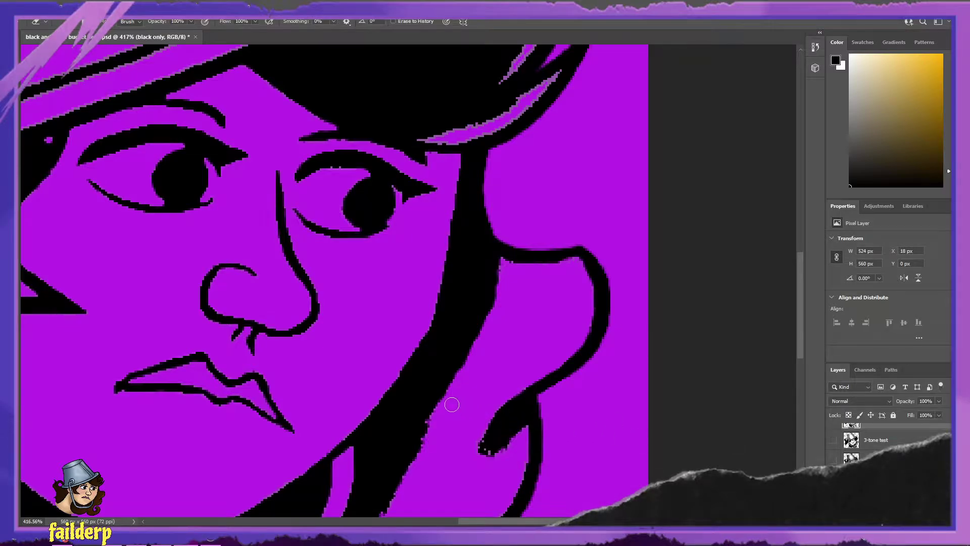
- Switch to the Brush with black sampled from the hair beside the cheek and undo the first test stroke
scroll(452, 404, down, 3)
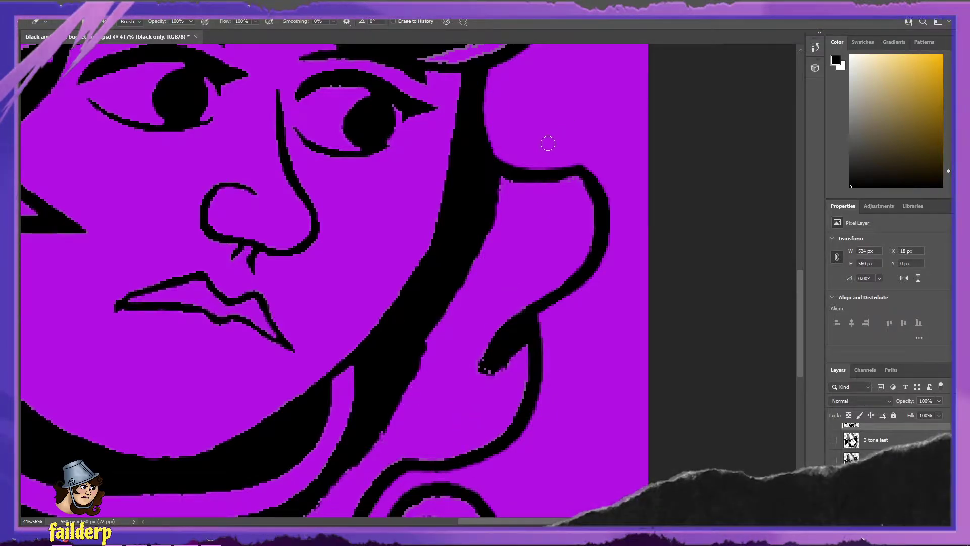
key(b)
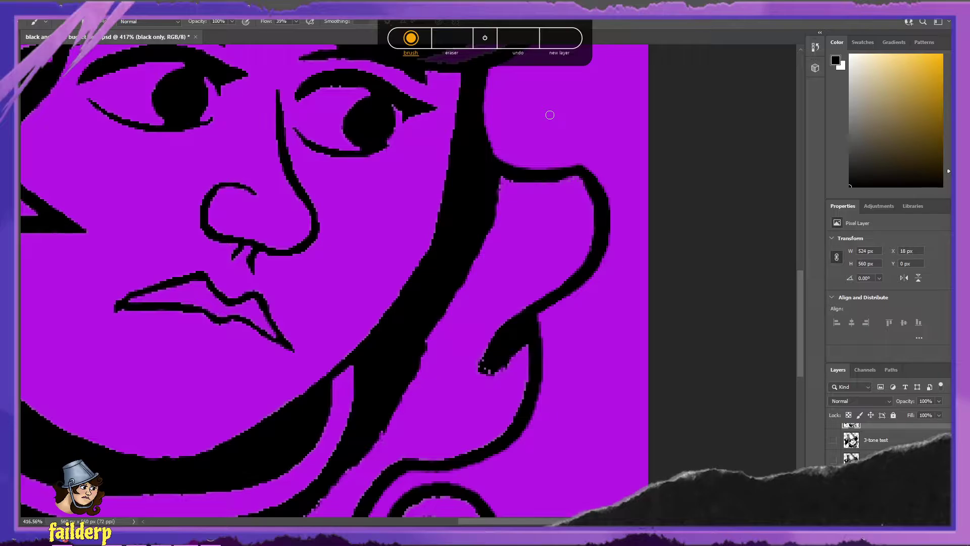
alt+click(454, 182)
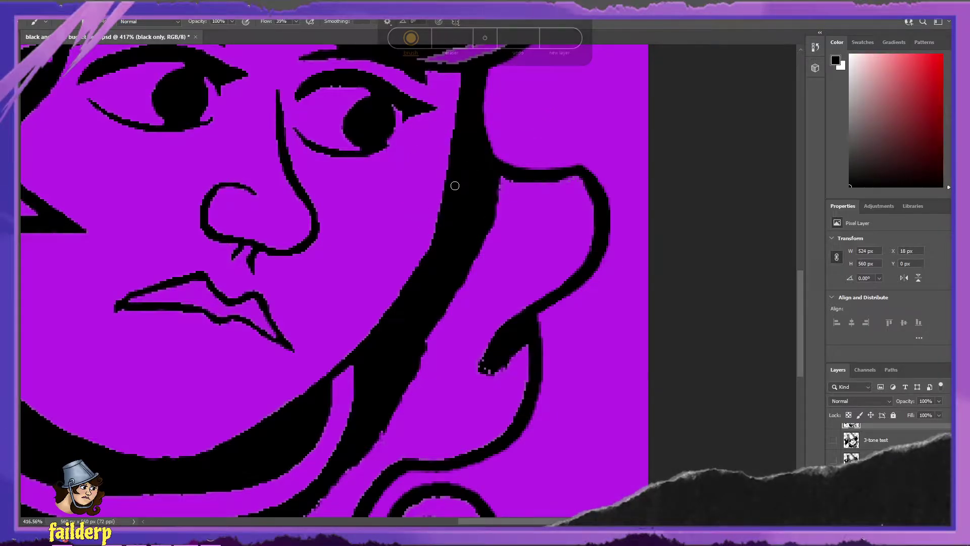
scroll(520, 163, up, 2)
scroll(526, 160, down, 3)
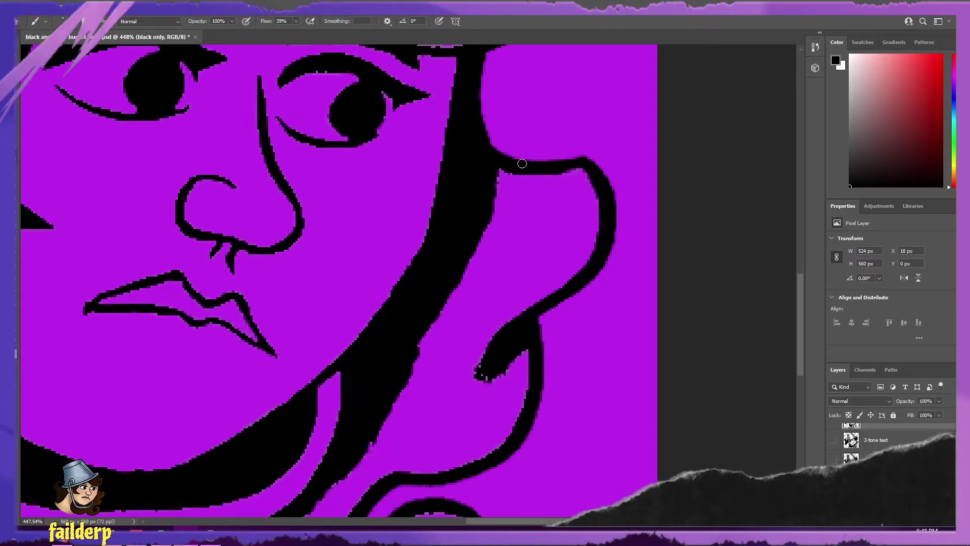
scroll(591, 229, up, 2)
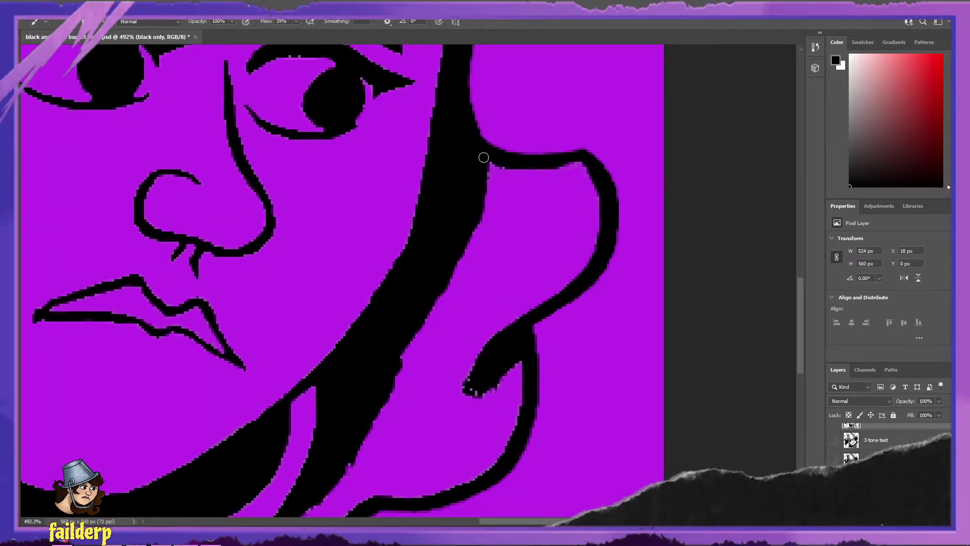
key(ctrl+z)
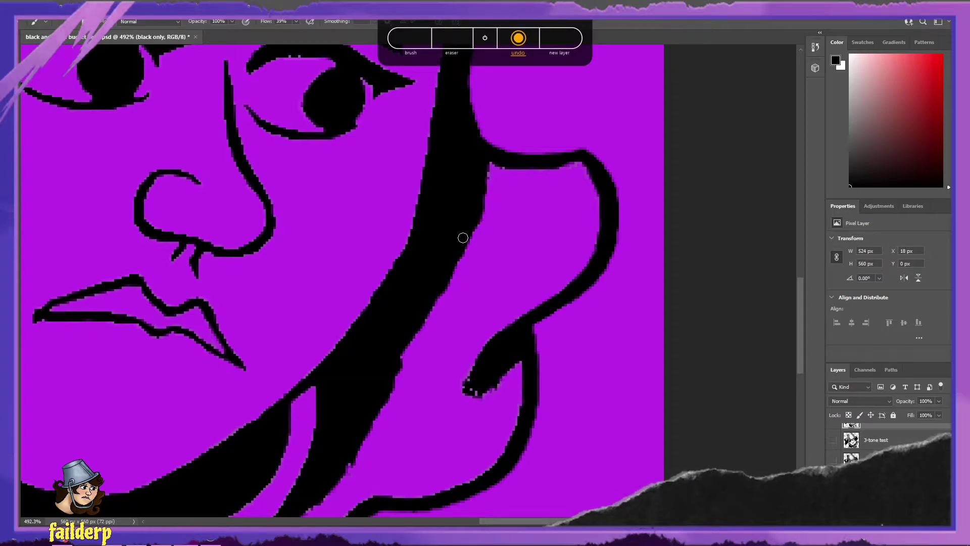
- Check the Hard Round brush preset and smooth the black hair edge beside the cheek and the underside of the adjoining curl's outline
click(67, 22)
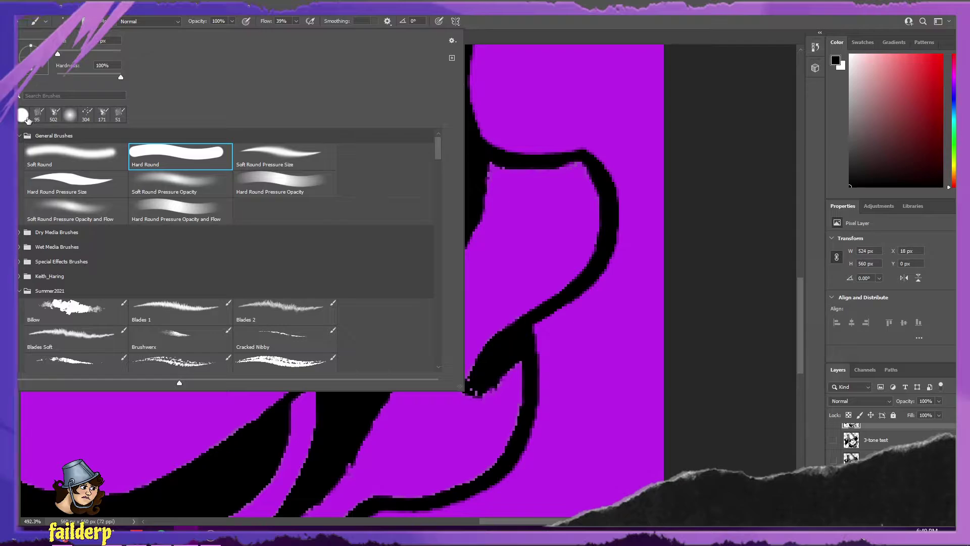
key(Escape)
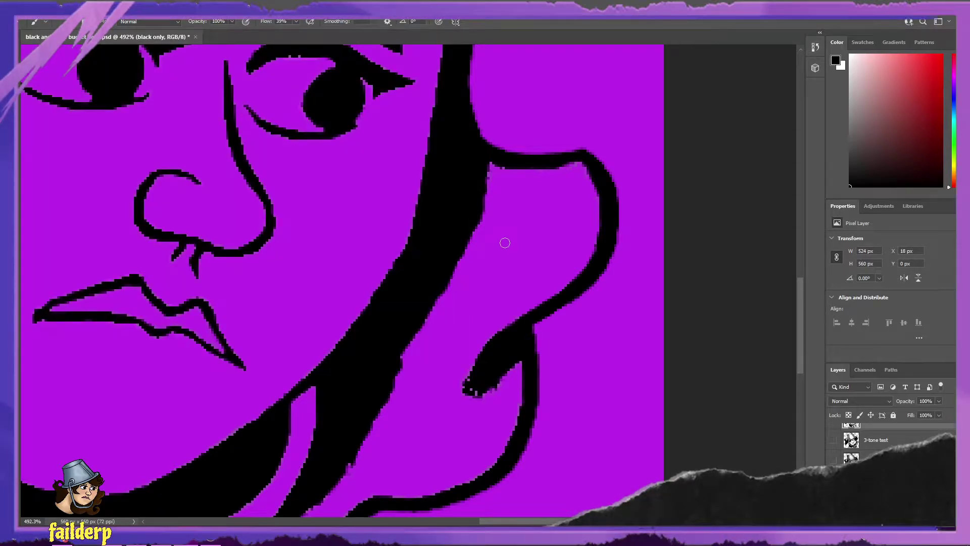
drag(487, 158, 480, 202)
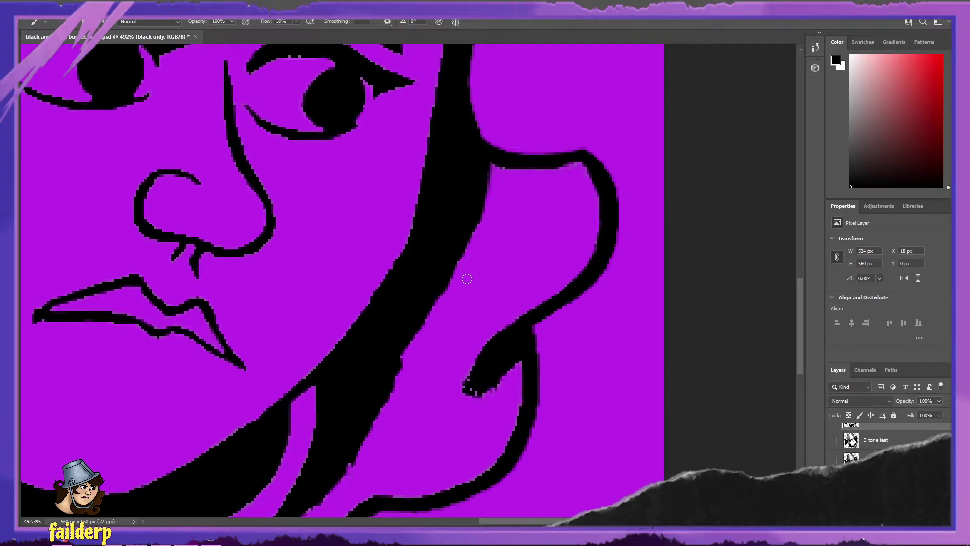
key(ctrl+z)
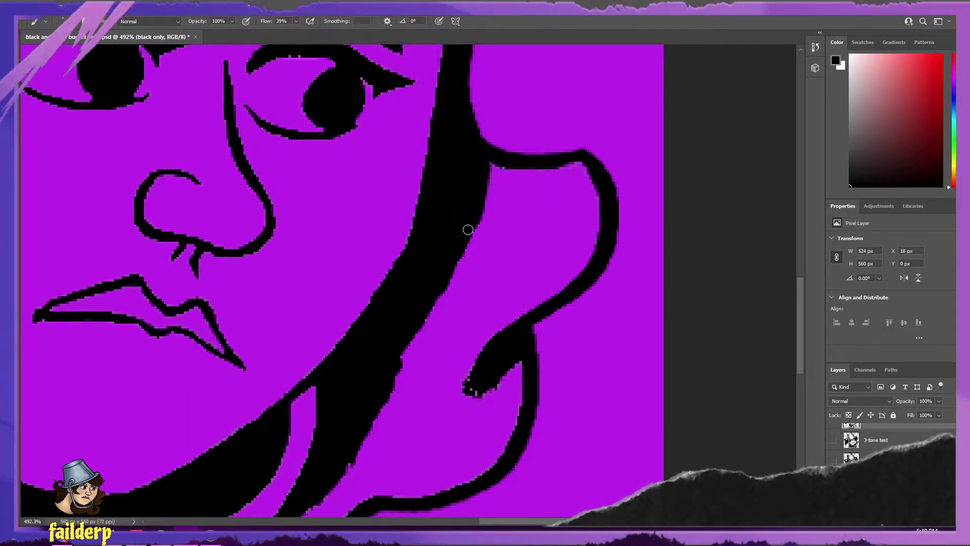
key(ctrl+z)
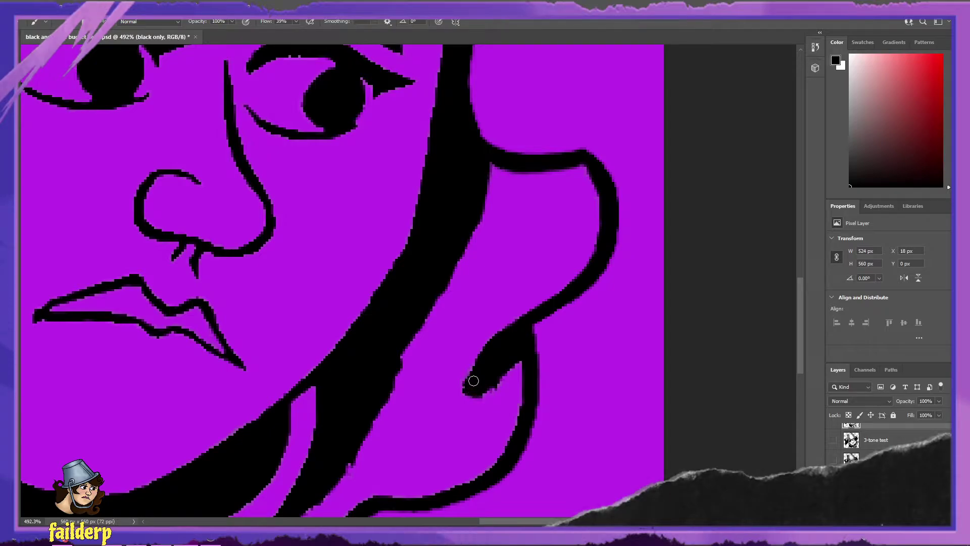
- Fill the stray pixels and round off the jagged black tip of the hair curl beside the chin
drag(467, 387, 480, 388)
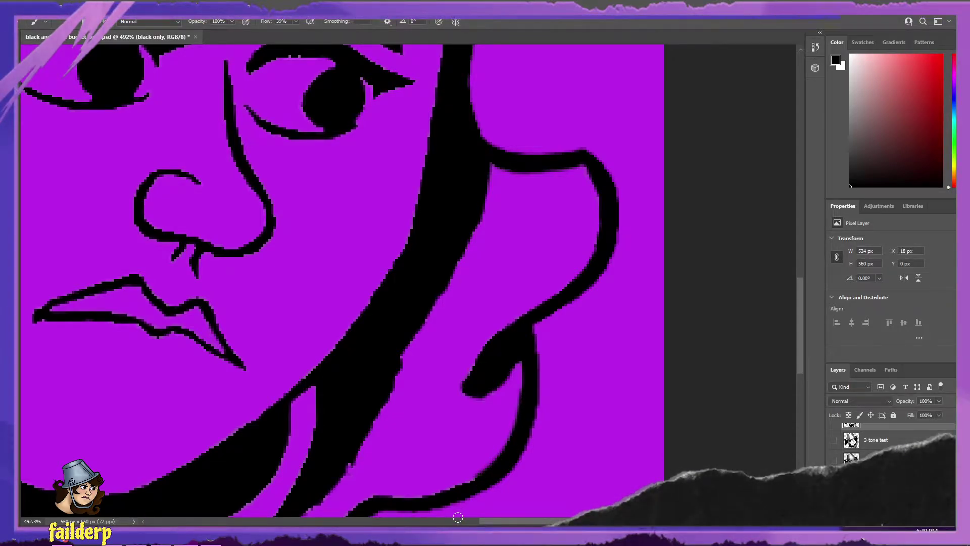
key(ctrl+z)
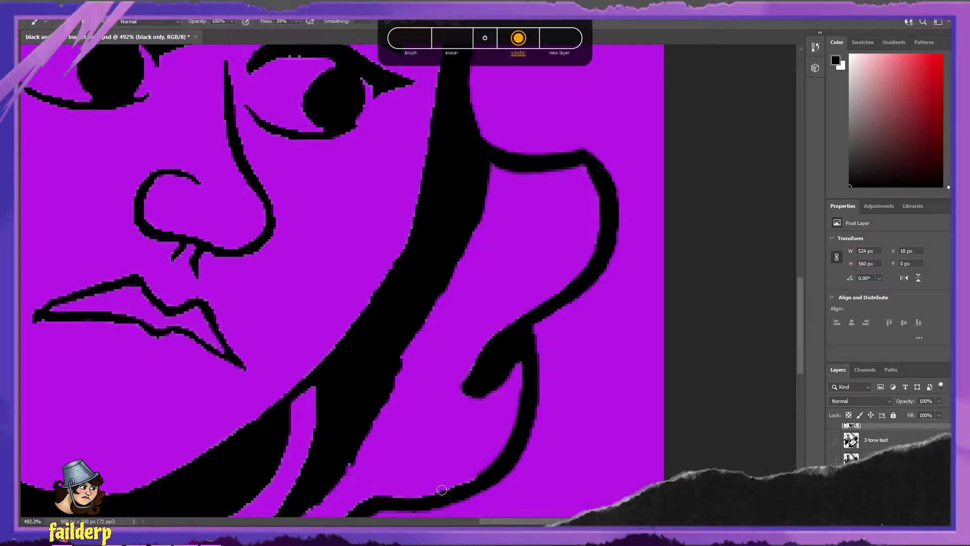
scroll(468, 443, down, 2)
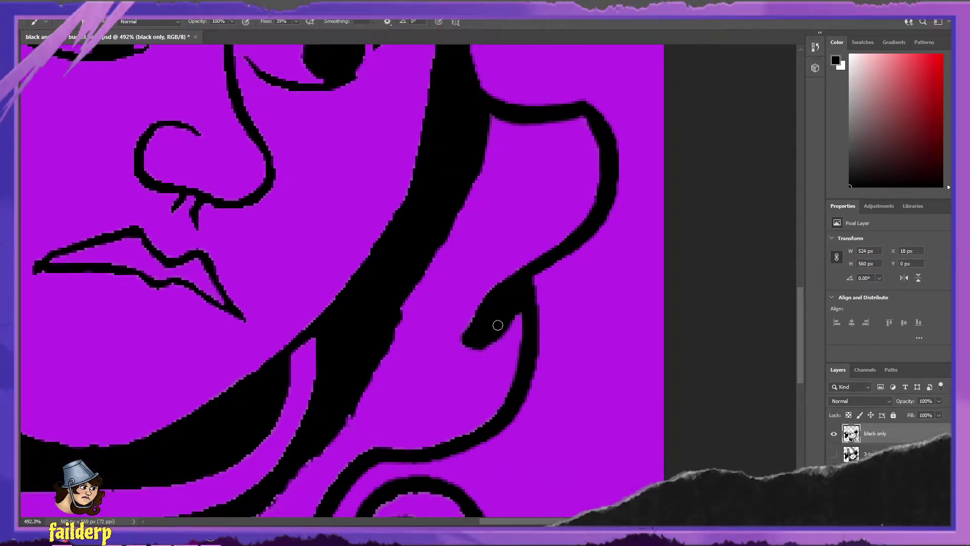
drag(470, 340, 463, 345)
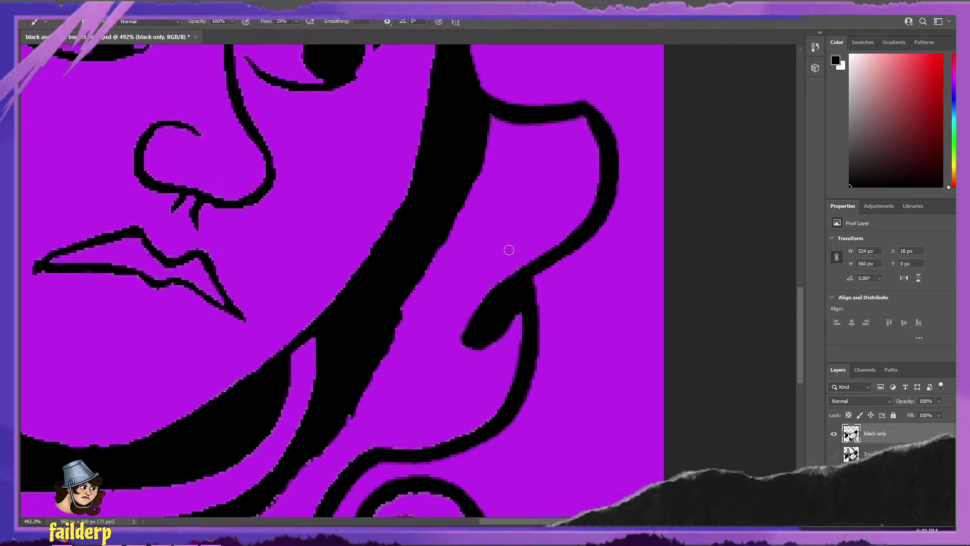
- Undo the recent smoothing strokes on the curl tip and hair edge, and resample black from the hair beside the jaw
key(ctrl+z)
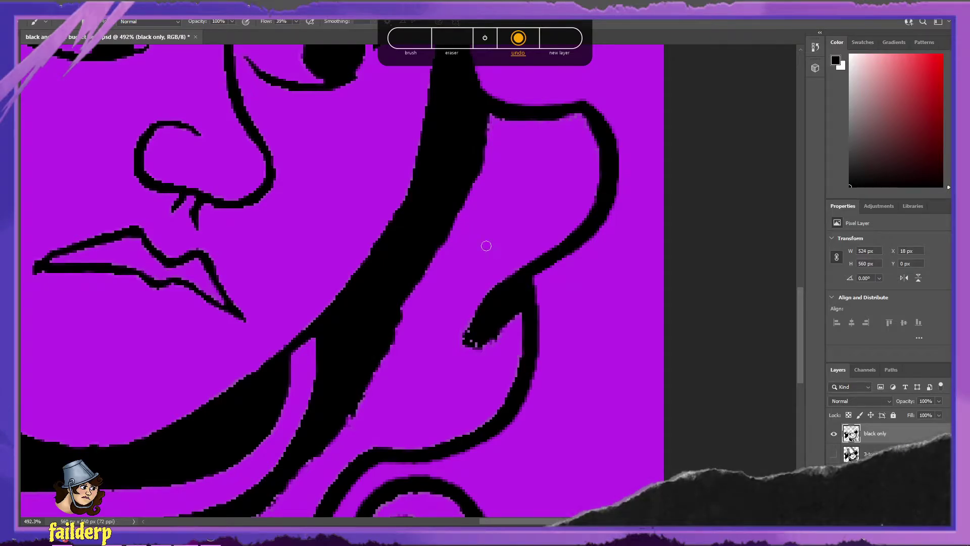
key(ctrl+z)
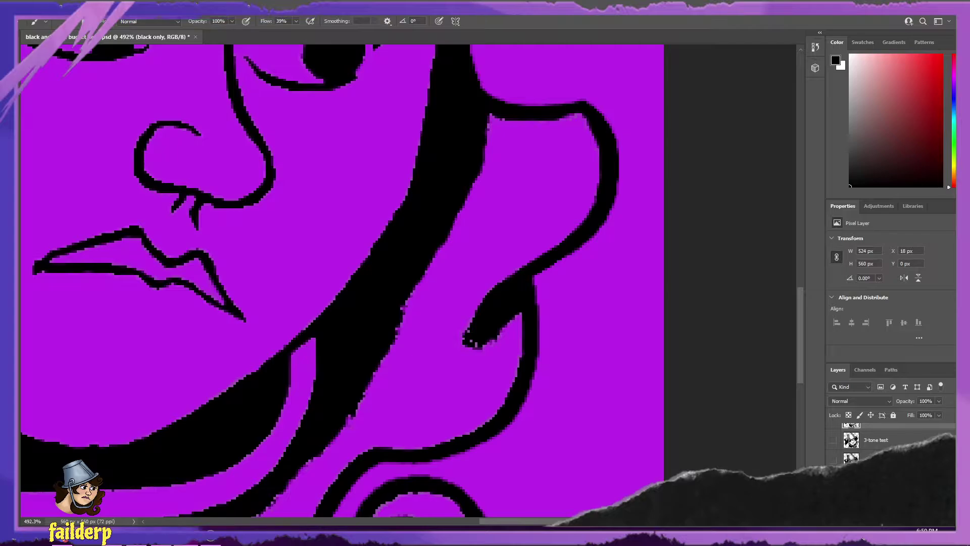
key(ctrl+shift+z)
alt+click(349, 319)
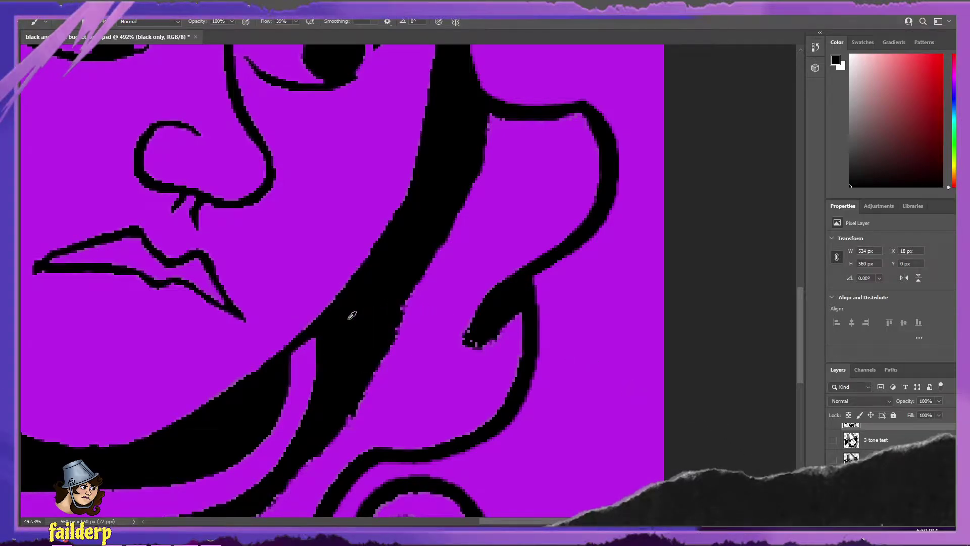
alt+click(348, 319)
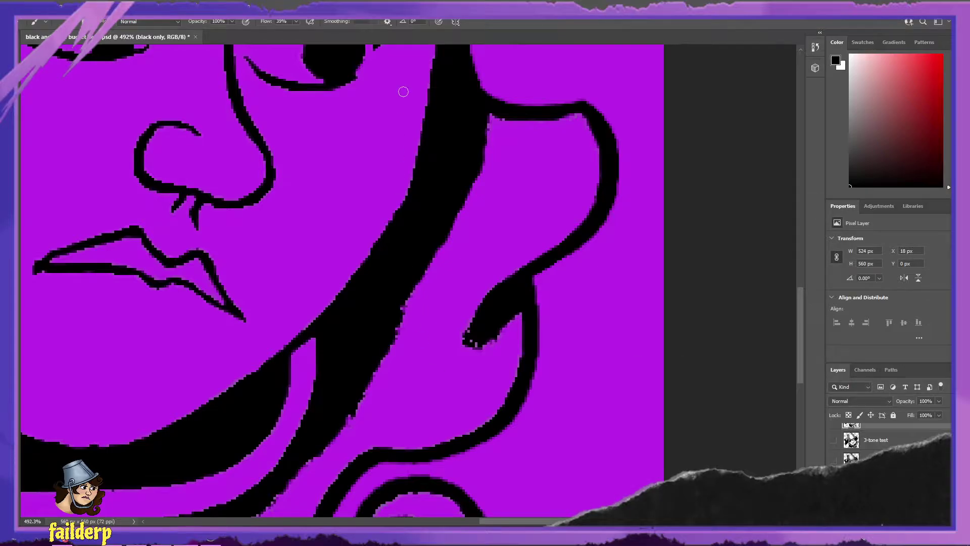
- Try a brush flow of 61% on the black hair edge beside the cheek and undo the test stroke
click(296, 22)
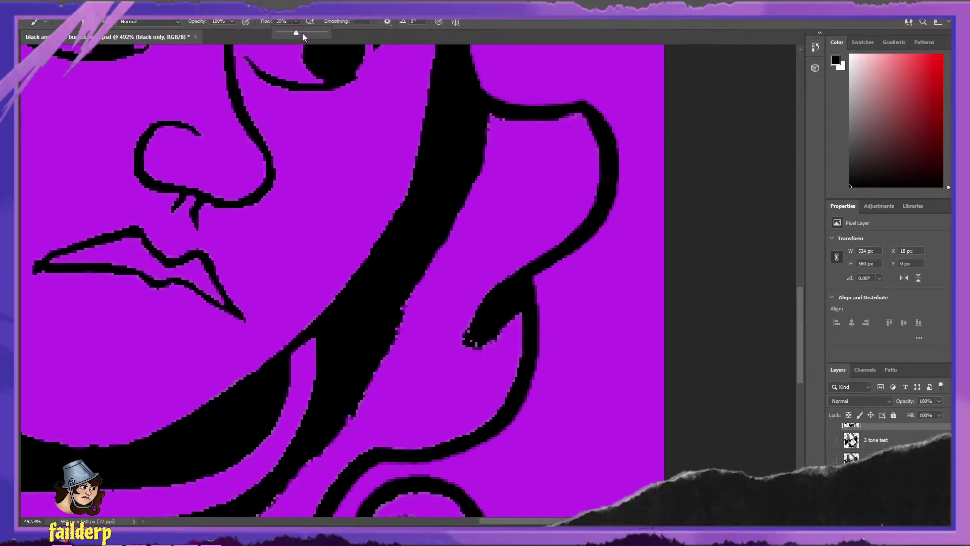
drag(442, 255, 400, 312)
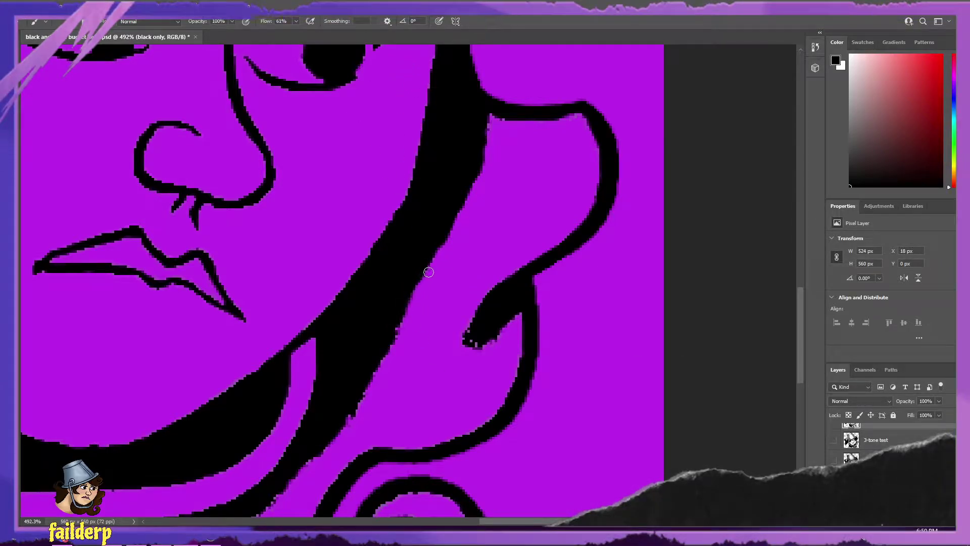
key(ctrl+z)
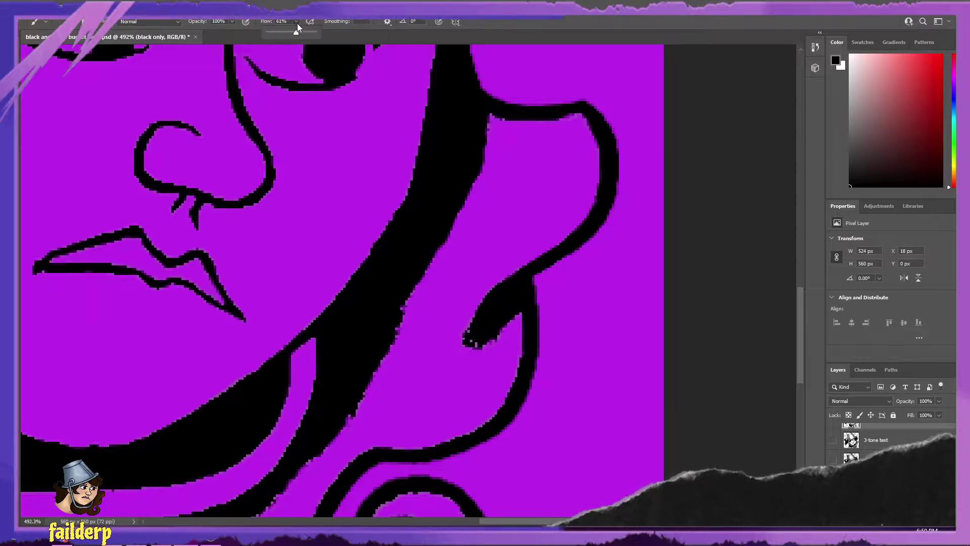
- Set the brush flow to 100% and smooth the black hair edge just below where the upper curl joins it
click(296, 22)
drag(301, 31, 328, 37)
click(485, 163)
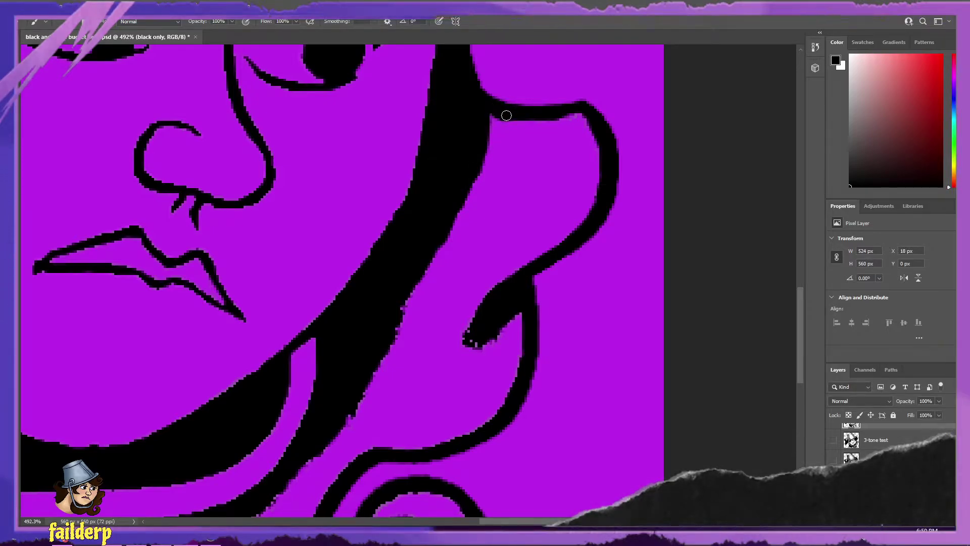
- Fill and round off the curl's jagged black tip, and smooth the hair edge from beside the cheek down past the jaw
drag(497, 334, 480, 336)
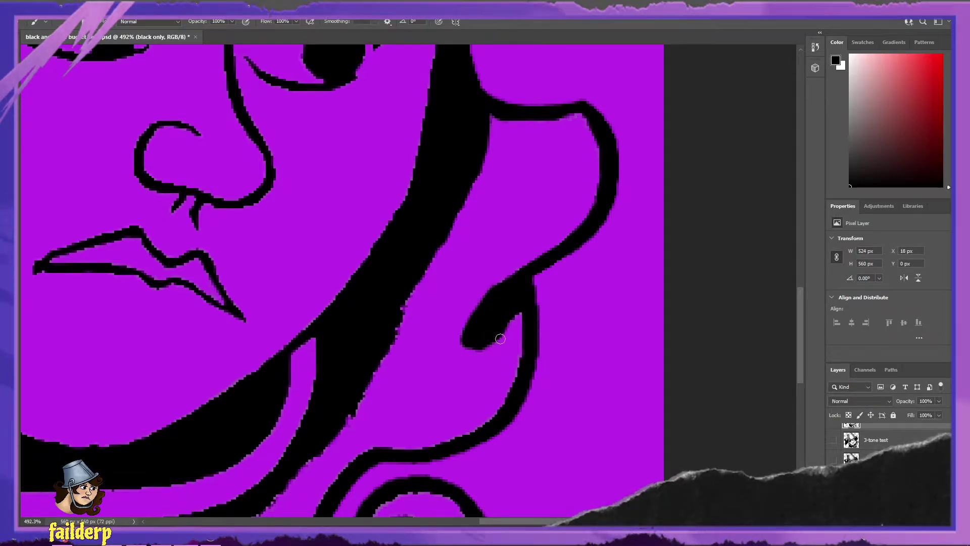
key(ctrl+z)
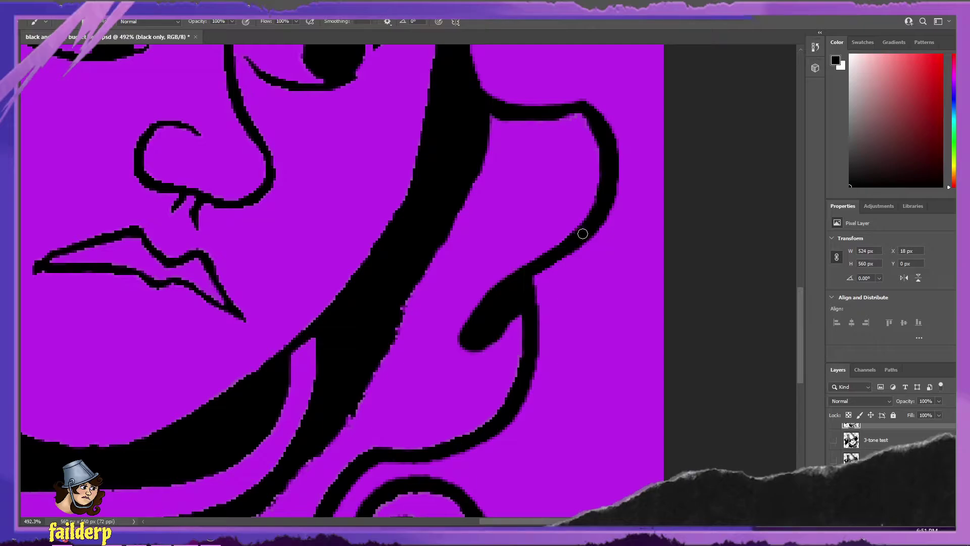
key(ctrl+z)
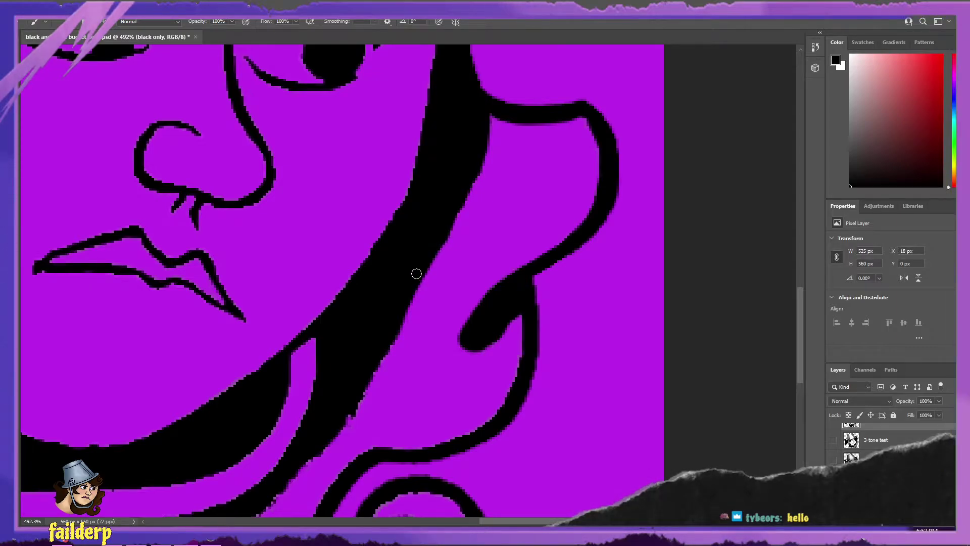
key(ctrl+z)
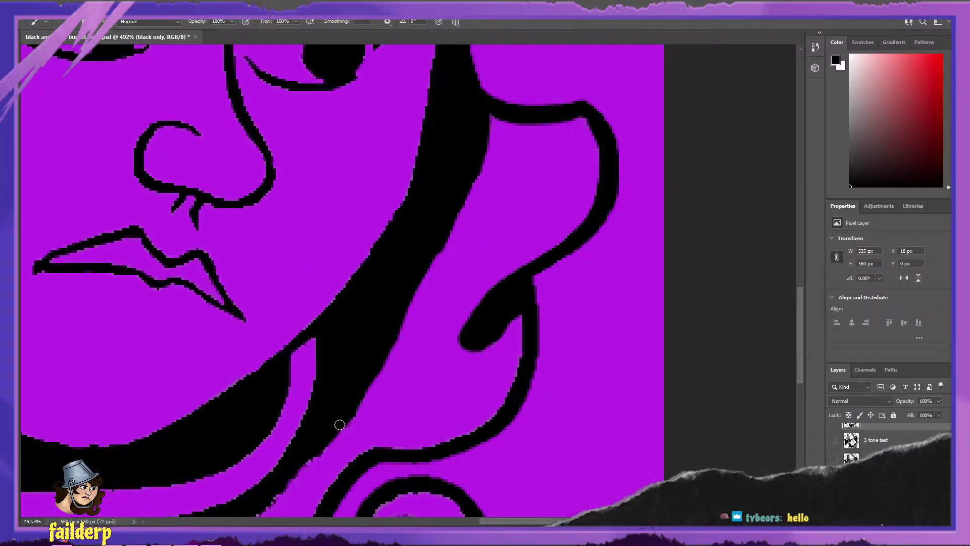
- Smooth the inner edge of the black curl outline running down from the rounded tip, undoing strokes that miss the edge
scroll(374, 391, down, 3)
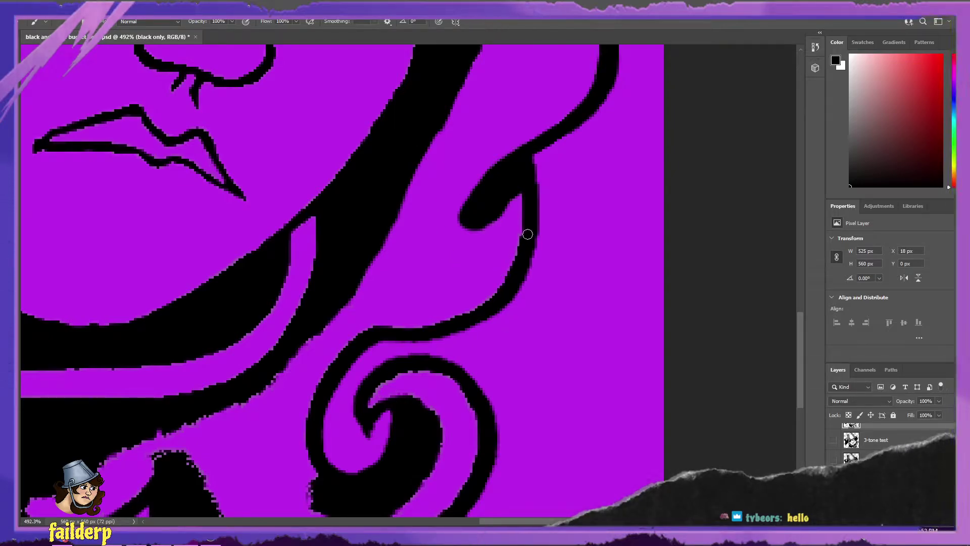
key(ctrl+z)
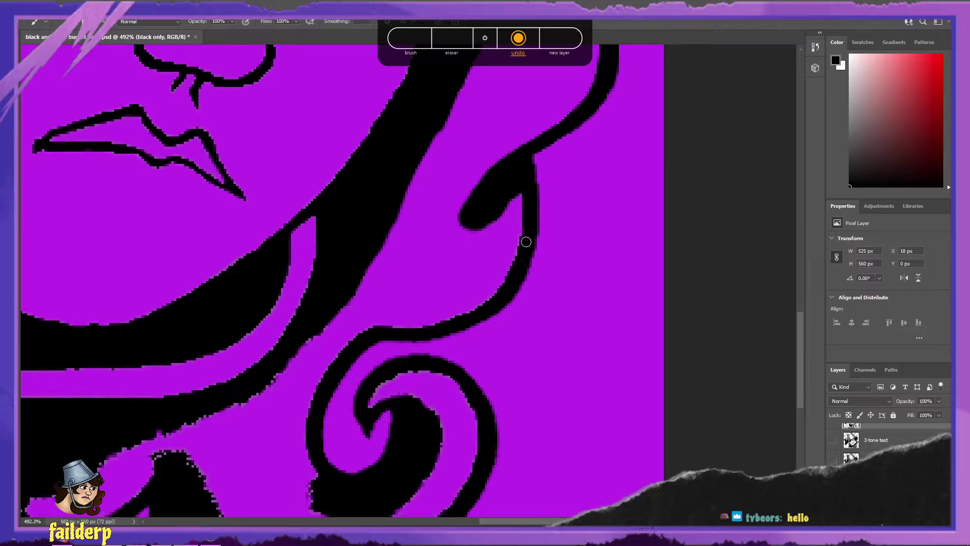
drag(523, 245, 515, 268)
key(ctrl+z)
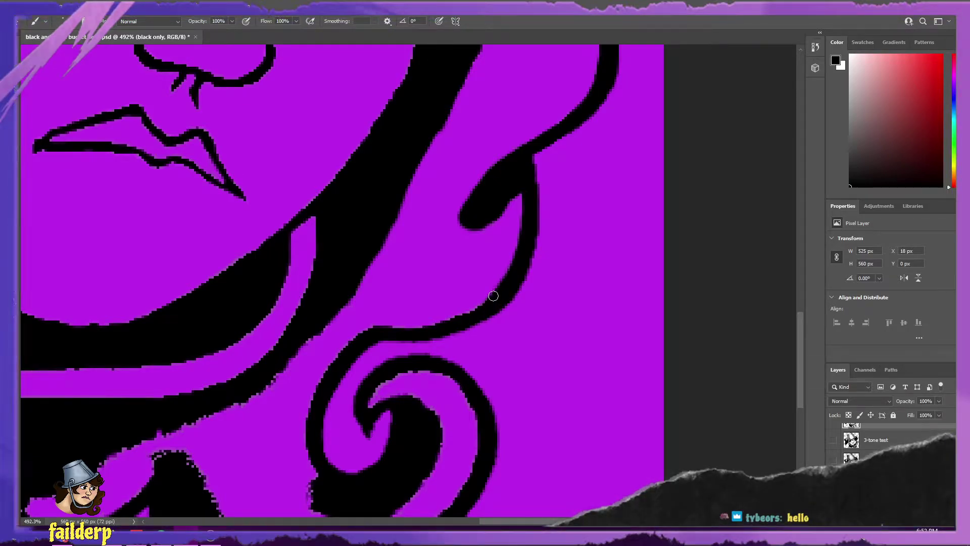
scroll(680, 300, down, 3)
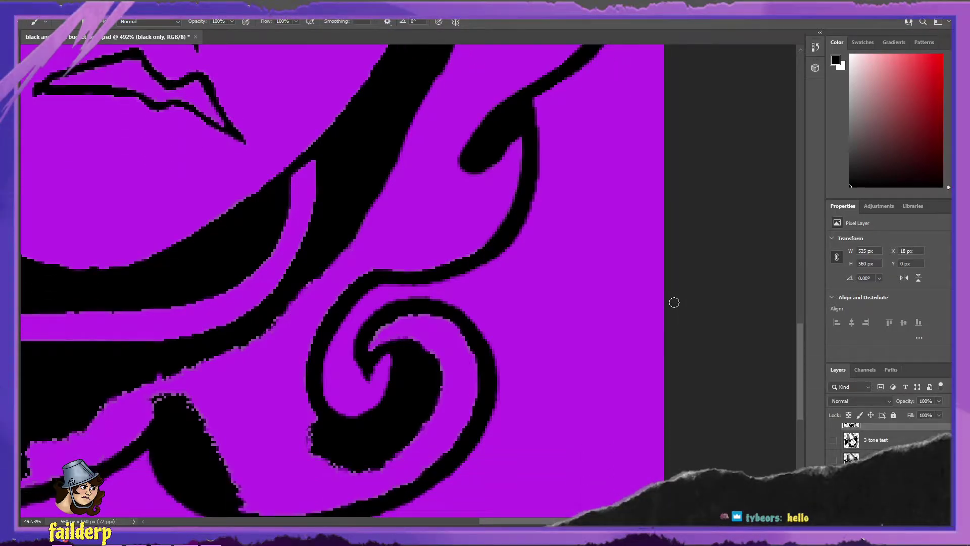
- Review the whole black line art, checking the hair beneath the bucket brim and the curls beside the face for jagged edges
scroll(413, 216, down, 5)
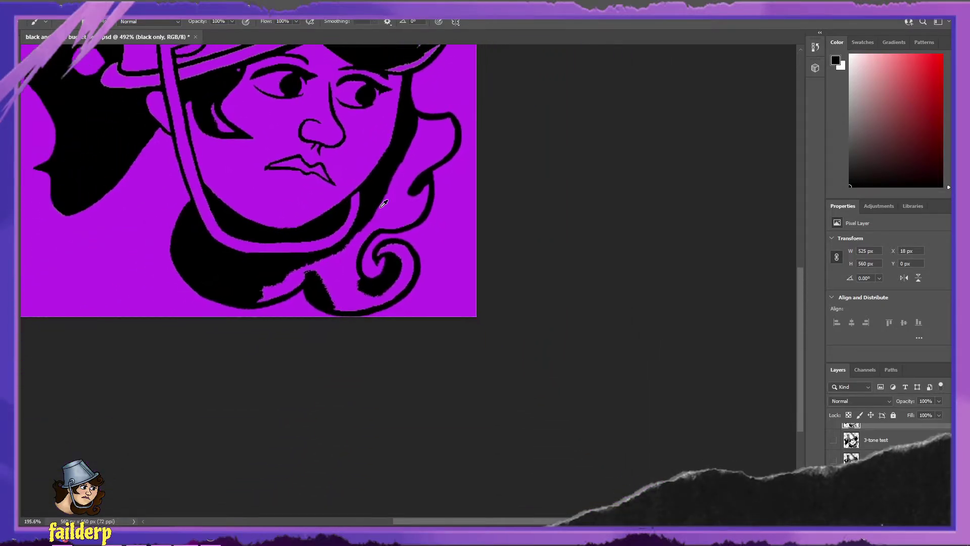
scroll(386, 210, up, 6)
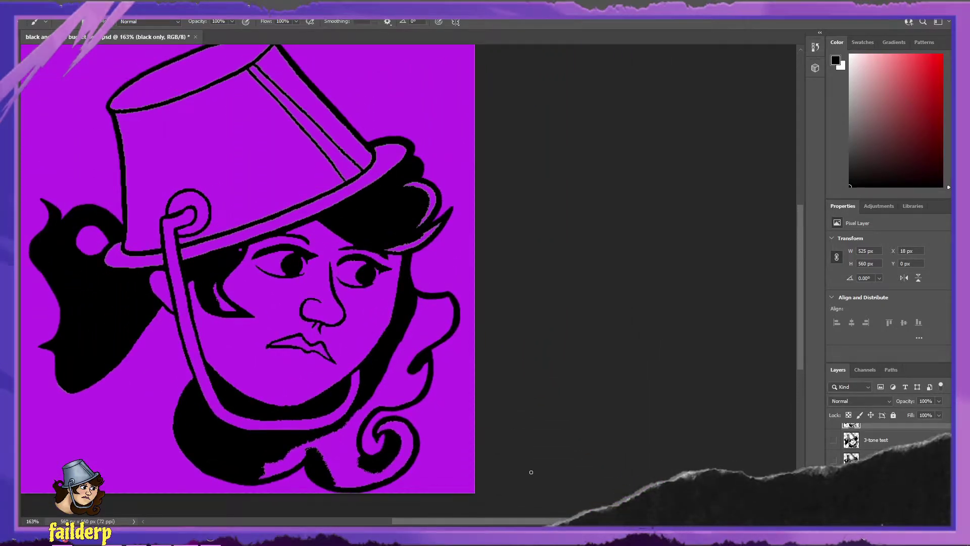
scroll(527, 467, left, 4)
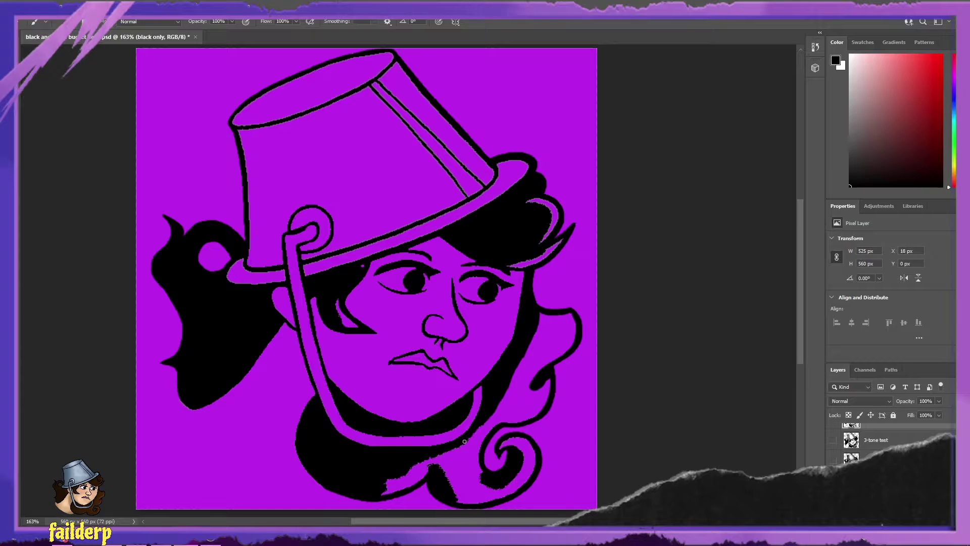
scroll(465, 441, up, 1)
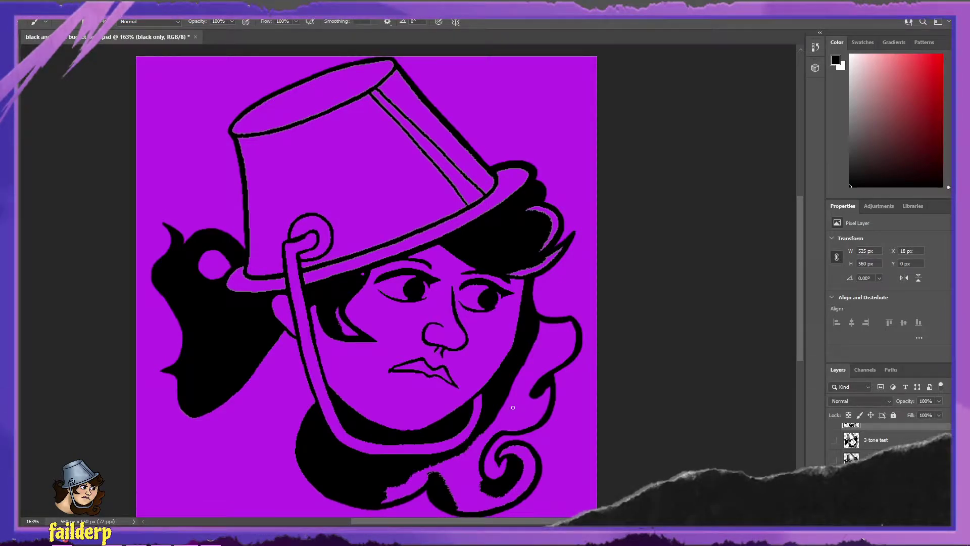
scroll(549, 268, up, 3)
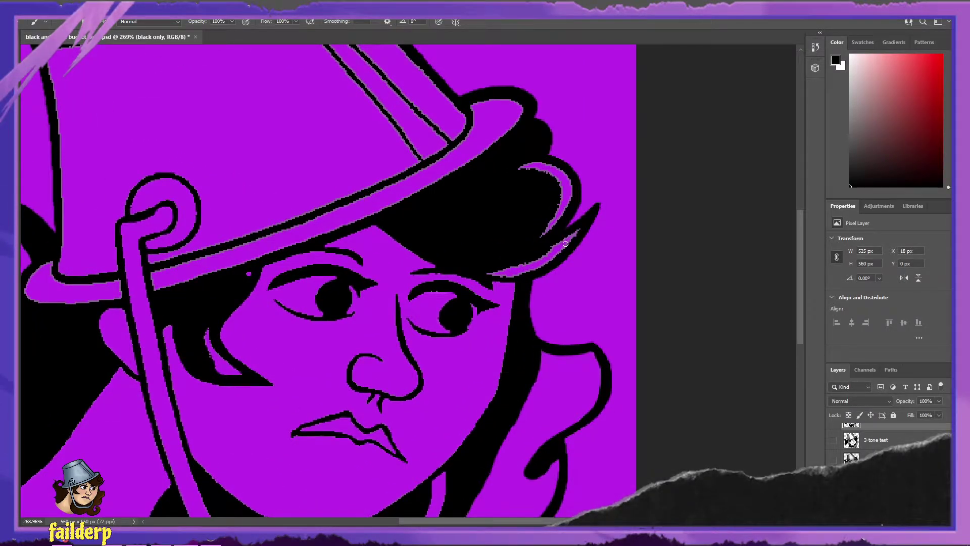
scroll(551, 383, down, 2)
scroll(551, 383, down, 2)
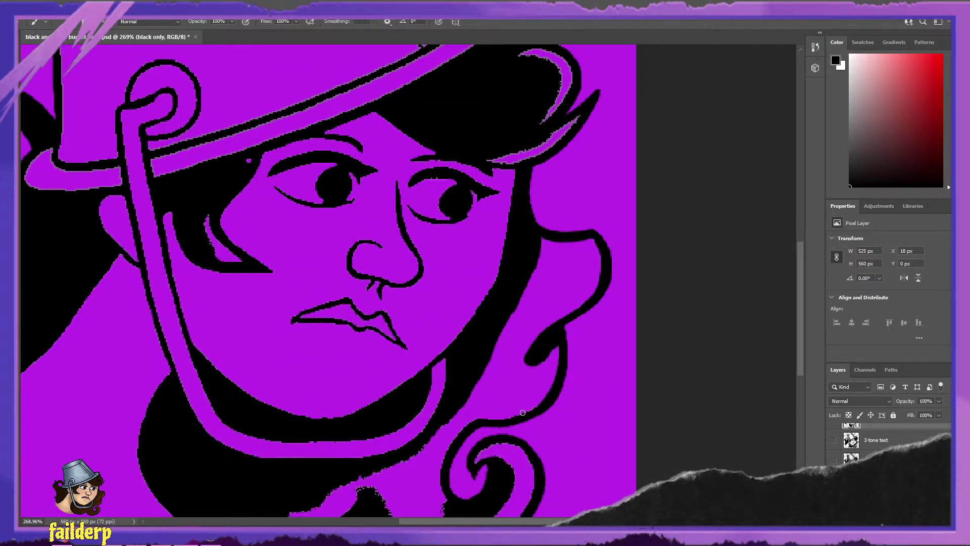
scroll(536, 397, up, 3)
scroll(532, 403, down, 2)
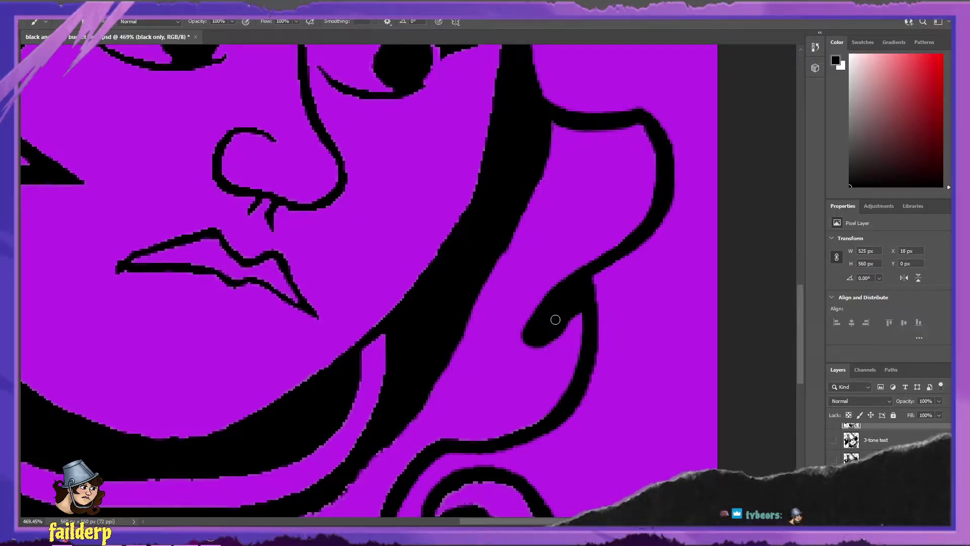
- Smooth the curl outline just above the spiral and the inner edge of the spiral's upper band
scroll(555, 319, down, 3)
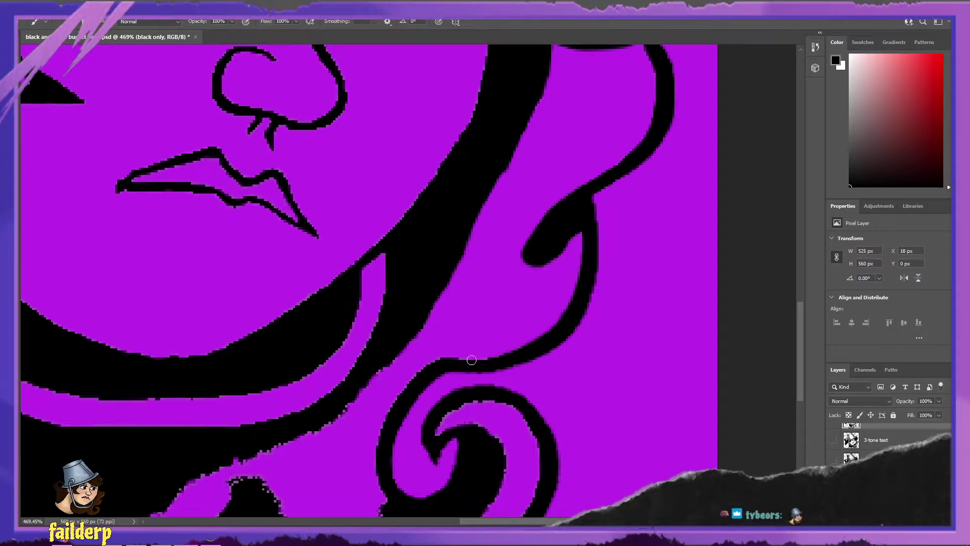
key(ctrl+z)
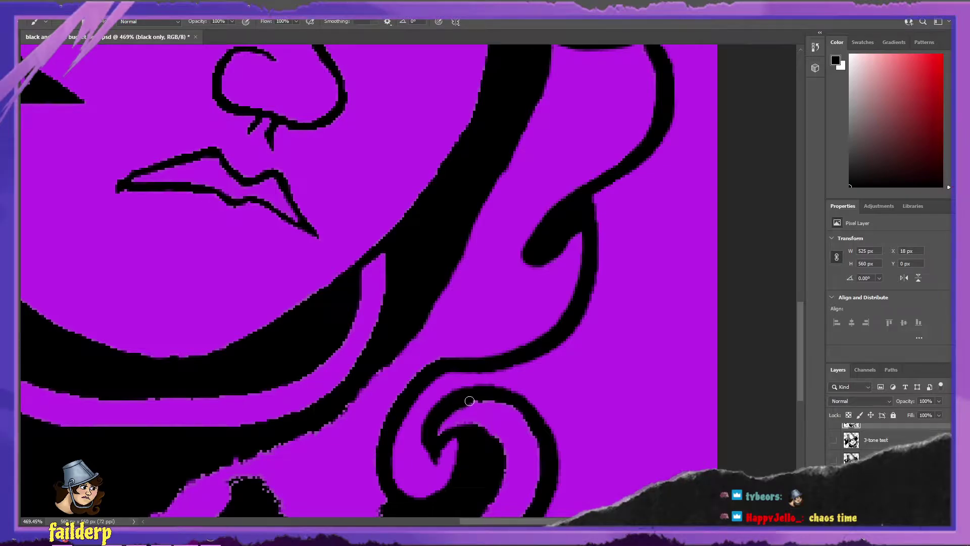
key(ctrl+z)
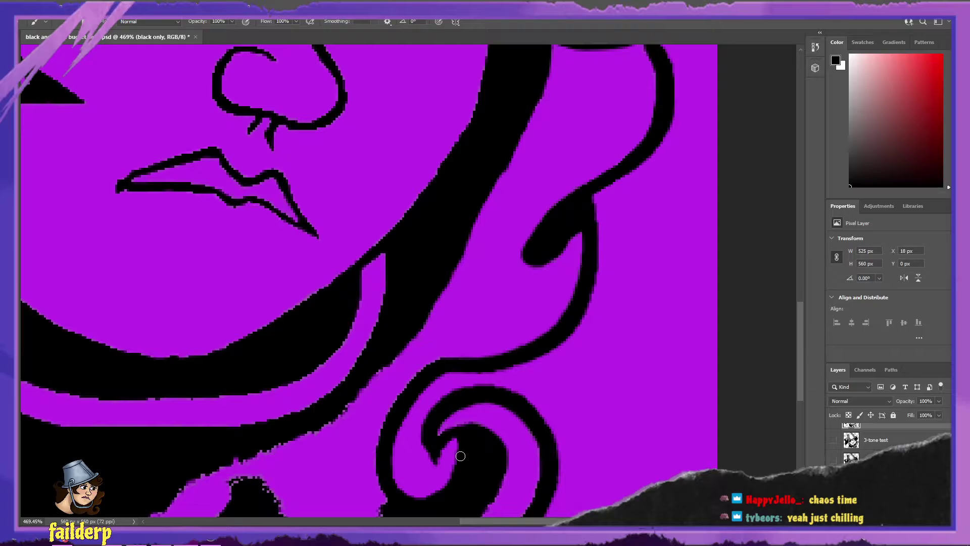
- Fill and round off the jagged lower end of the spiral's thick black center and blend it into the adjoining outline
scroll(326, 412, down, 3)
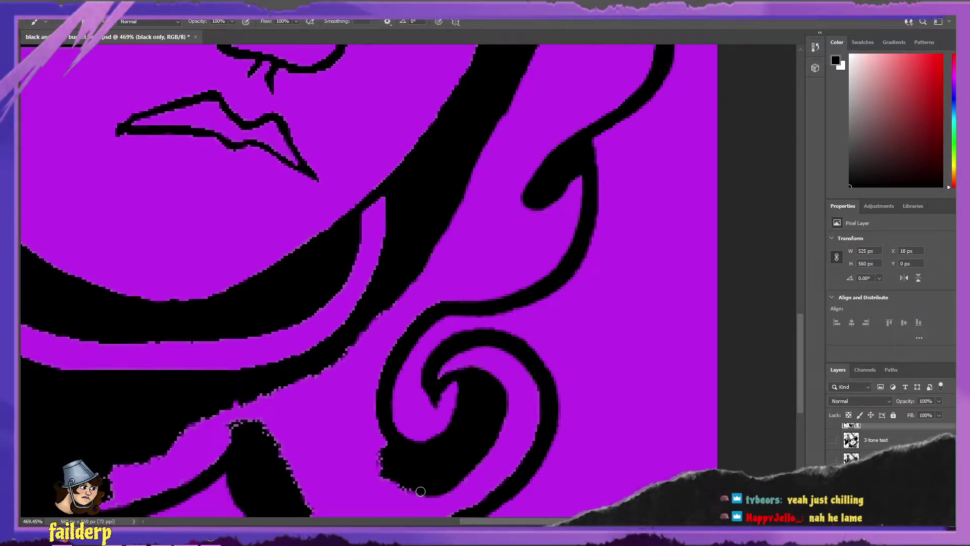
key(ctrl+z)
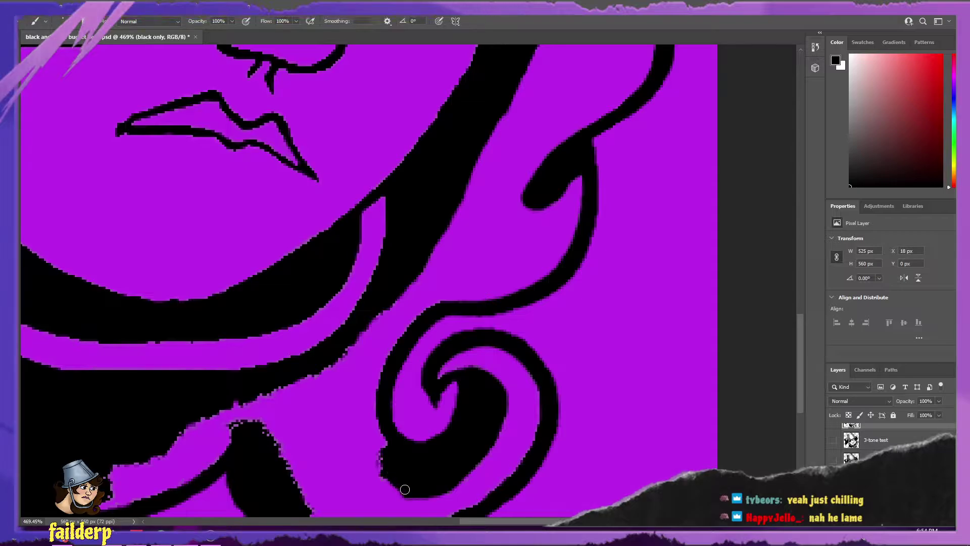
key(ctrl+z)
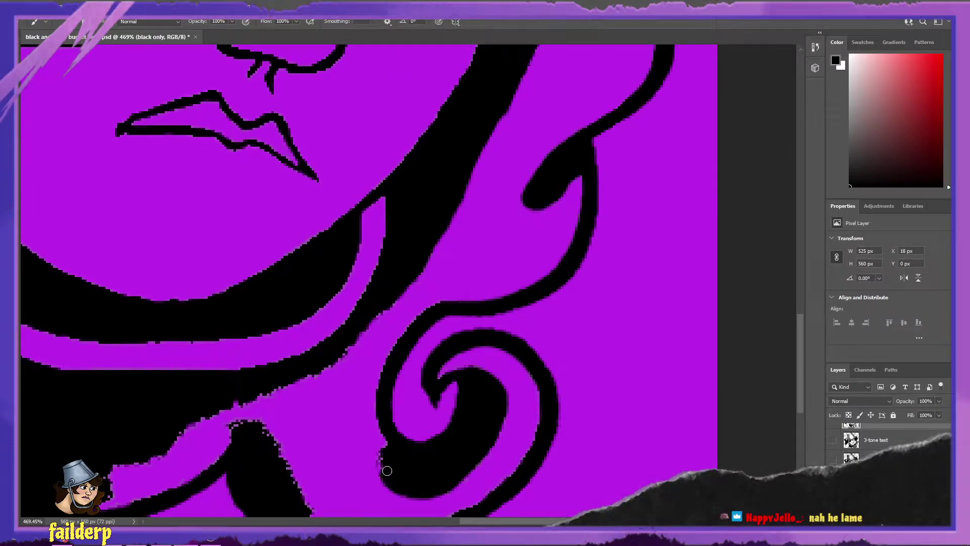
drag(383, 453, 385, 433)
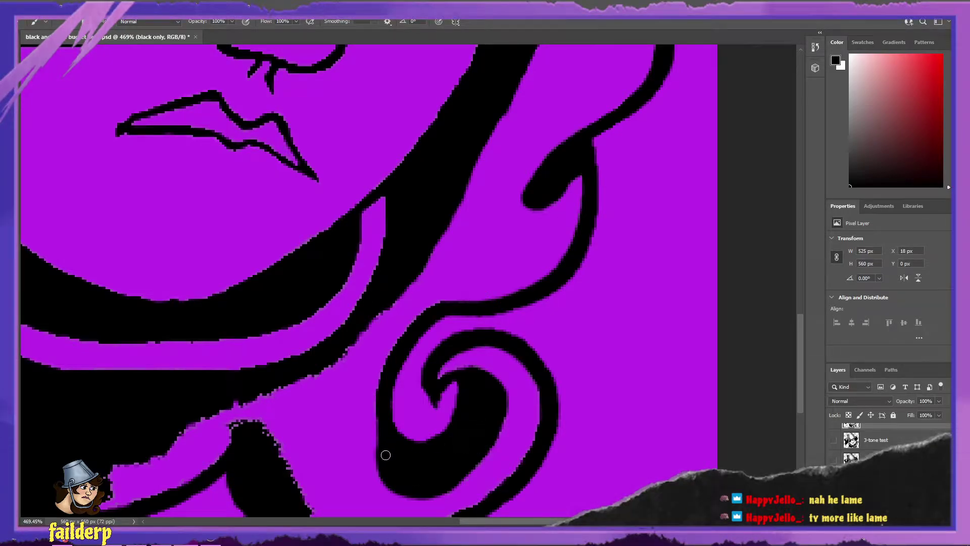
drag(380, 446, 381, 457)
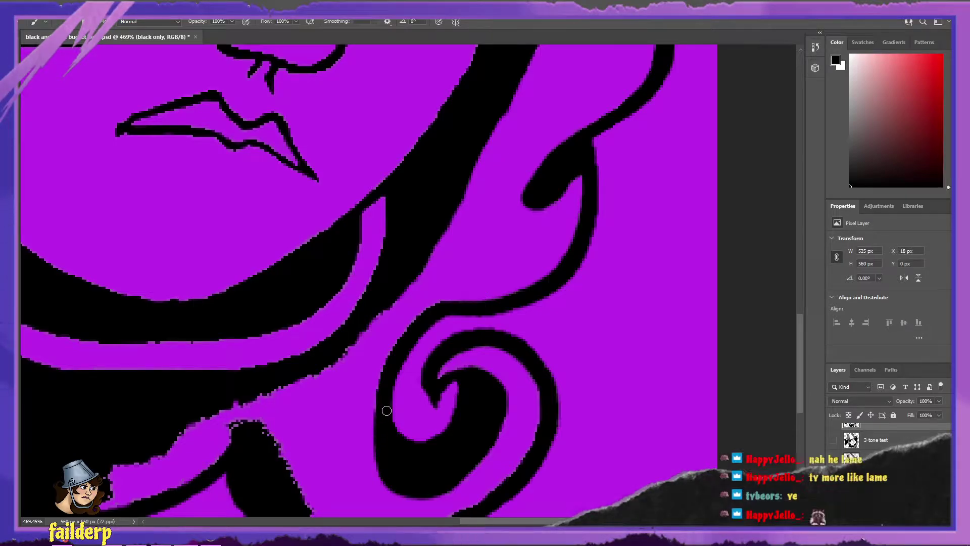
key(ctrl+z)
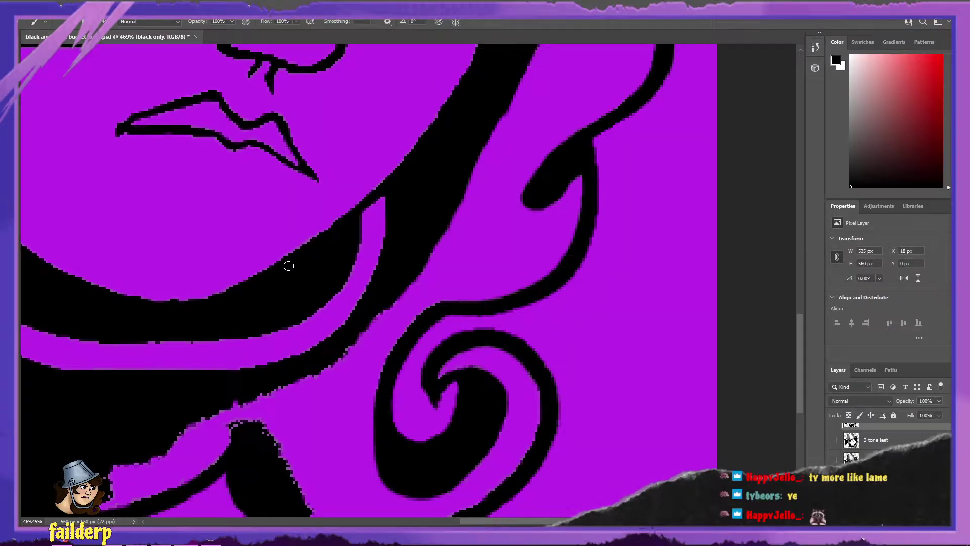
- Smooth the inner edge of the spiral curl's outer band along its lower sweep, undoing strokes that miss the edge
scroll(283, 272, down, 2)
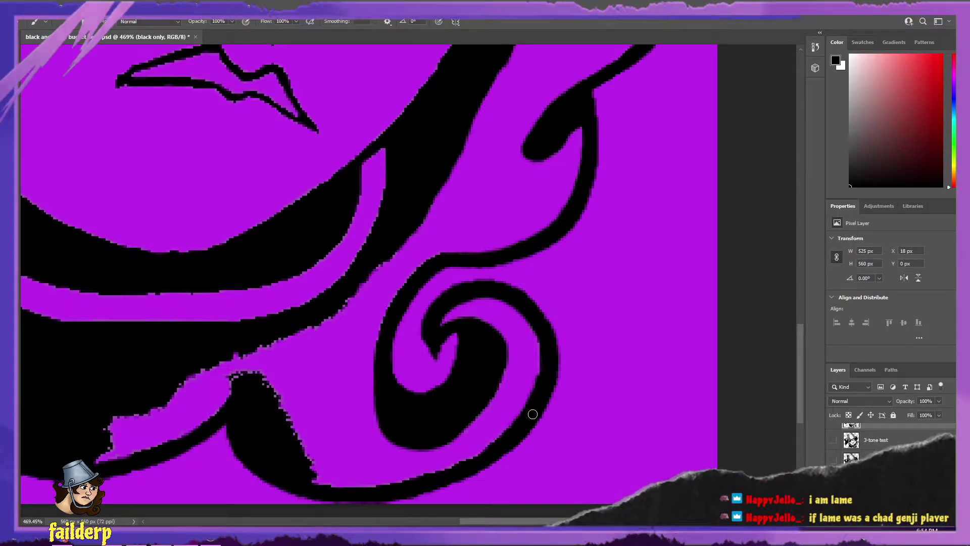
key(ctrl+z)
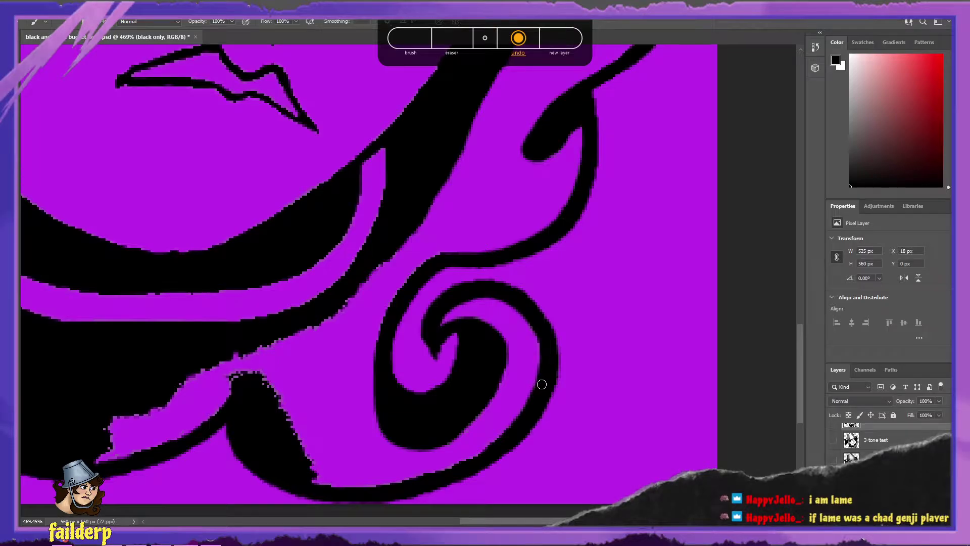
scroll(466, 415, down, 3)
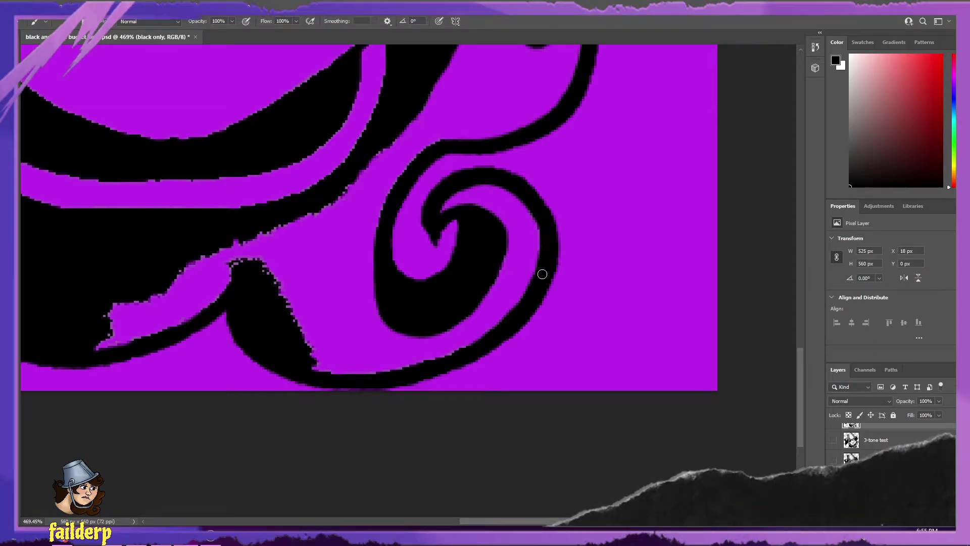
drag(460, 353, 436, 362)
key(ctrl+z)
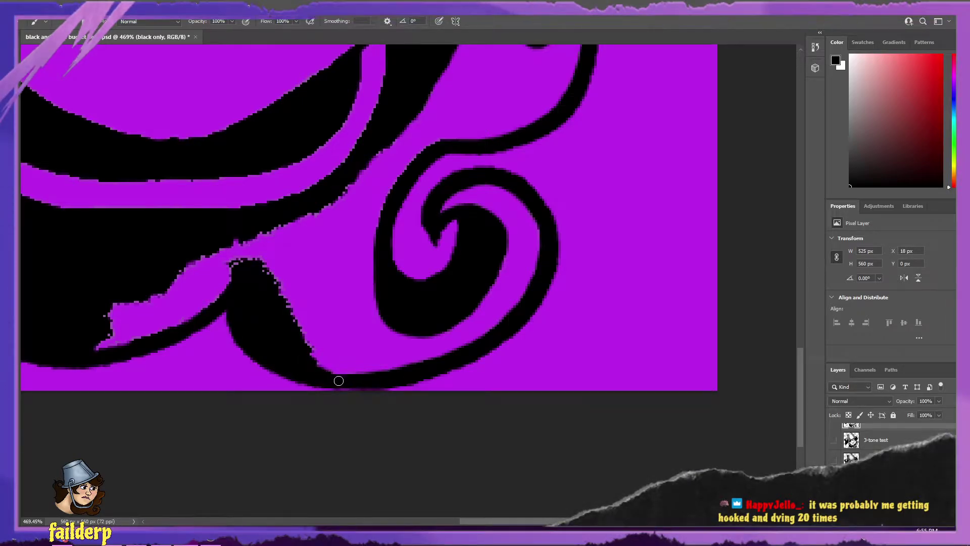
- Smooth the jagged slanted side of the thick black lock beside the spiral and round off its upper tip
drag(328, 373, 298, 335)
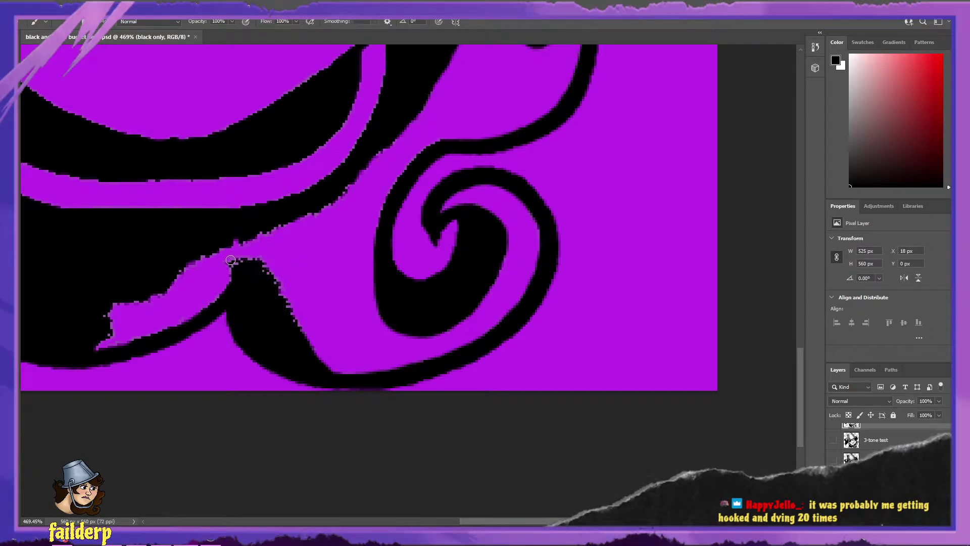
drag(228, 263, 255, 260)
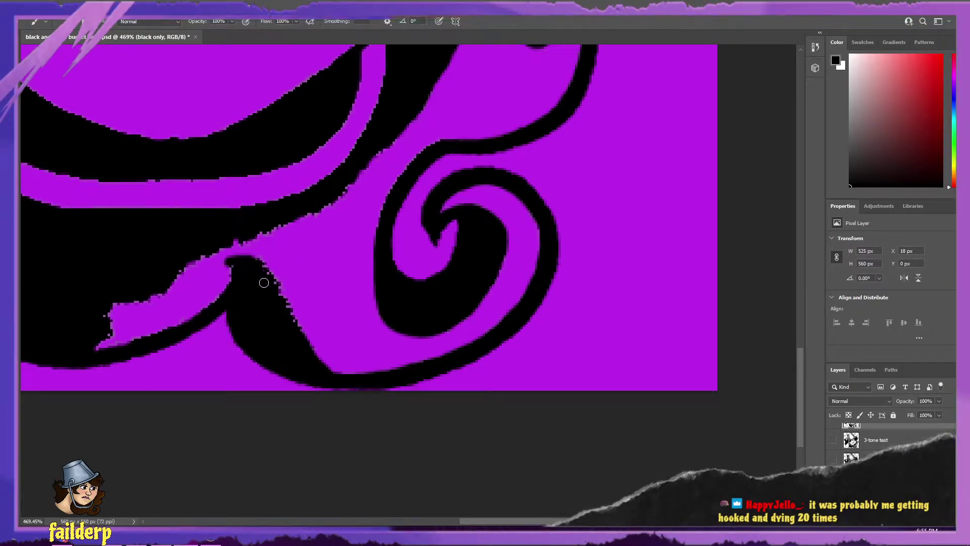
key(ctrl+z)
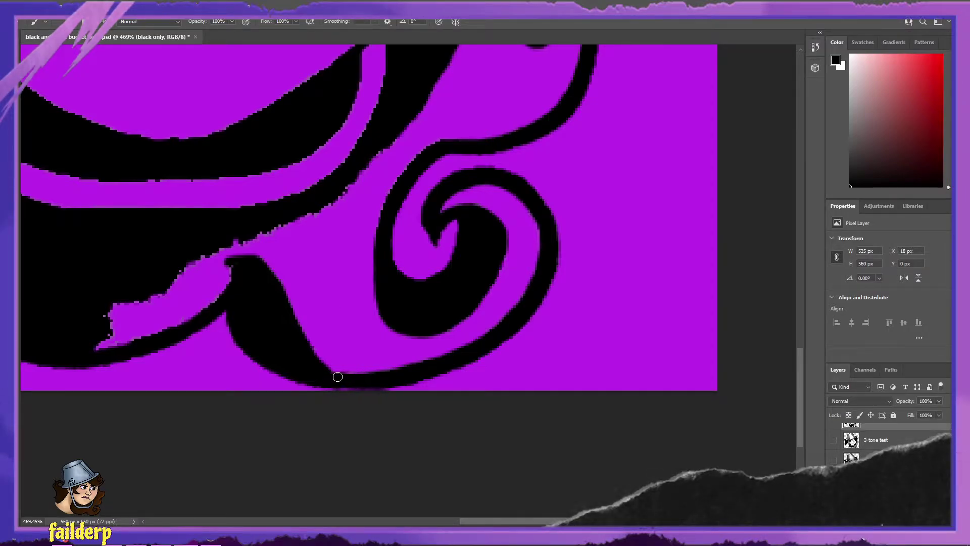
key(ctrl+z)
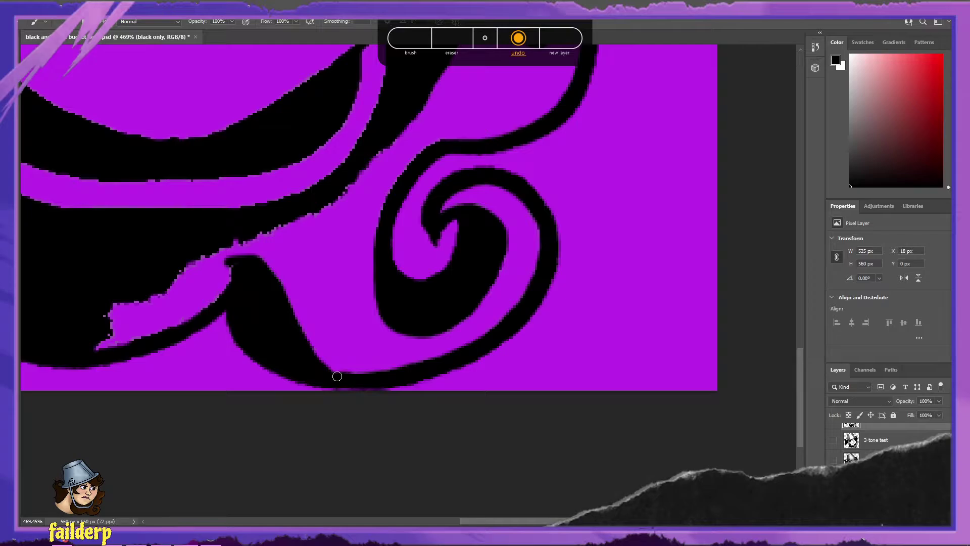
key(ctrl+z)
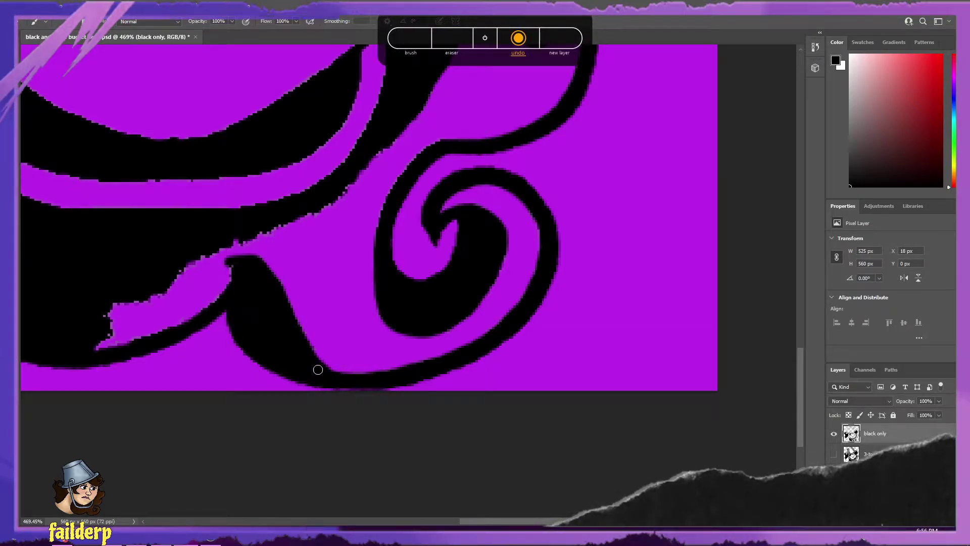
key(e)
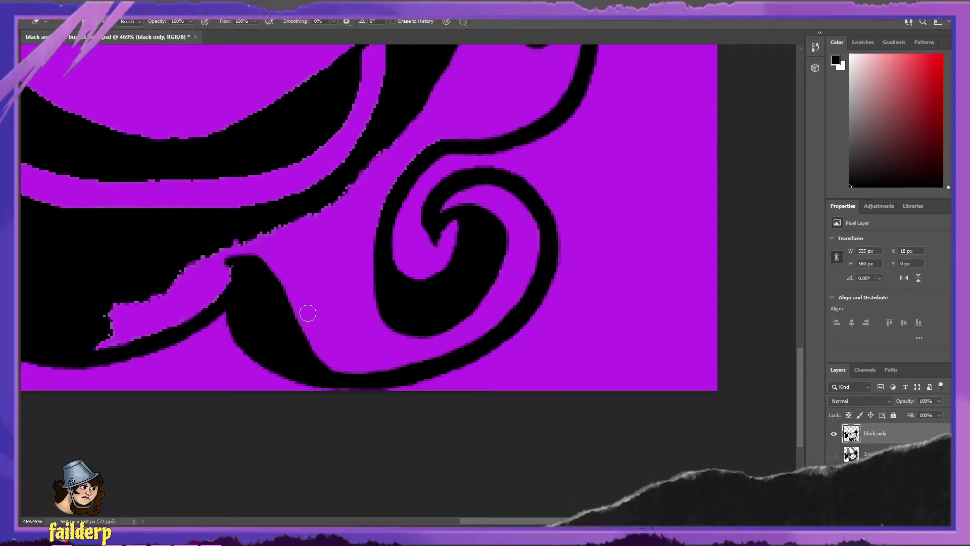
key(b)
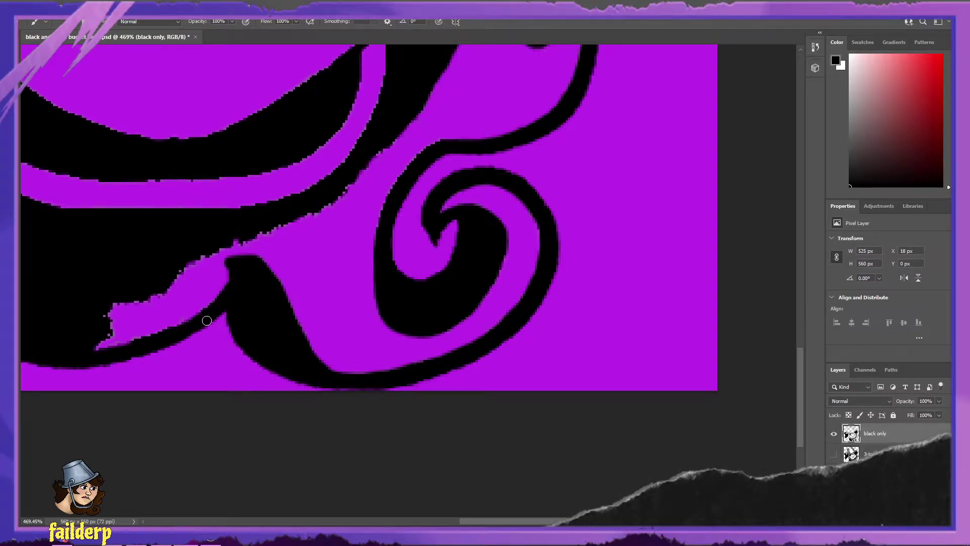
- Smooth the thin lower outline and the stepped black edge around the purple notch in the hair below the chin
drag(491, 521, 409, 526)
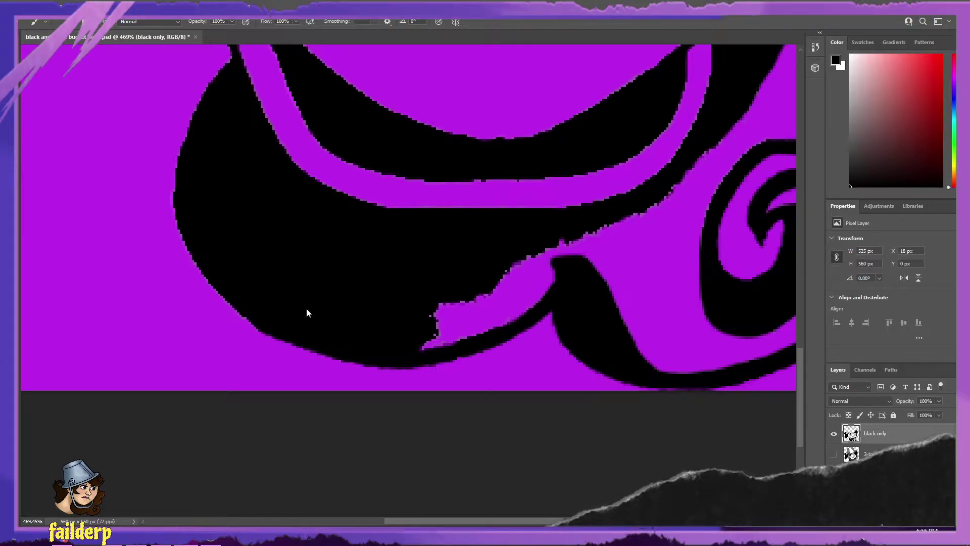
key(e)
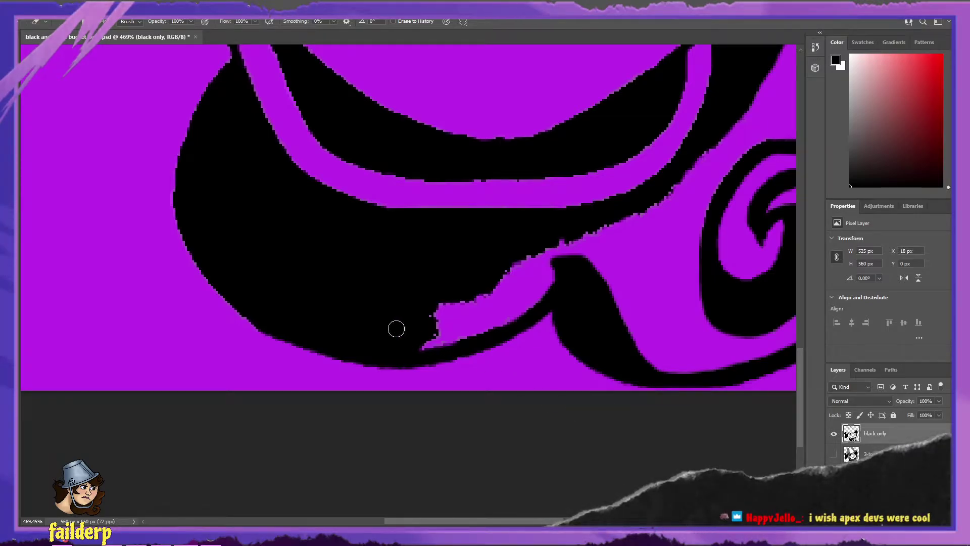
key(b)
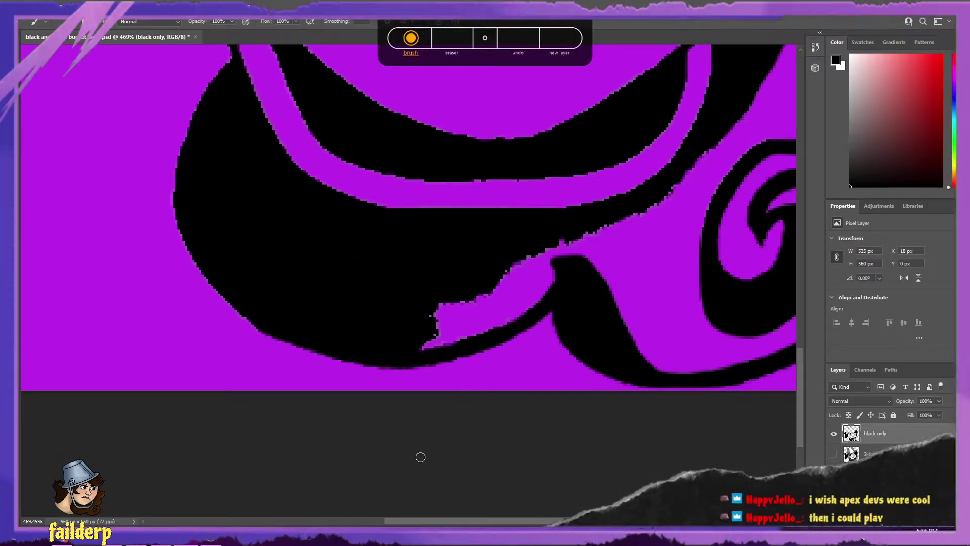
key(e)
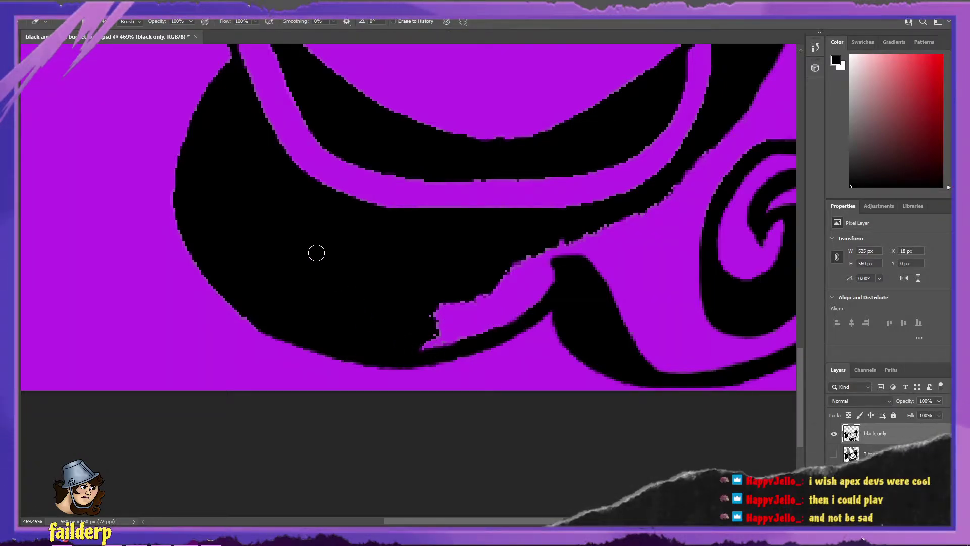
key(b)
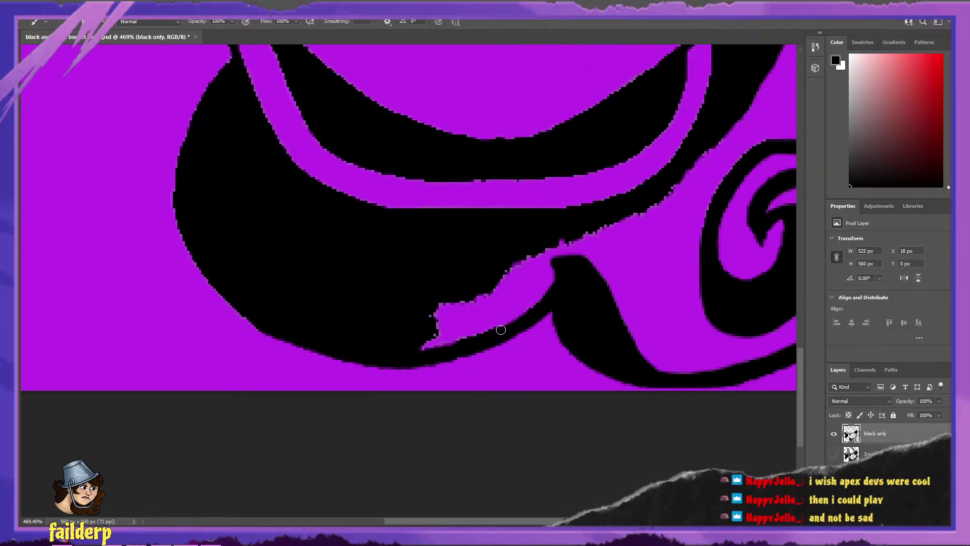
key(ctrl+z)
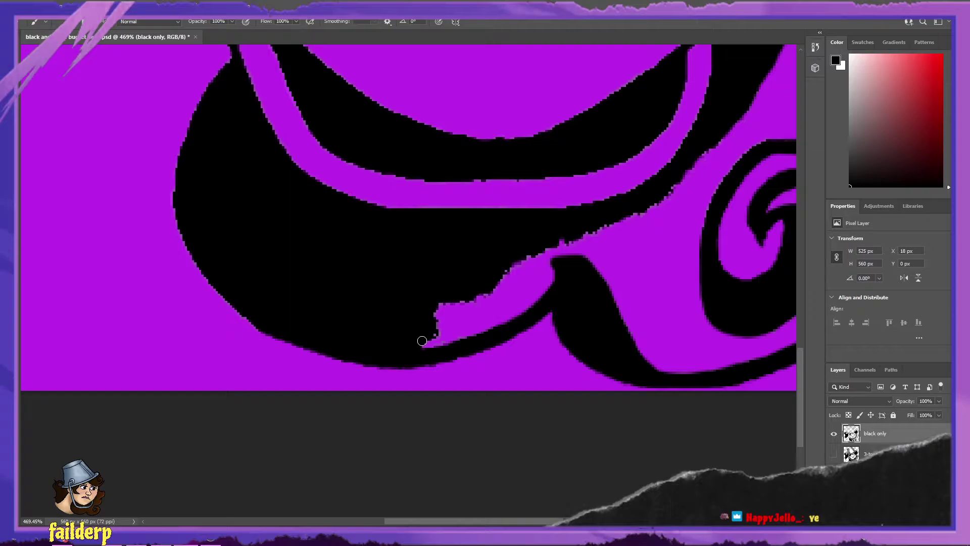
drag(430, 338, 434, 322)
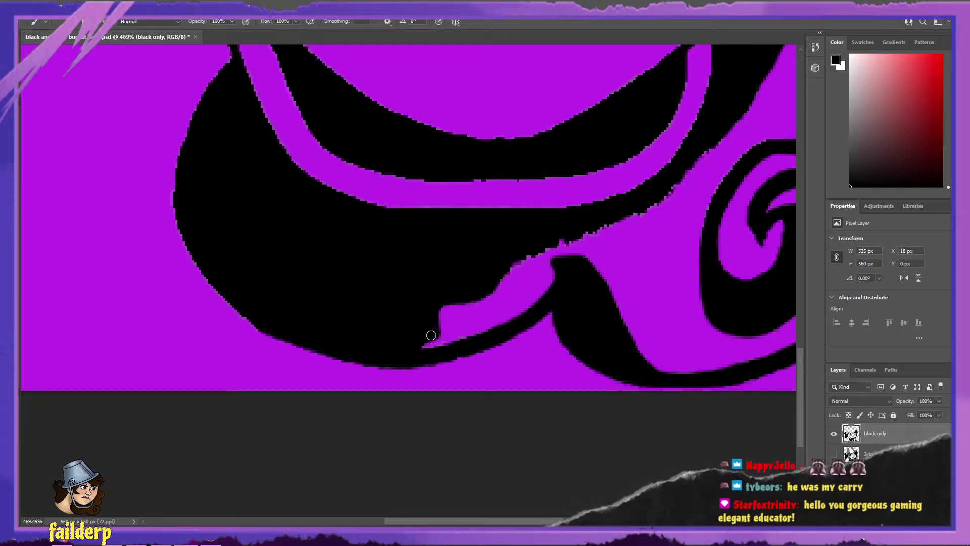
key(ctrl+z)
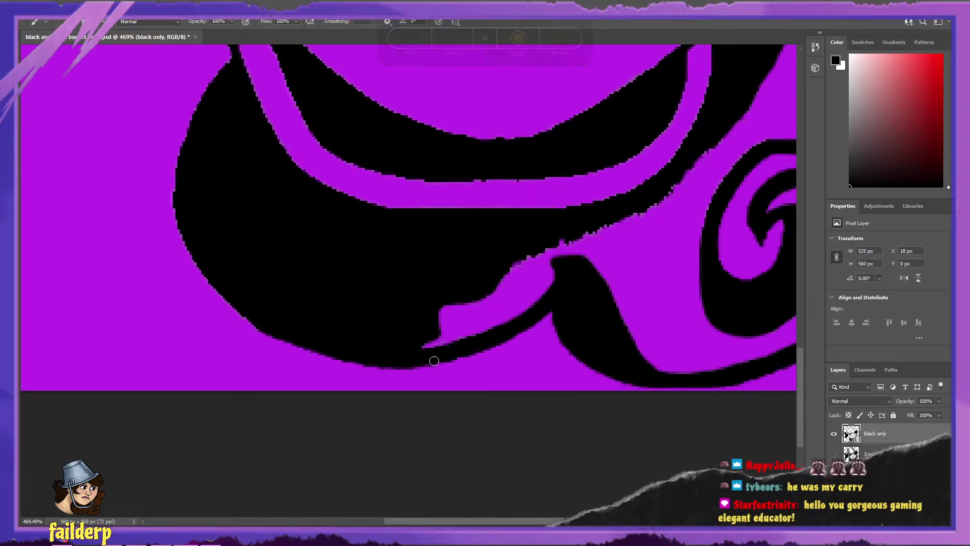
- Reduce the size of the Hard Round eraser for fine cleanup around the notch in the black hair
key(e)
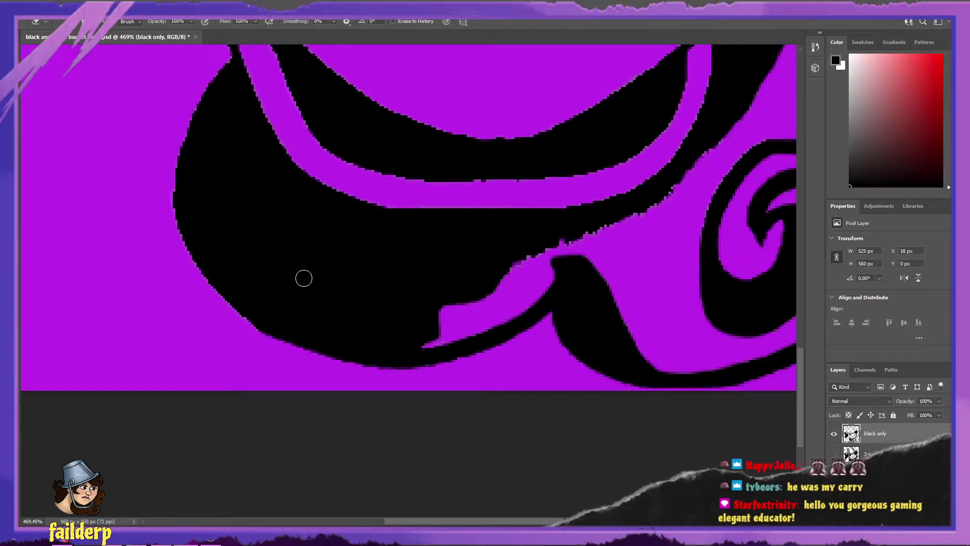
click(66, 21)
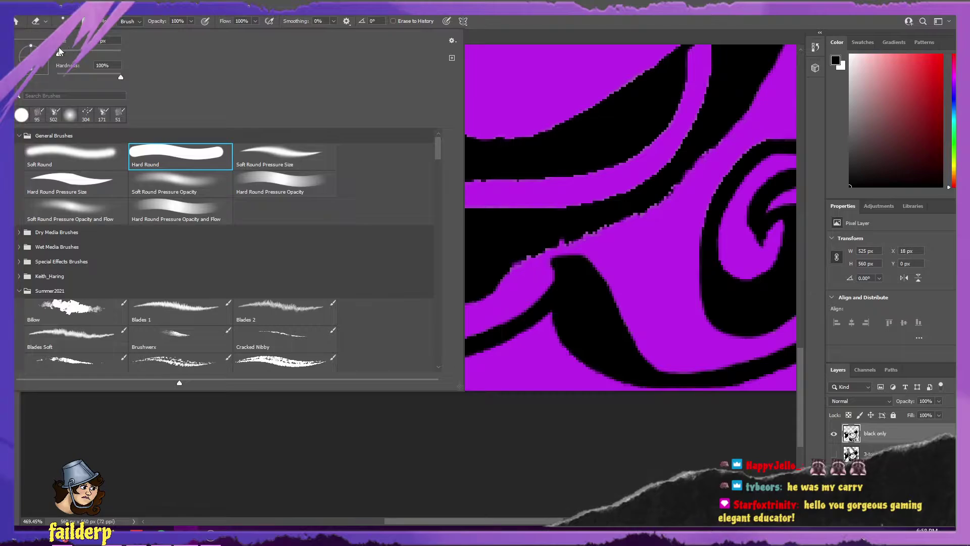
drag(59, 53, 57, 53)
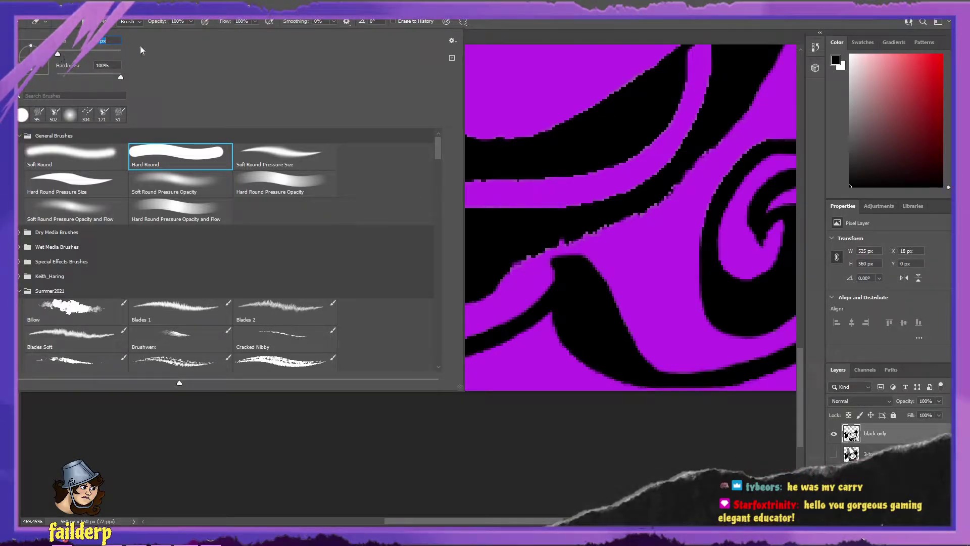
key(Return)
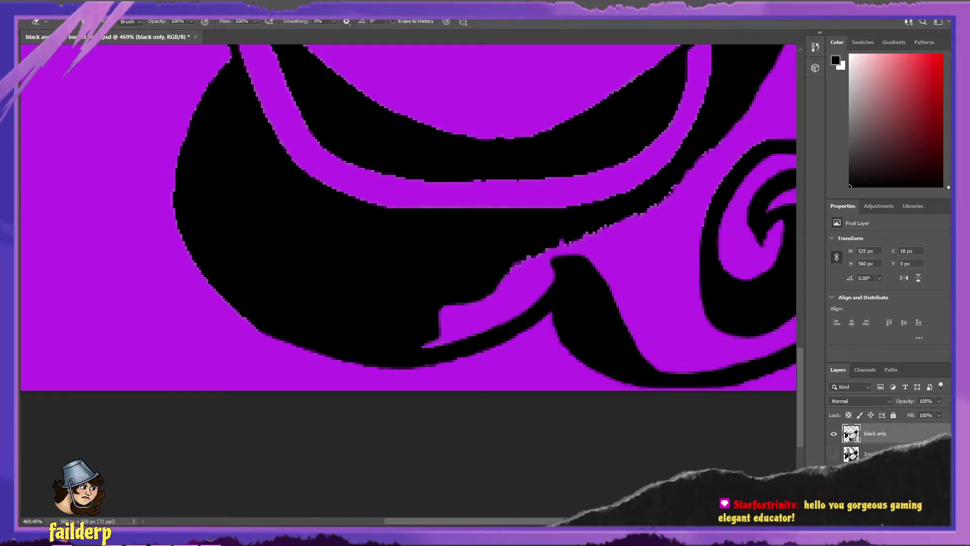
scroll(468, 292, up, 4)
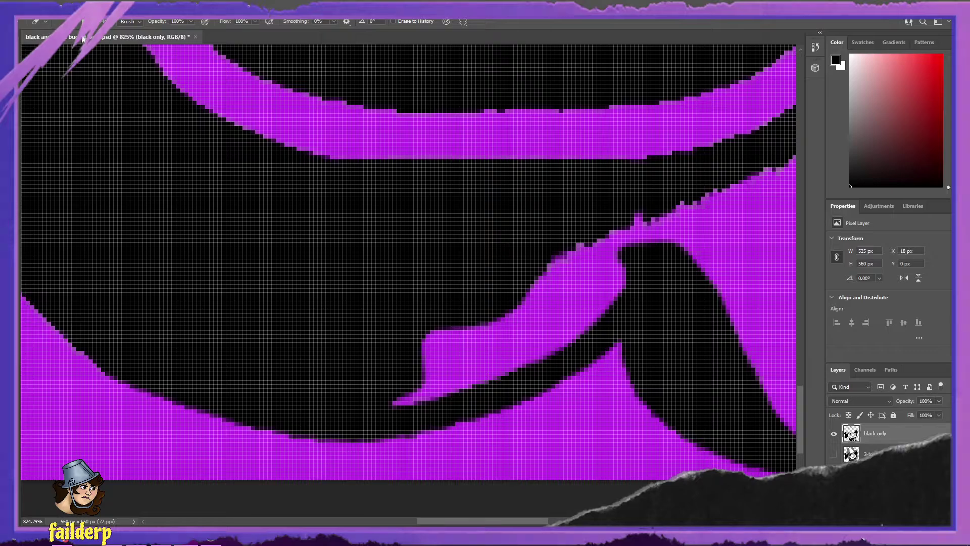
right_click(58, 49)
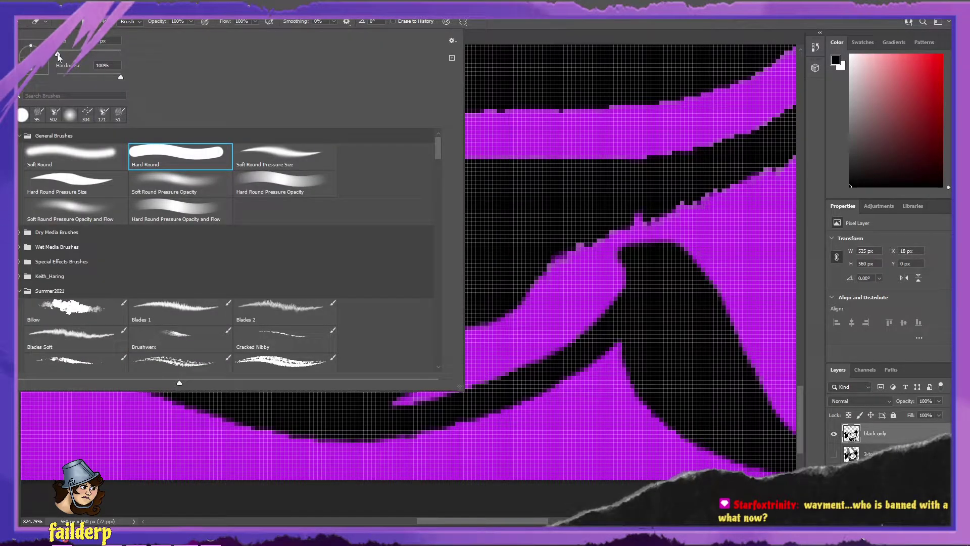
drag(58, 55, 57, 54)
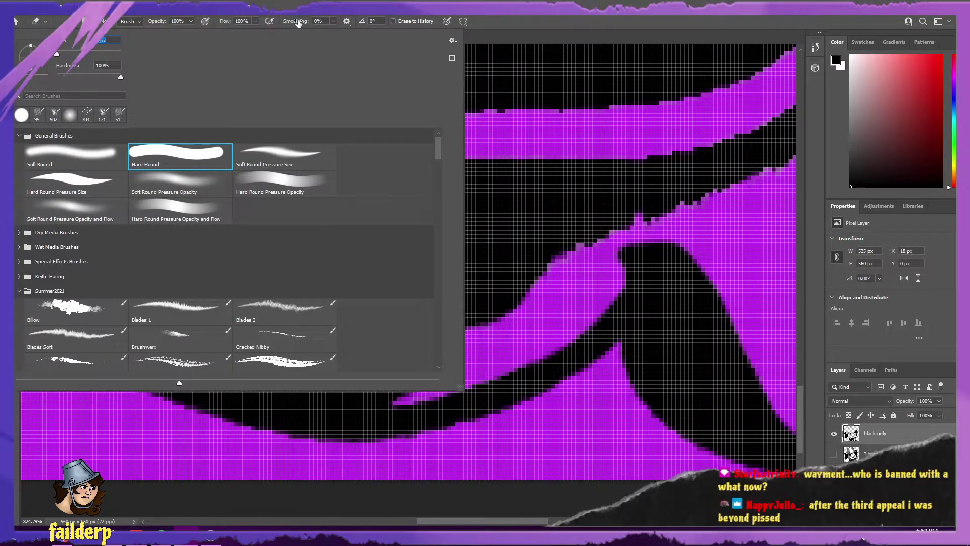
key(Return)
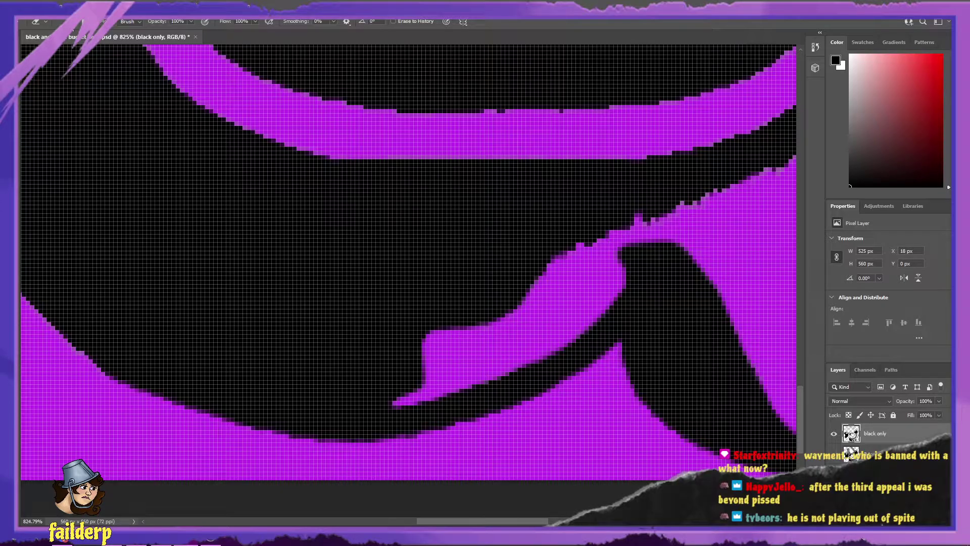
- Show the gray and white layers together with the black layer to check the whole three-tone portrait
key(b)
scroll(141, 156, down, 6)
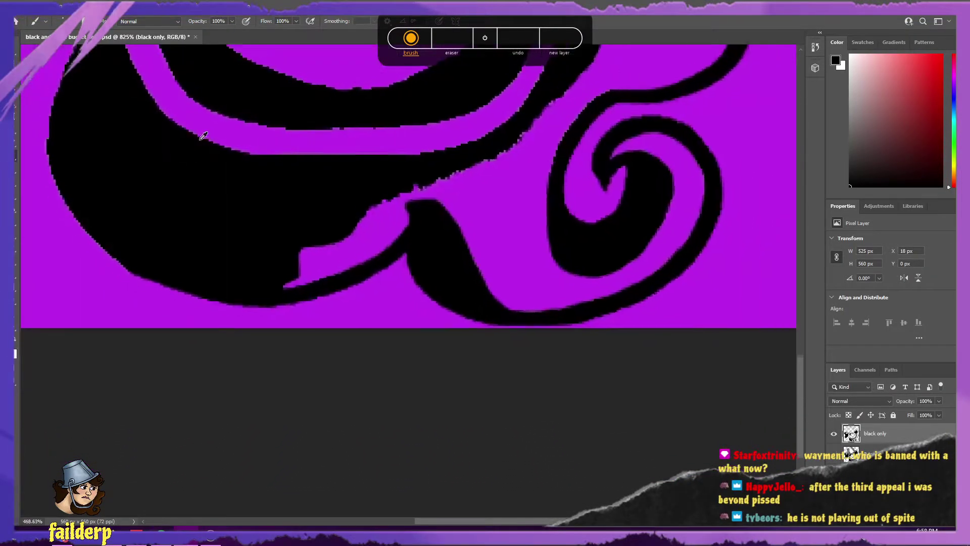
scroll(203, 135, down, 4)
scroll(264, 187, up, 8)
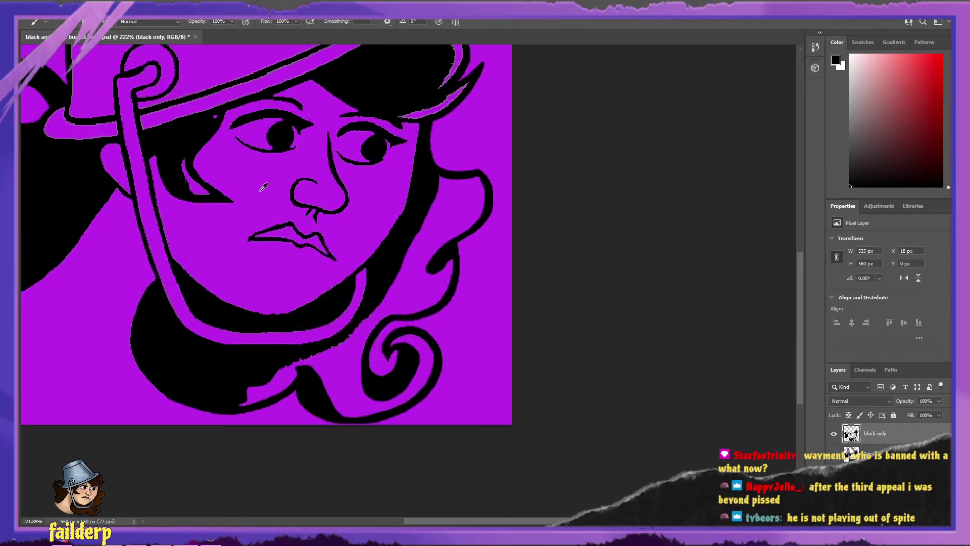
scroll(263, 187, down, 3)
scroll(466, 520, left, 5)
scroll(407, 391, up, 5)
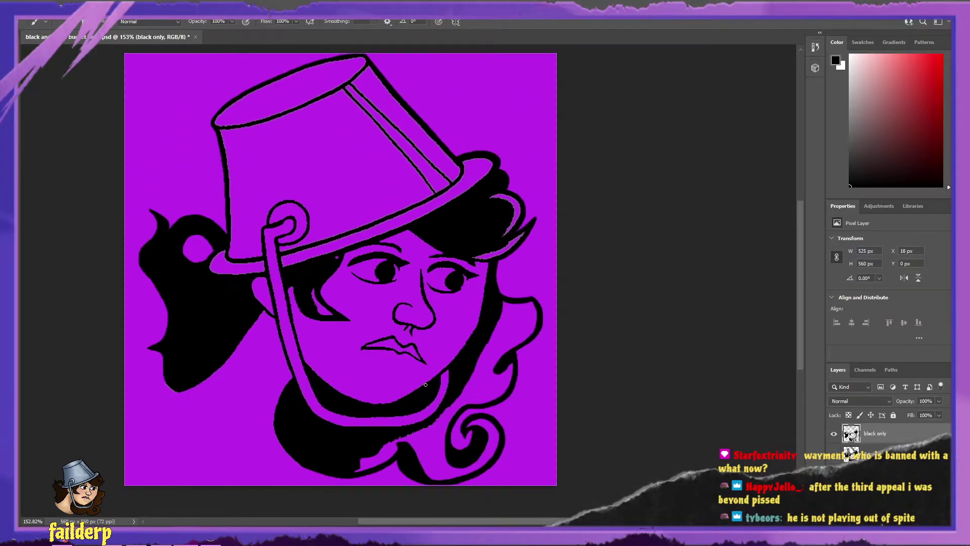
click(834, 457)
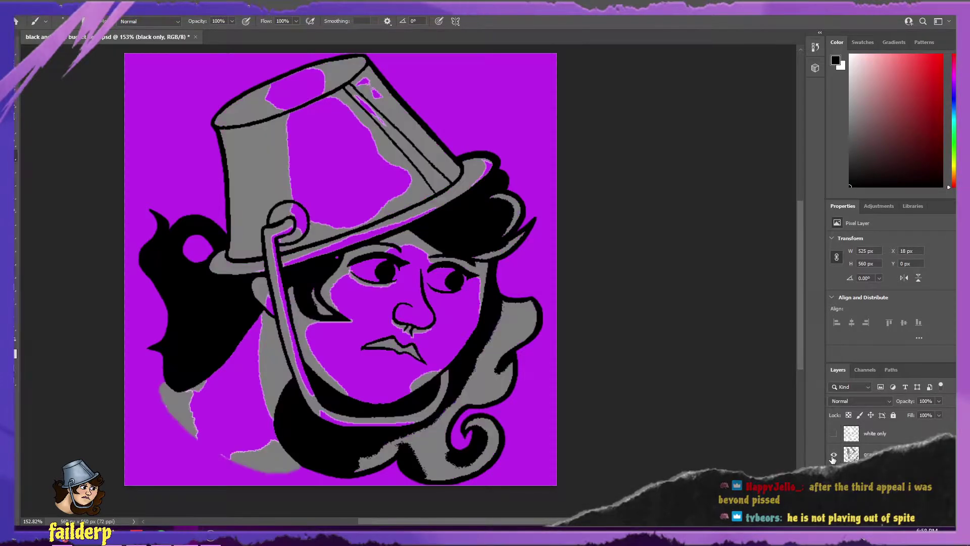
click(834, 433)
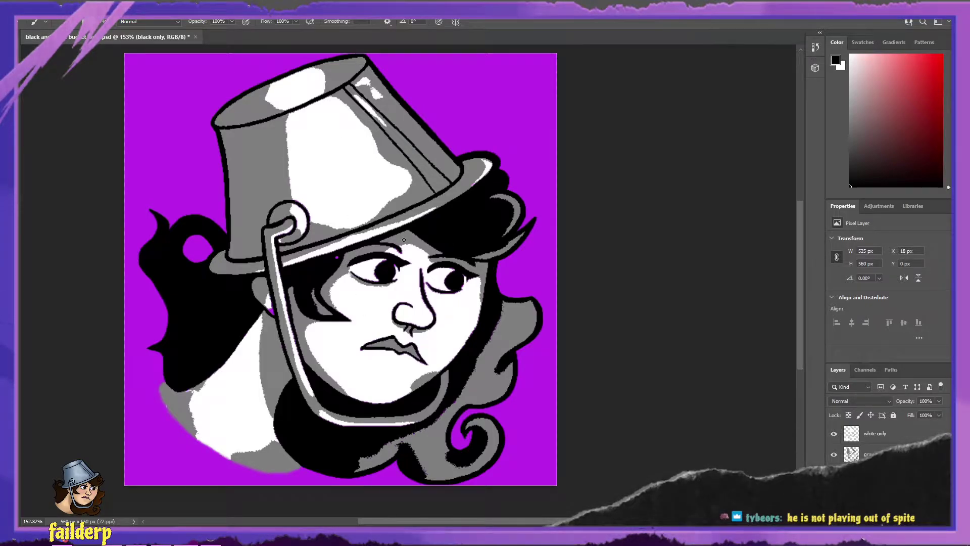
- Hide the gray and white layers again and return to the black line art around the face and curls
scroll(403, 240, down, 1)
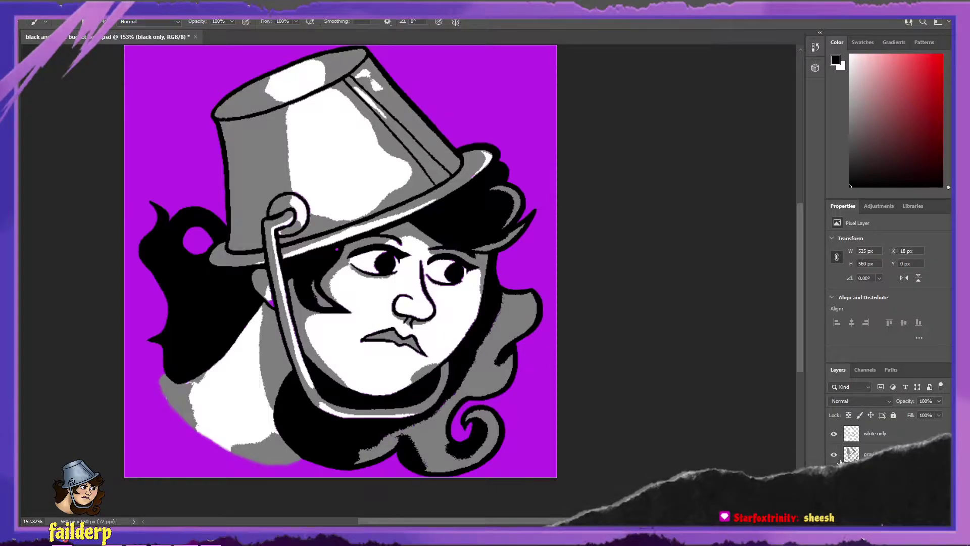
click(834, 454)
click(834, 434)
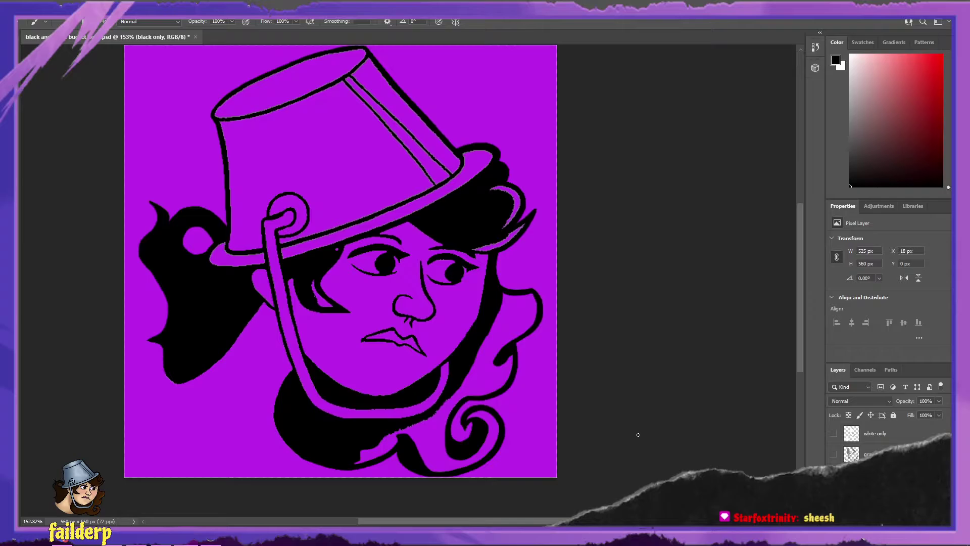
scroll(607, 410, up, 5)
scroll(535, 430, down, 3)
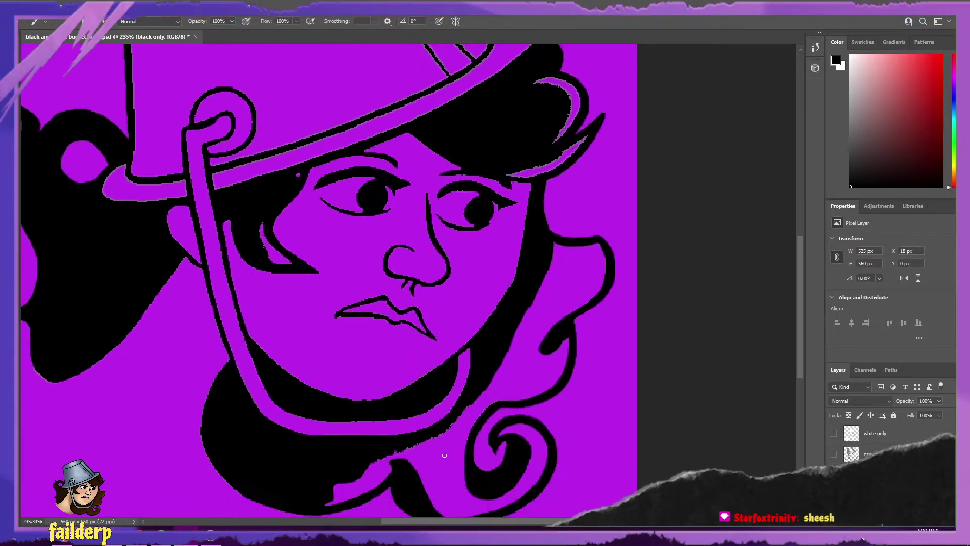
- Paint the jagged black hair edge under the chin strap smooth in black, from the purple notch up towards the spiral curl
scroll(328, 455, up, 5)
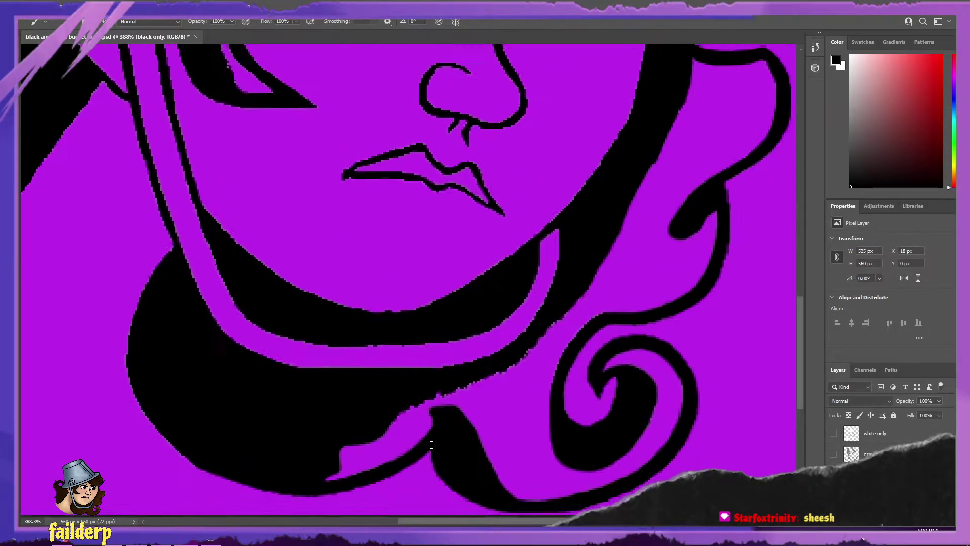
scroll(435, 441, up, 2)
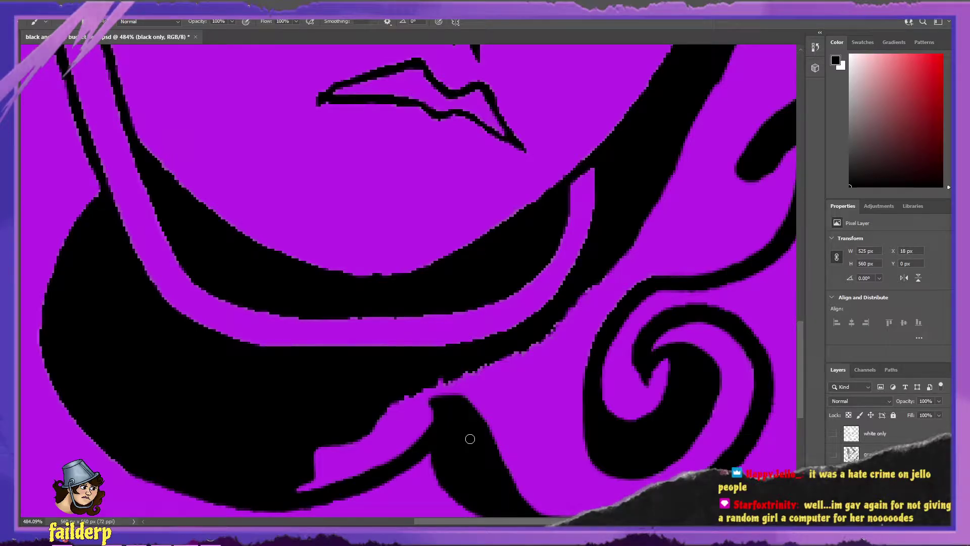
scroll(474, 435, up, 1)
scroll(475, 434, down, 1)
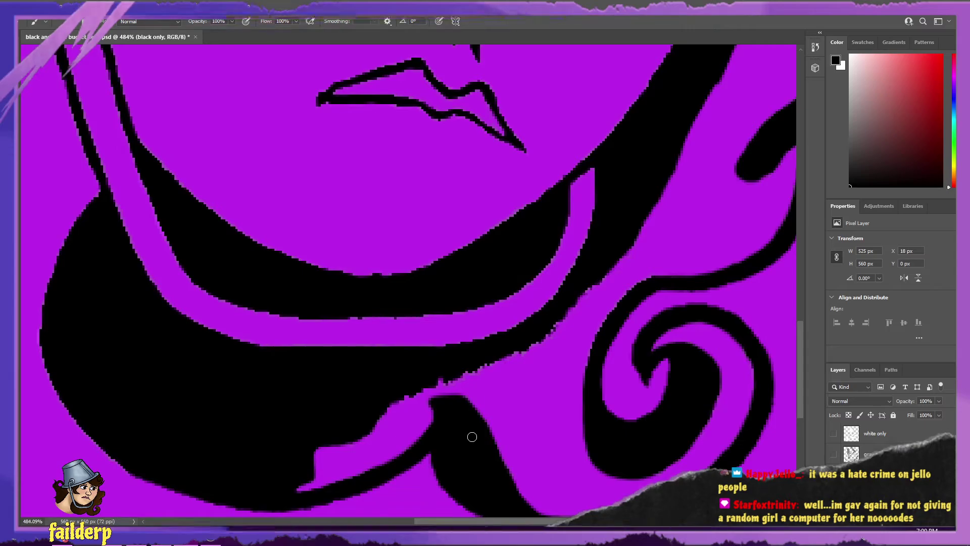
key(b)
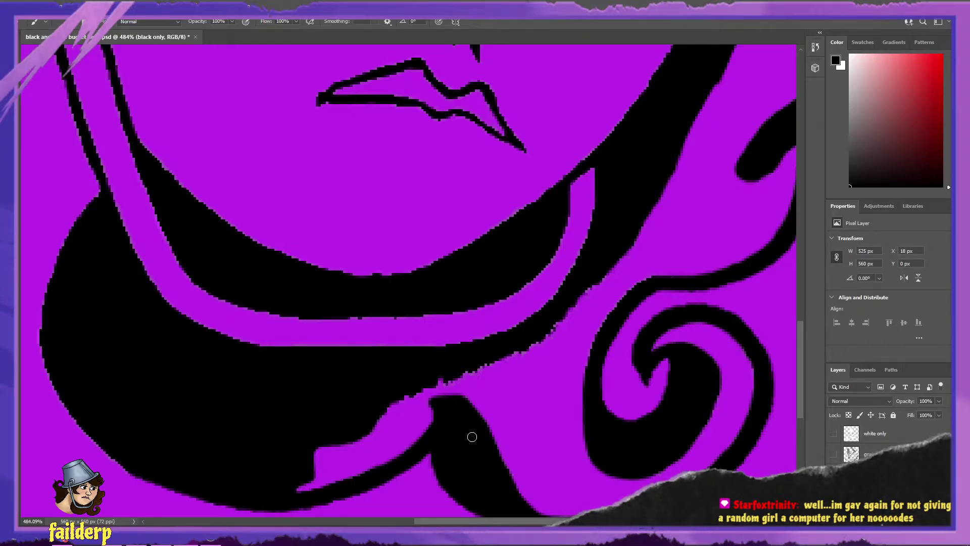
key(b)
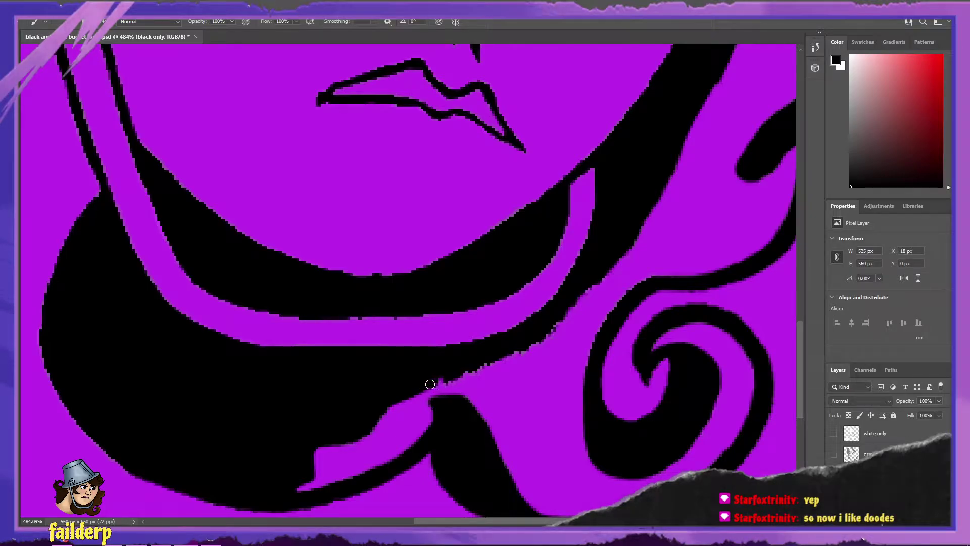
drag(449, 377, 475, 369)
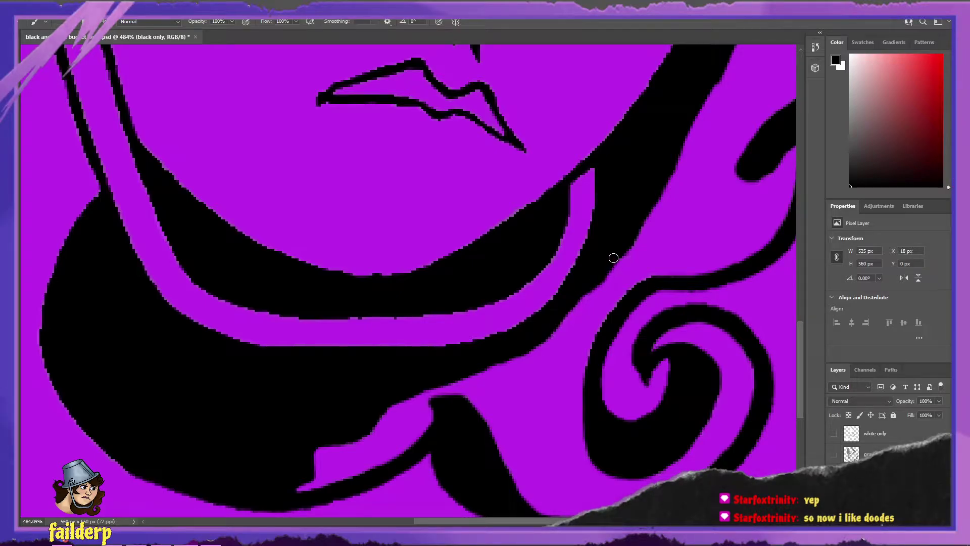
key(ctrl+z)
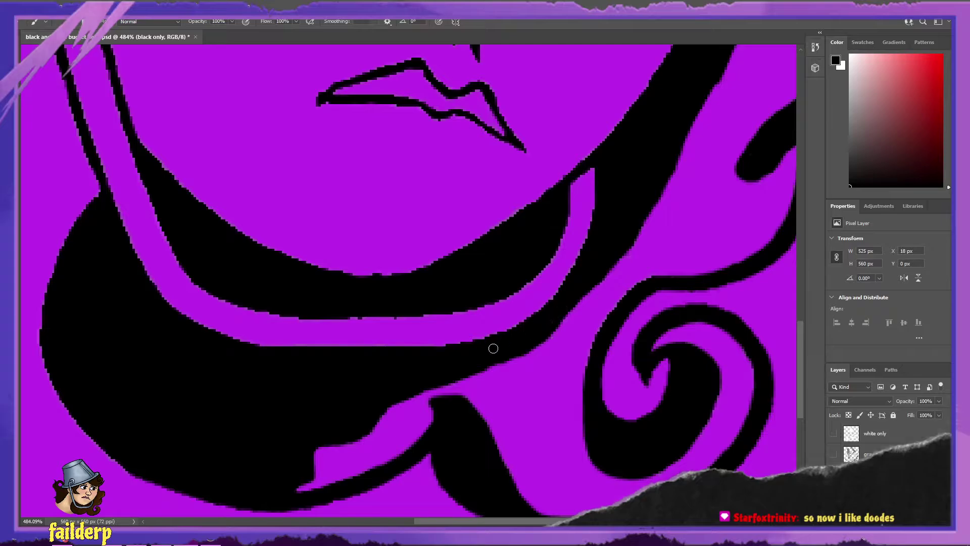
- Adjust the Hard Round eraser and clean up the outer hair edge between the chin strap and the spiral curl
key(e)
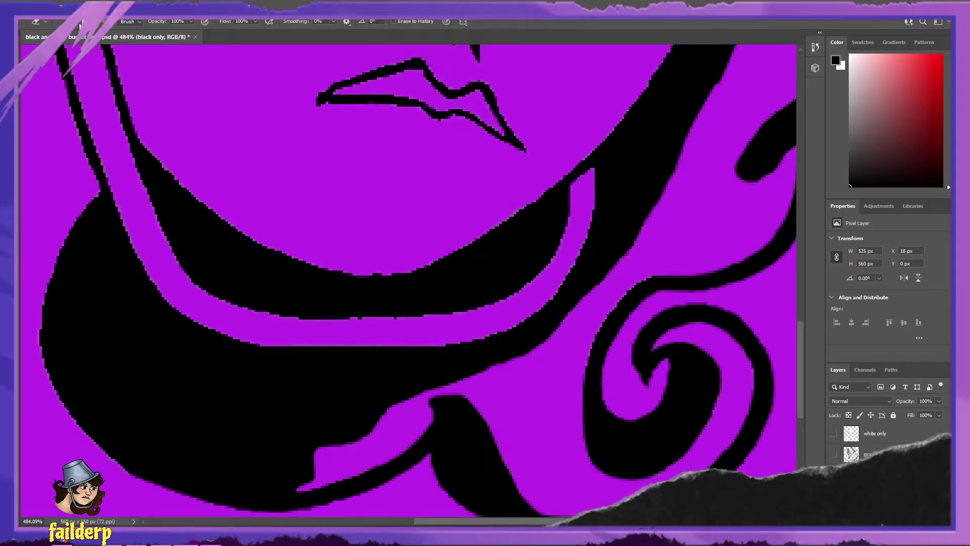
click(60, 21)
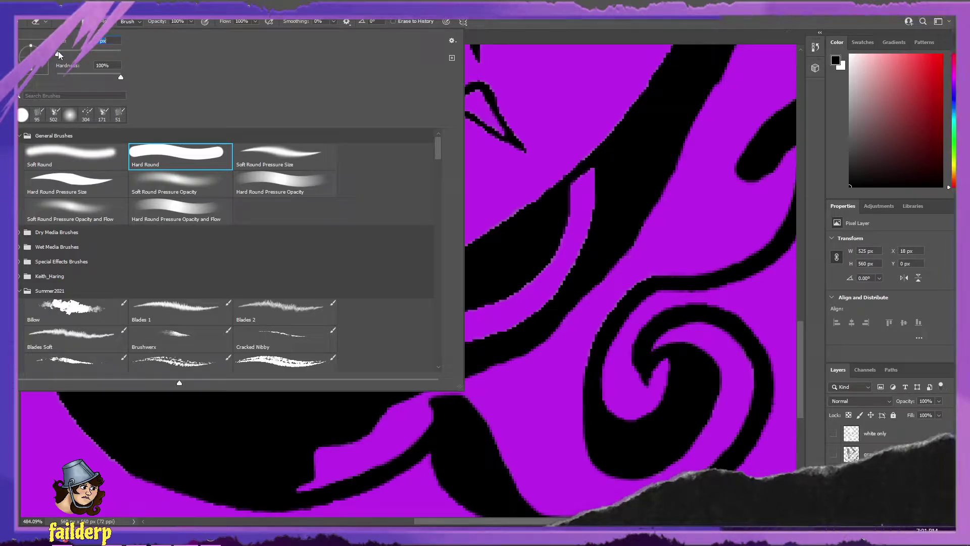
click(552, 357)
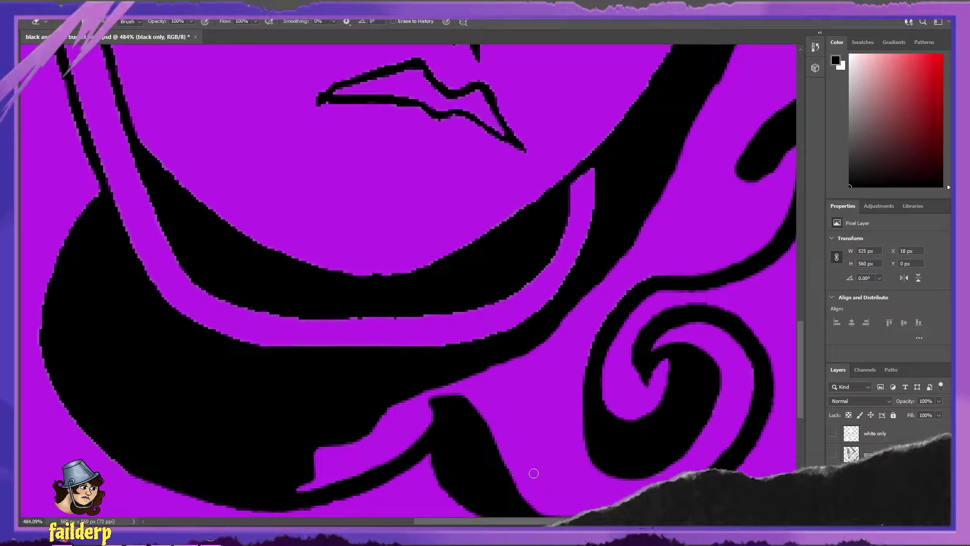
scroll(521, 452, up, 1)
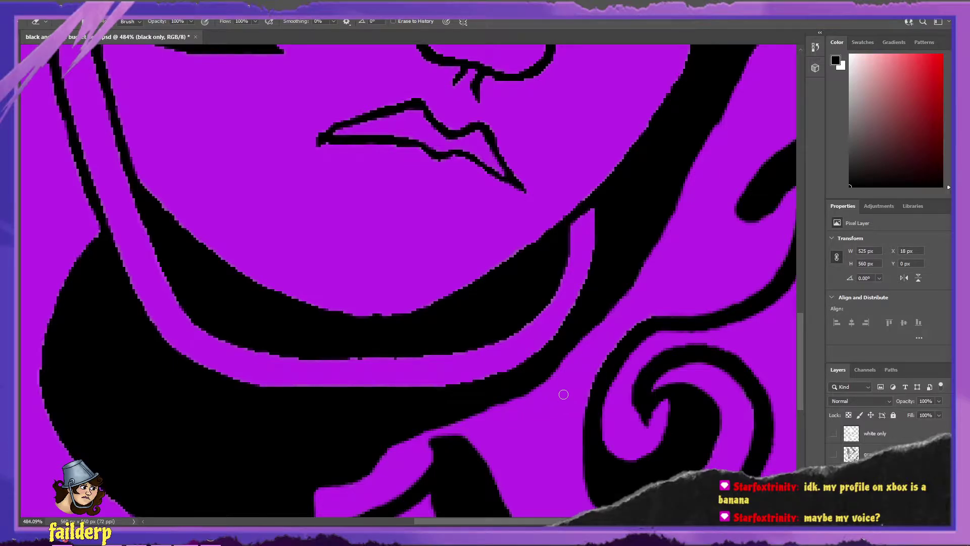
- Smooth the outline of the spiral curl on its side facing the chin, alternating black paint with erasing and undoing stray strokes
key(b)
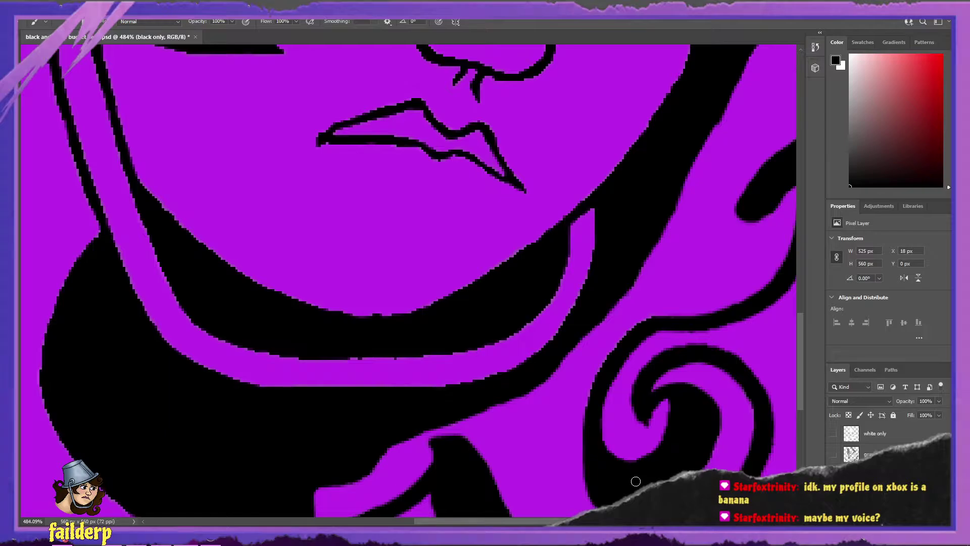
key(e)
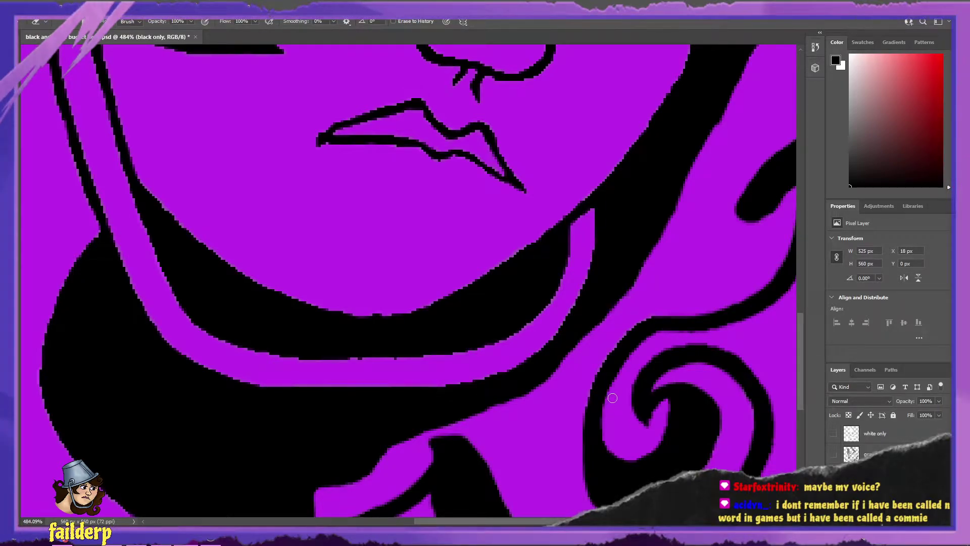
scroll(612, 398, down, 2)
key(b)
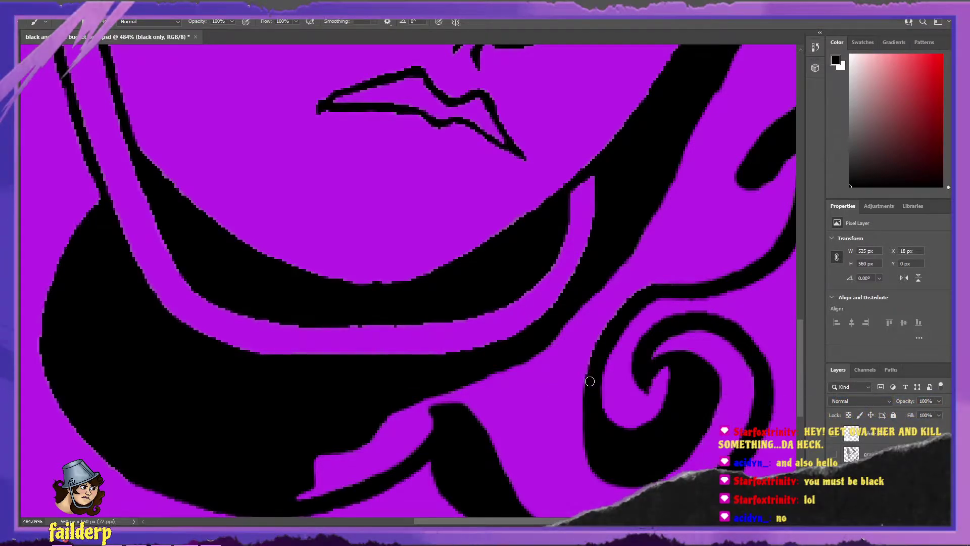
key(ctrl+z)
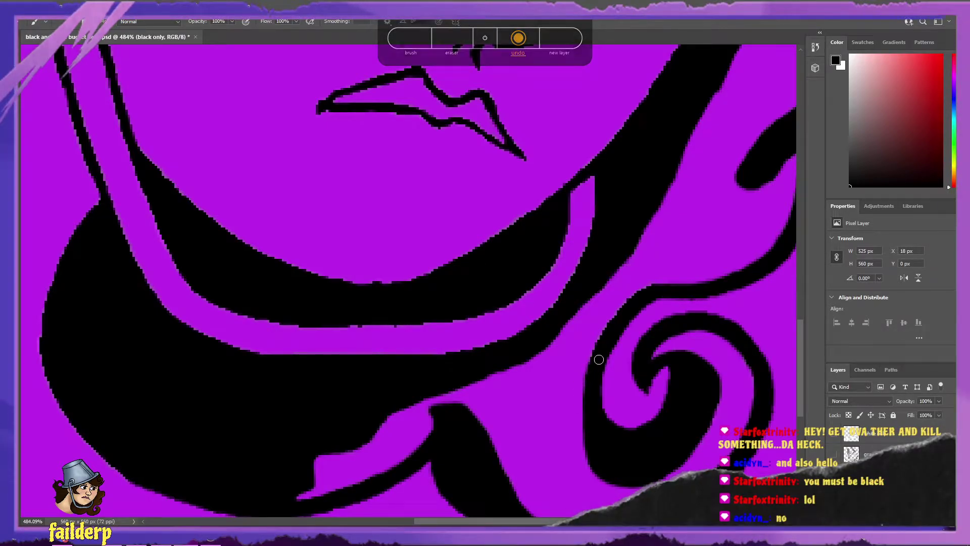
key(ctrl+z)
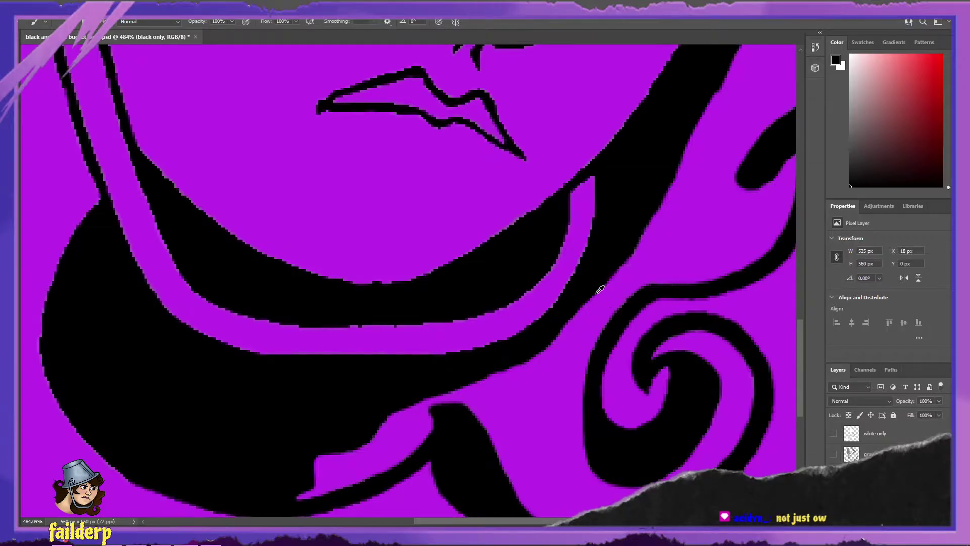
- Clean up the remaining rough edges around the spiral curl and the strand that sweeps beneath it
scroll(599, 288, up, 1)
scroll(599, 288, down, 1)
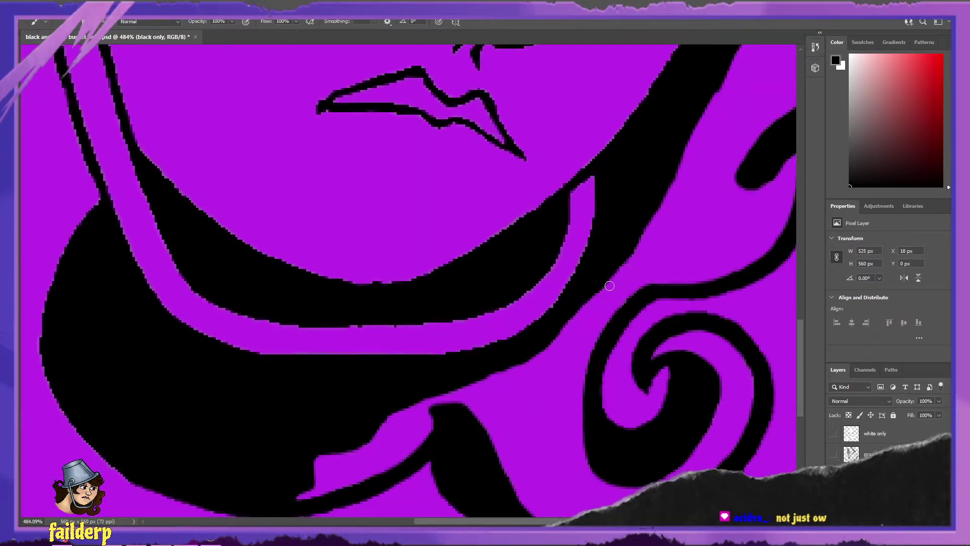
scroll(610, 286, down, 3)
scroll(652, 286, up, 1)
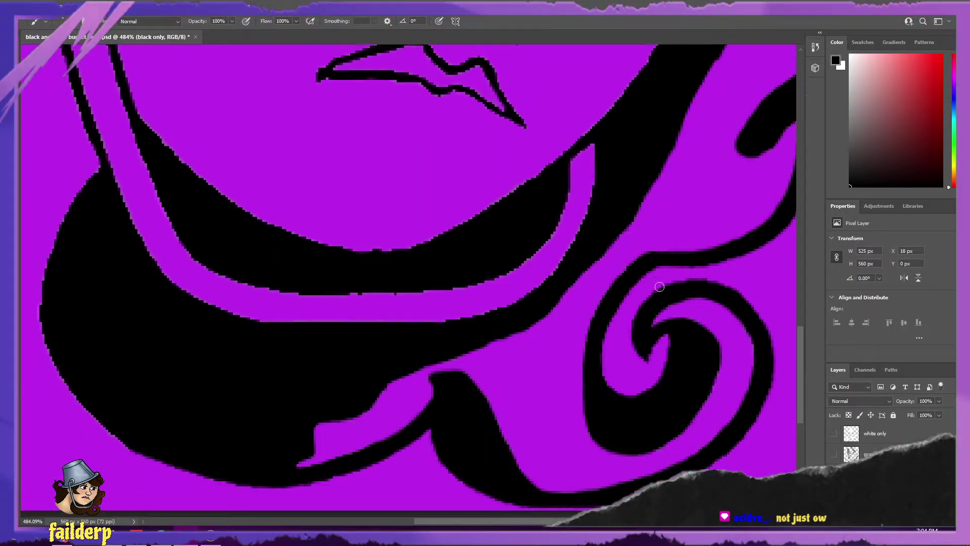
scroll(660, 287, down, 1)
key(e)
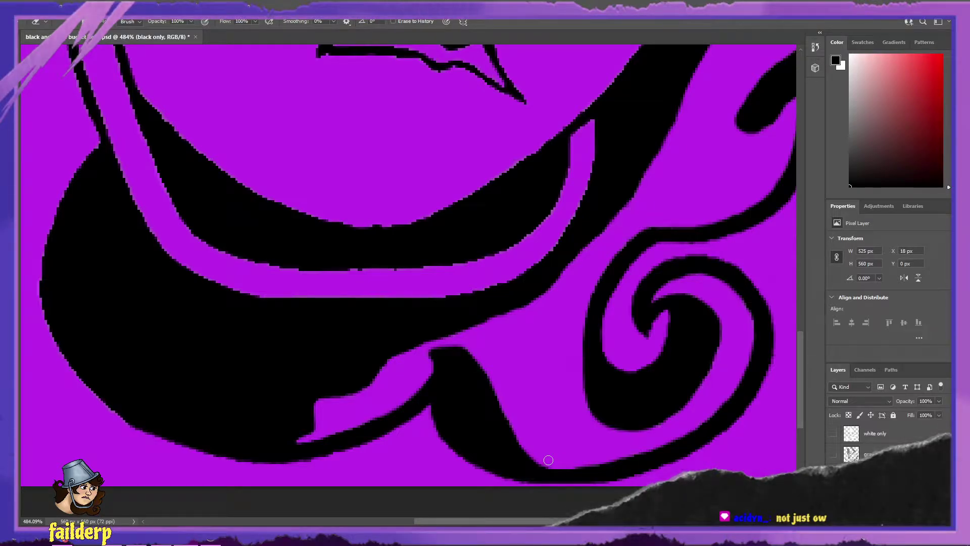
- Refine the outer black hair edge running beside the jaw and chin strap down to the notch with brush and eraser
scroll(511, 424, up, 3)
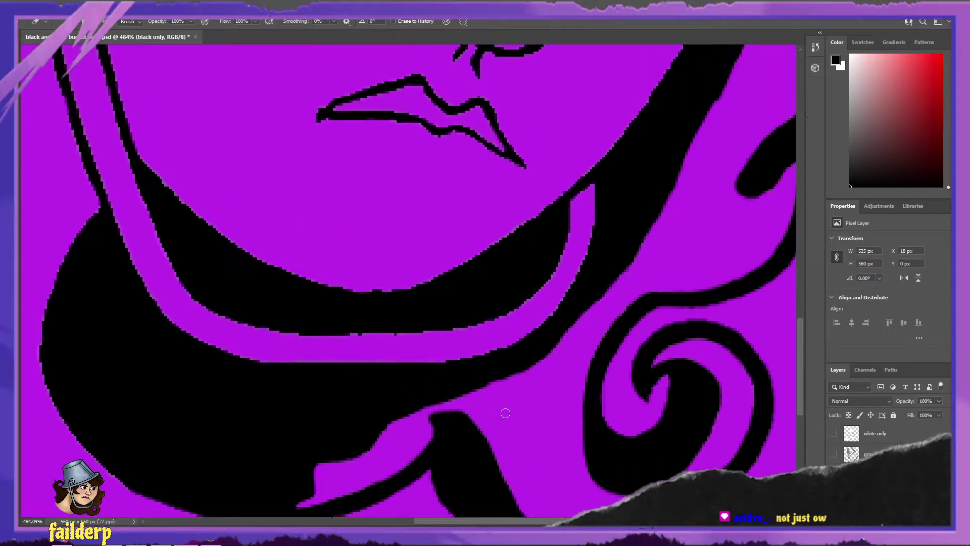
scroll(505, 413, up, 2)
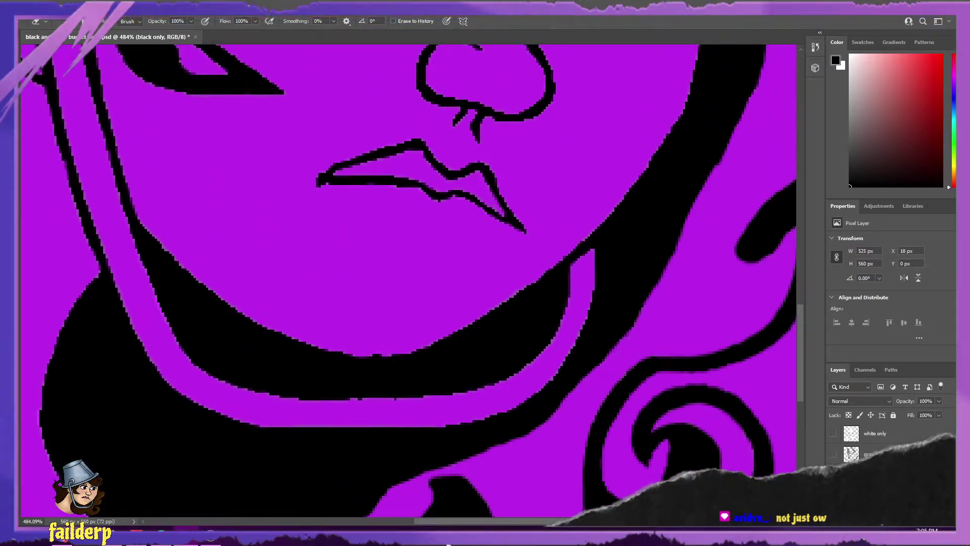
drag(462, 520, 489, 520)
scroll(453, 420, up, 1)
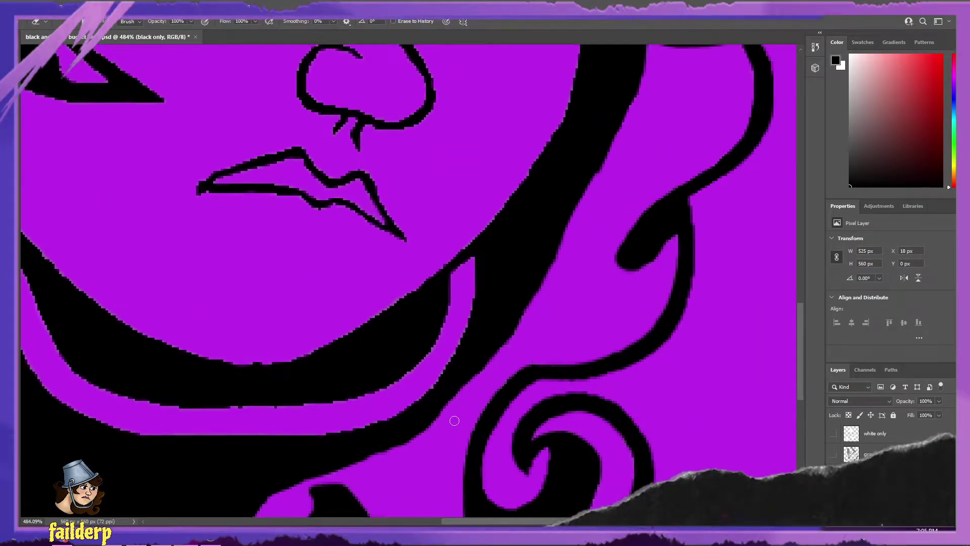
key(b)
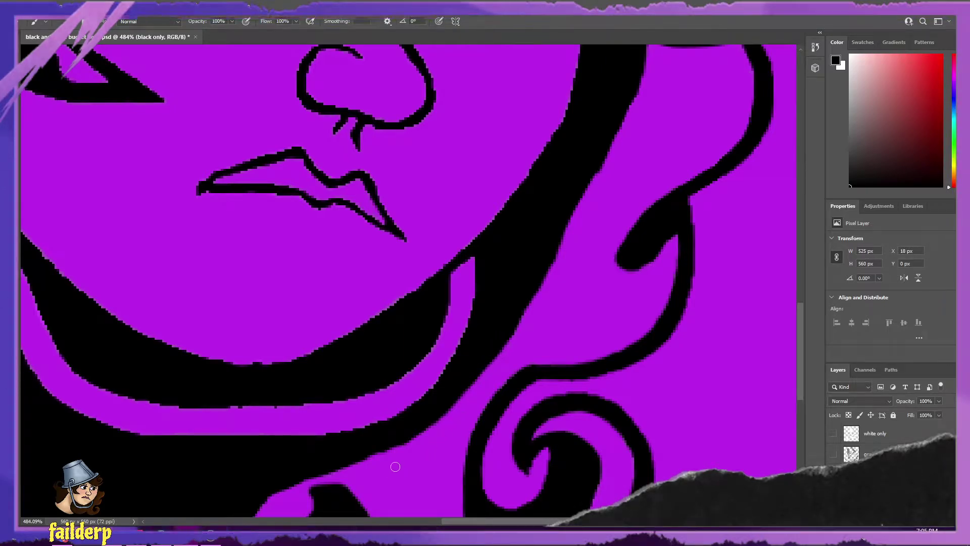
key(e)
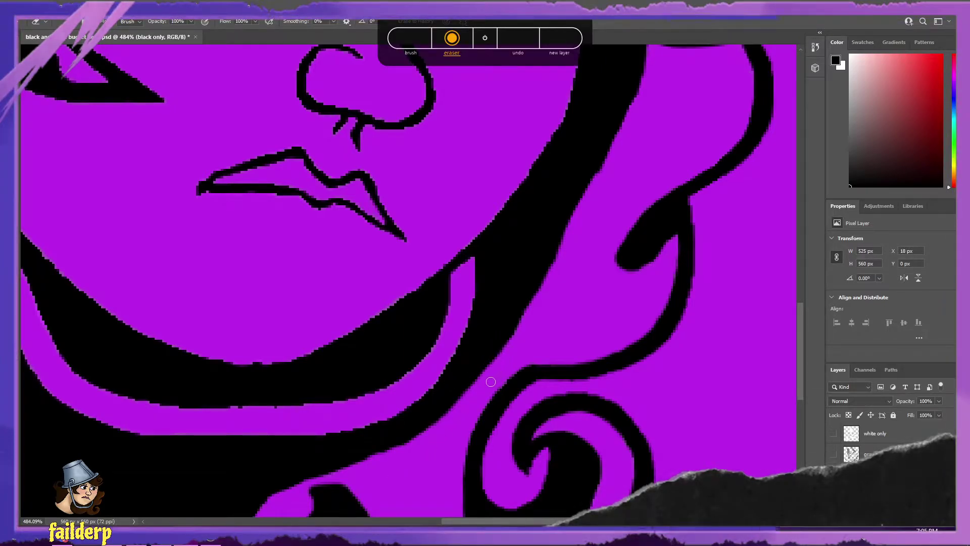
- Smooth the stepped outer edge of the chin strap from its tip near the jaw down around the bend, undoing stray strokes
key(b)
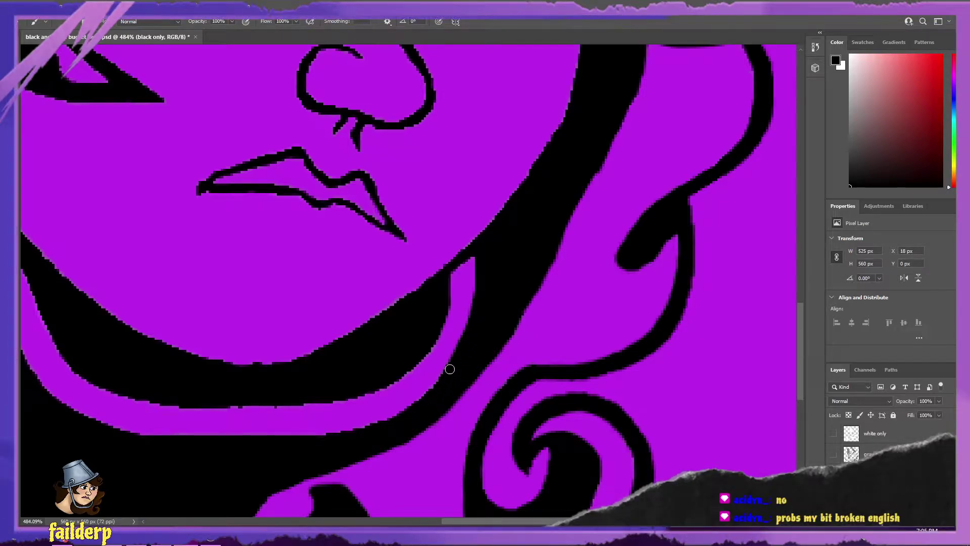
key(ctrl+z)
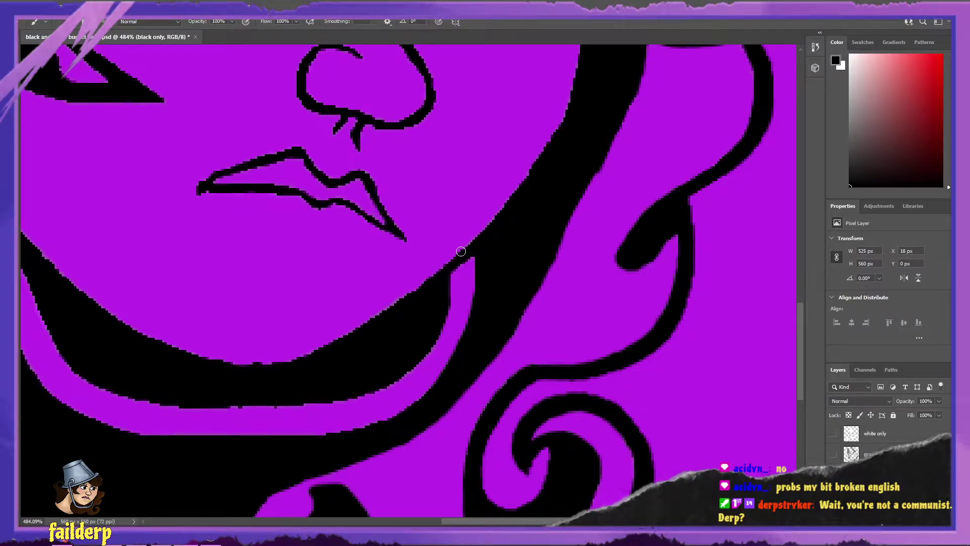
scroll(437, 271, down, 2)
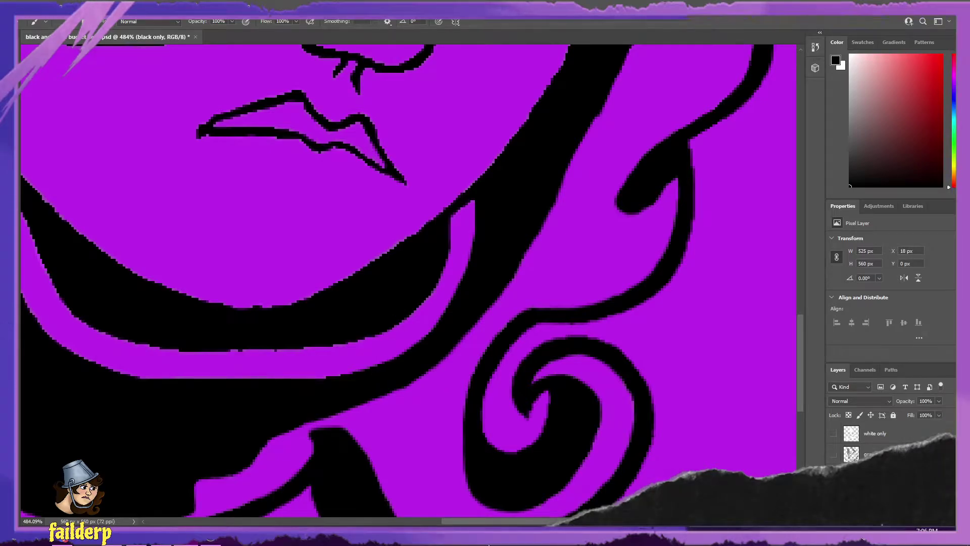
drag(499, 522, 447, 522)
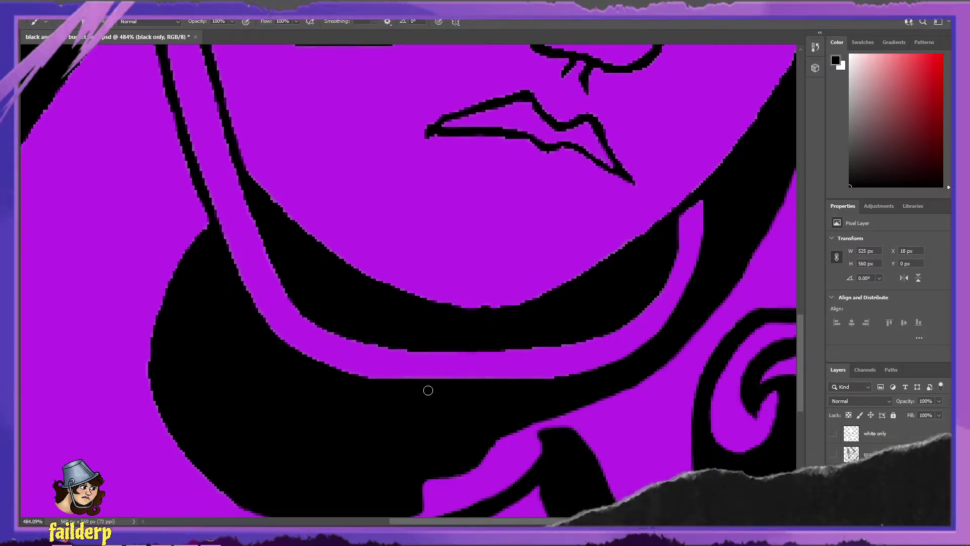
- Smooth the stepped inner and outer edges of the chin strap's flat stretch and bend below the chin with eraser and black brush, undoing stray strokes
key(e)
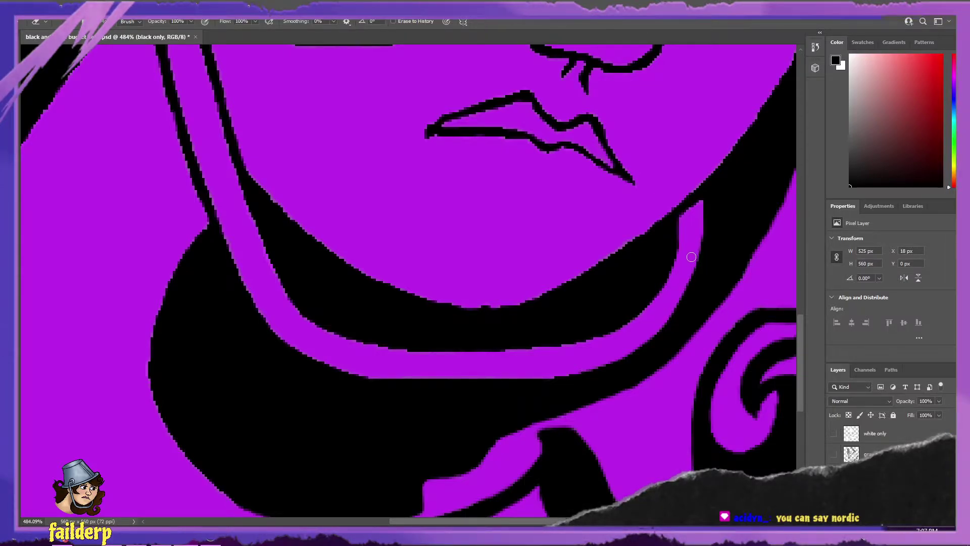
key(b)
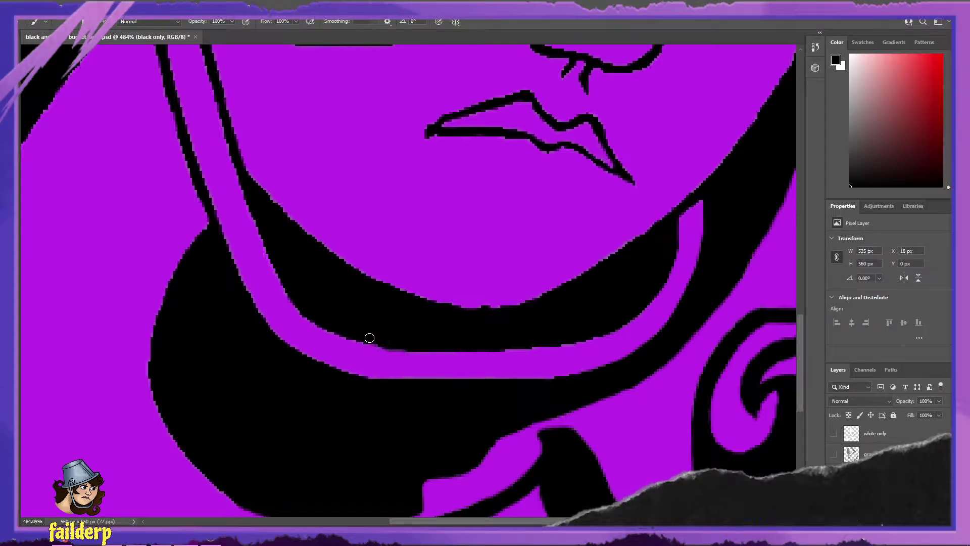
key(ctrl+z)
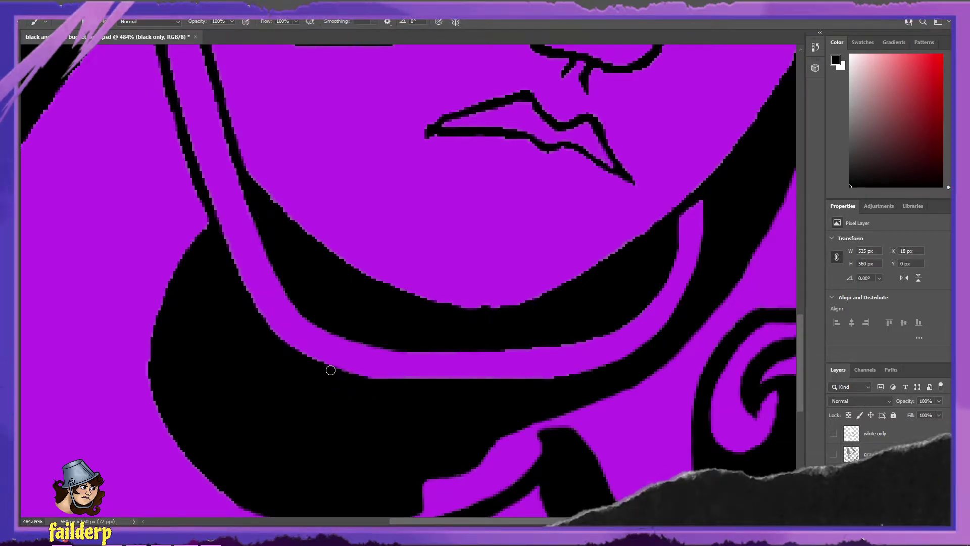
key(ctrl+z)
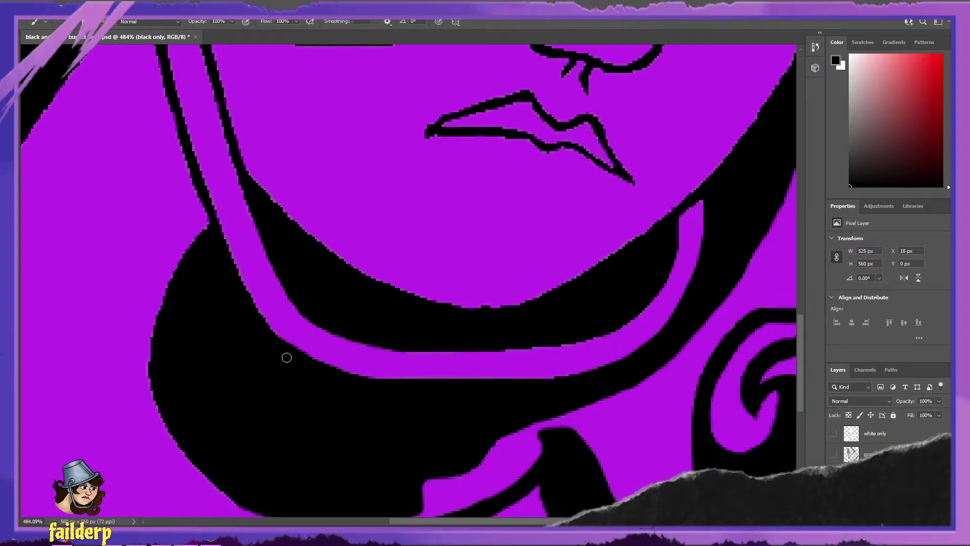
key(ctrl+z)
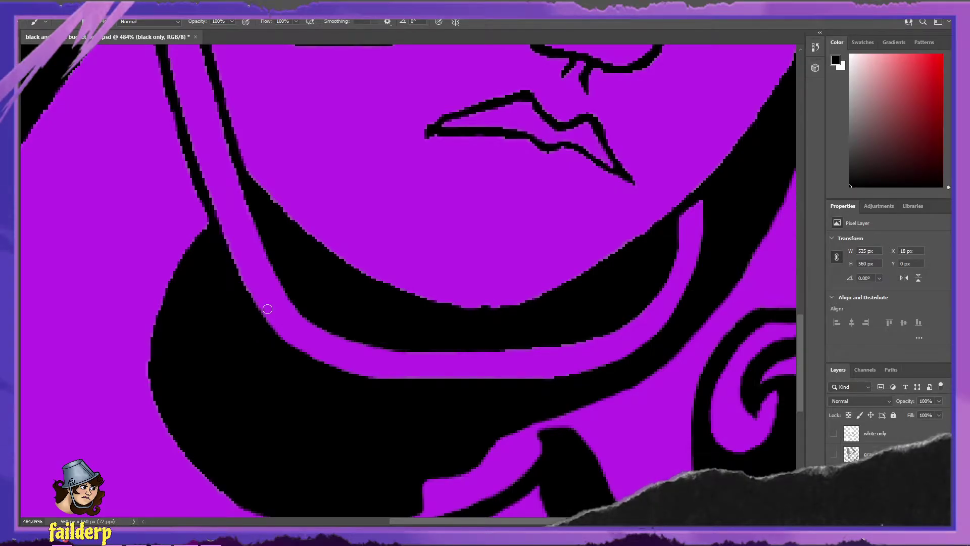
- Refine the chin strap's outer edge from the bend up to where the rounded hair mass meets it, alternating erasing and black paint
scroll(223, 302, up, 2)
scroll(225, 301, down, 2)
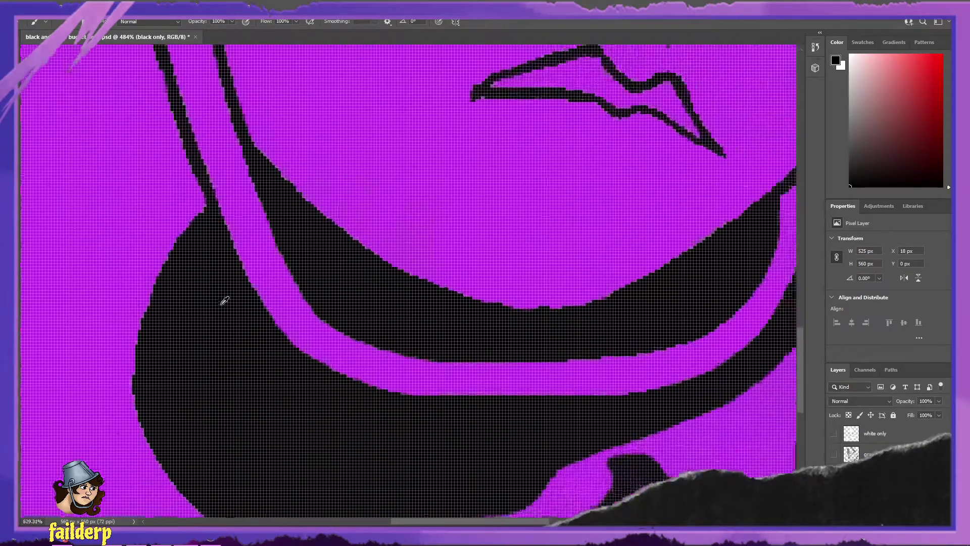
scroll(226, 302, up, 2)
drag(416, 522, 366, 515)
scroll(467, 371, down, 2)
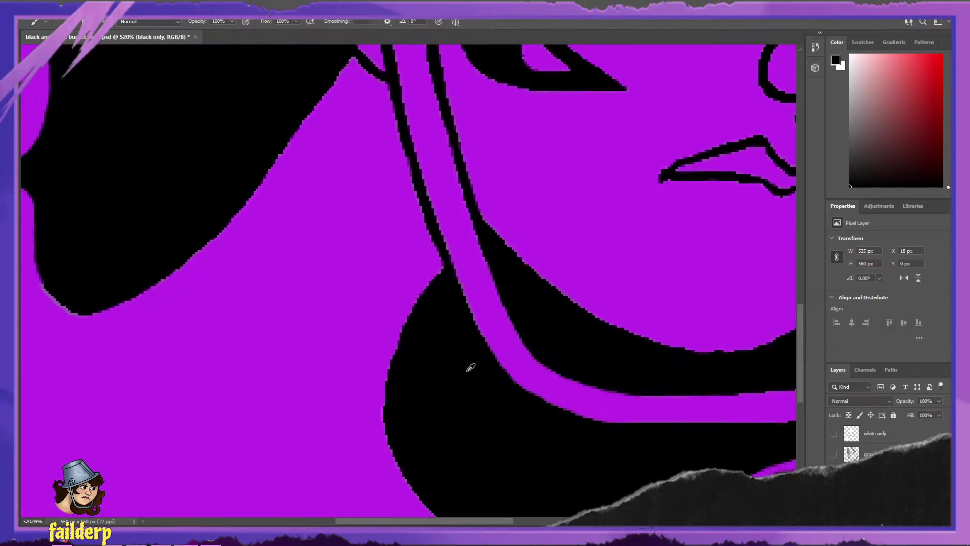
scroll(468, 369, down, 1)
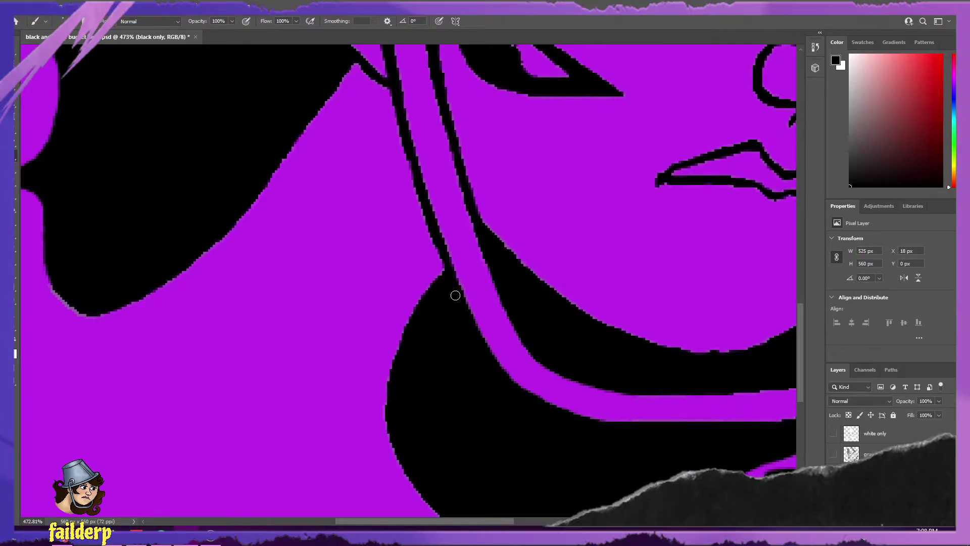
key(e)
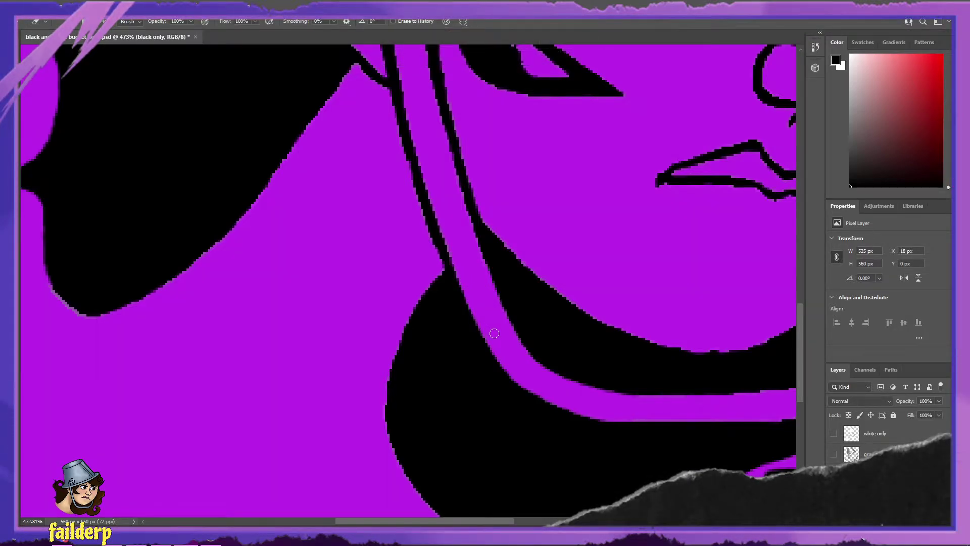
key(b)
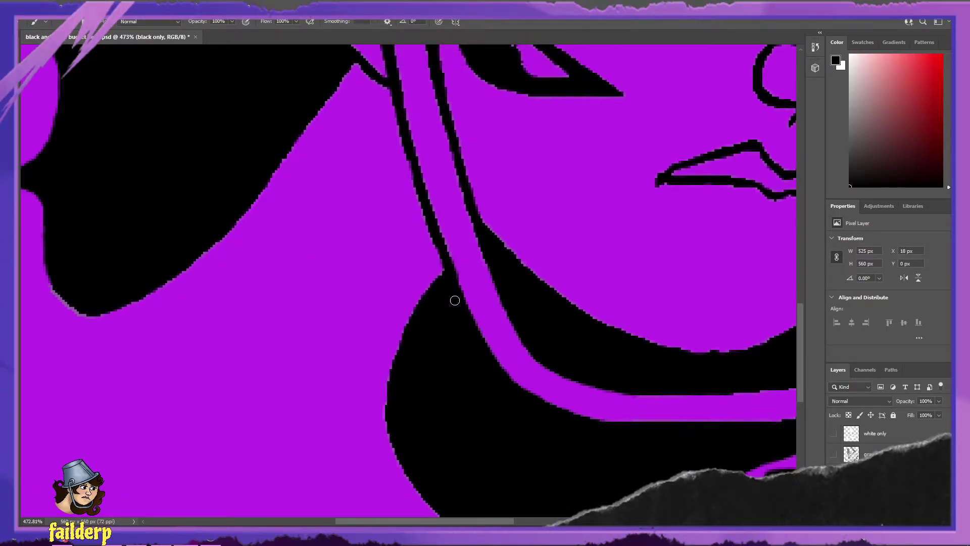
key(ctrl+z)
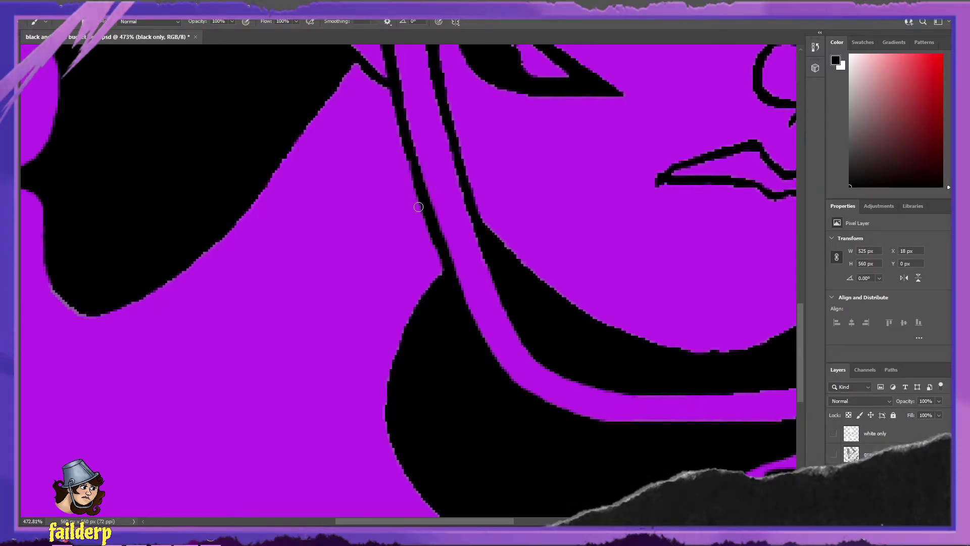
- Smooth the two black outlines of the strap running up beside the cheek with the black brush, undoing misplaced strokes
scroll(419, 213, up, 3)
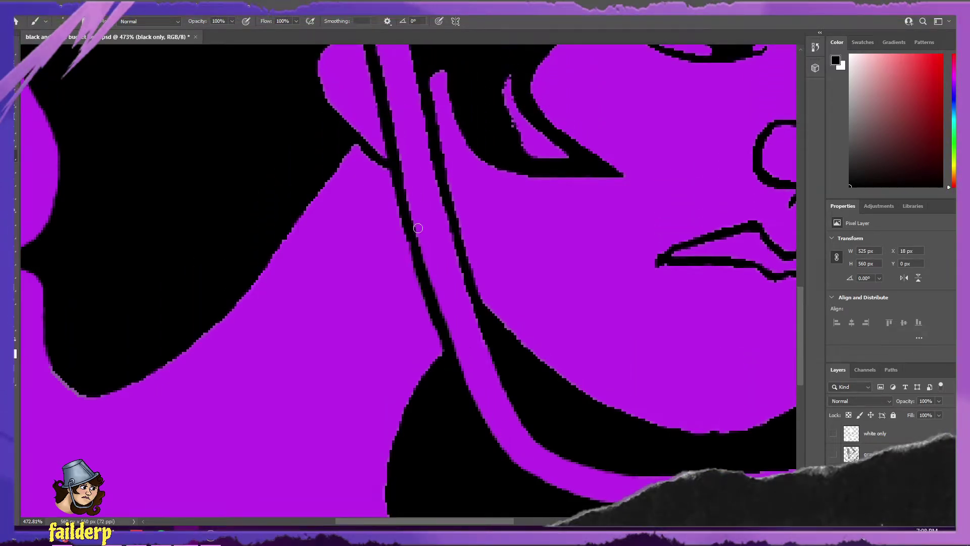
scroll(418, 229, up, 1)
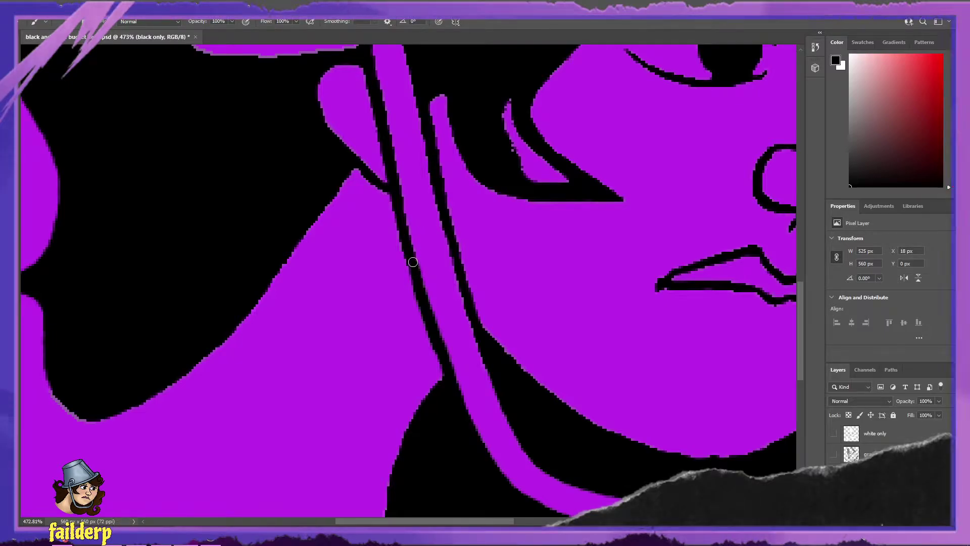
key(ctrl+z)
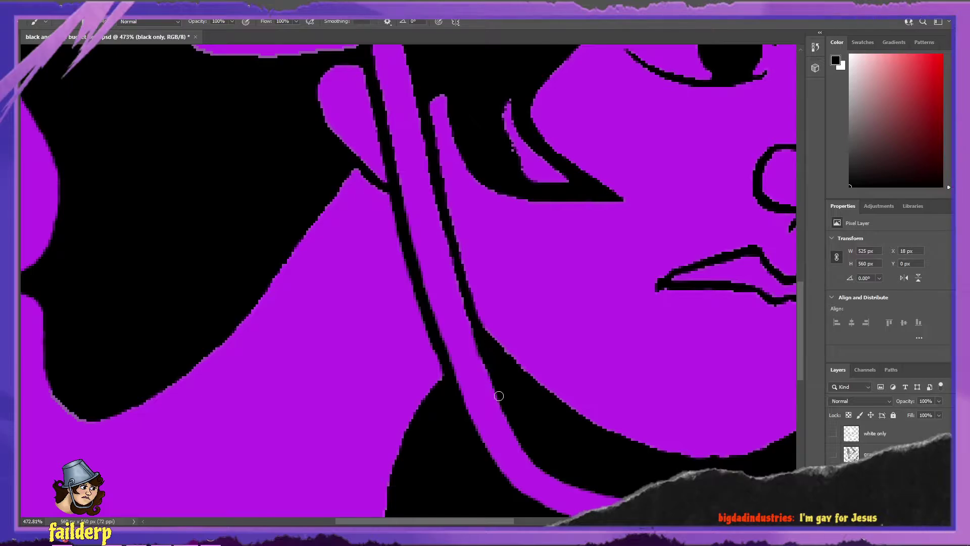
key(ctrl+z)
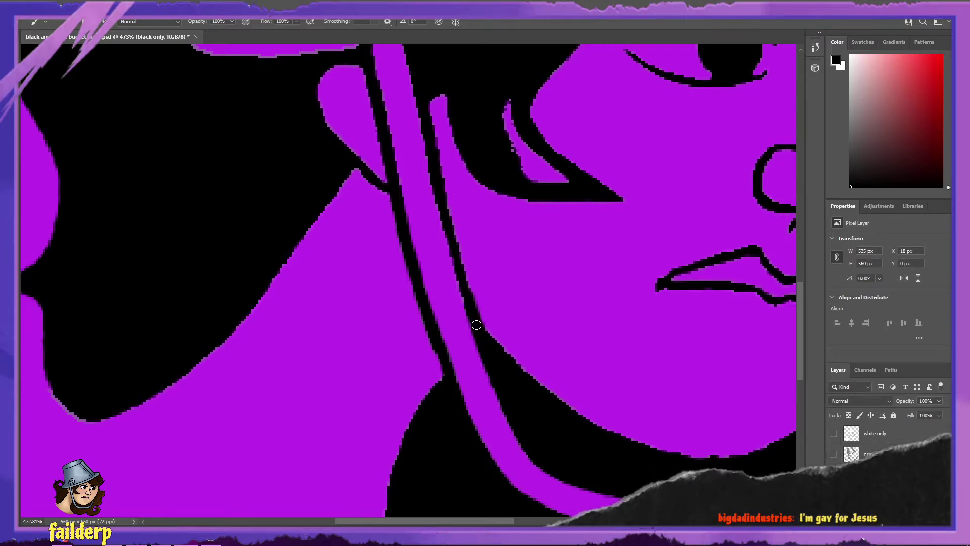
key(ctrl+z)
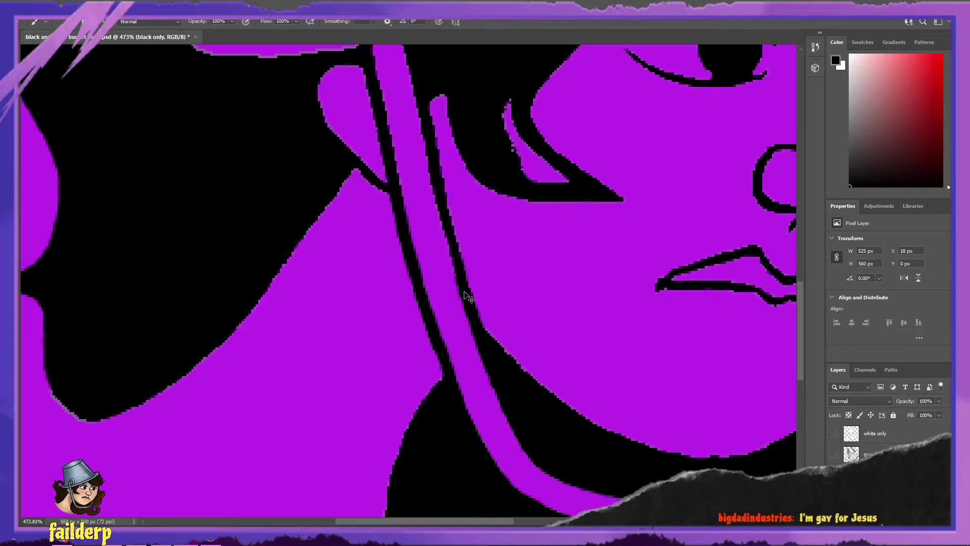
key(ctrl+z)
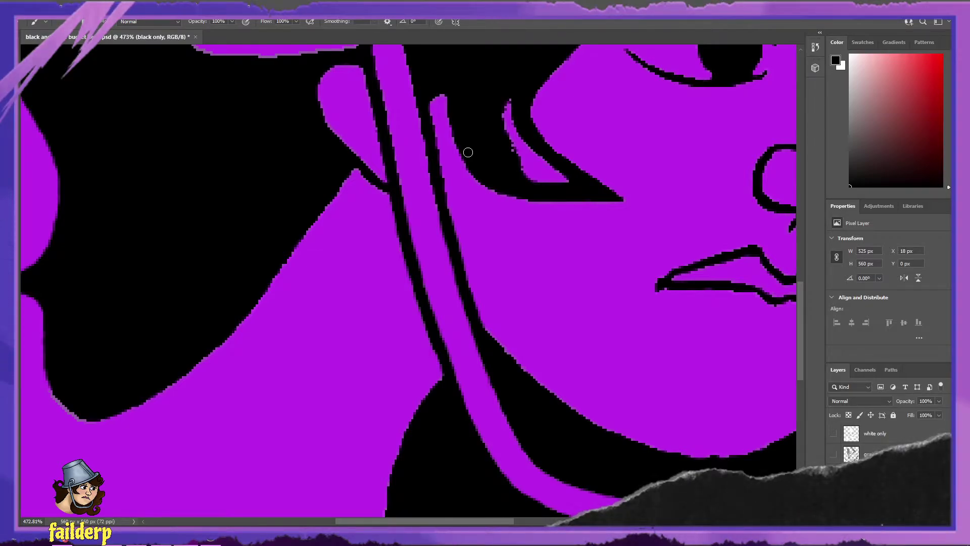
- Clean up the sideburn highlight, the strap line beside the ear and the long hair edge descending from the earlobe with black strokes
scroll(526, 342, up, 3)
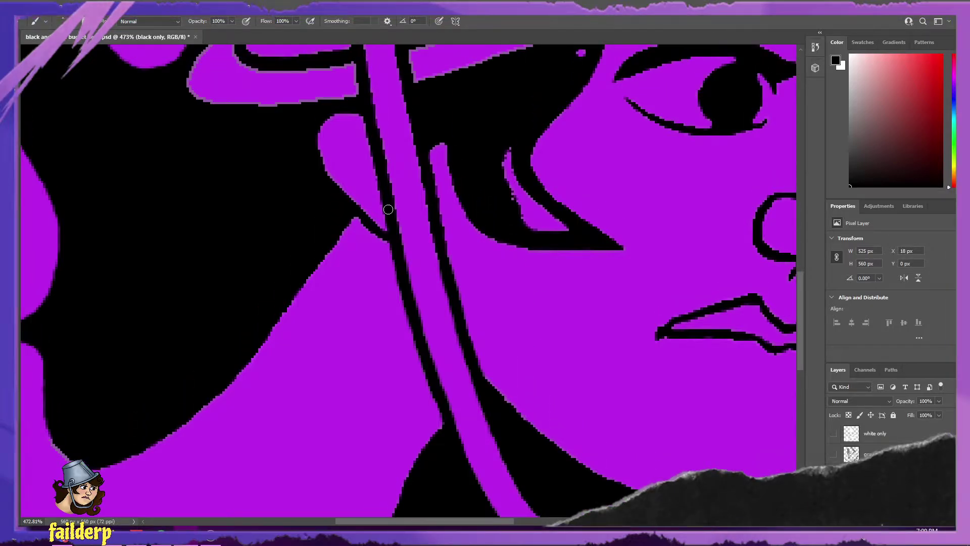
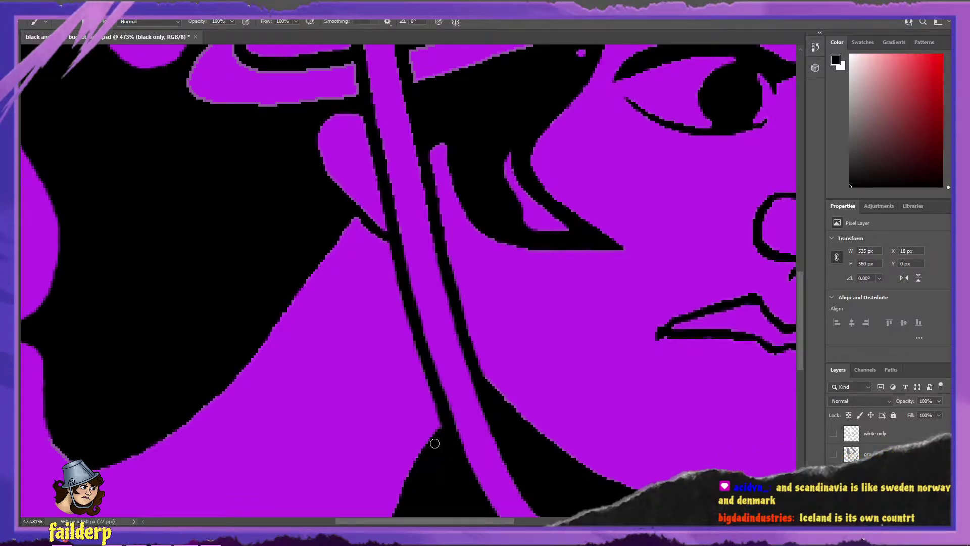
scroll(435, 443, up, 3)
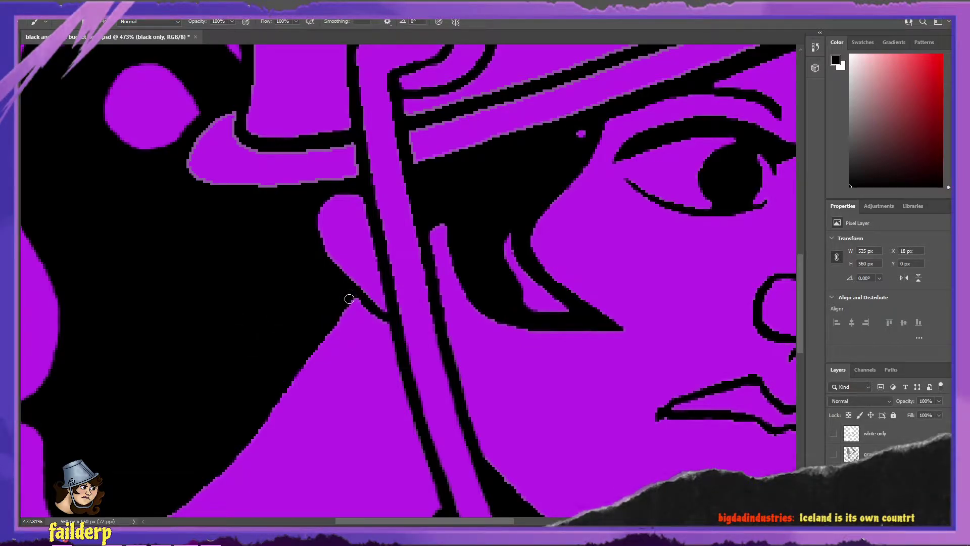
drag(349, 303, 321, 331)
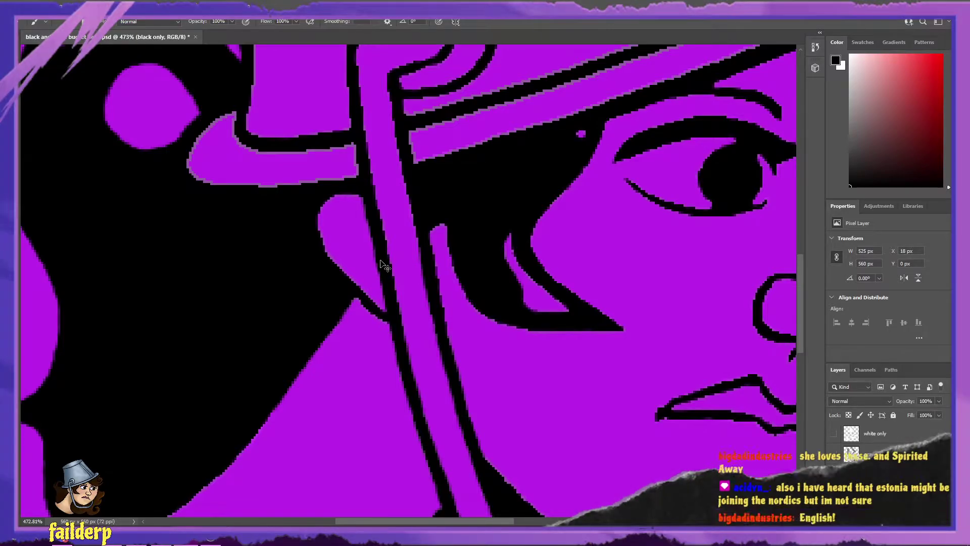
key(ctrl+z)
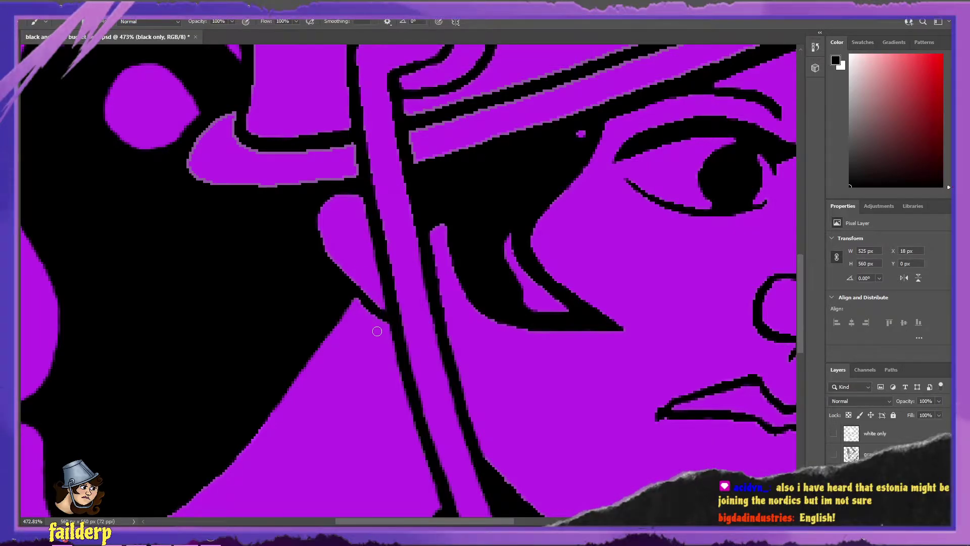
key(ctrl+z)
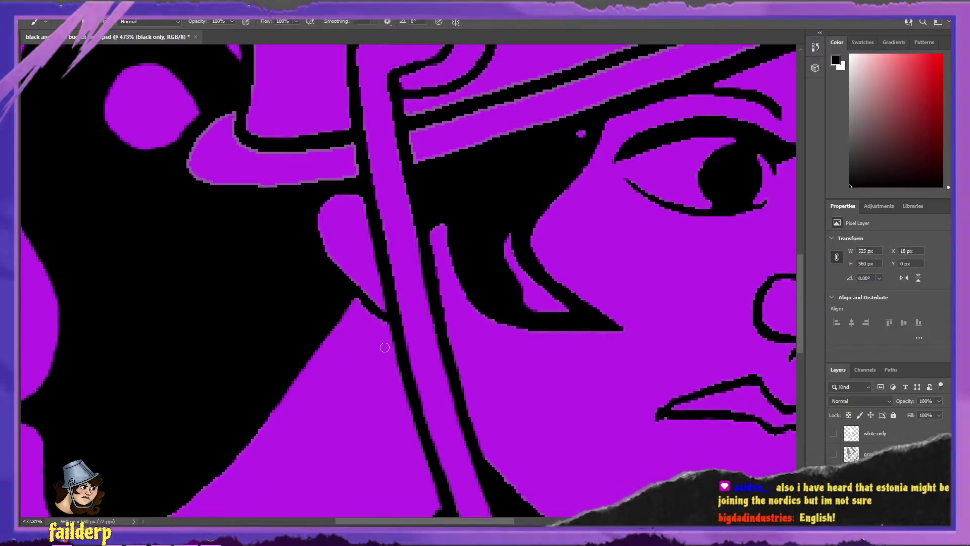
- Smooth the outer contour of the rounded black hair mass beneath the chin strap with black paint, undoing stray strokes
scroll(395, 350, down, 3)
scroll(450, 404, down, 2)
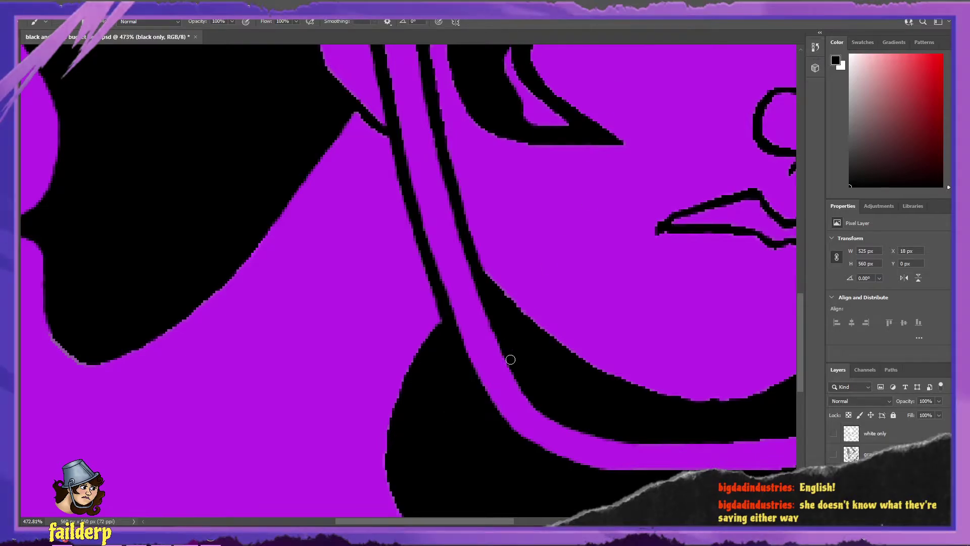
drag(804, 345, 802, 376)
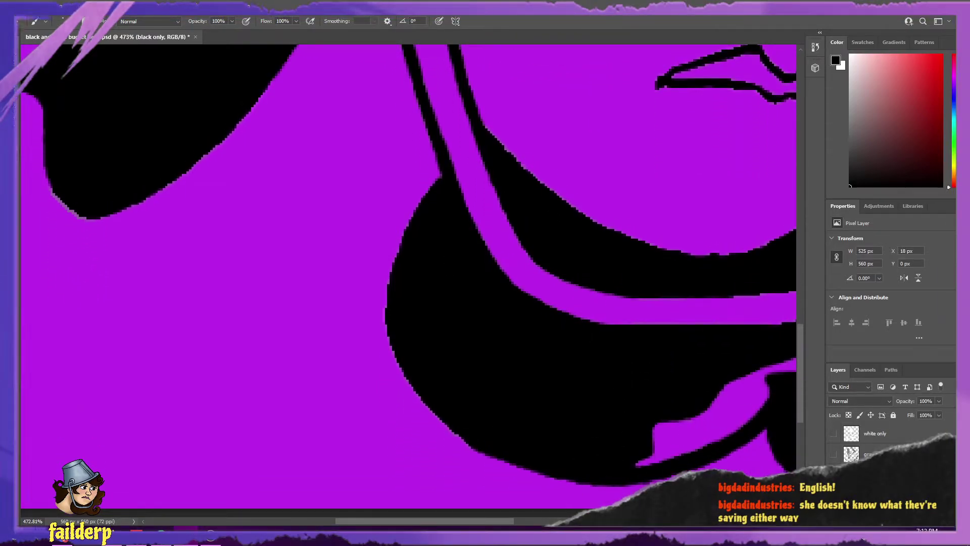
drag(489, 527, 543, 526)
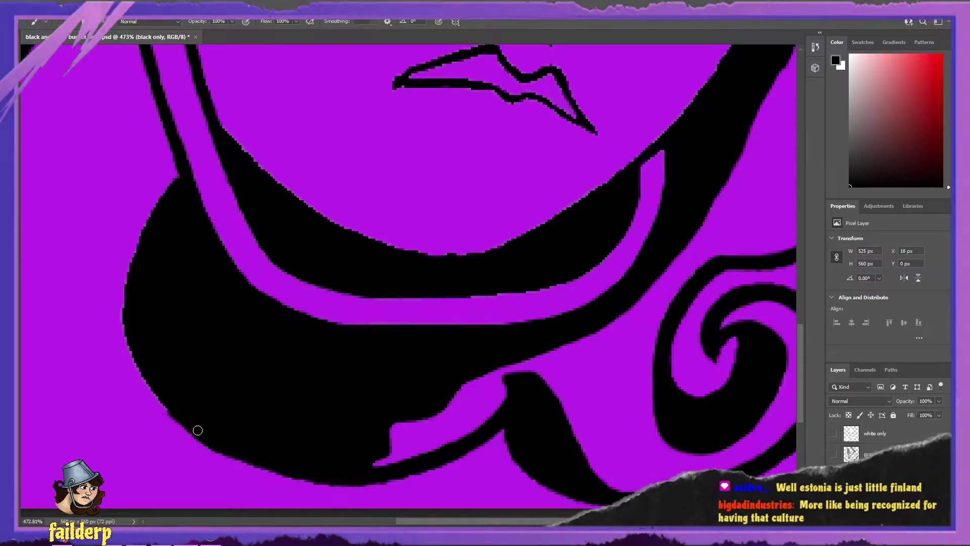
key(ctrl+z)
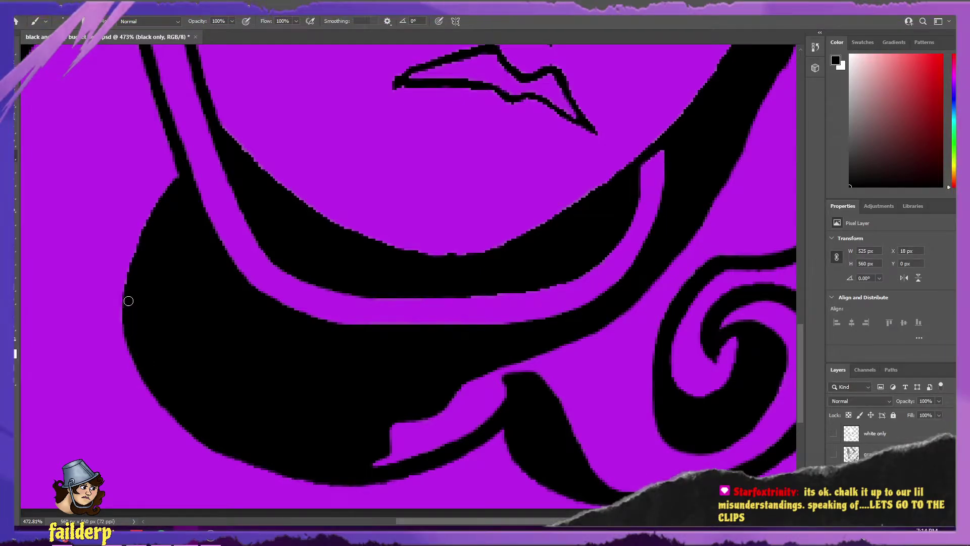
key(ctrl+z)
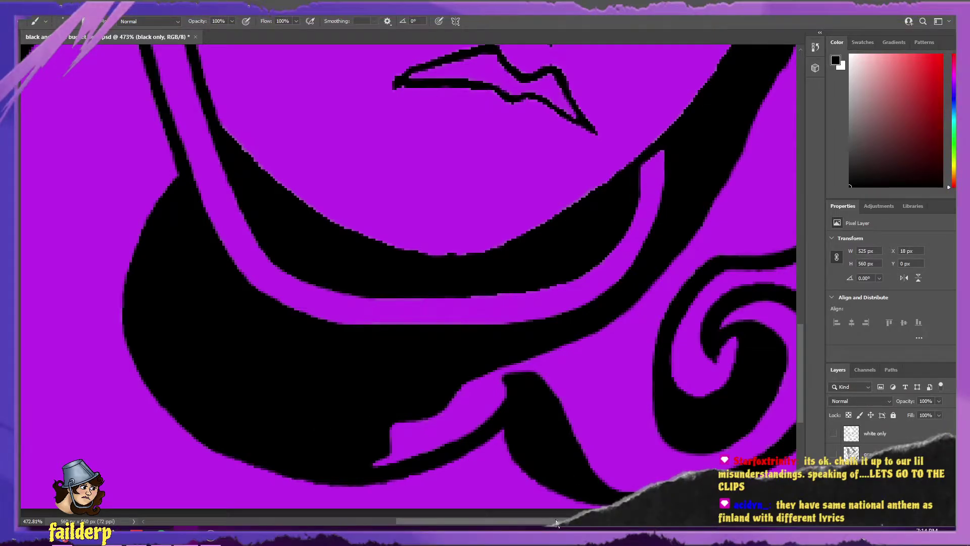
- Paint a smoother, slightly thicker black outer curve on the wavy hair strand that loops out beside the cheek
scroll(586, 526, right, 3)
drag(587, 529, 578, 528)
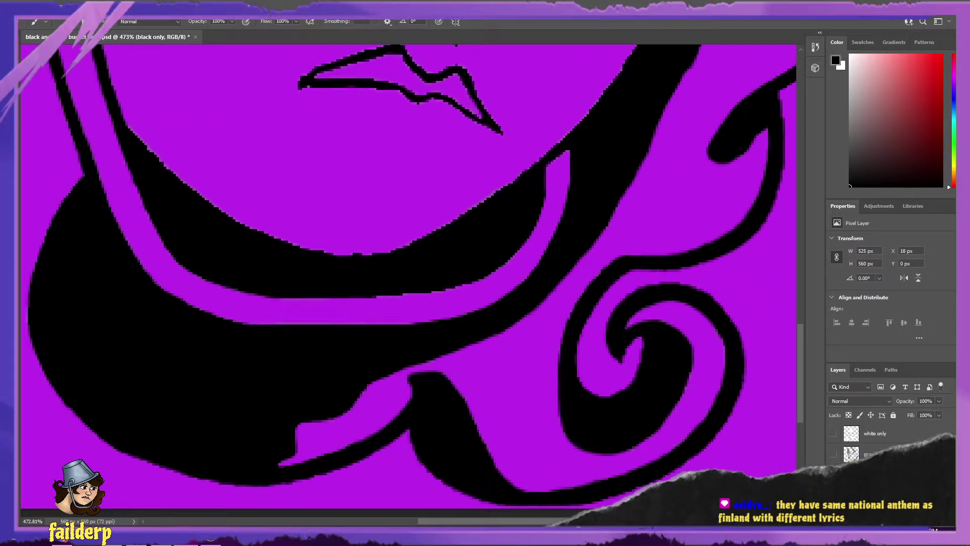
scroll(554, 484, up, 2)
scroll(554, 484, up, 6)
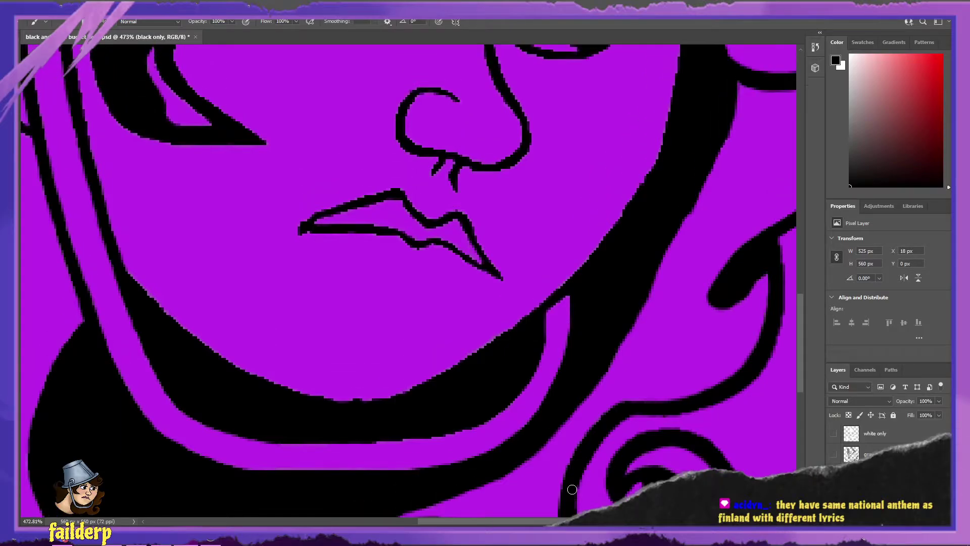
scroll(483, 281, right, 3)
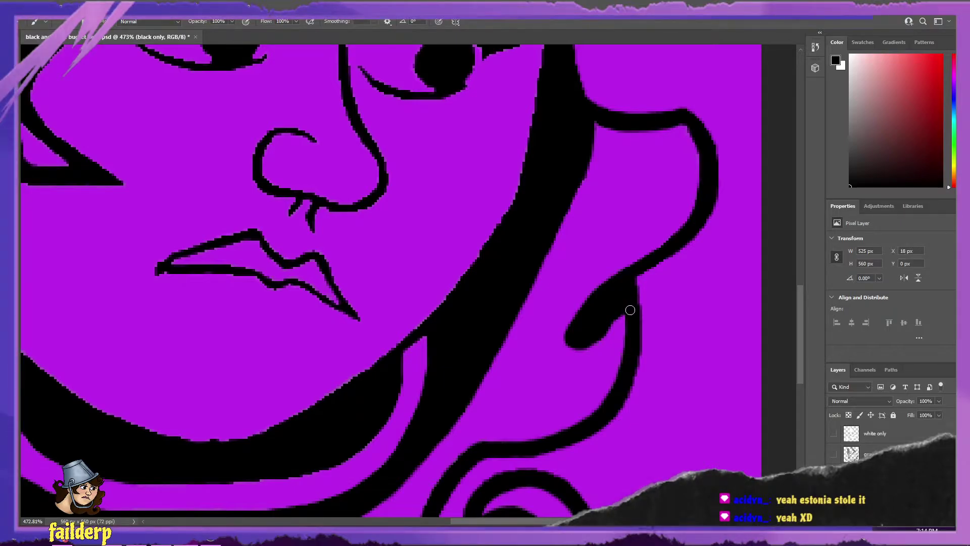
scroll(664, 309, up, 5)
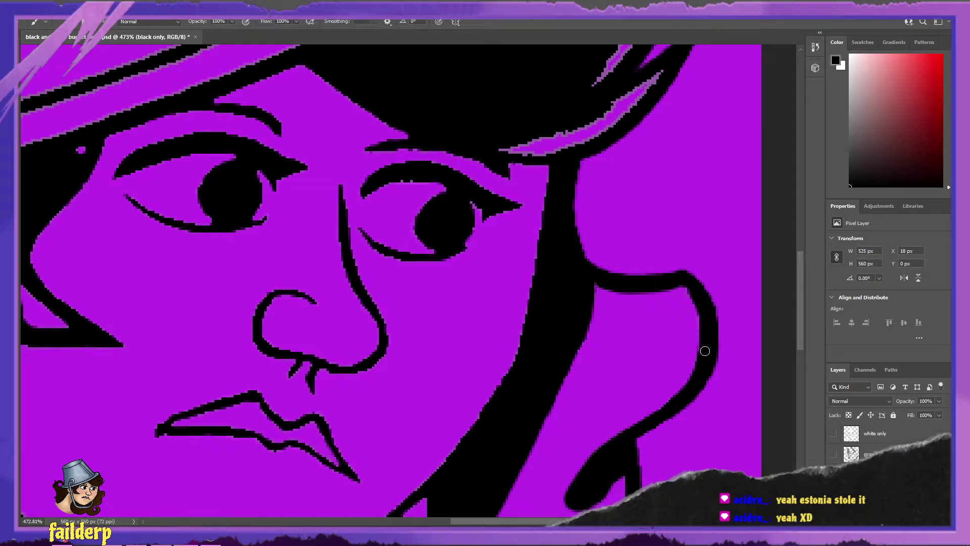
drag(714, 314, 694, 383)
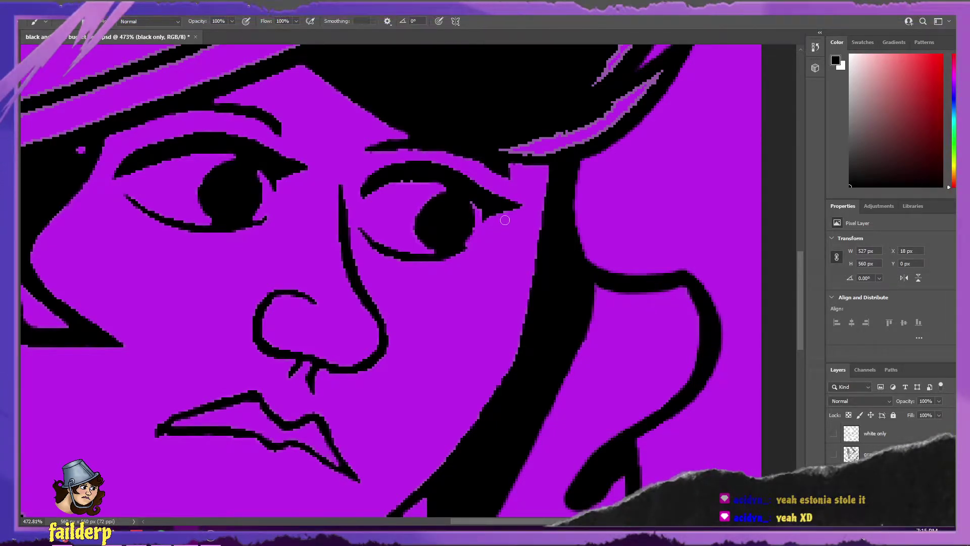
key(b)
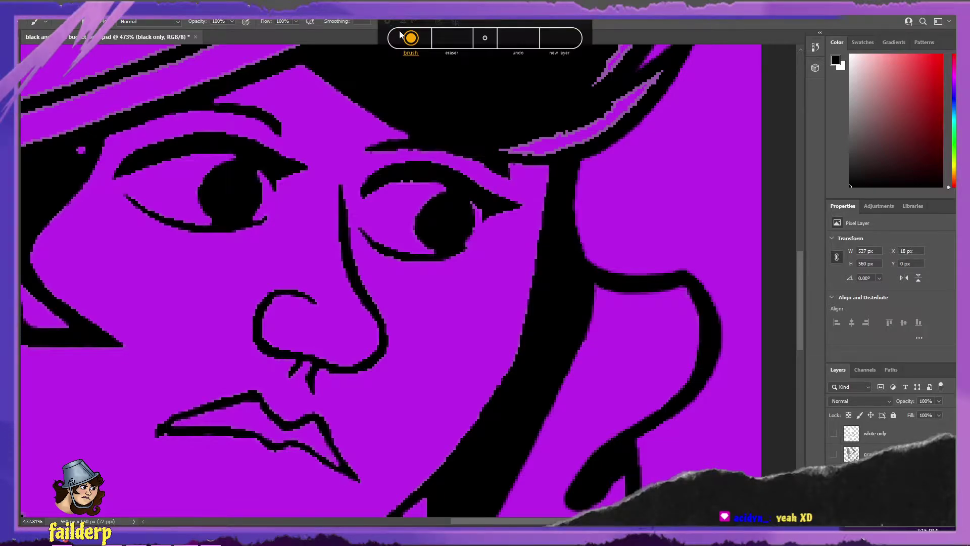
scroll(570, 216, up, 4)
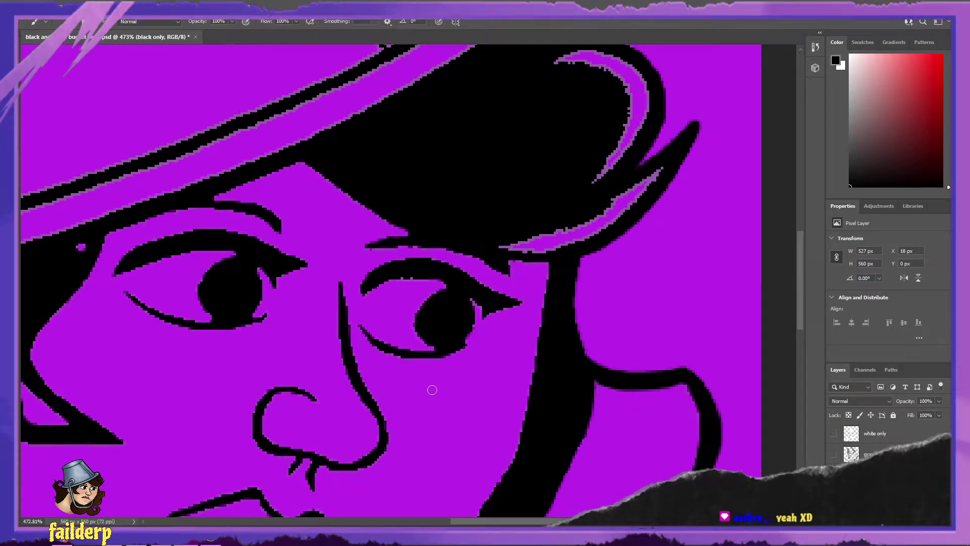
- Smooth the face-side edge of the black hair band from beside the eye down the cheek with black paint, undoing misplaced strokes
scroll(432, 389, up, 1)
scroll(432, 389, down, 5)
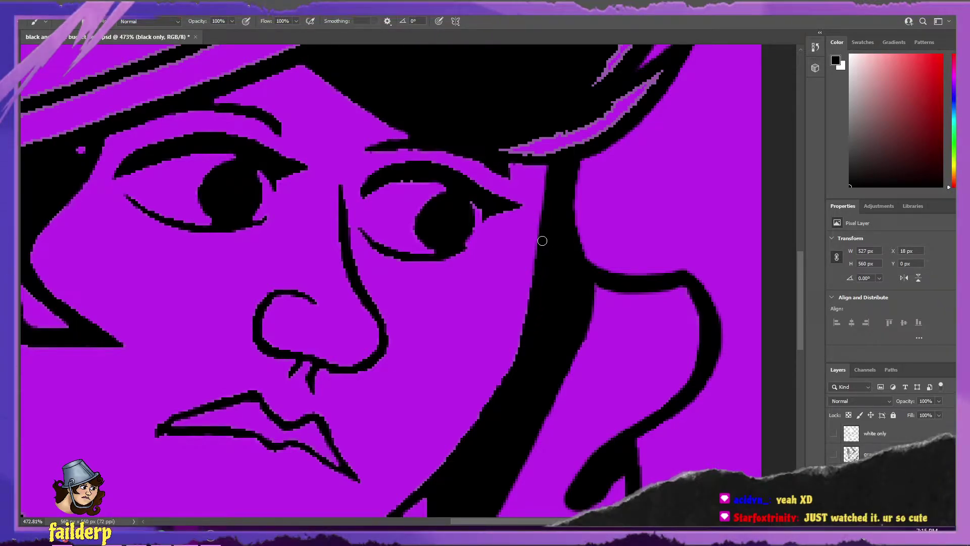
key(ctrl+z)
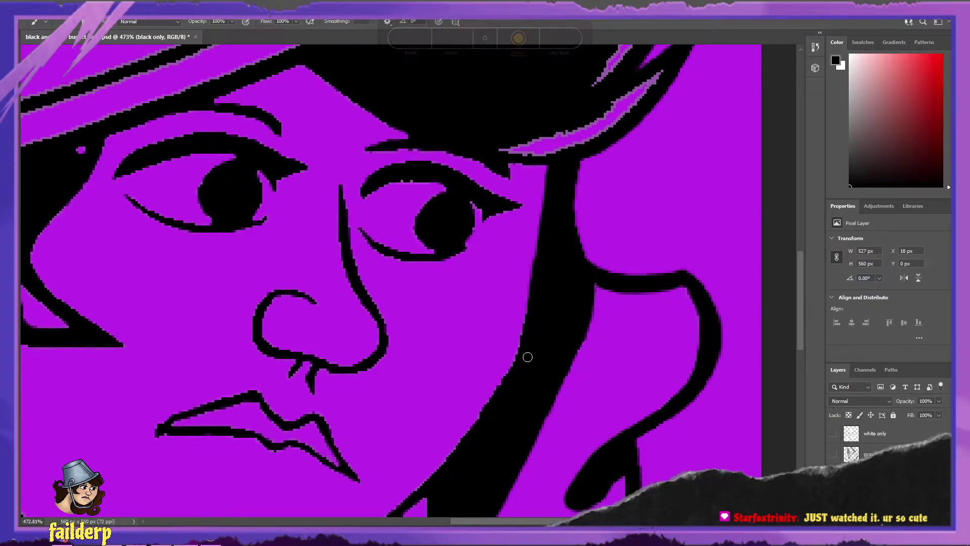
key(ctrl+z)
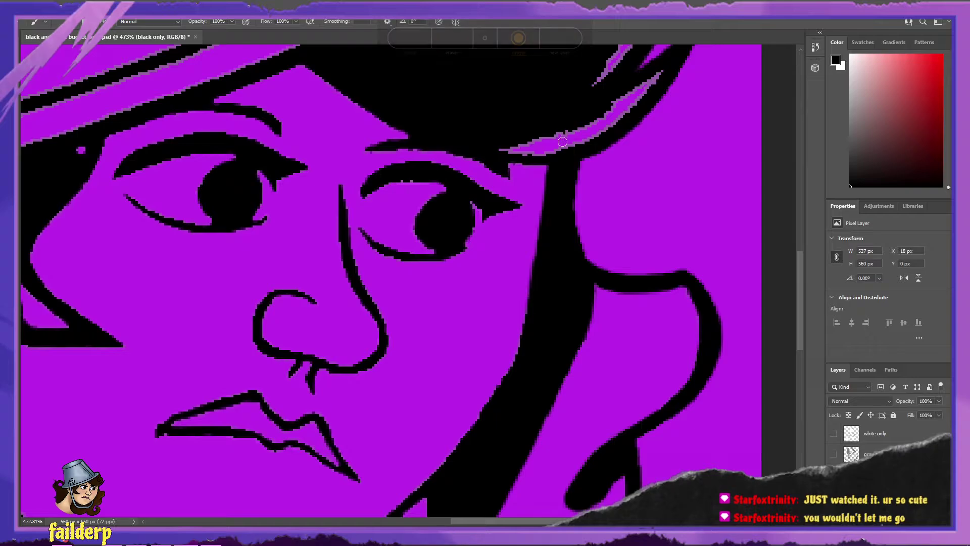
key(ctrl+z)
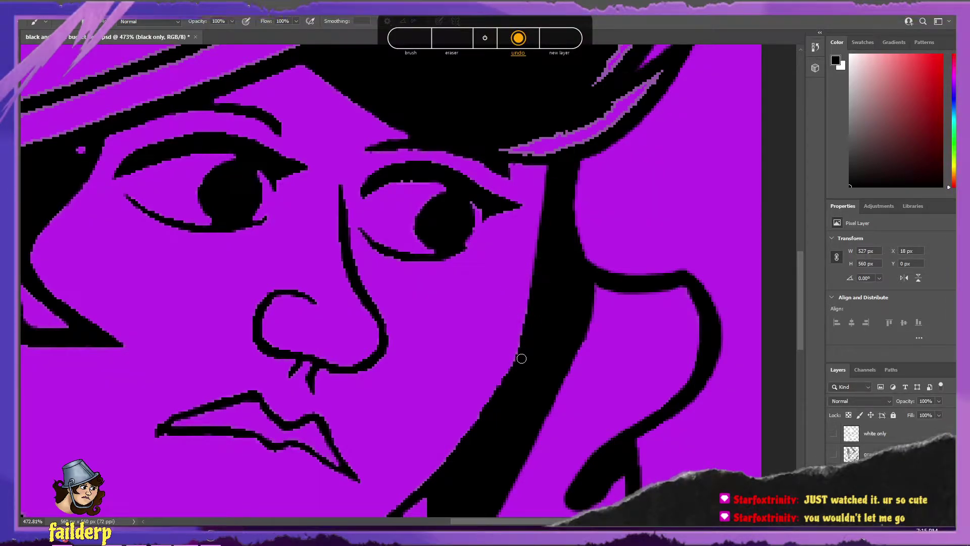
key(ctrl+z)
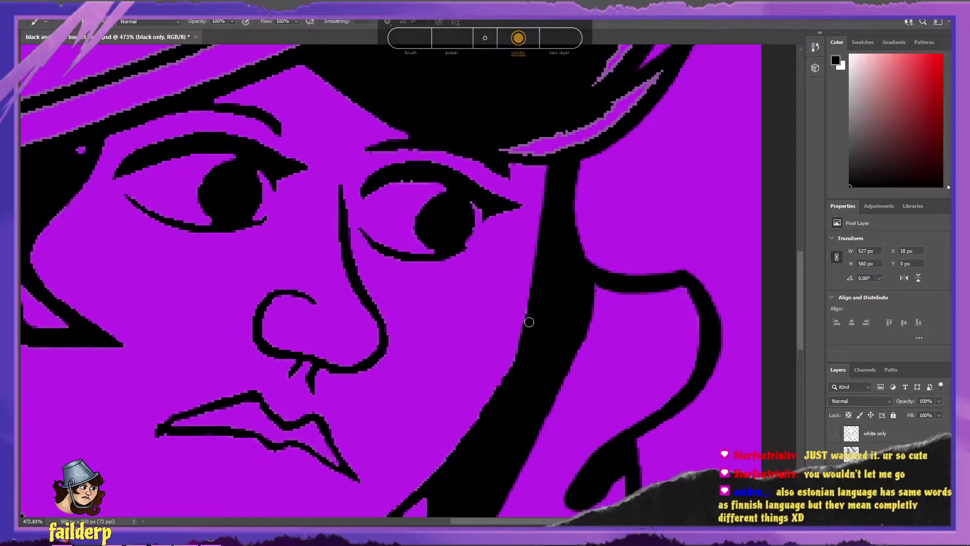
key(ctrl+z)
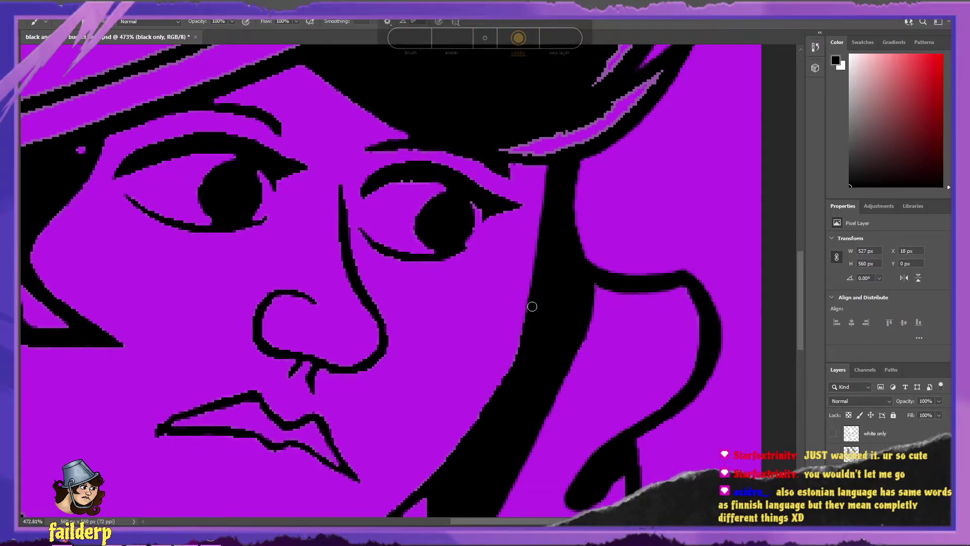
key(ctrl+z)
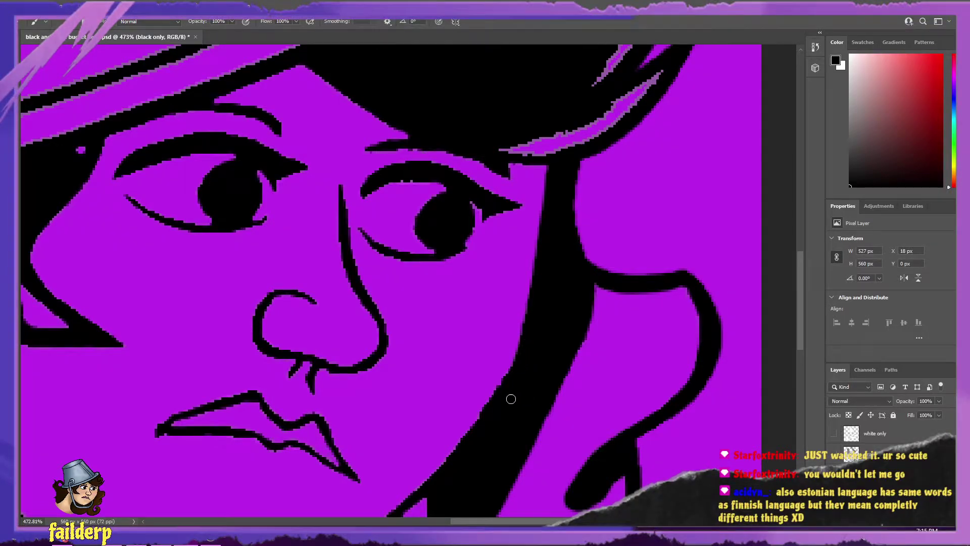
- Paint a smooth black curve along the lower cheek where the hair band bends toward the jaw, undoing stray strokes
scroll(523, 372, down, 1)
scroll(523, 371, down, 4)
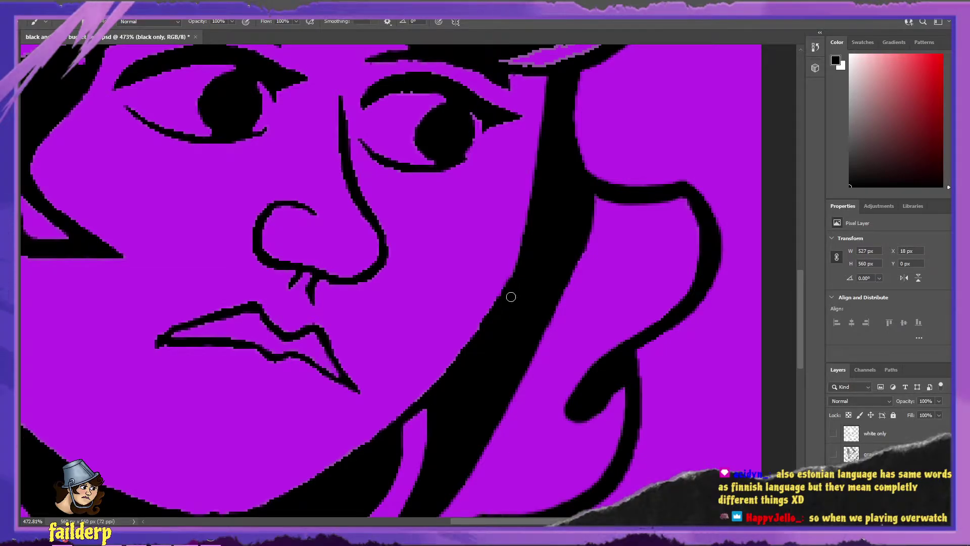
key(ctrl+z)
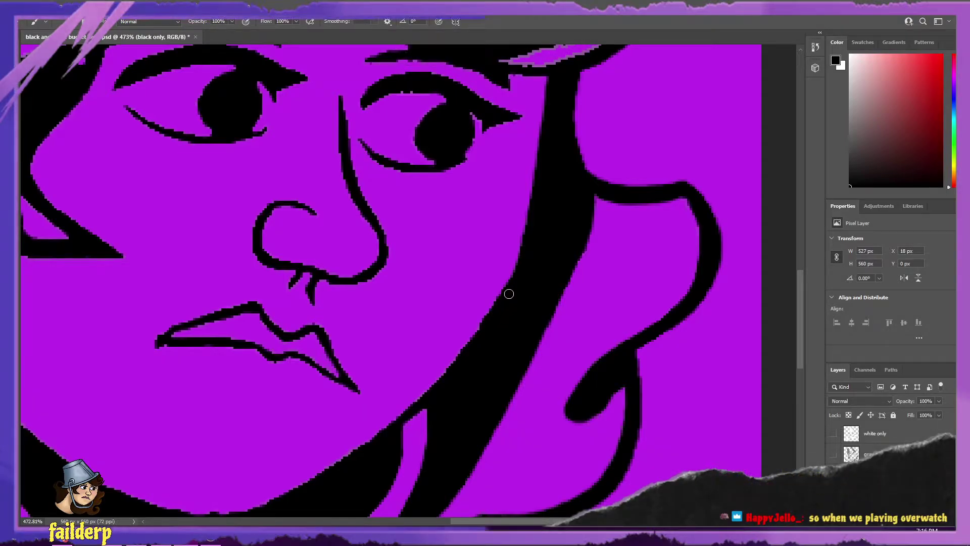
scroll(513, 312, down, 2)
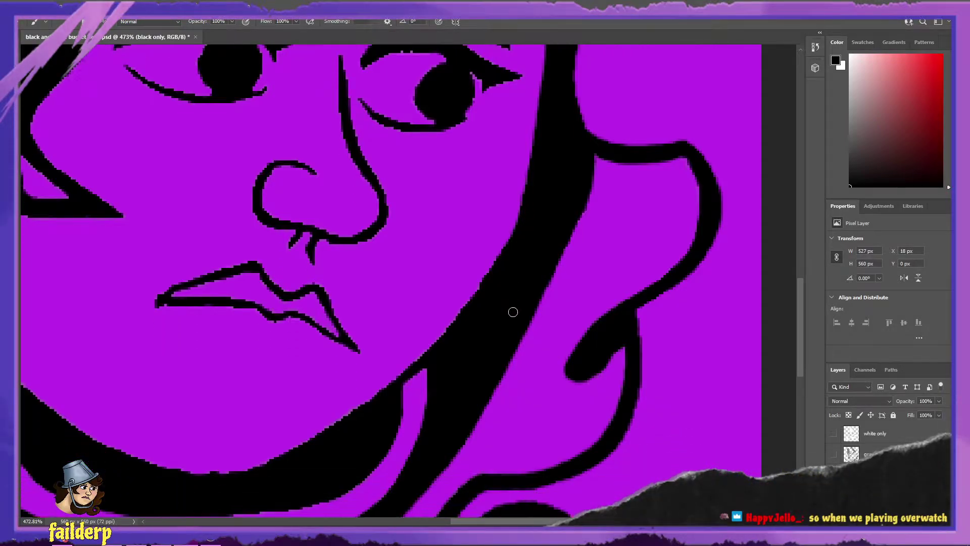
scroll(608, 276, left, 5)
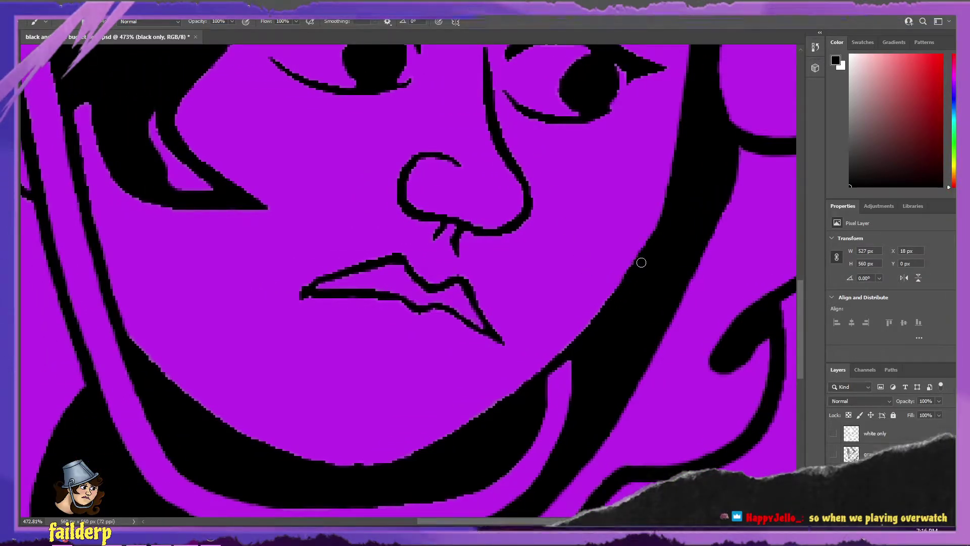
key(ctrl+z)
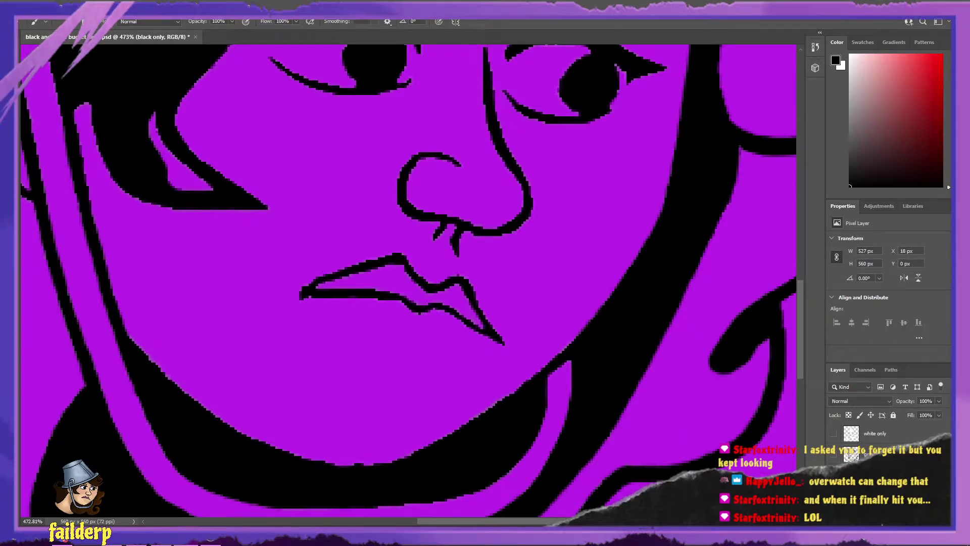
- Smooth the black jaw edge above the chin strap's short end and on toward the chin, undoing misplaced strokes
drag(583, 521, 573, 521)
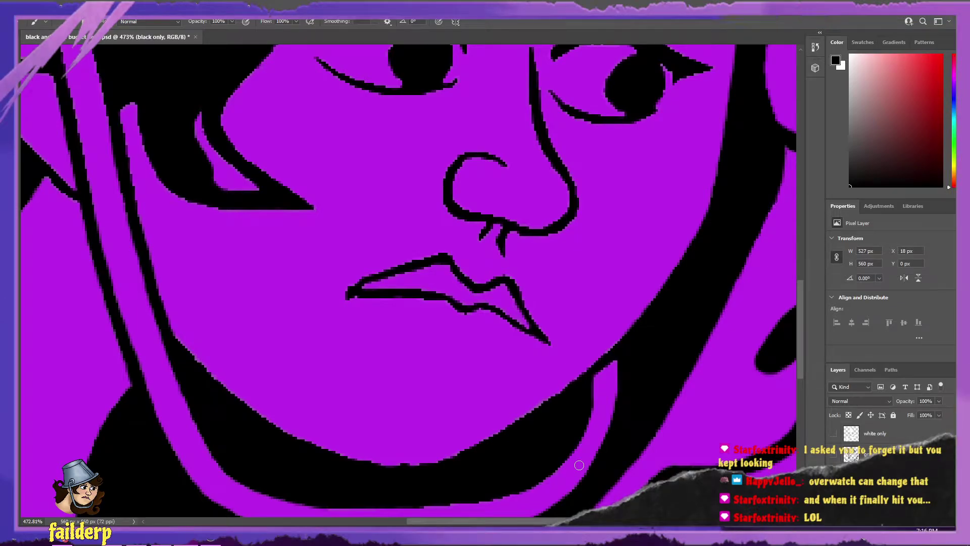
scroll(579, 465, down, 2)
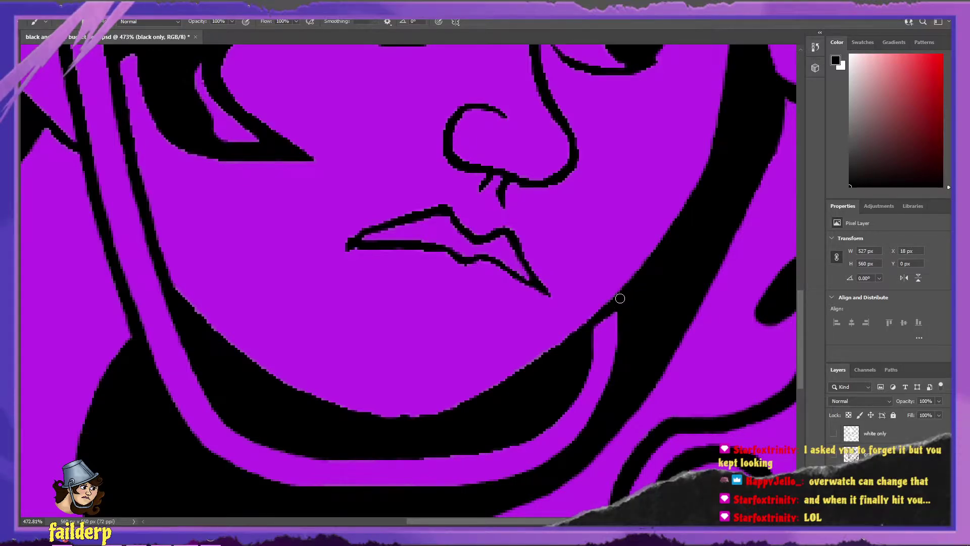
key(ctrl+z)
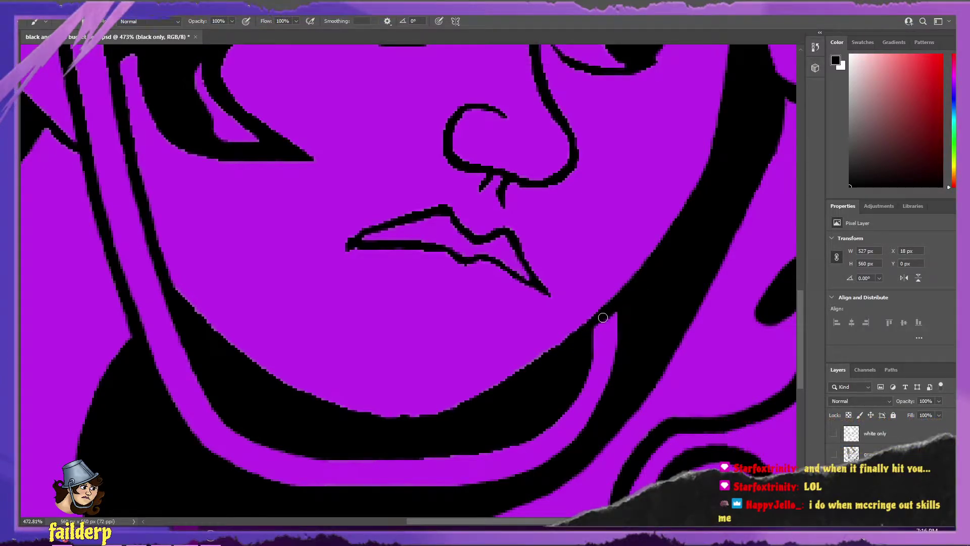
key(ctrl+z)
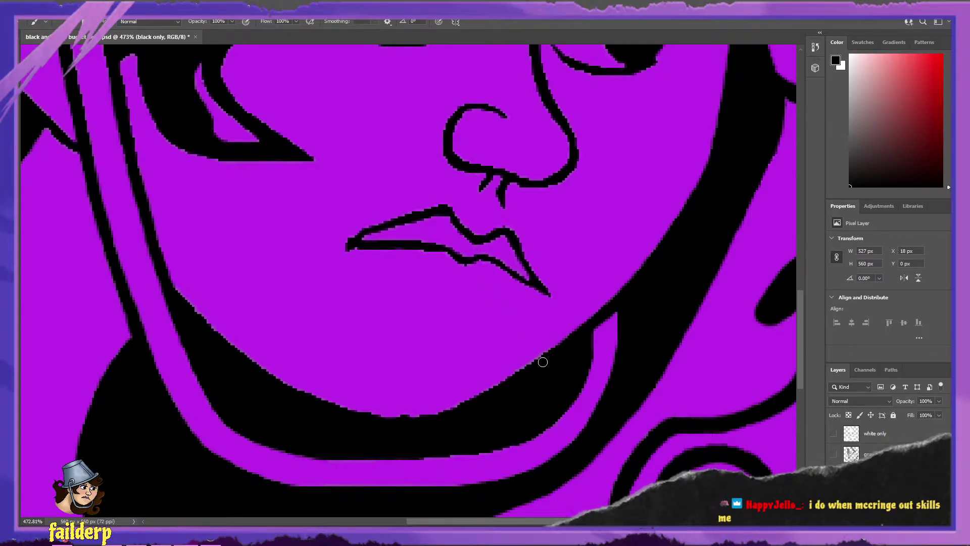
key(ctrl+z)
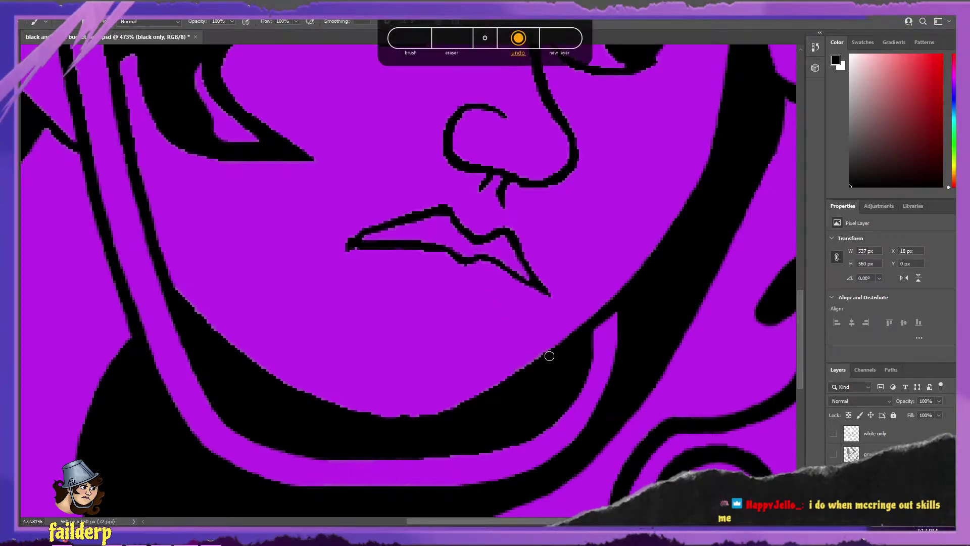
- Clean up the jagged underside of the chin by alternately erasing and repainting the edge of the black shadow
key(e)
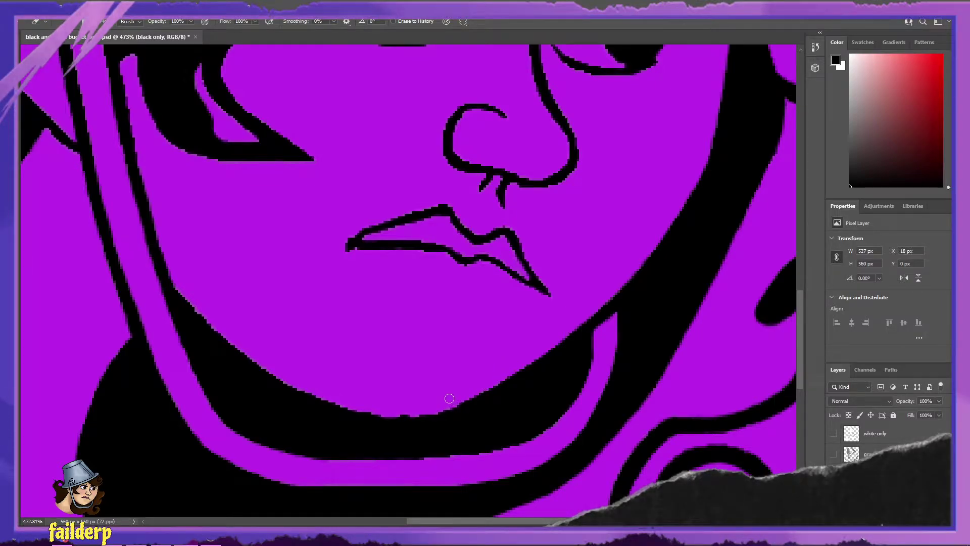
key(b)
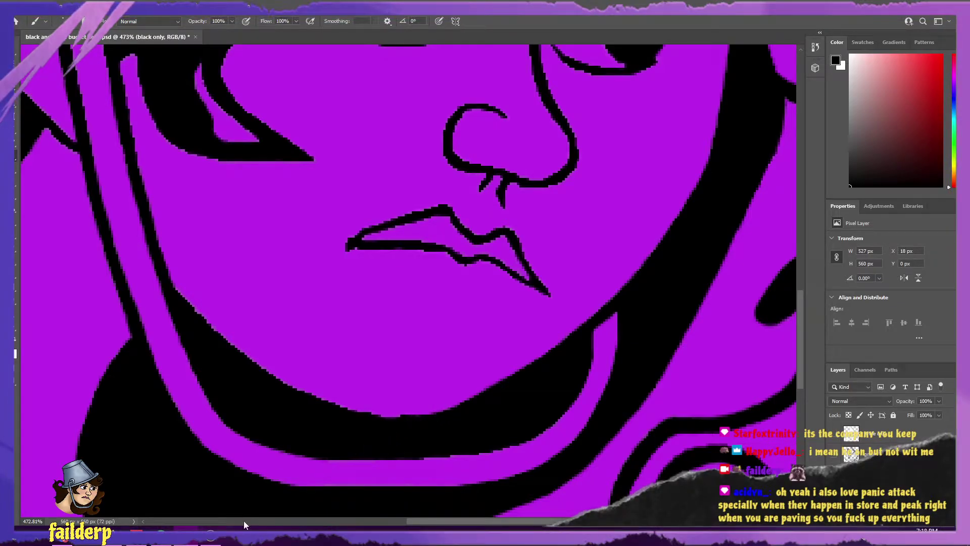
key(e)
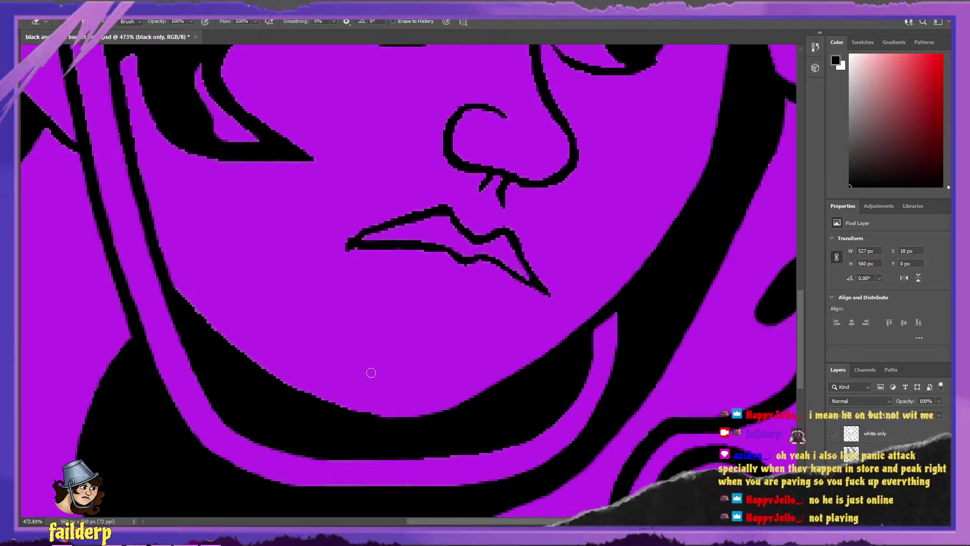
- Erase and repaint the jagged jaw edge from the chin to where it meets the long strap on the ear side
scroll(345, 444, down, 1)
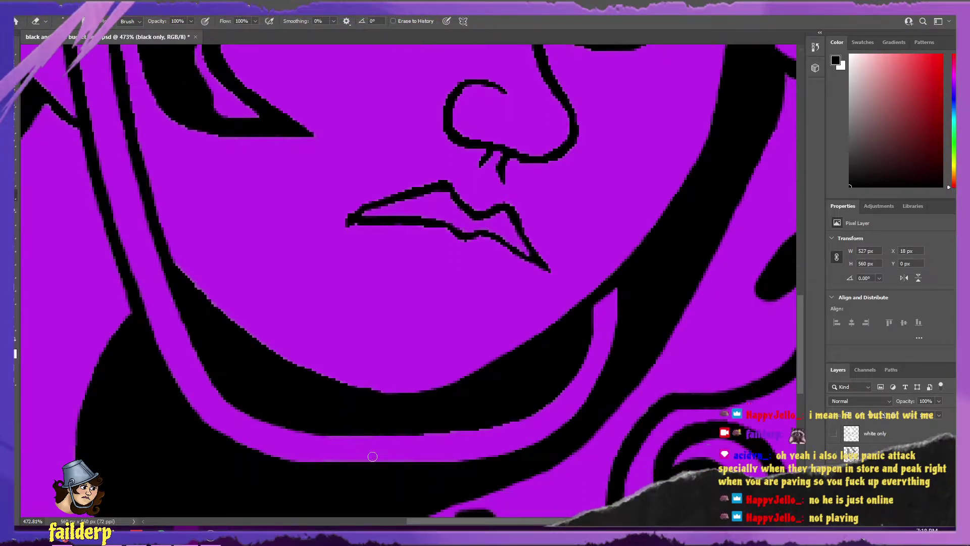
drag(568, 521, 537, 522)
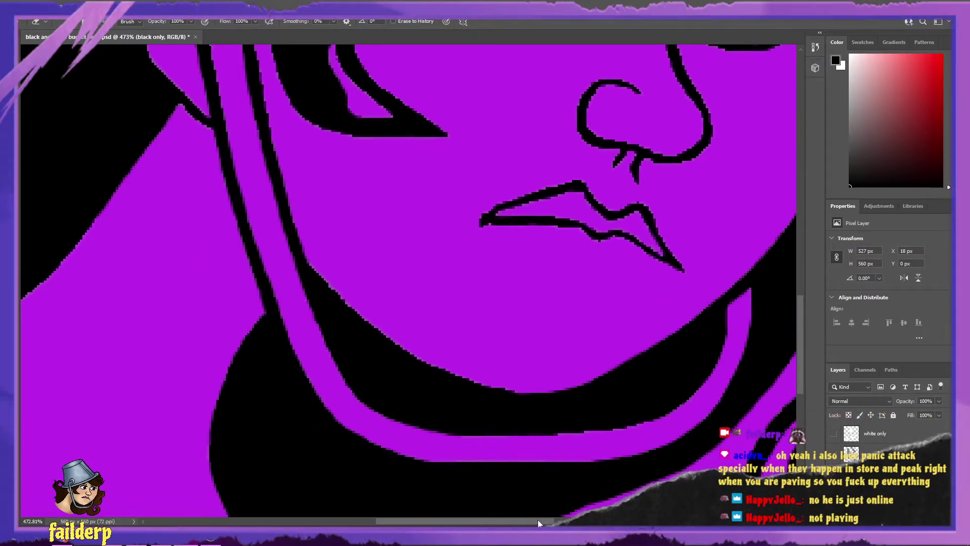
key(b)
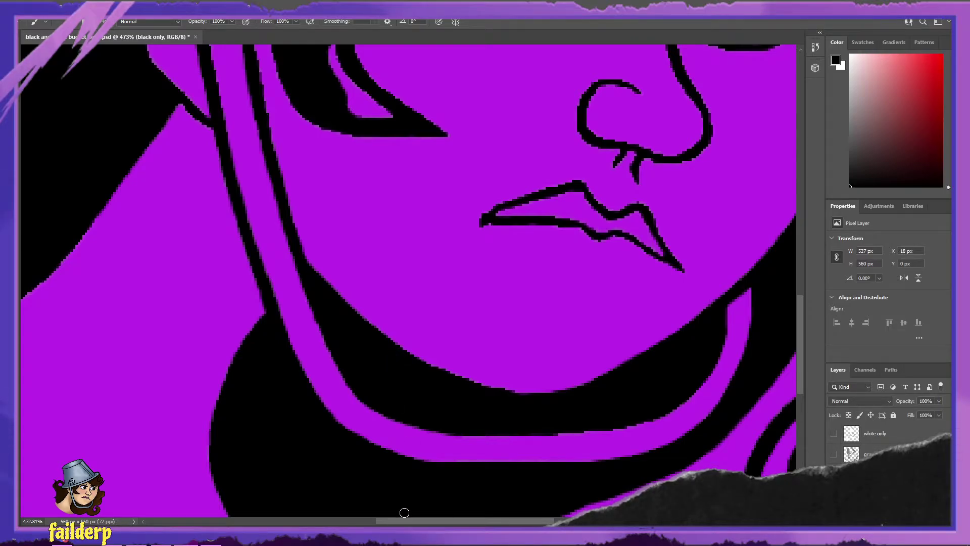
- Smooth the long lower edge of the back hair mass, from below the earlobe toward its rounded tip, with black paint, undoing a stray stroke
drag(426, 524, 394, 520)
scroll(398, 475, up, 2)
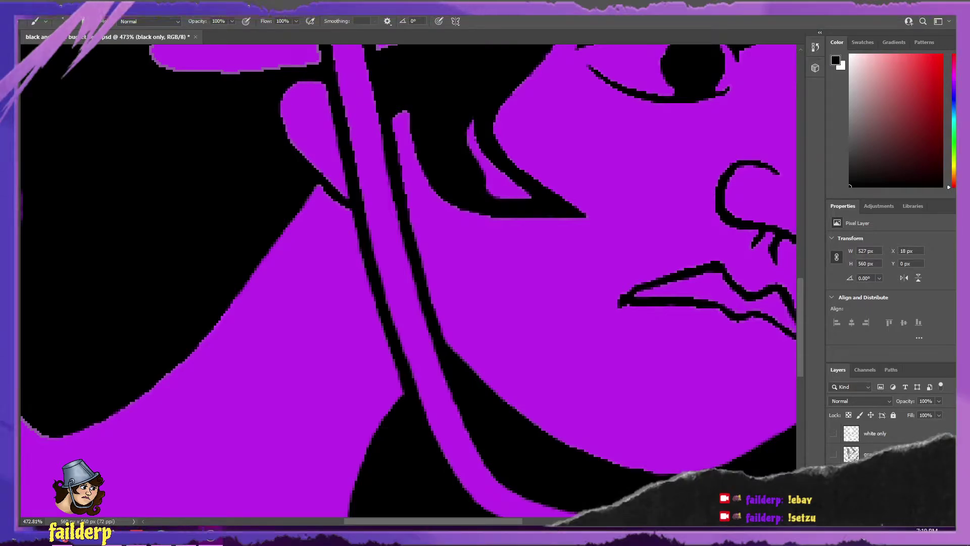
scroll(629, 234, down, 1)
scroll(618, 261, up, 2)
scroll(619, 267, down, 4)
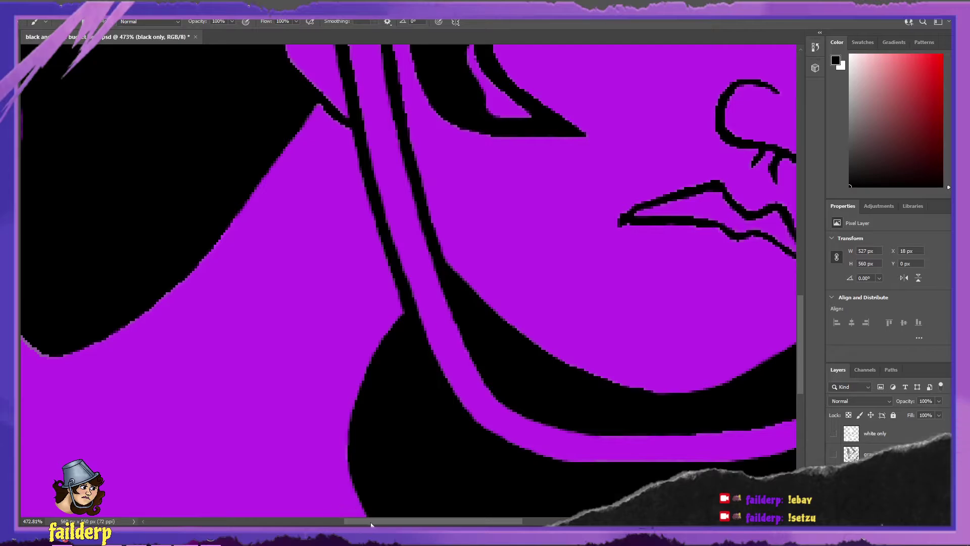
drag(387, 519, 322, 517)
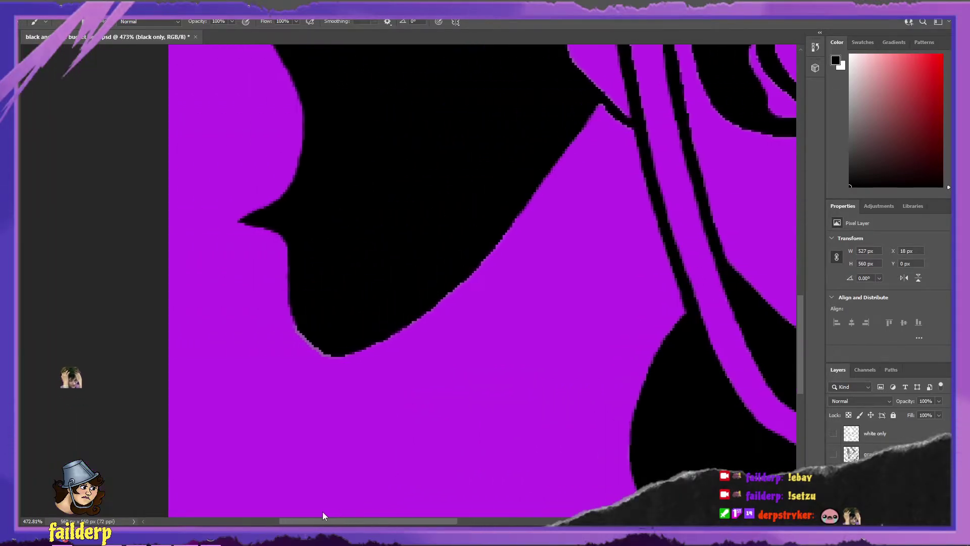
scroll(519, 380, up, 6)
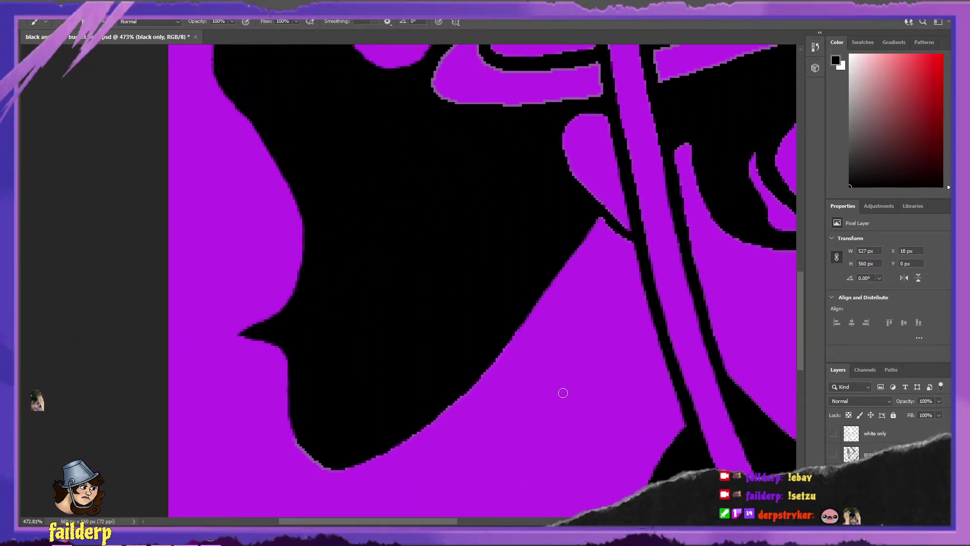
key(b)
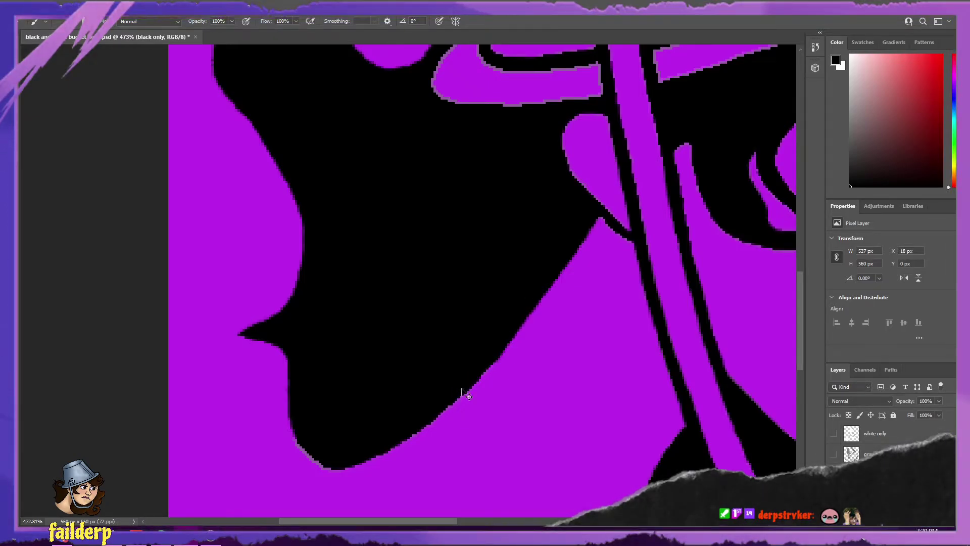
key(ctrl+z)
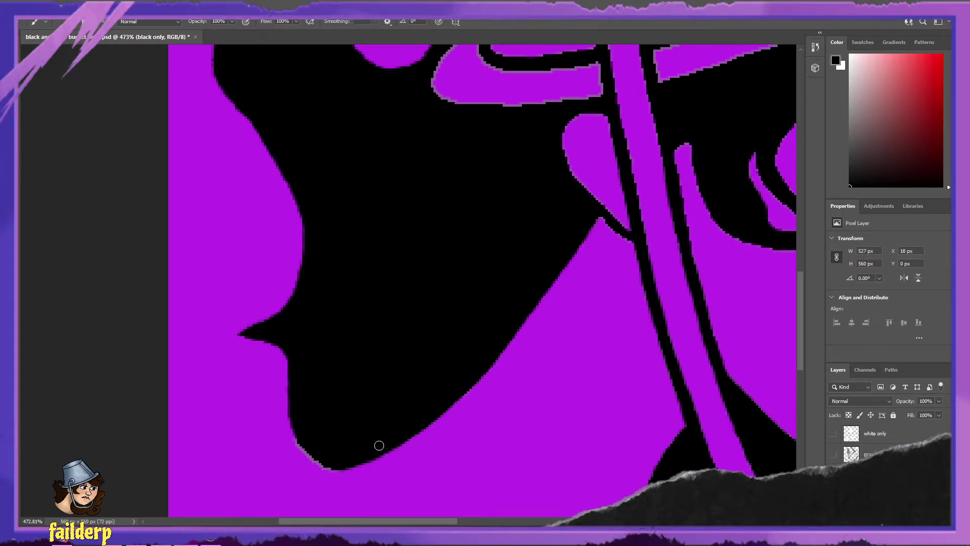
- Smooth the back hair mass's rounded bottom tip and its outer contour past the small spike up to the upper bulge with black paint
scroll(344, 469, down, 1)
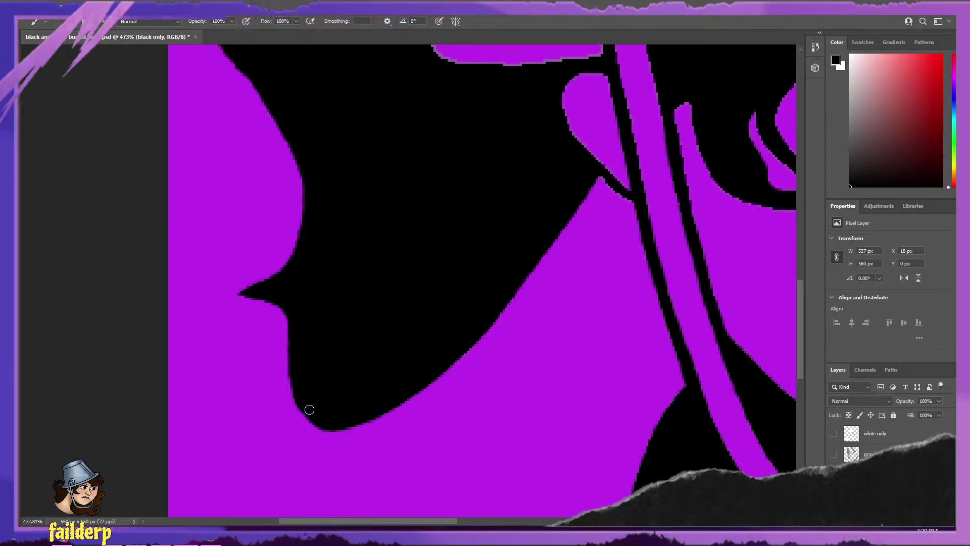
drag(299, 399, 297, 386)
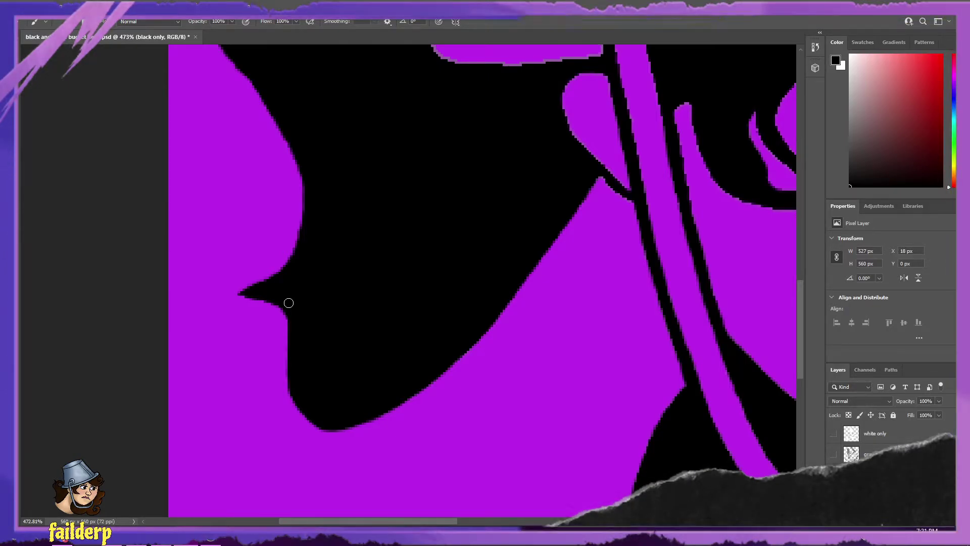
scroll(288, 302, up, 4)
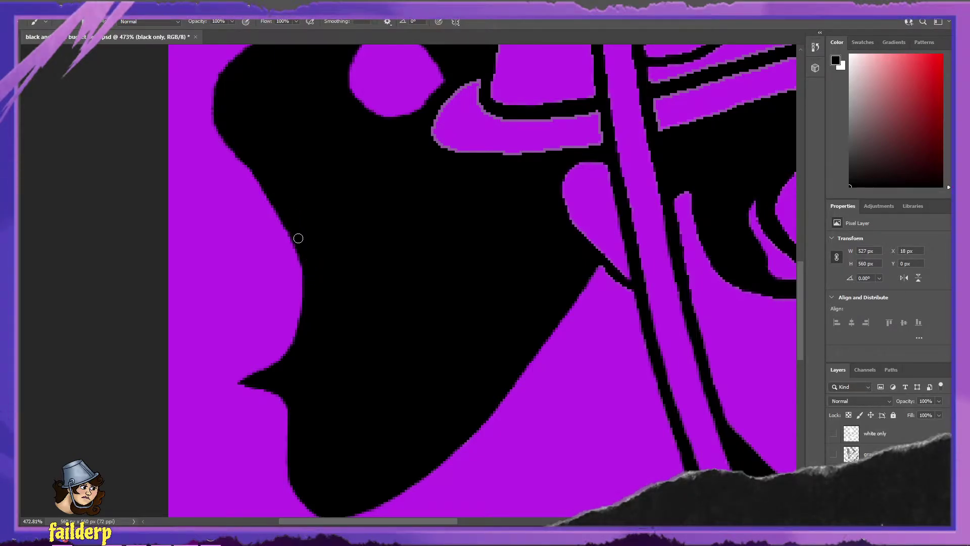
scroll(300, 239, up, 5)
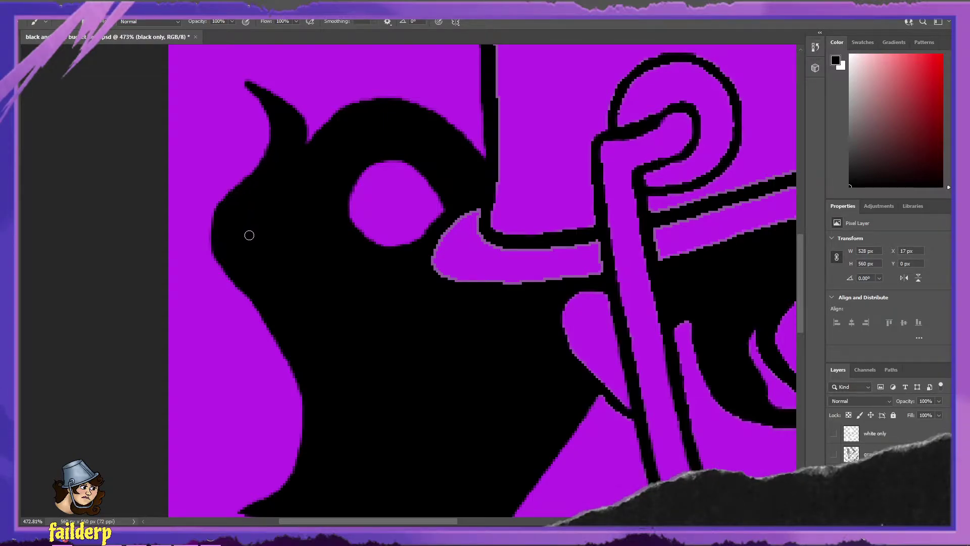
scroll(249, 234, up, 3)
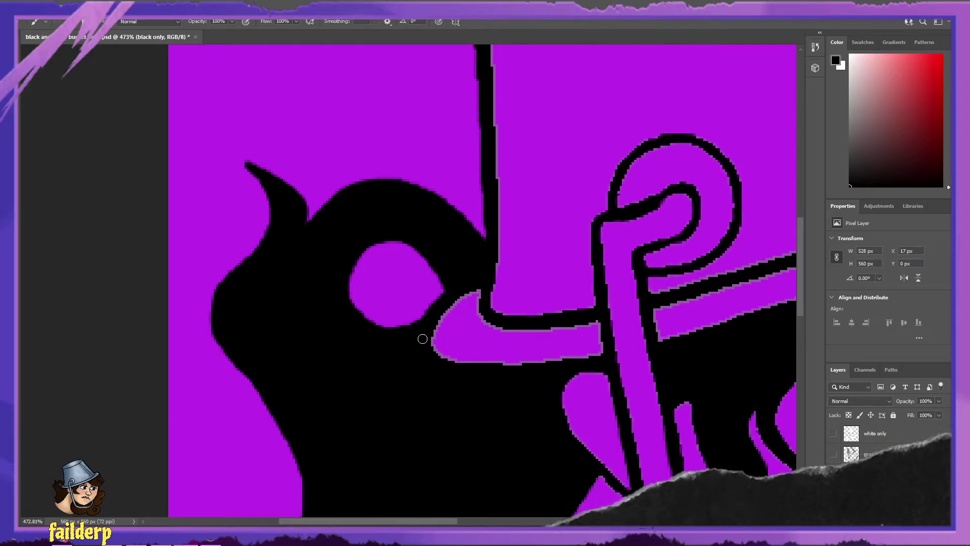
- Smooth the rounded end and lower edge of the bucket's brim by erasing the gray fringe and touching up with black, undoing stray strokes
key(e)
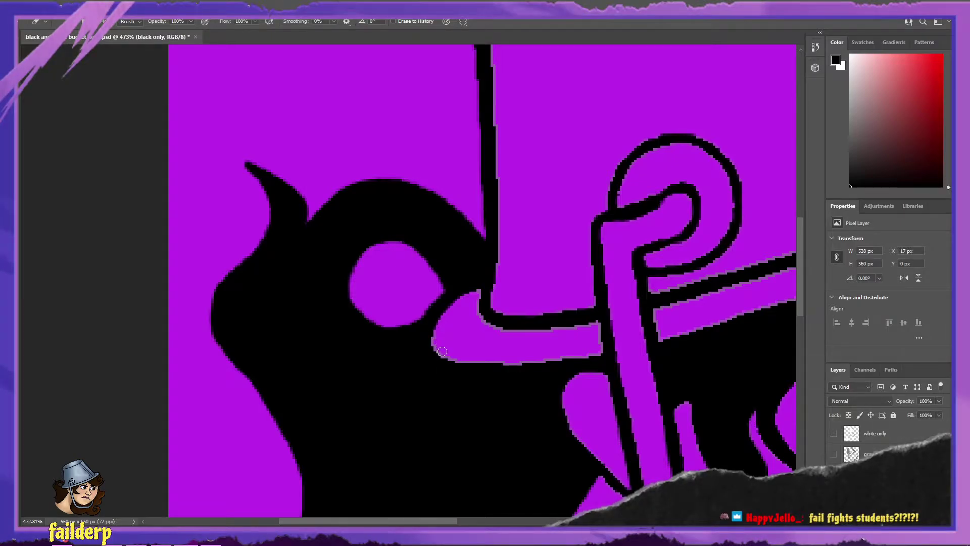
drag(439, 341, 458, 361)
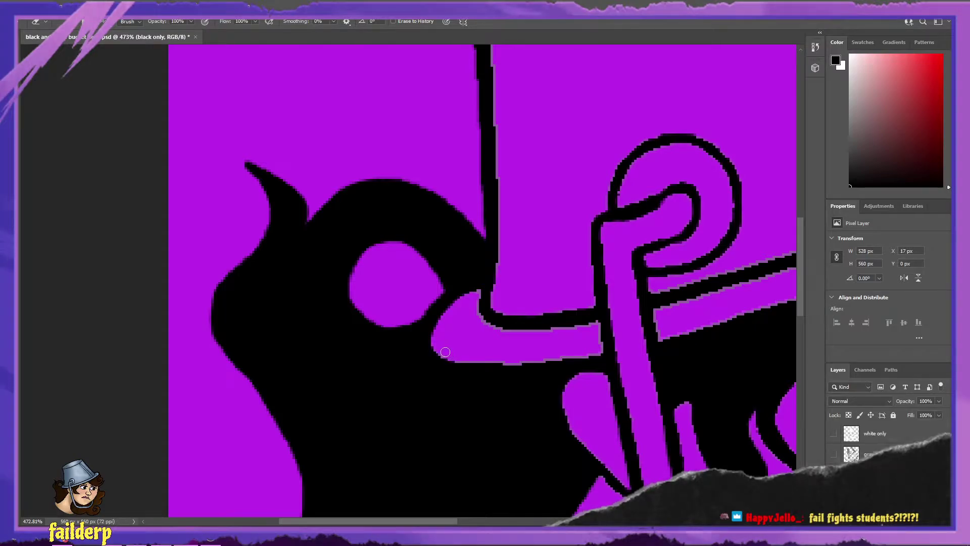
drag(437, 343, 443, 354)
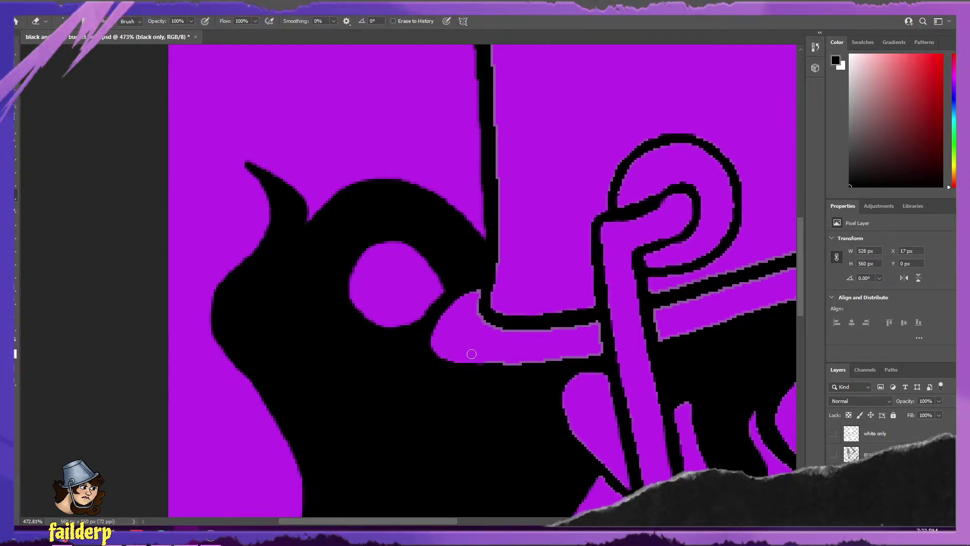
key(ctrl+z)
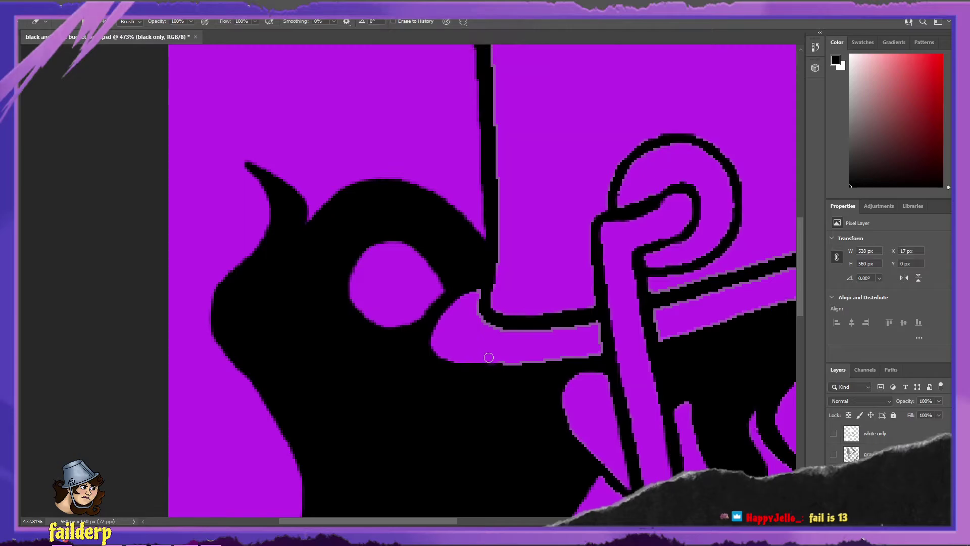
key(ctrl+z)
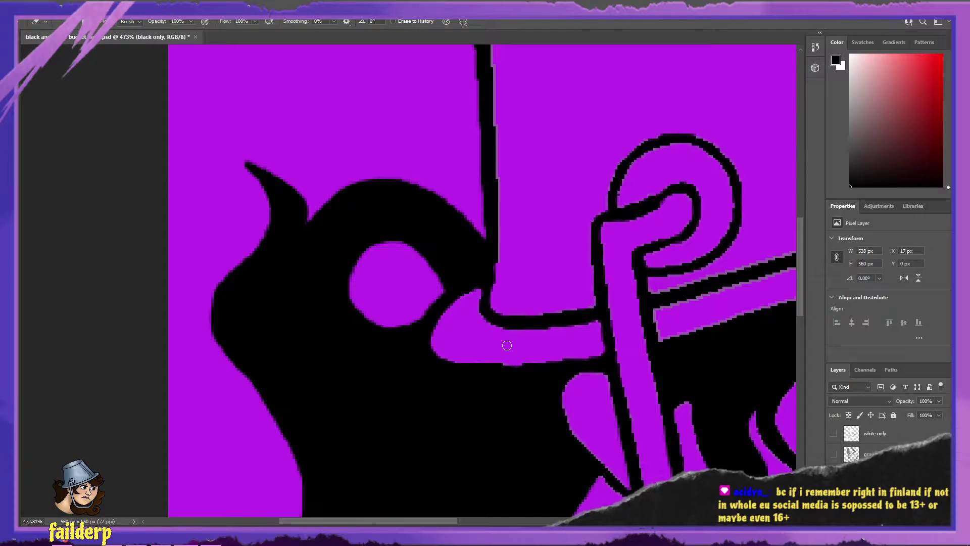
key(b)
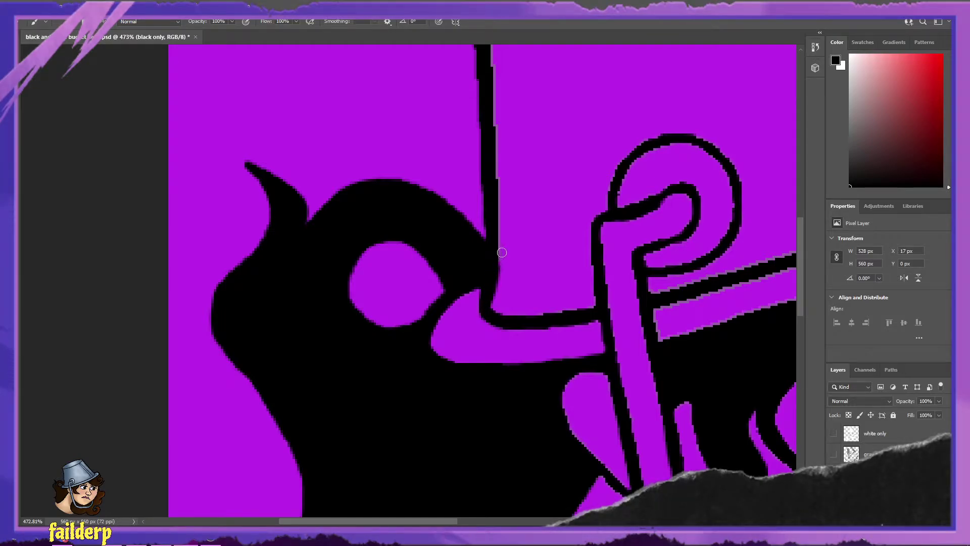
- Erase the gray fringe along the inner edge of the bucket's side line, from the brim up to the top rim
key(e)
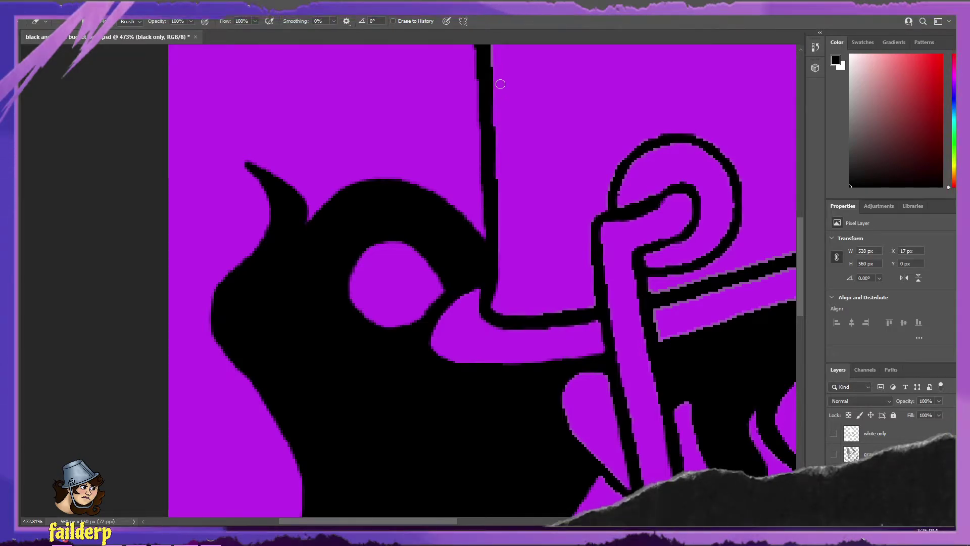
scroll(533, 220, up, 3)
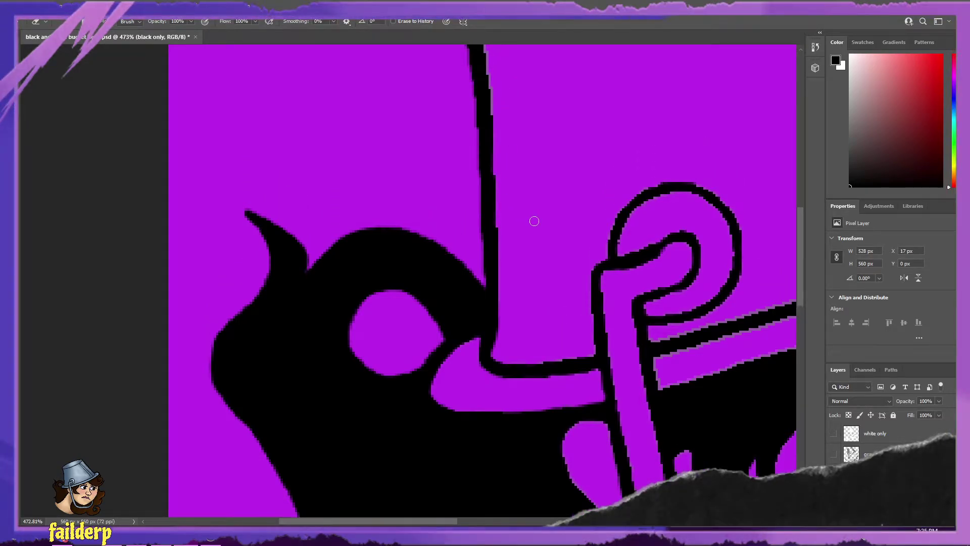
scroll(534, 221, up, 1)
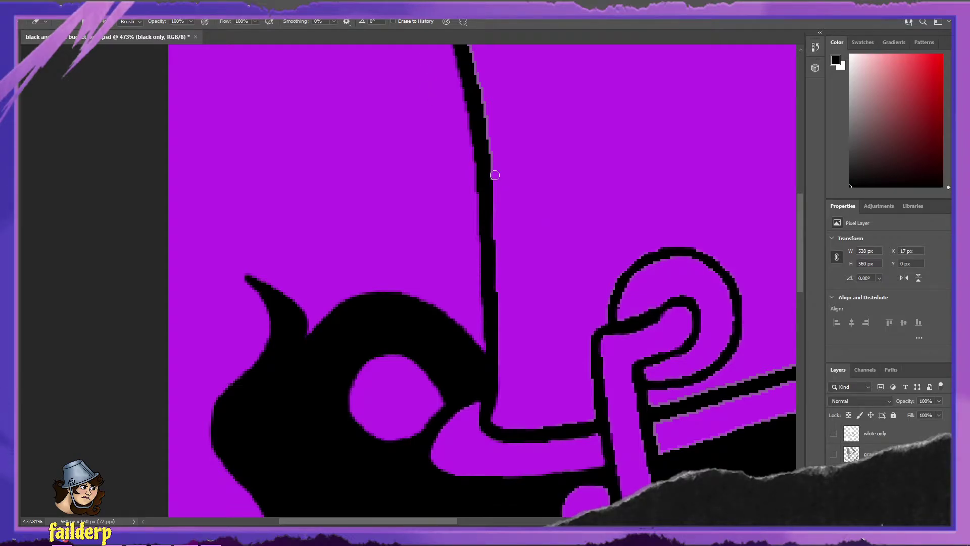
key(ctrl+z)
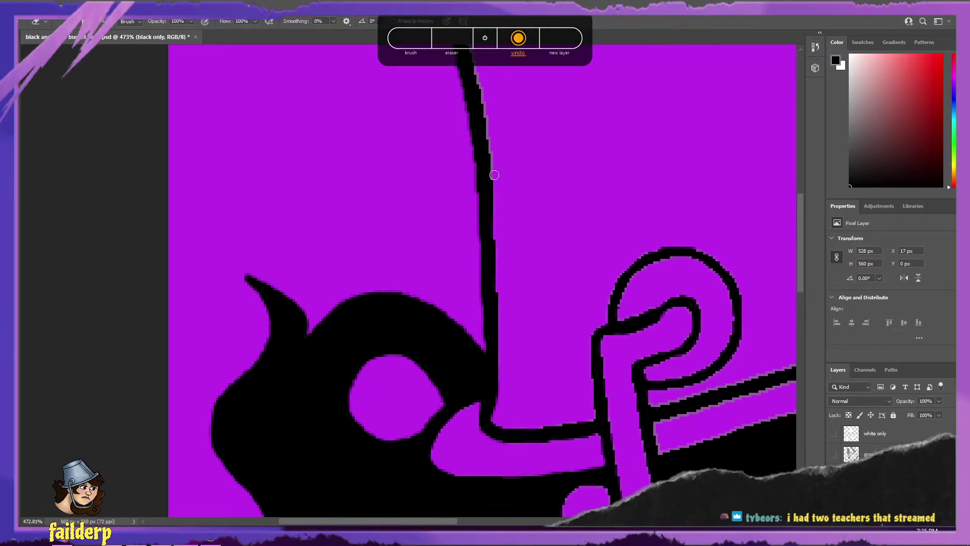
key(ctrl+z)
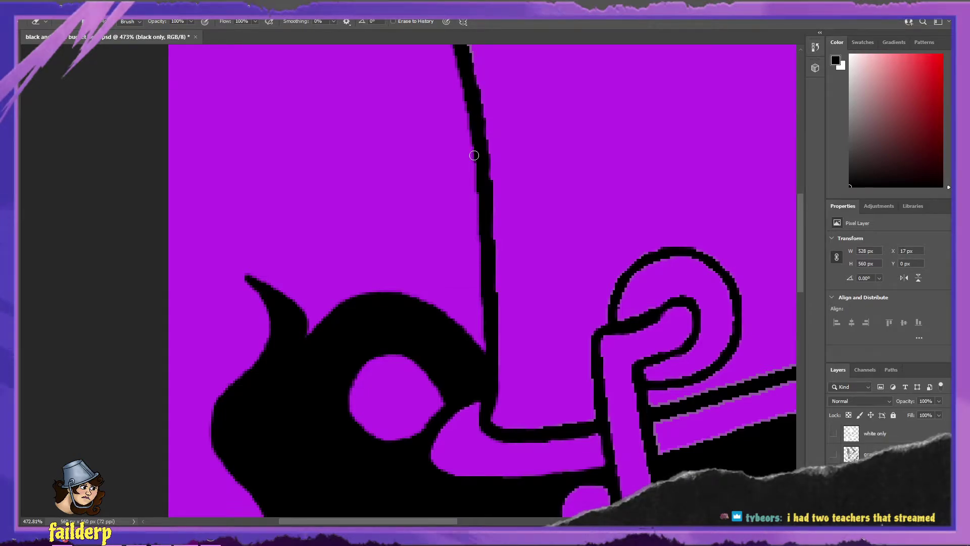
scroll(502, 376, up, 4)
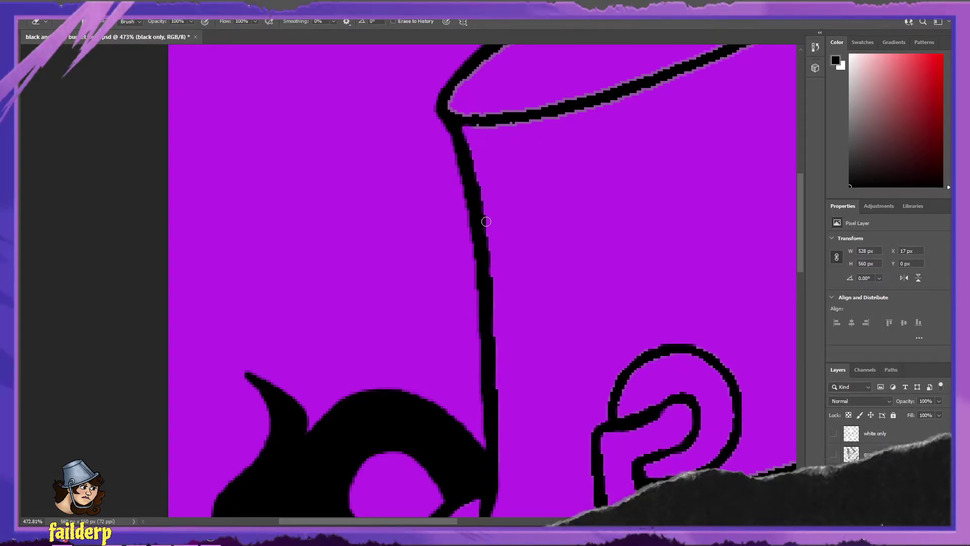
- Smooth the brim's upper line and the bucket's side line with black paint, undoing stray strokes
key(b)
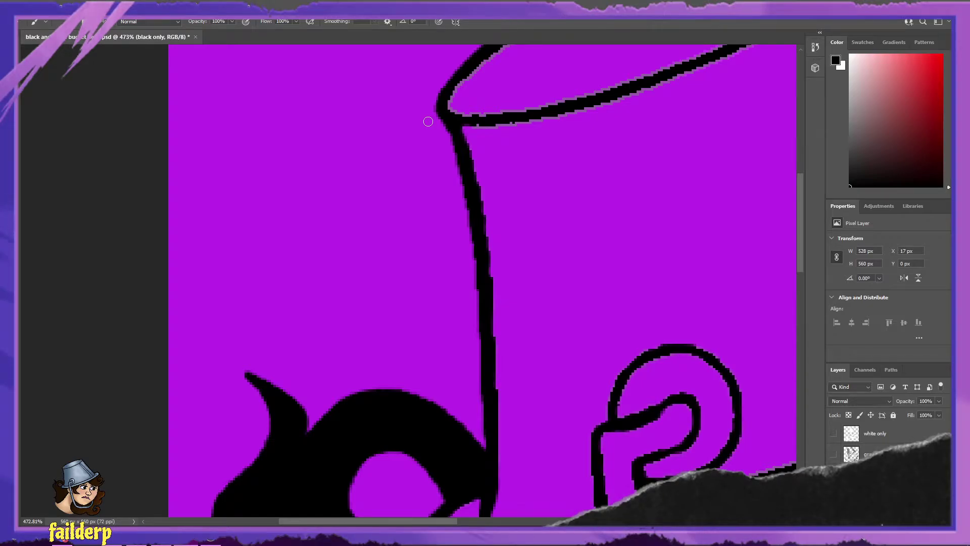
scroll(498, 199, down, 6)
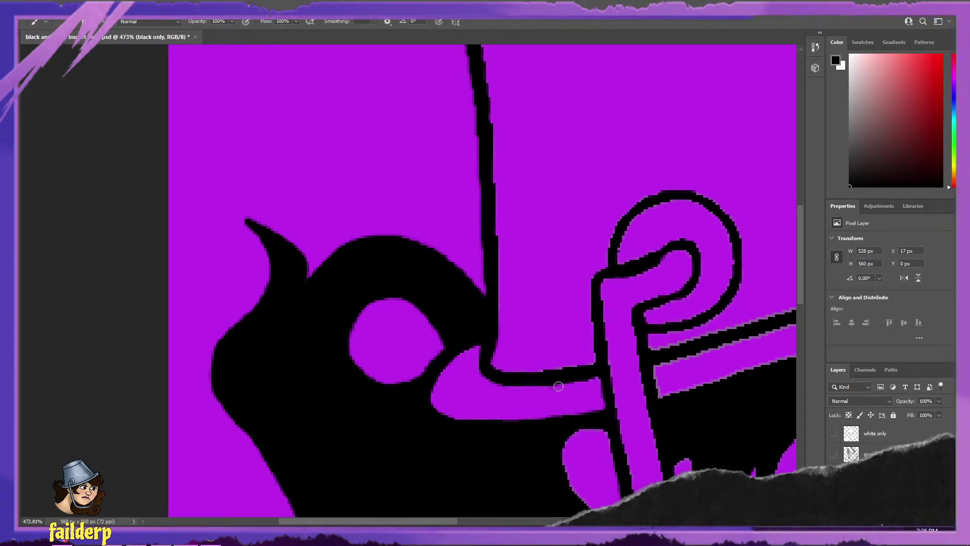
key(ctrl+z)
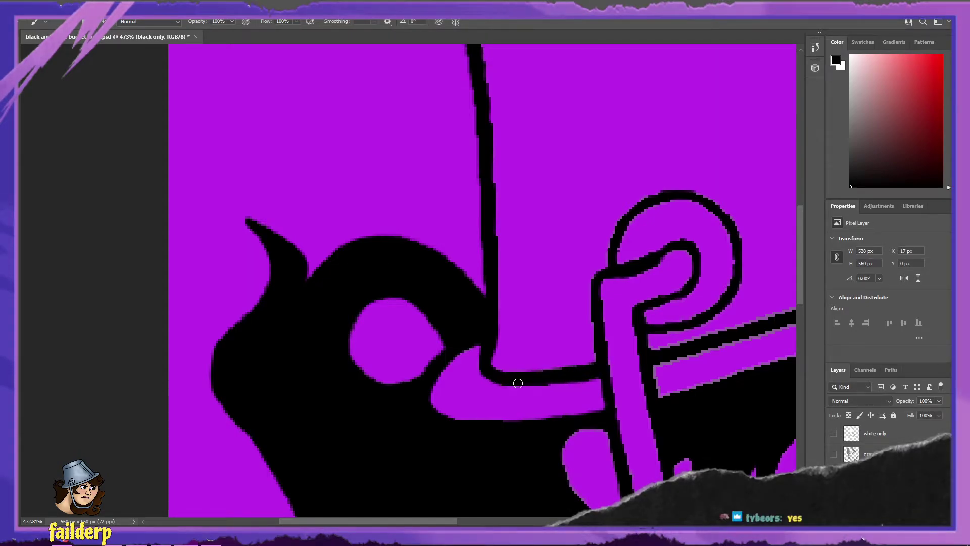
scroll(532, 320, up, 4)
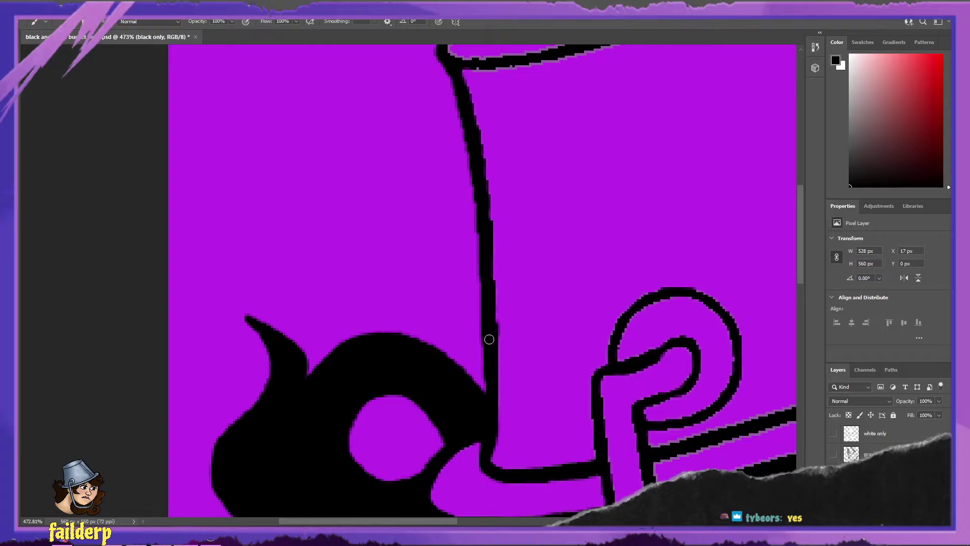
key(ctrl+z)
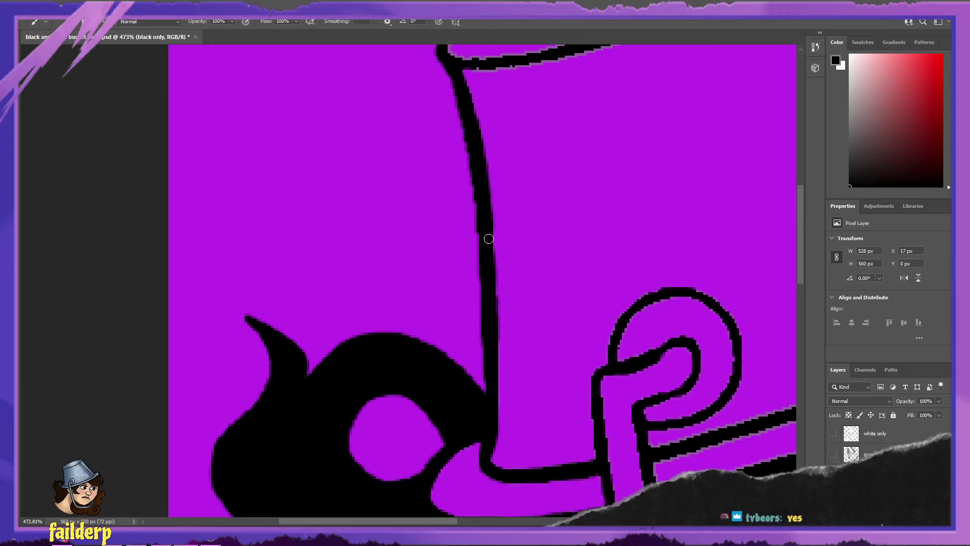
scroll(511, 260, down, 3)
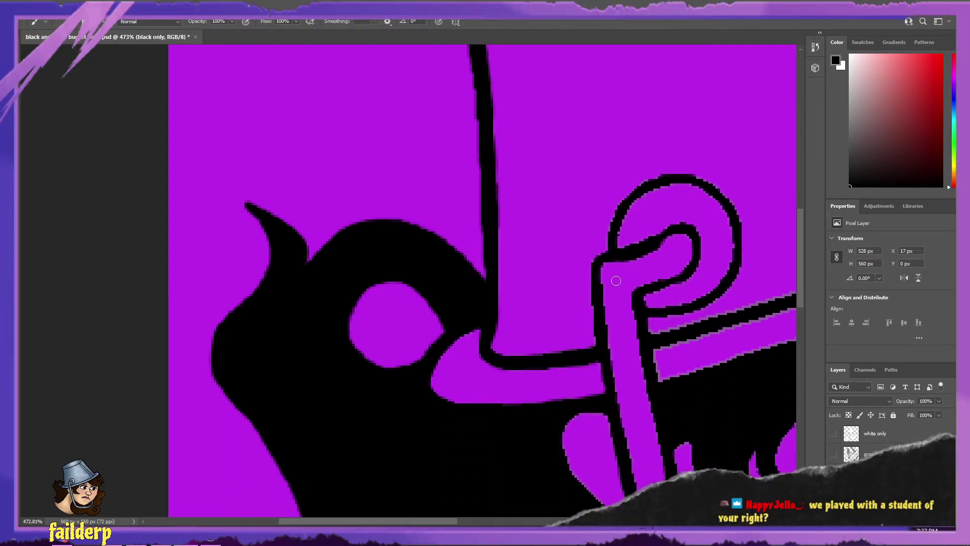
- Smooth the jagged outline of the round ring on the bucket's side with black paint, undoing misplaced strokes
key(e)
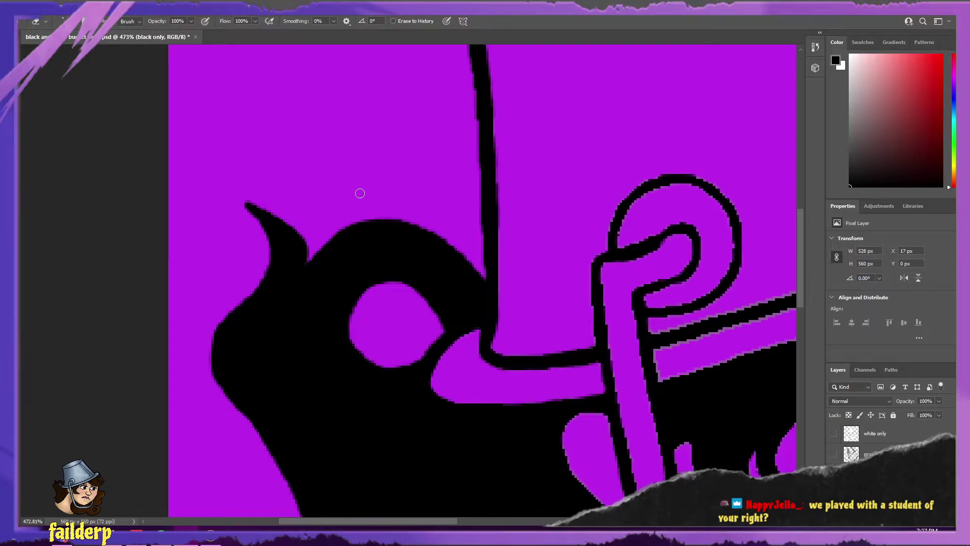
key(b)
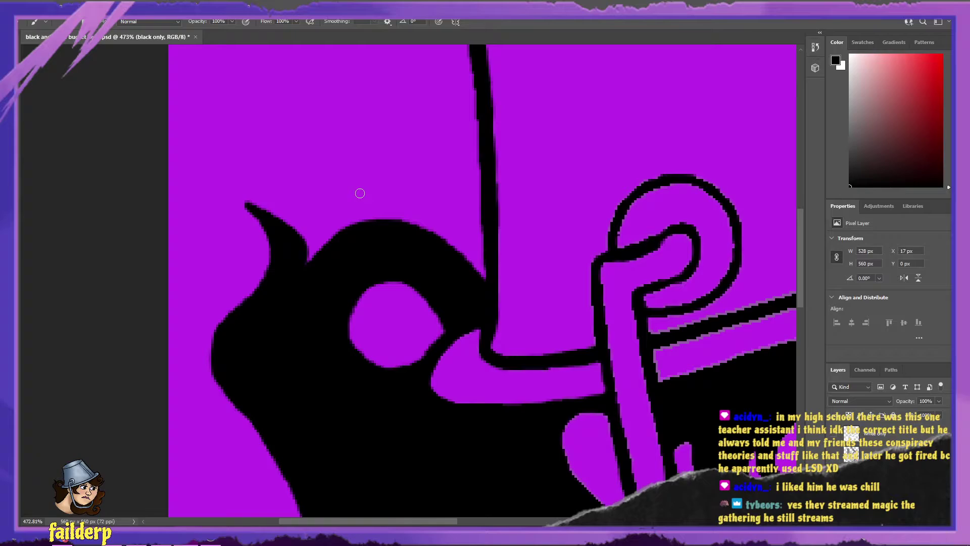
drag(450, 520, 499, 526)
scroll(418, 432, up, 2)
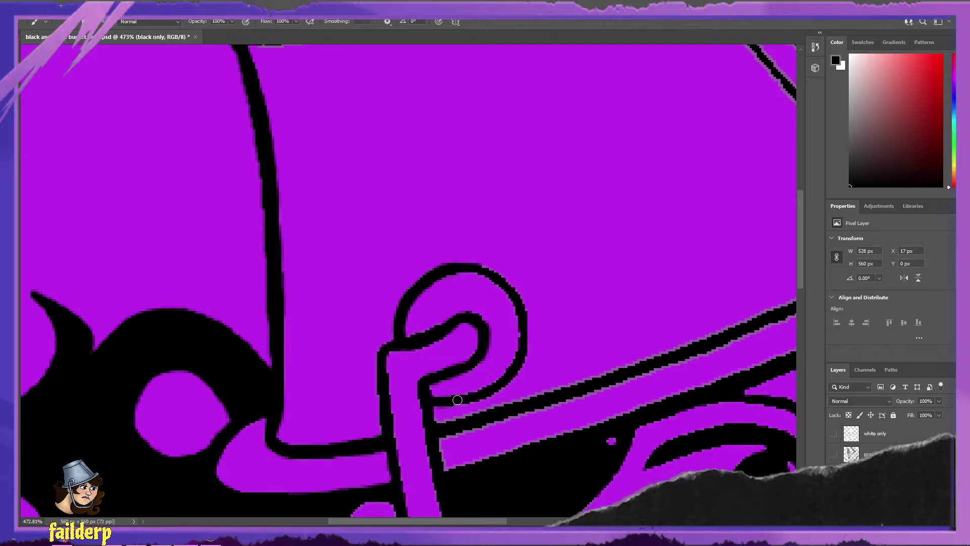
key(ctrl+z)
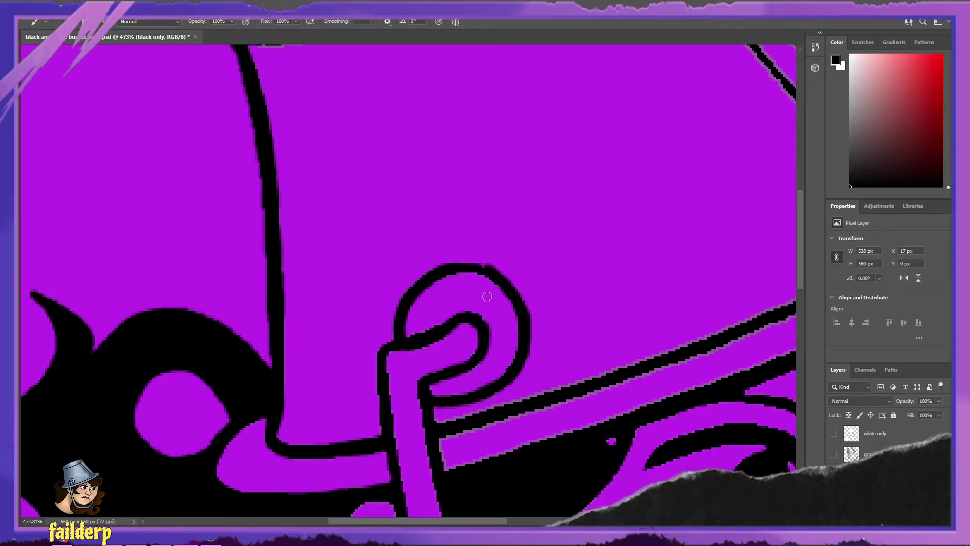
key(ctrl+z)
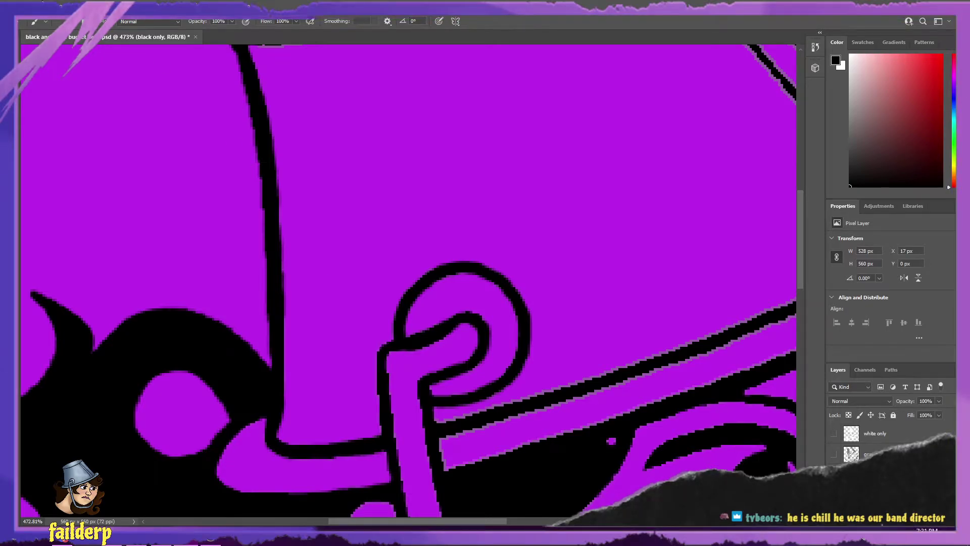
- Smooth the edges of the hooked strap where it crosses the brim and passes the ear with black paint, undoing misplaced strokes
scroll(505, 351, down, 5)
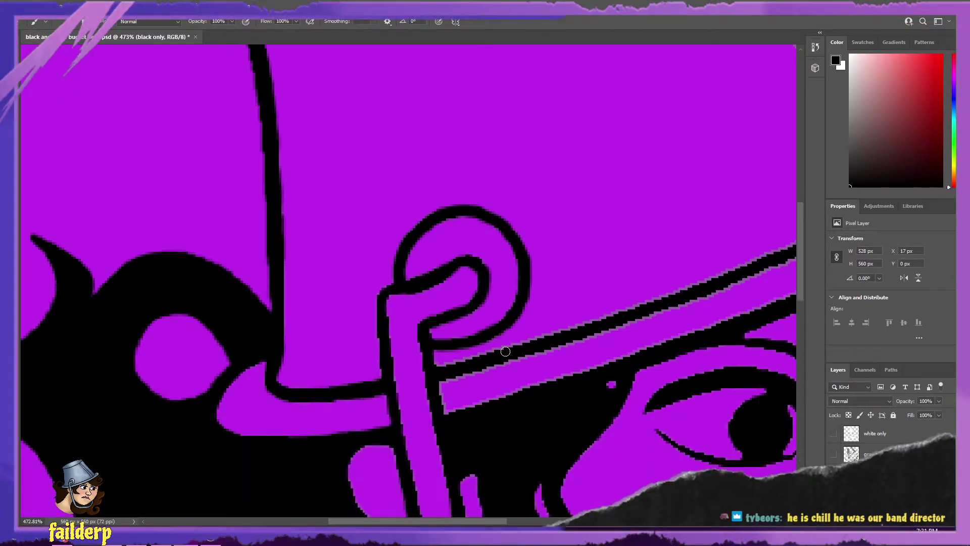
scroll(505, 351, down, 1)
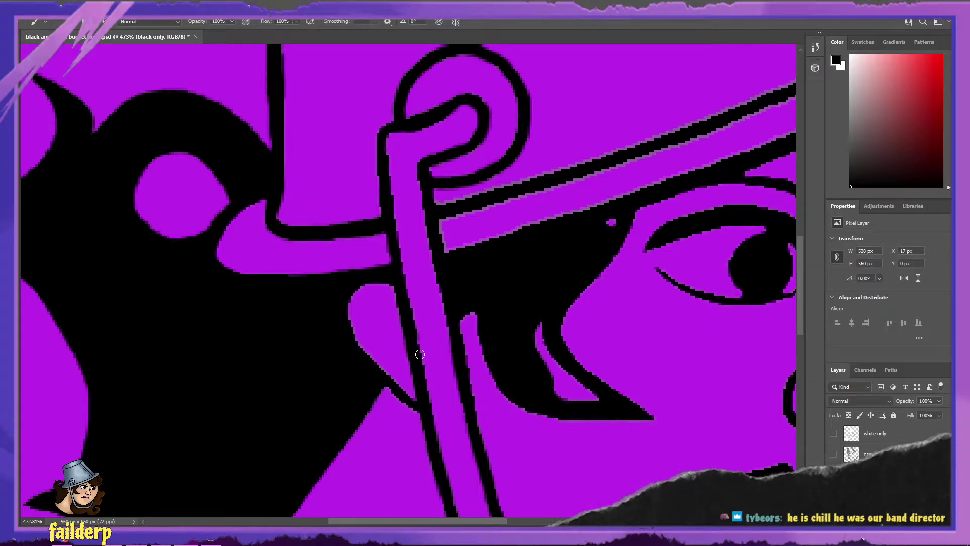
key(ctrl+z)
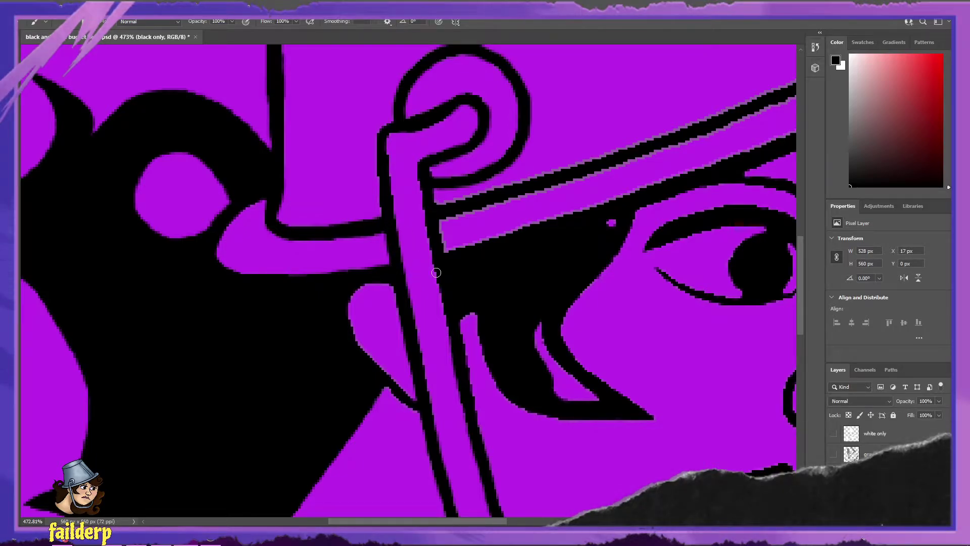
key(ctrl+z)
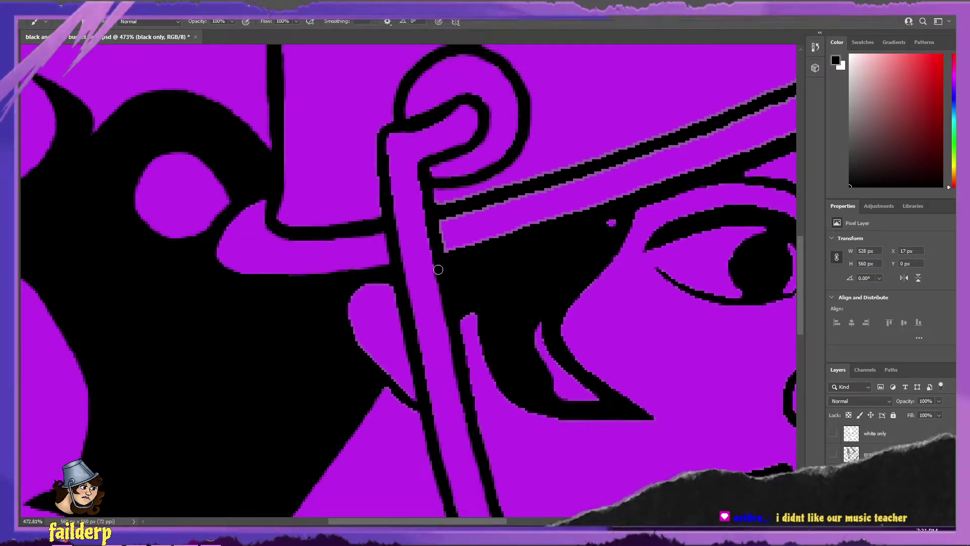
key(ctrl+z)
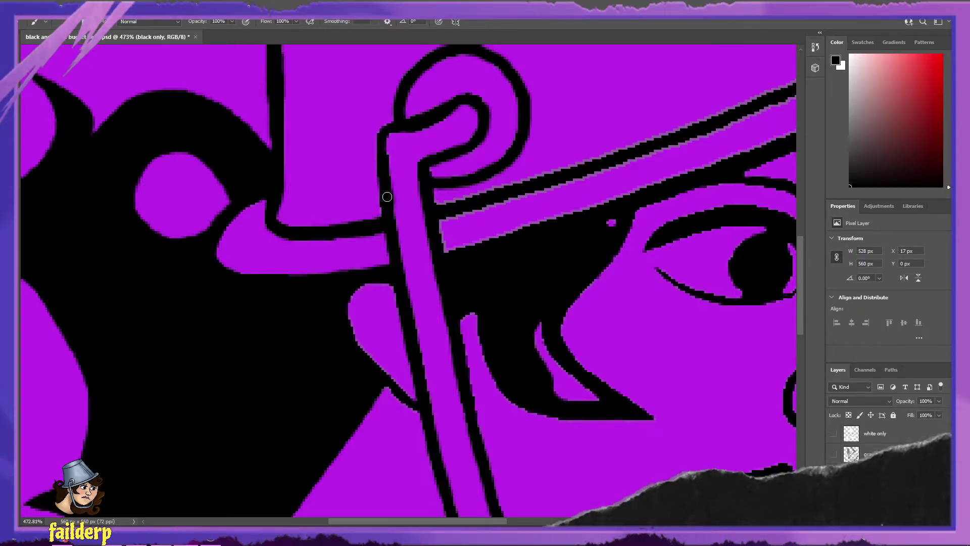
key(e)
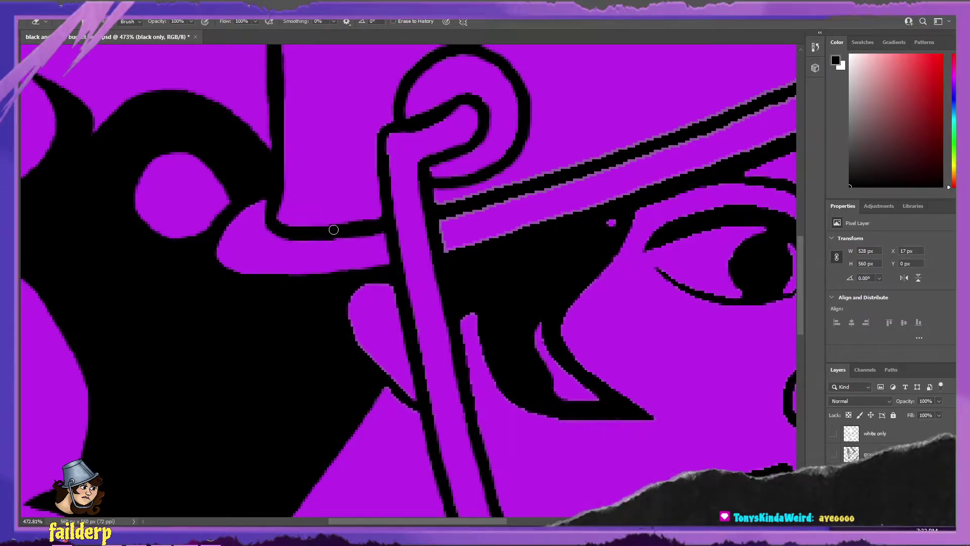
- Check the black layer's edges along the strap, ear and back hair, and across the whole portrait
scroll(323, 256, down, 3)
scroll(323, 256, down, 4)
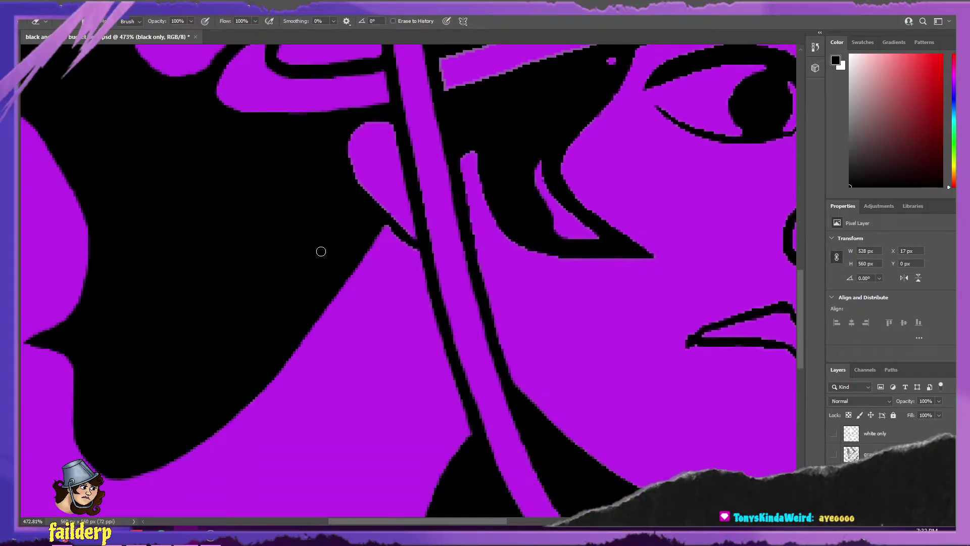
scroll(321, 256, down, 1)
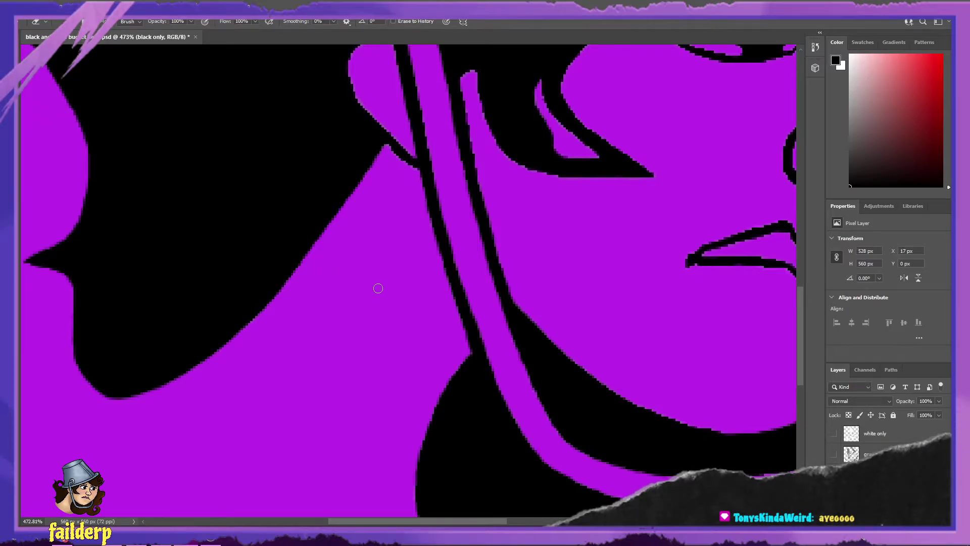
scroll(378, 288, up, 4)
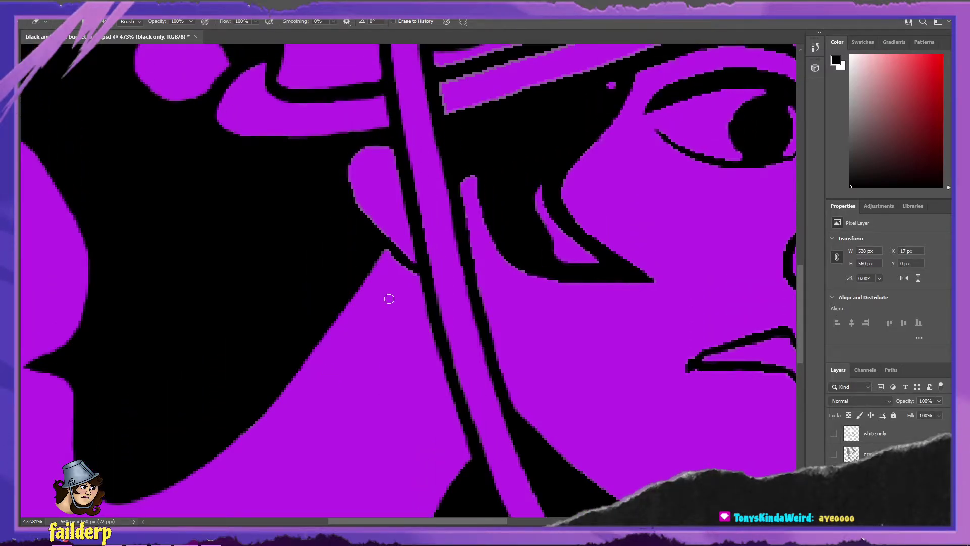
key(b)
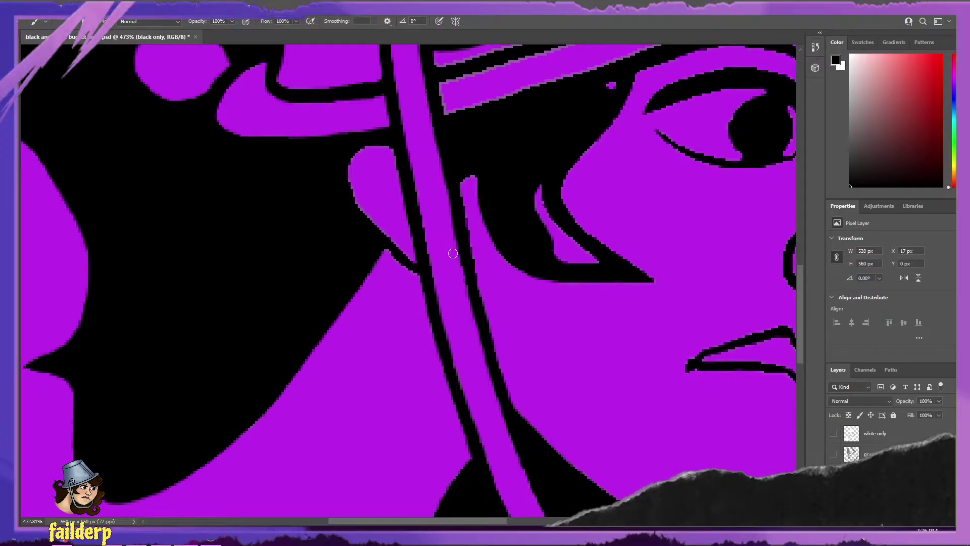
scroll(457, 284, down, 5)
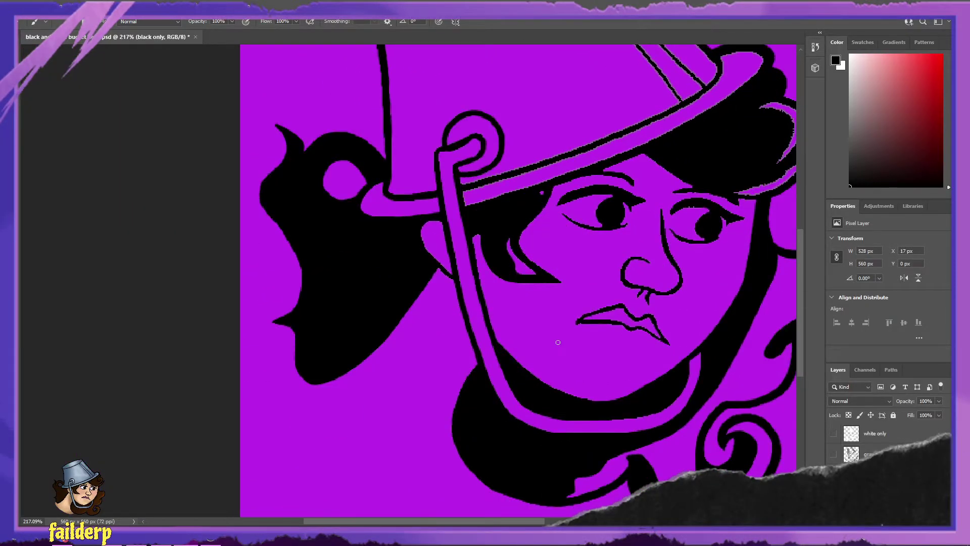
drag(511, 522, 530, 526)
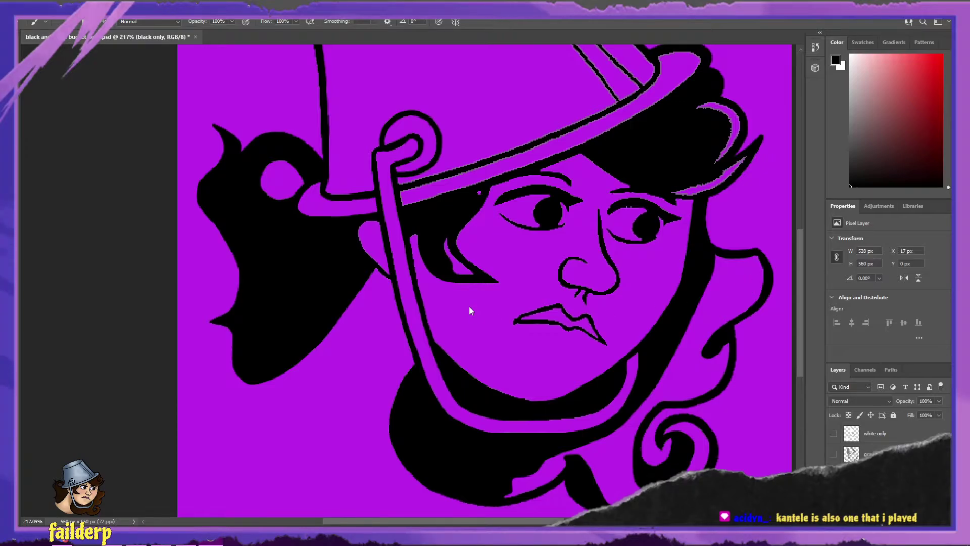
- Look over the black layer's outlines from the bucket to the chin and save the portrait document
scroll(444, 435, up, 2)
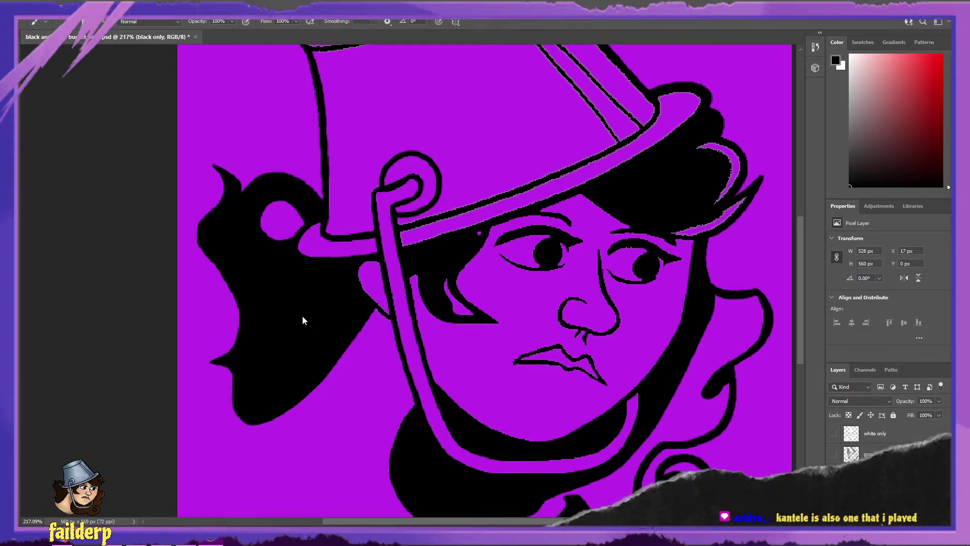
scroll(244, 202, up, 2)
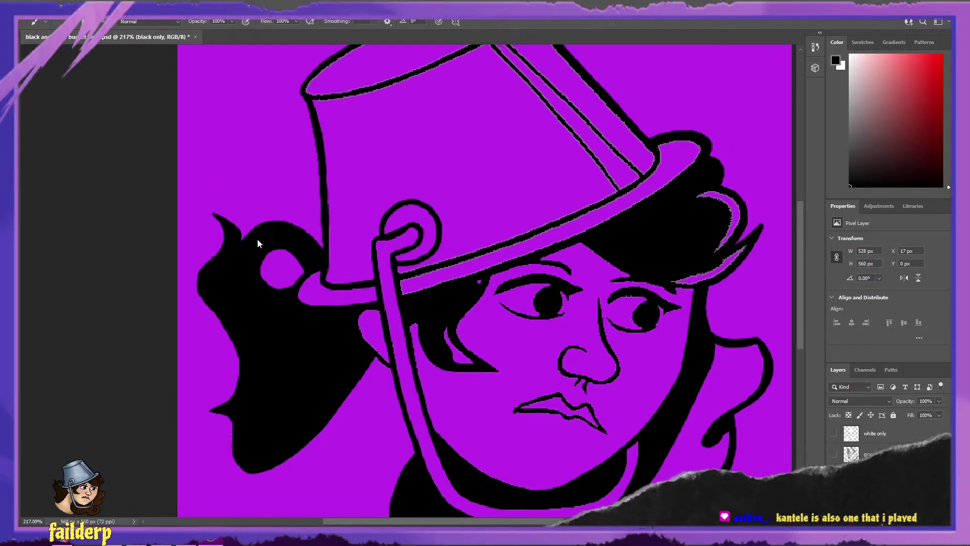
scroll(262, 301, up, 4)
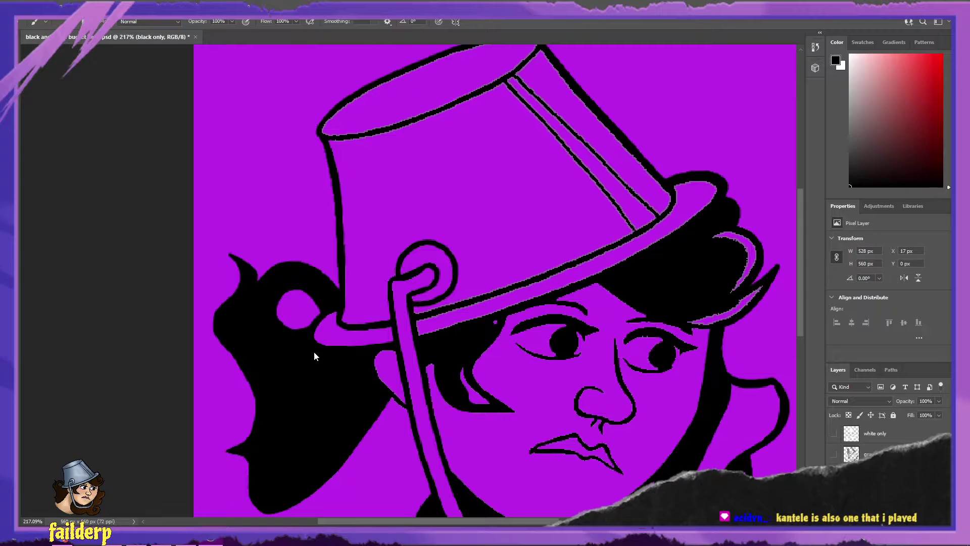
scroll(304, 357, down, 2)
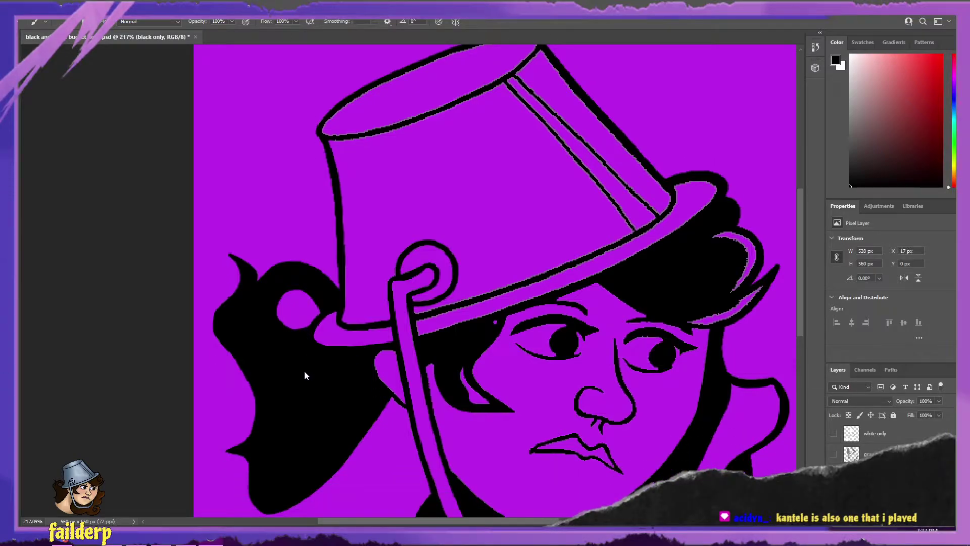
scroll(304, 373, up, 1)
scroll(304, 373, down, 4)
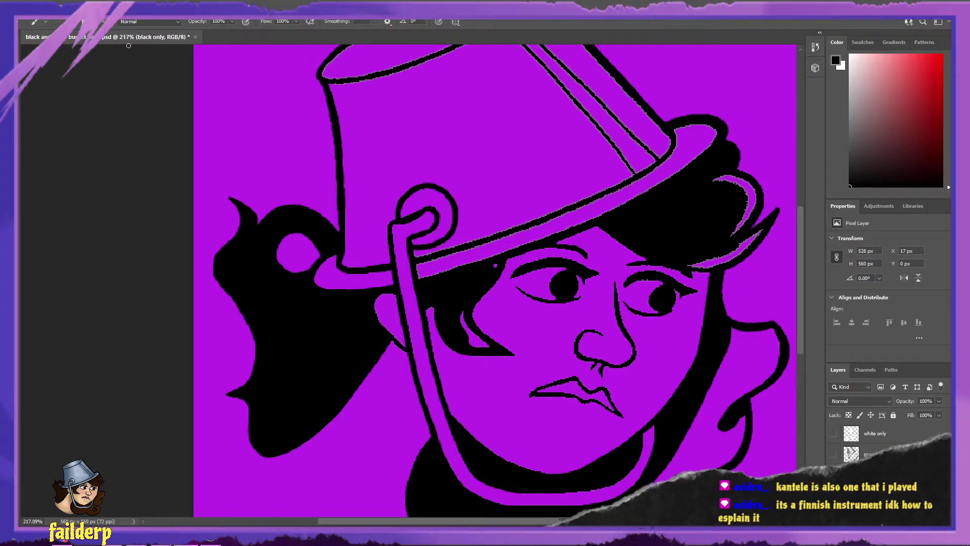
click(26, 11)
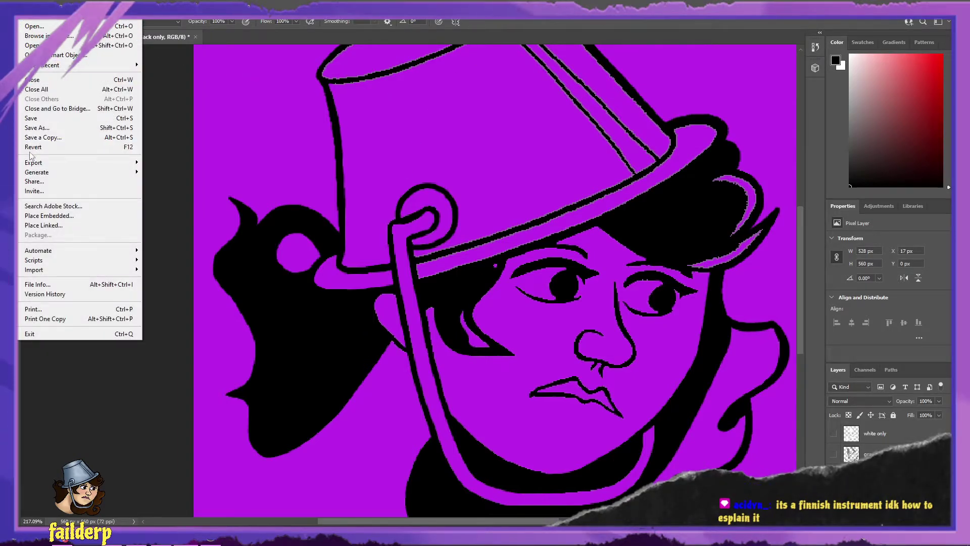
click(41, 119)
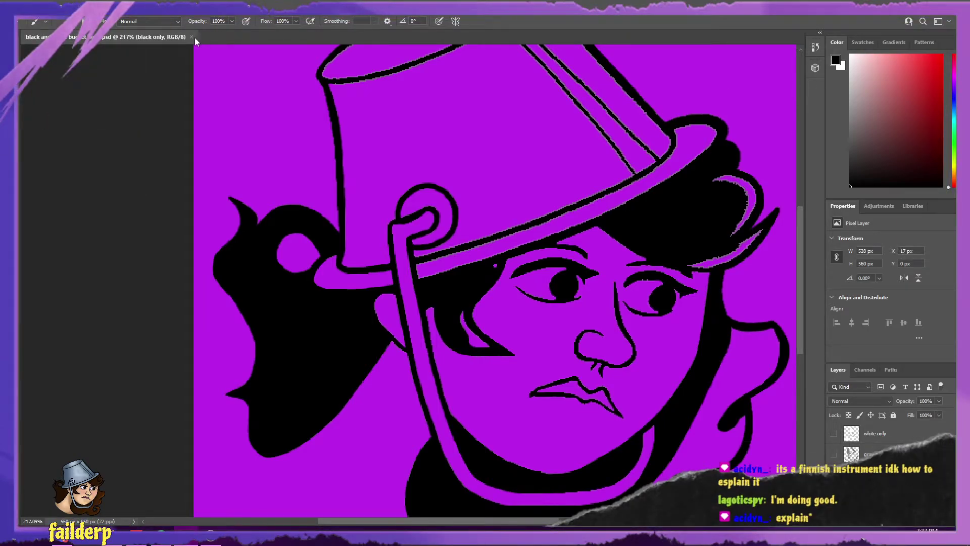
- Close the portrait document and reopen black and white bucket head.psd from the recent files, dismissing the What's new window
click(192, 38)
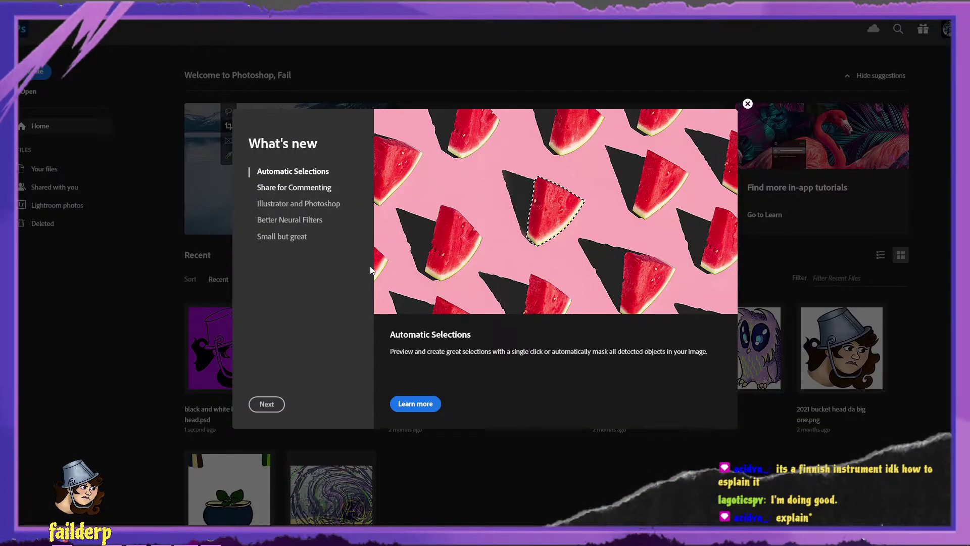
click(748, 104)
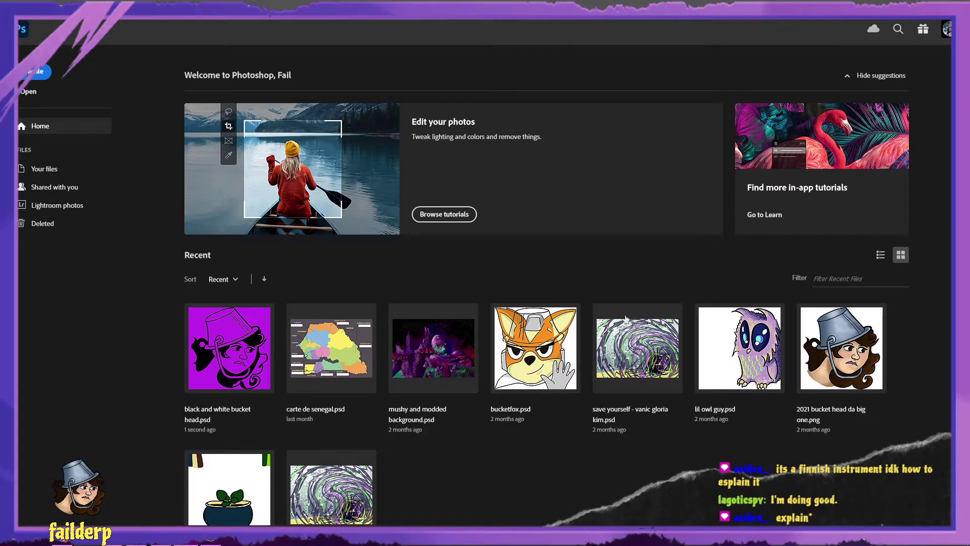
click(226, 347)
scroll(398, 397, up, 6)
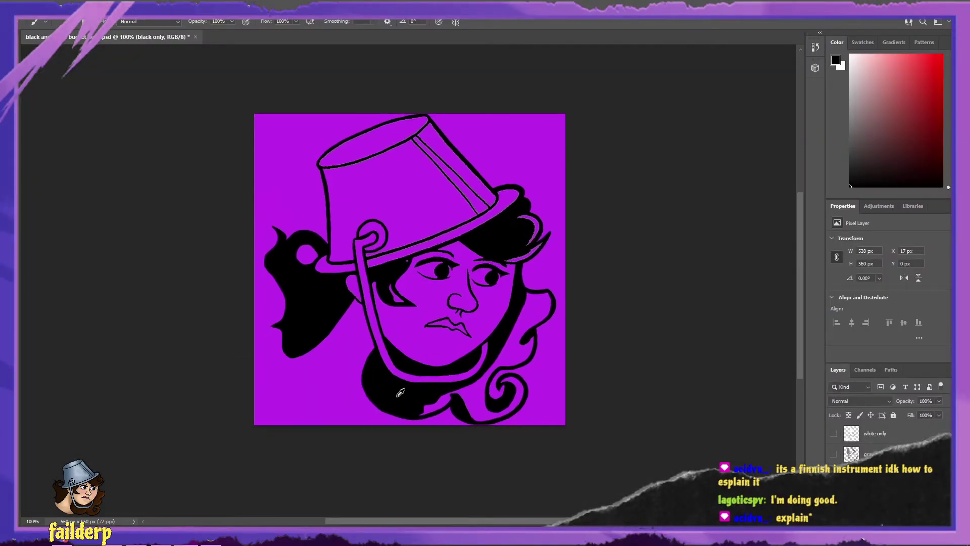
scroll(399, 392, up, 1)
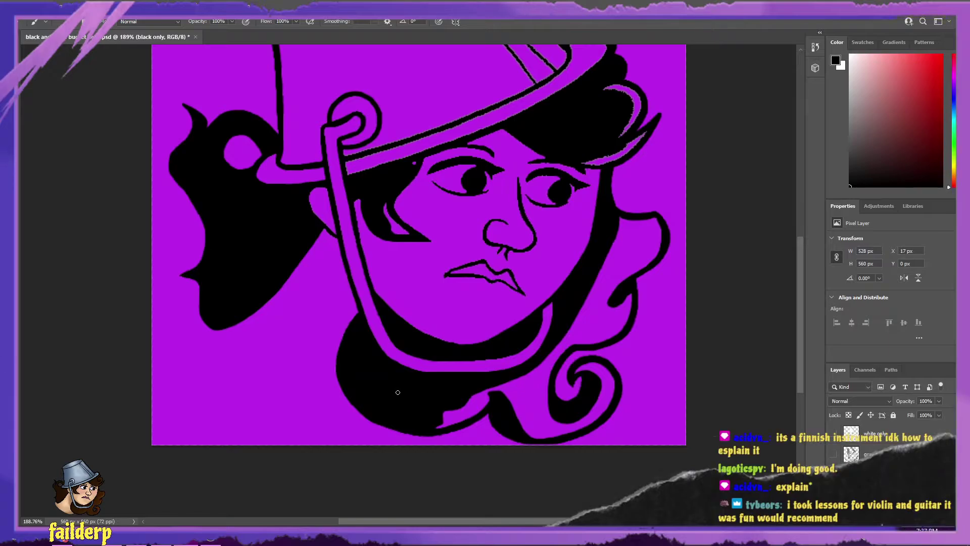
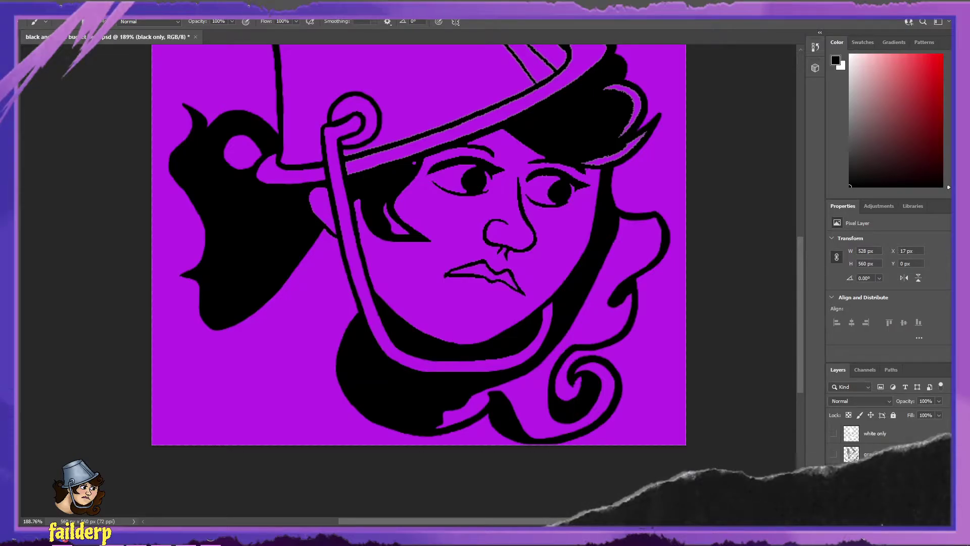
- Switch to Firefox and preview several instruments in the Google image results for "kantele instrument", including the Kantele Aura 12 2021
key(alt+Tab)
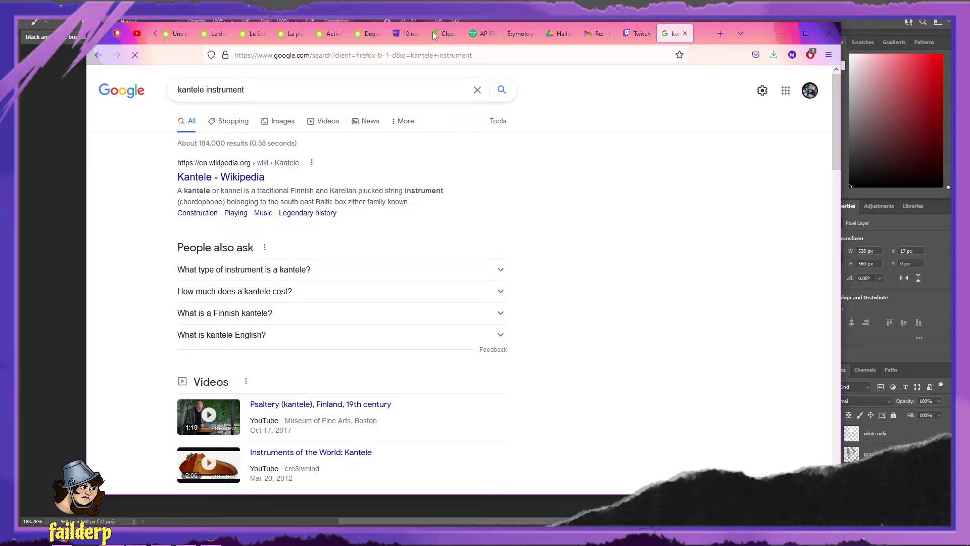
click(277, 123)
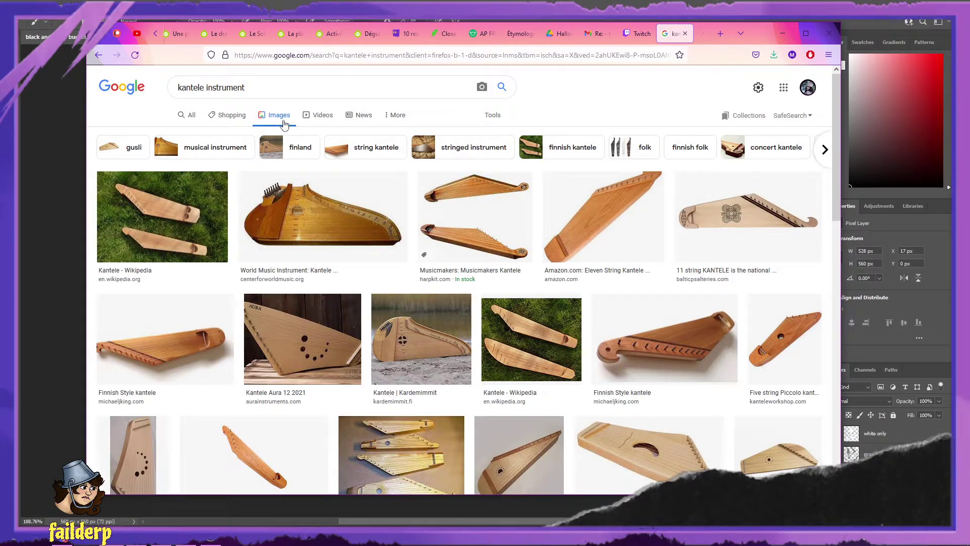
click(639, 364)
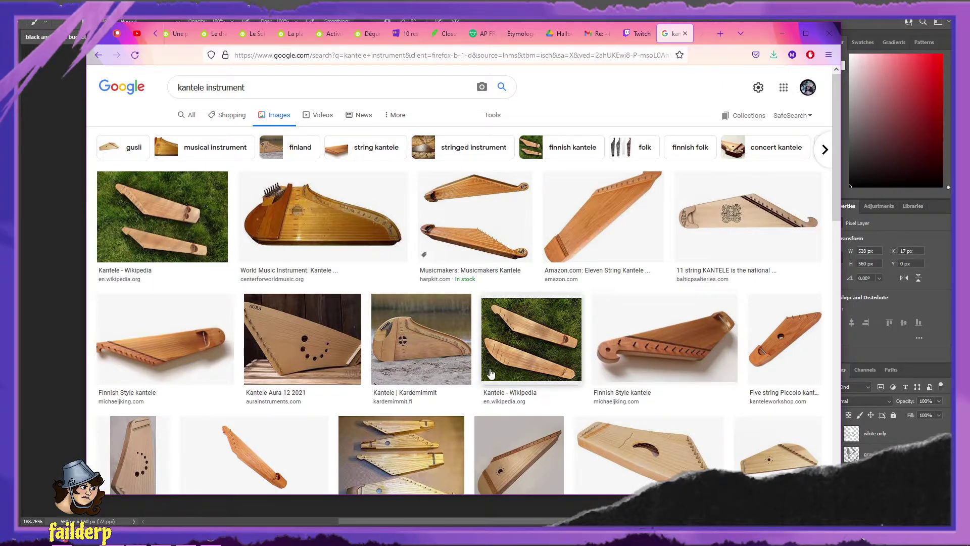
click(147, 211)
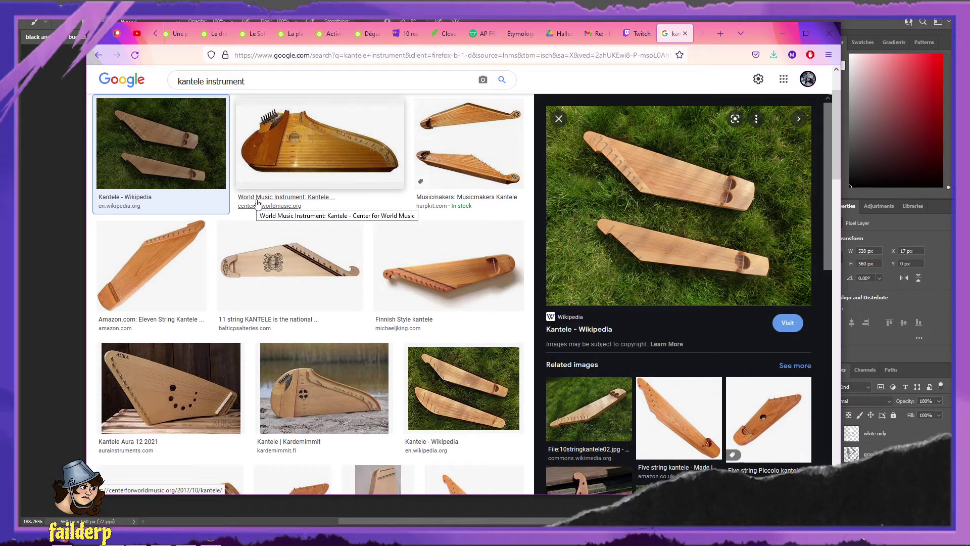
click(327, 144)
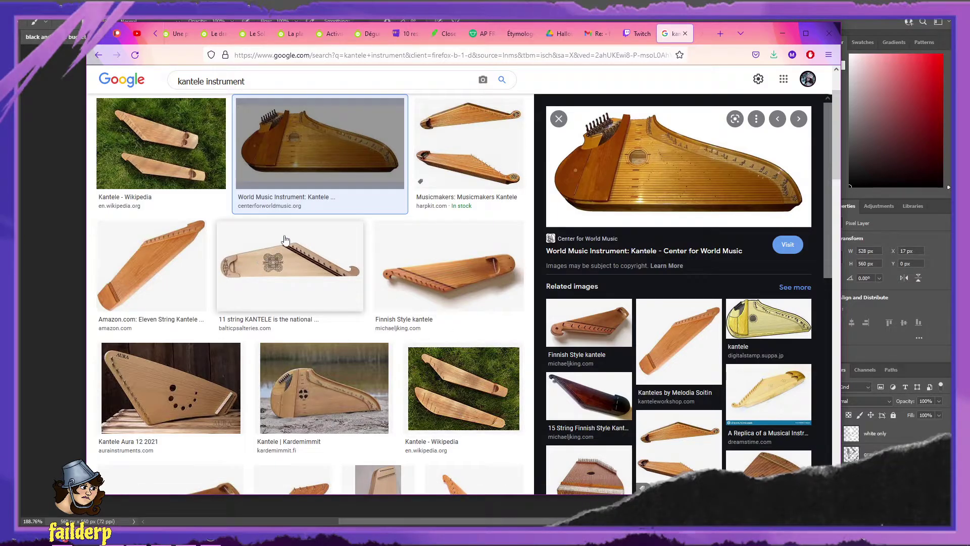
click(283, 263)
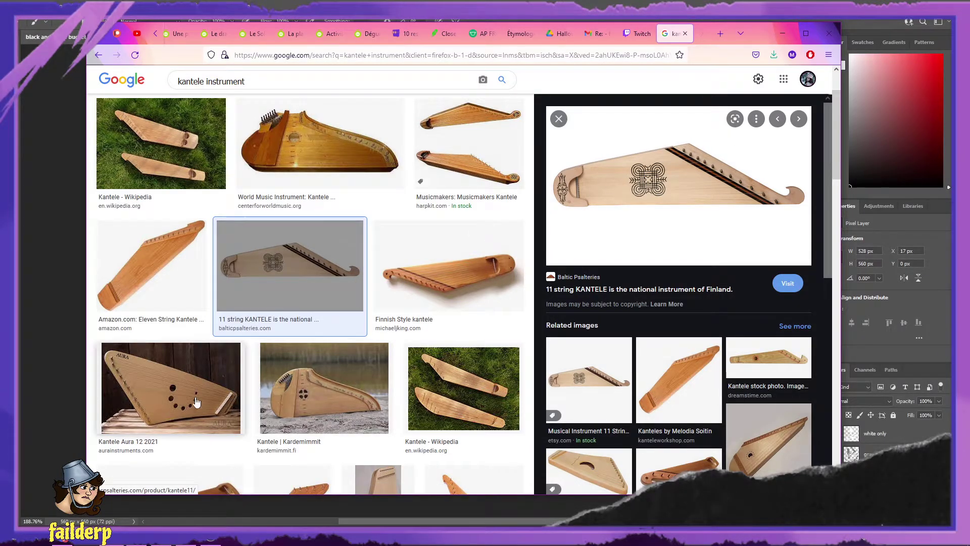
click(171, 391)
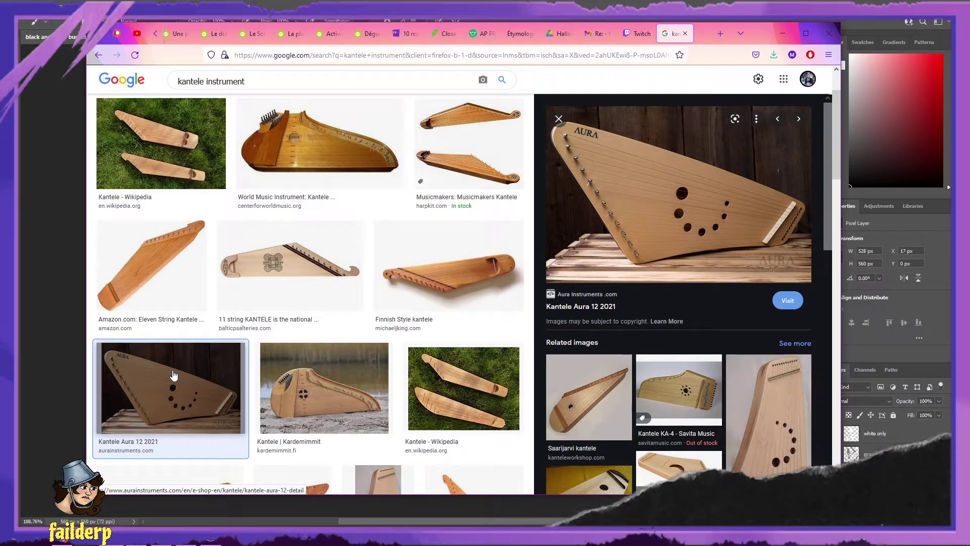
- Preview further kantele pictures, including the 15 String Finnish Style Kanteles and photos of people playing the instrument
scroll(174, 375, down, 5)
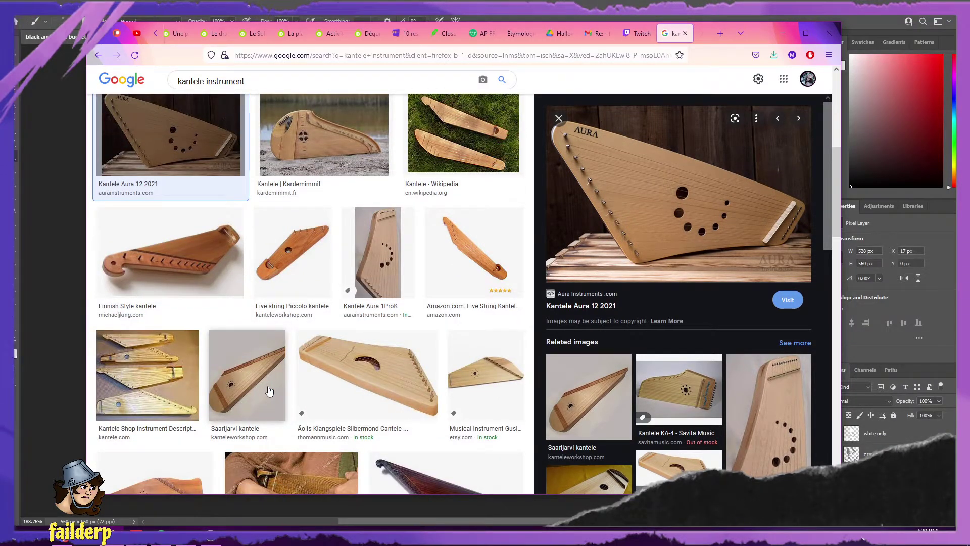
scroll(270, 392, down, 5)
click(295, 273)
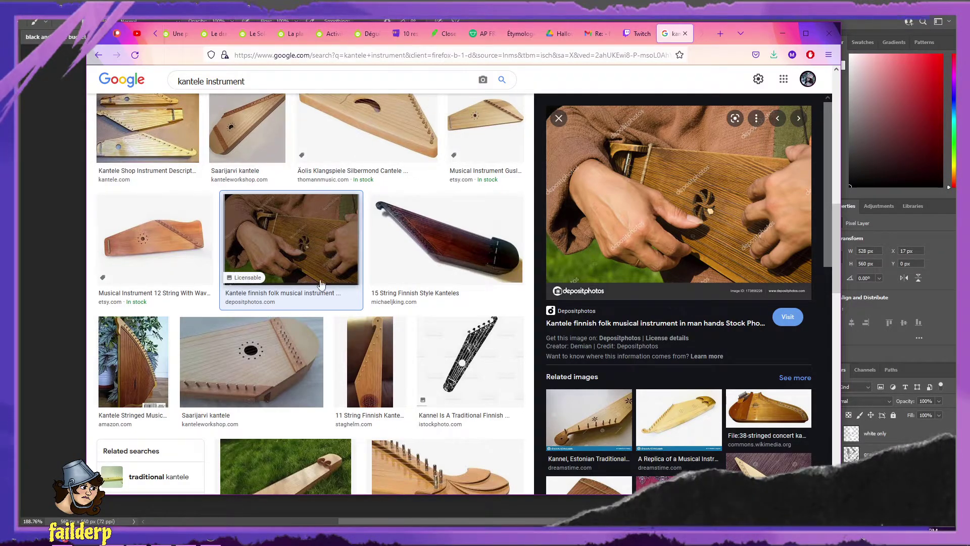
click(498, 256)
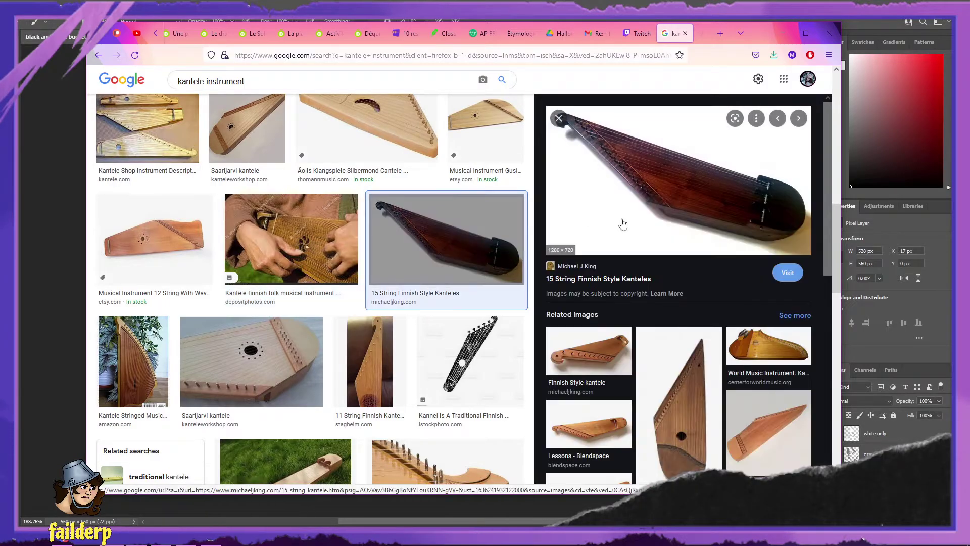
scroll(243, 384, down, 5)
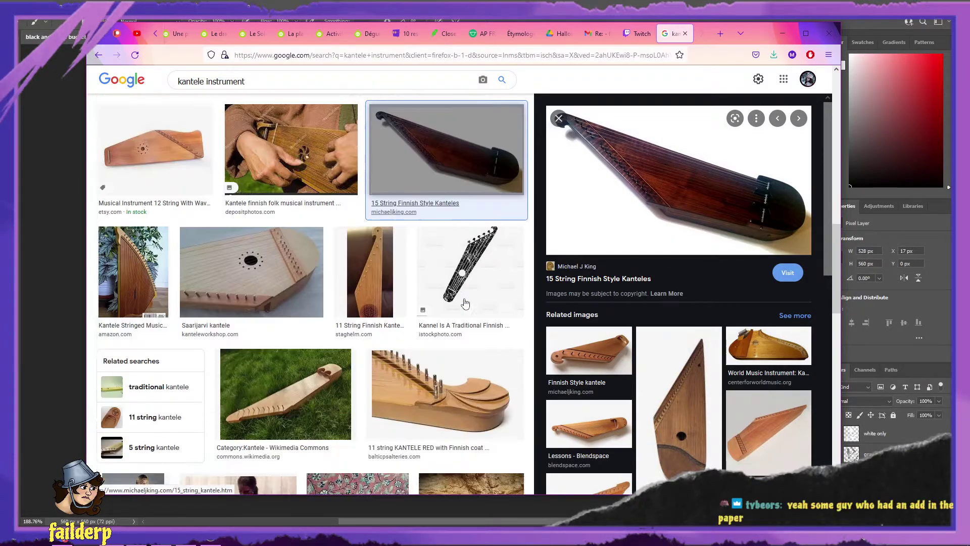
click(243, 384)
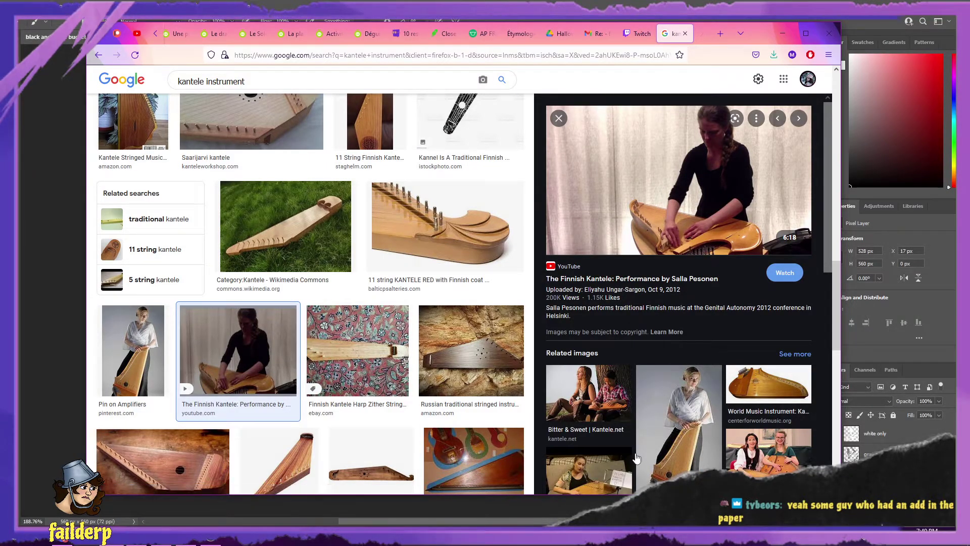
click(589, 392)
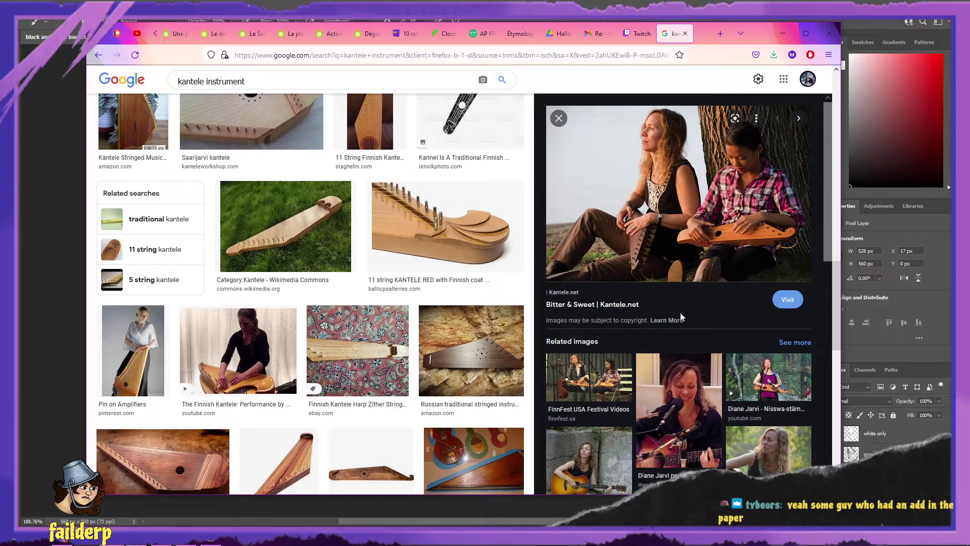
- Browse the related images and the remaining kantele image results for other shapes and players
scroll(681, 312, down, 3)
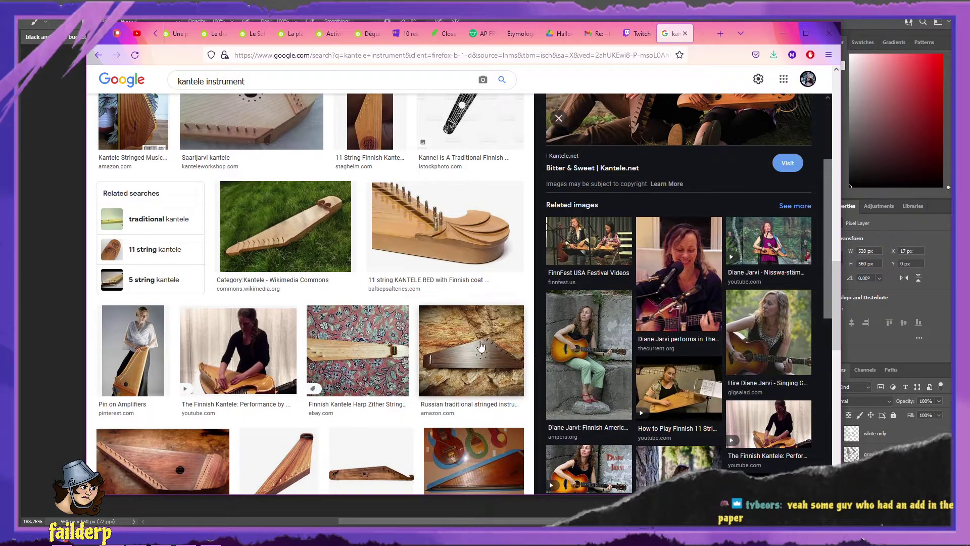
scroll(481, 347, down, 7)
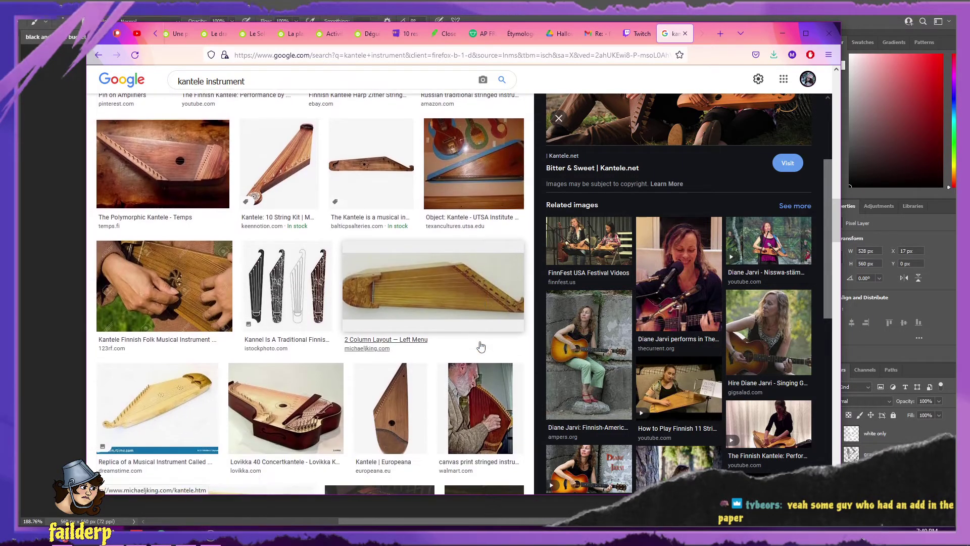
scroll(453, 337, down, 3)
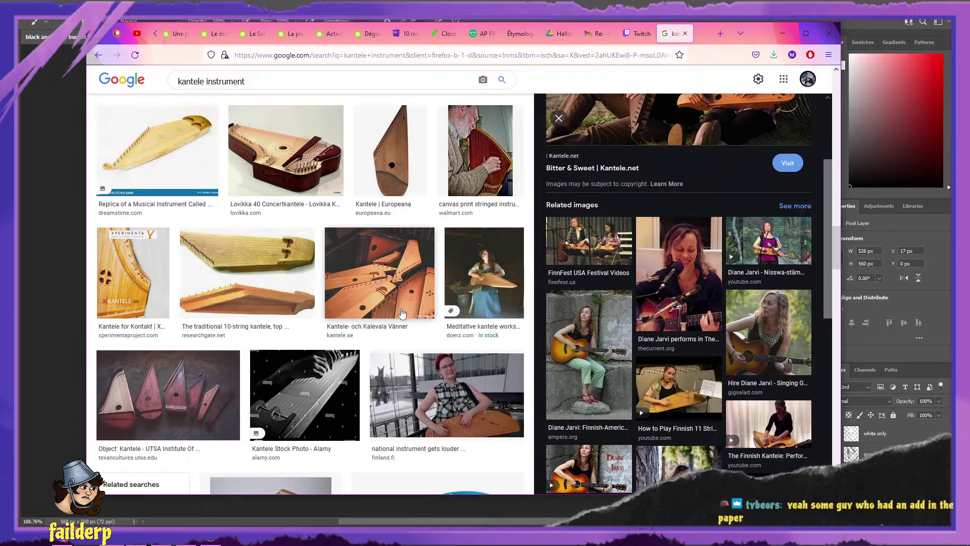
scroll(402, 313, down, 8)
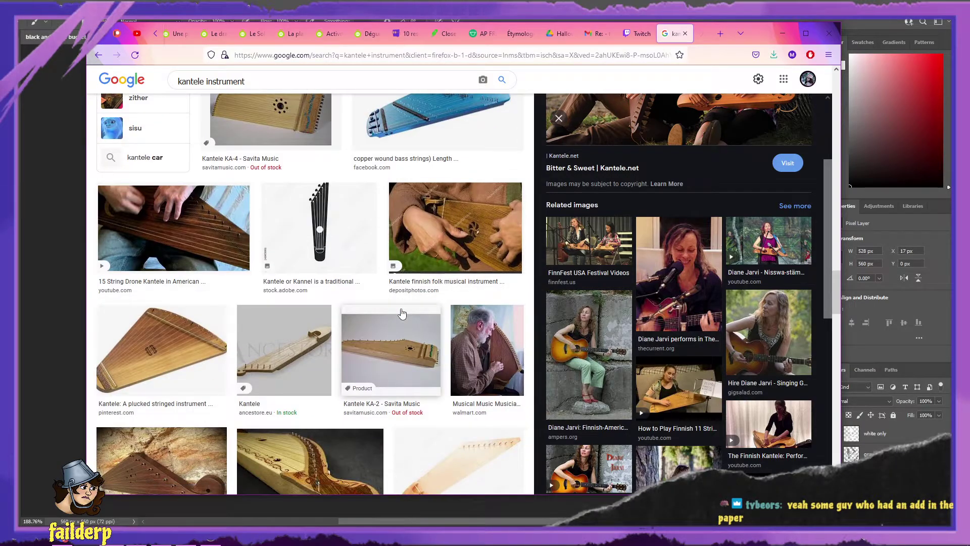
scroll(402, 313, down, 5)
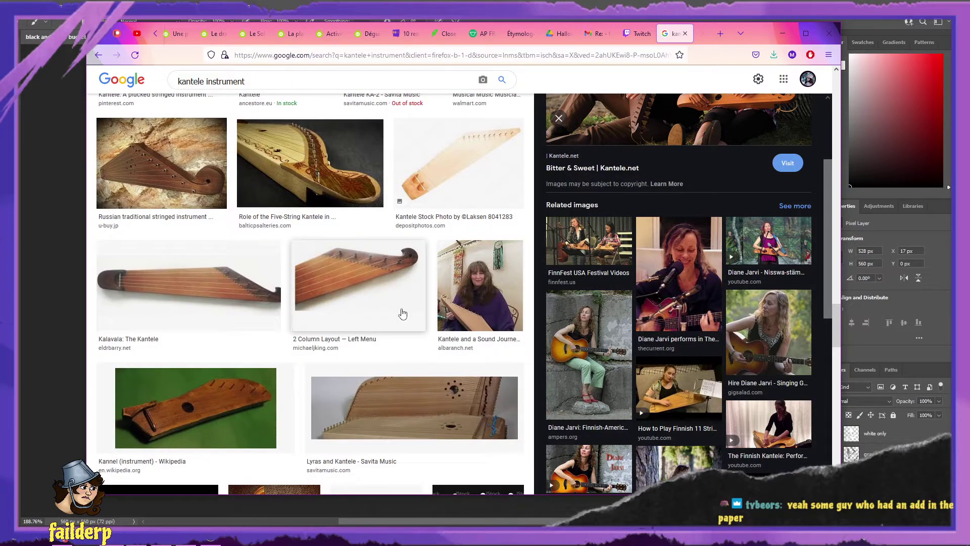
scroll(403, 314, down, 4)
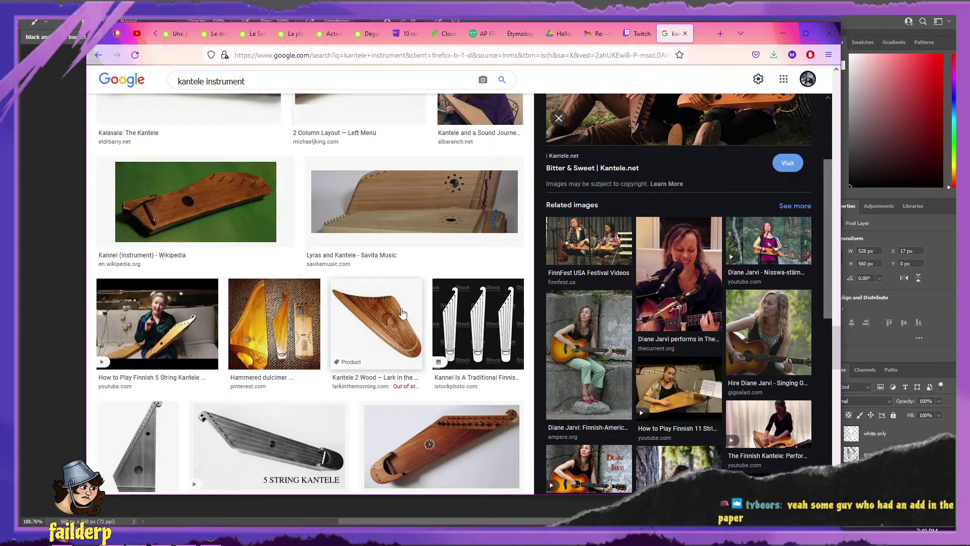
scroll(402, 313, down, 3)
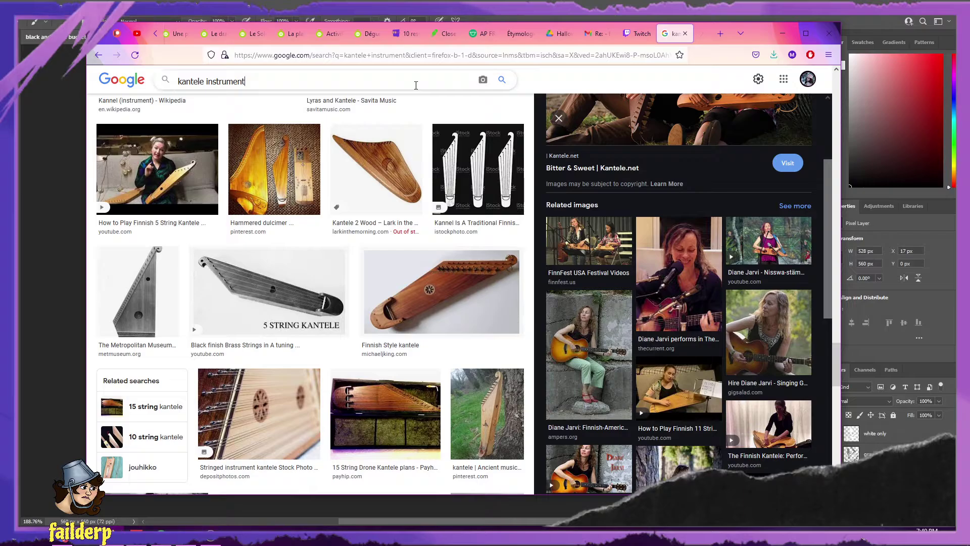
- Search Google Images for "hammer dulcimer" and preview the Beginner's Guide to Hammered Dulcimers picture
click(375, 85)
key(ctrl+a)
text(hammer)
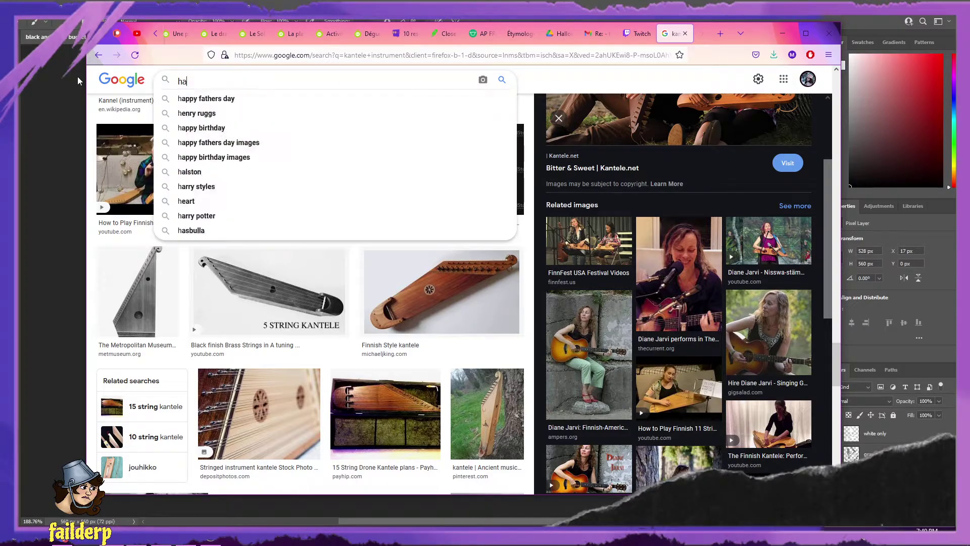
text( dulcimer)
key(Return)
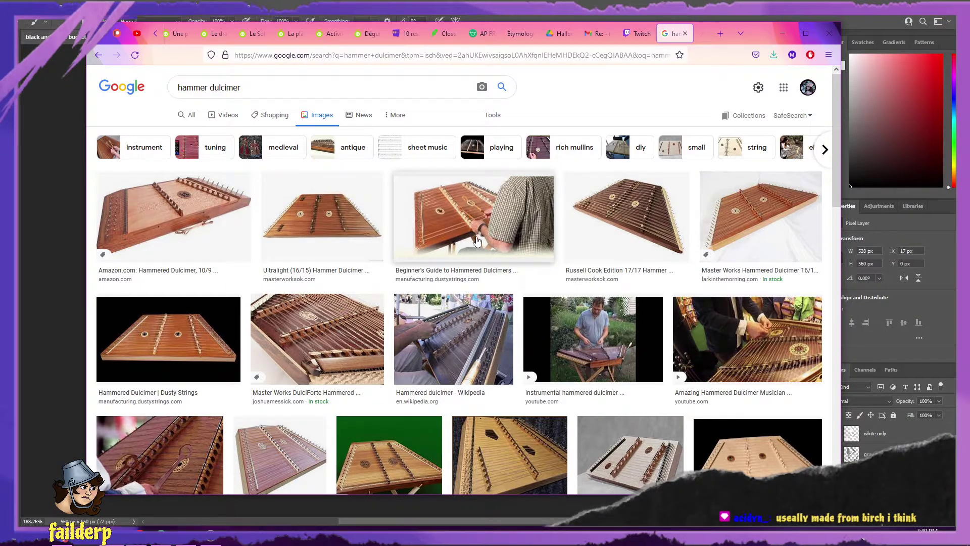
click(487, 225)
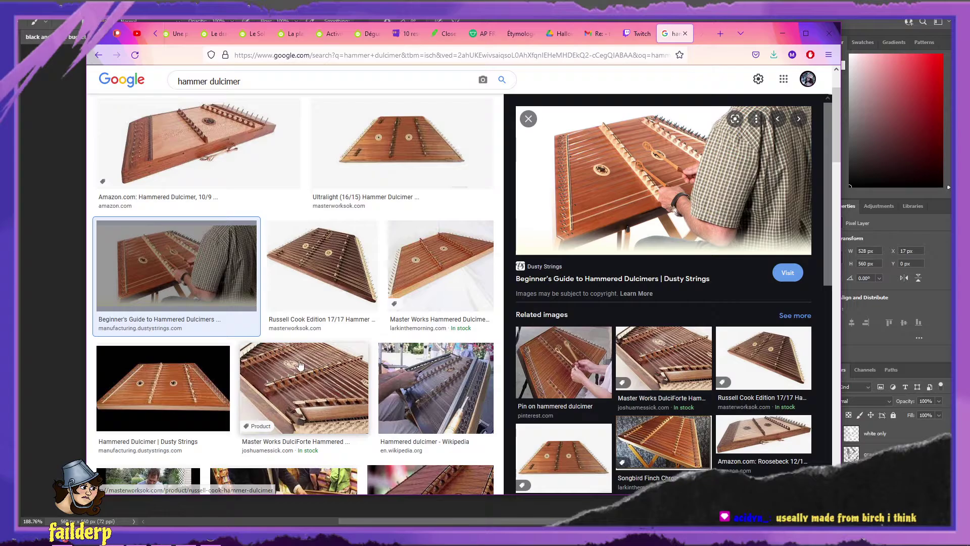
- Browse further hammered dulcimer image results and close the Beginner's Guide to Hammered Dulcimers preview
scroll(305, 362, down, 3)
scroll(304, 363, down, 3)
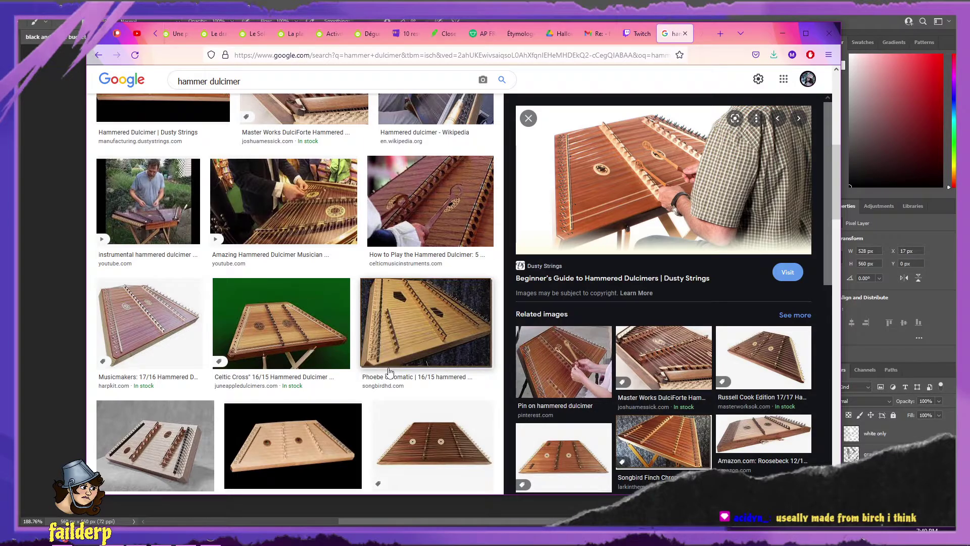
key(Escape)
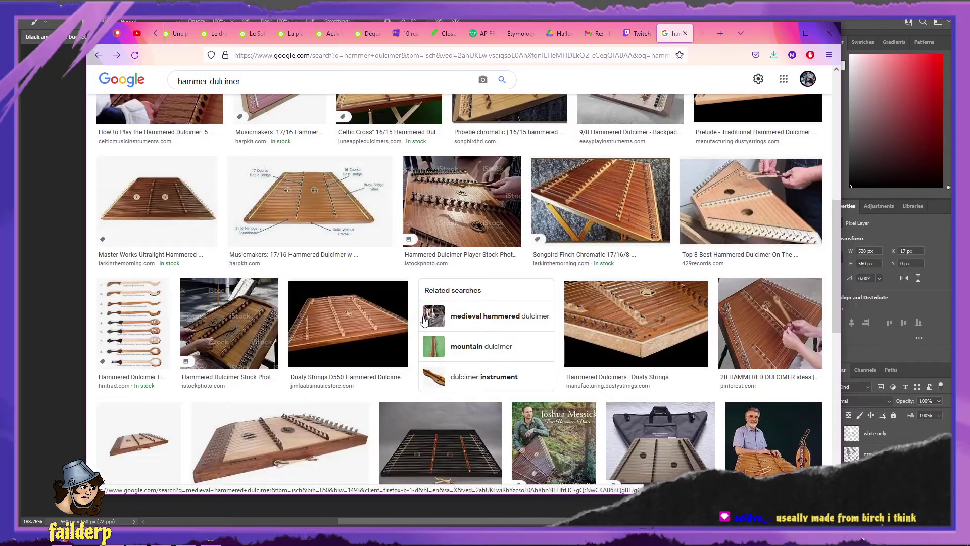
- Return to the kantele web results, open the Kantele Wikipedia article and find "birch" on the page
key(alt+Left)
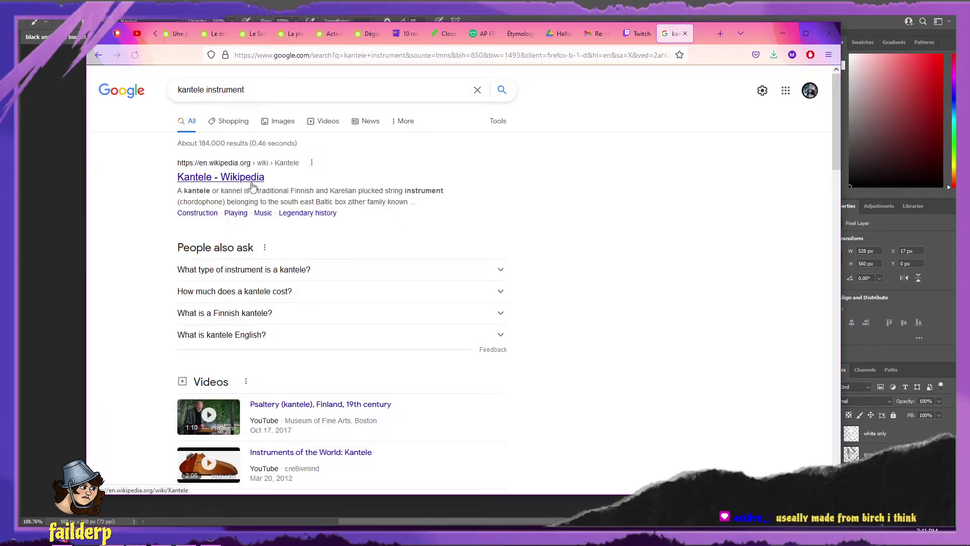
click(251, 178)
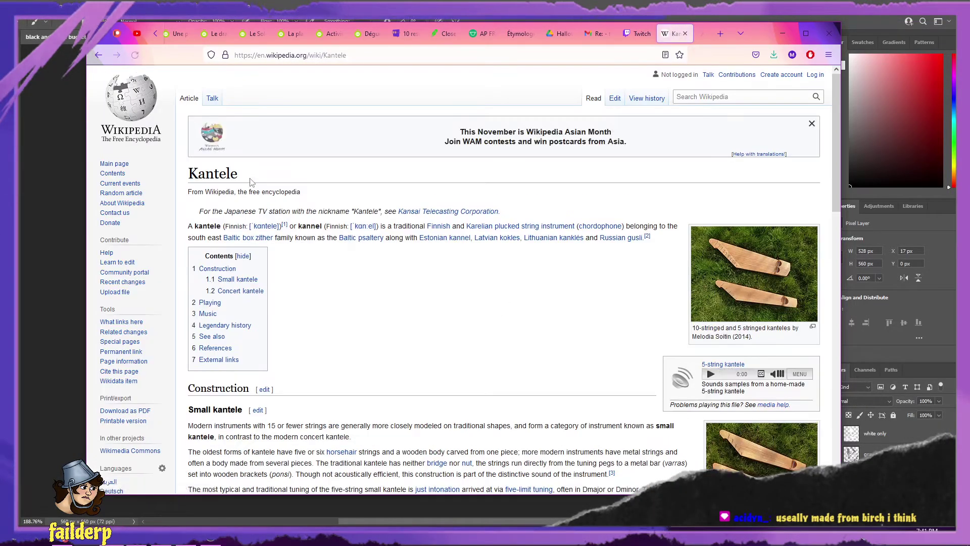
key(ctrl+f)
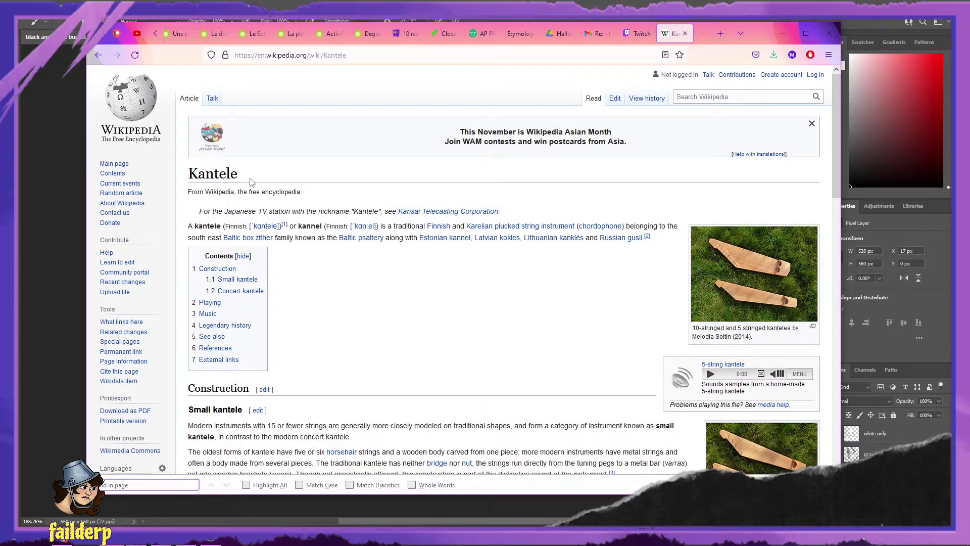
text(birch)
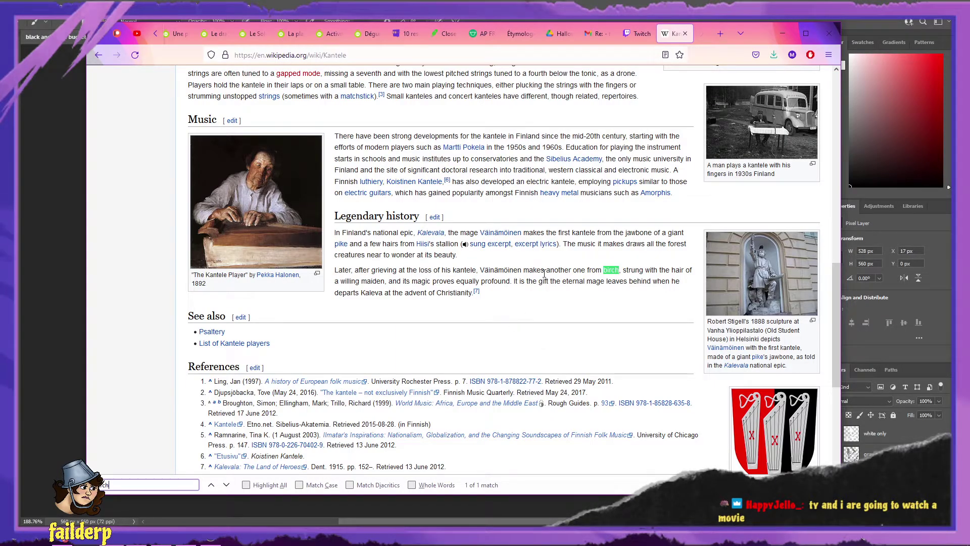
- Read the Legendary history section of the Kantele article, marking the passages about the instruments Väinämöinen makes
drag(546, 270, 574, 272)
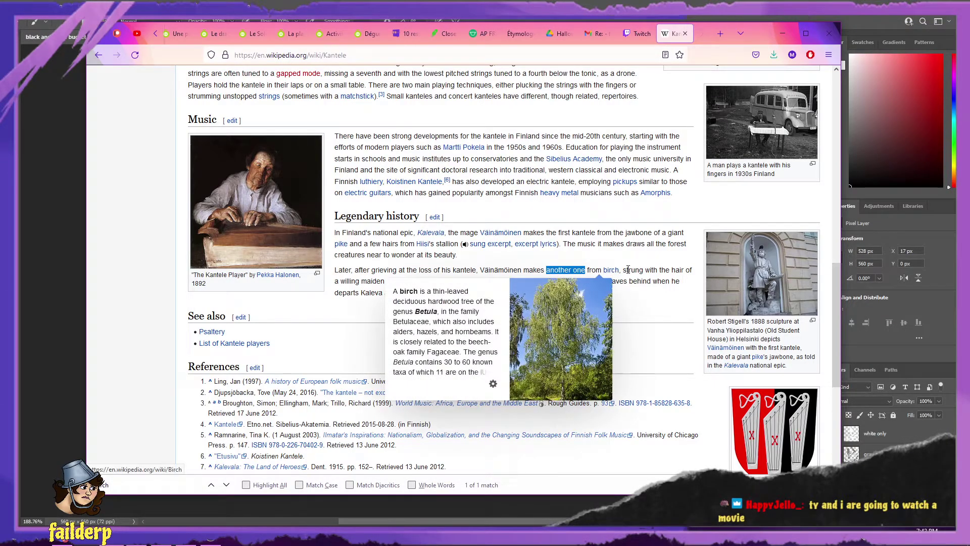
click(644, 270)
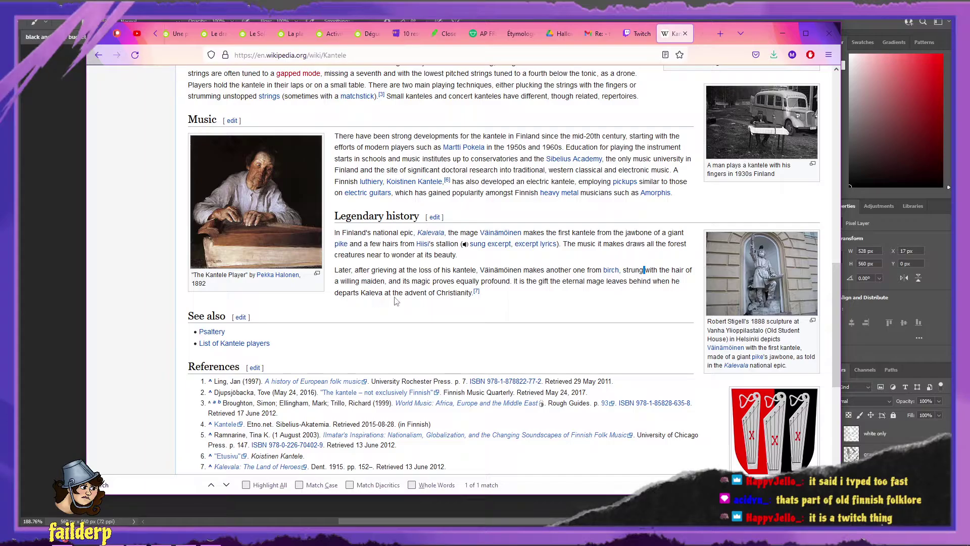
drag(510, 300, 336, 214)
click(543, 256)
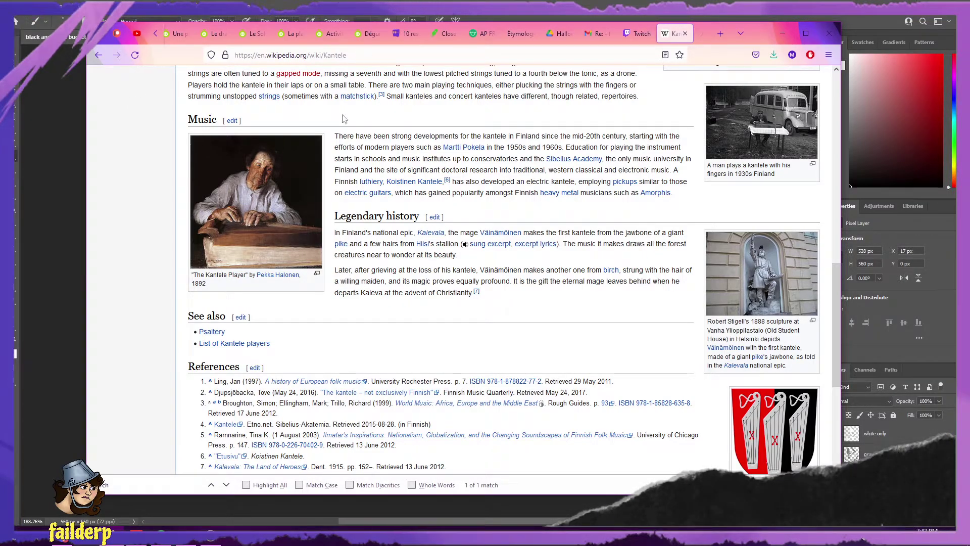
- Go back to Google, search for "xaphoon instrument" and show the image results
key(alt+Left)
key(alt+Left)
drag(303, 89, 163, 95)
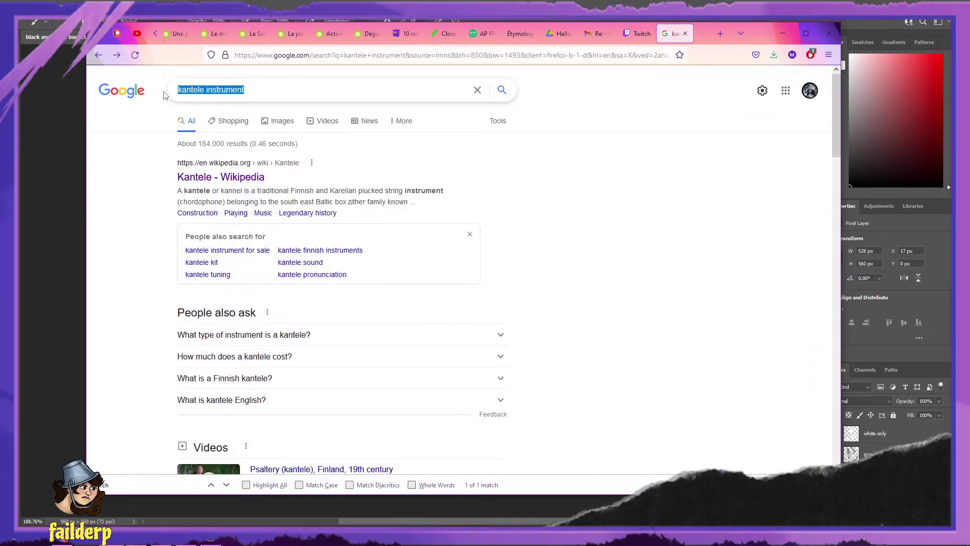
text(xaph)
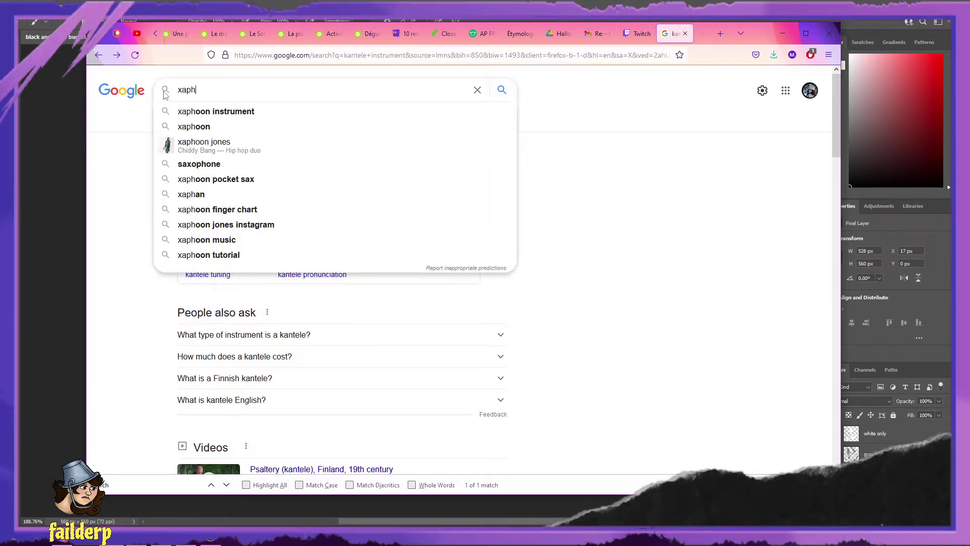
key(Down)
key(Return)
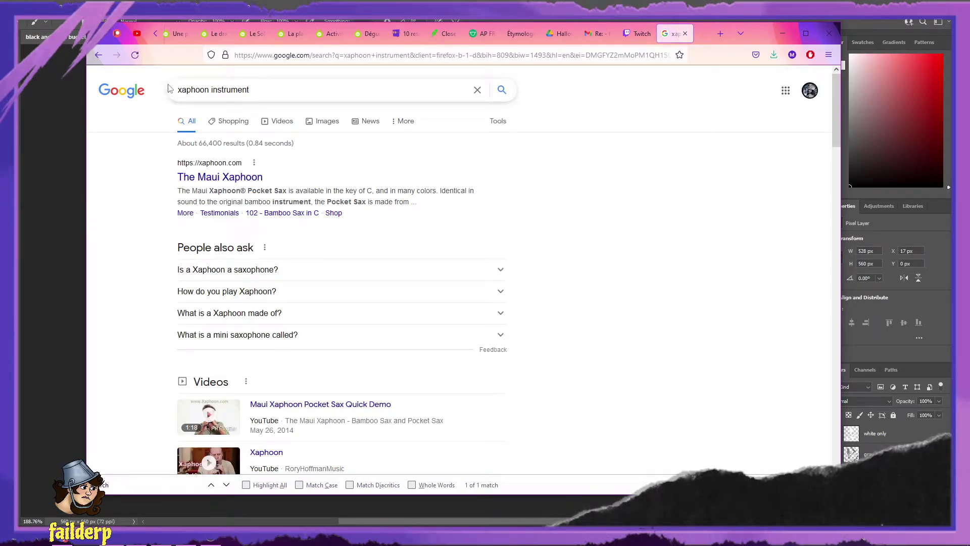
click(322, 125)
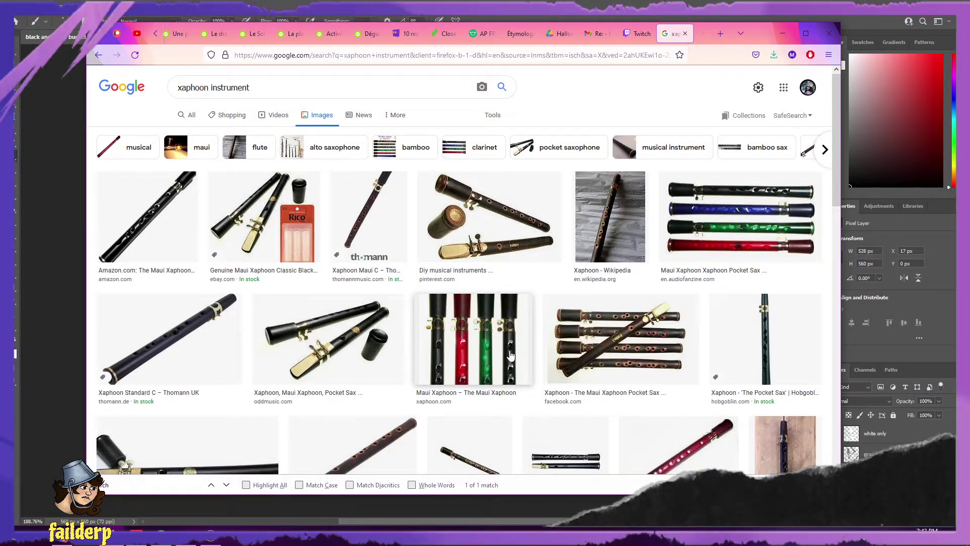
- Browse the xaphoon image results and preview the Spela Xaphoon picture with the fingering chart
scroll(489, 304, down, 2)
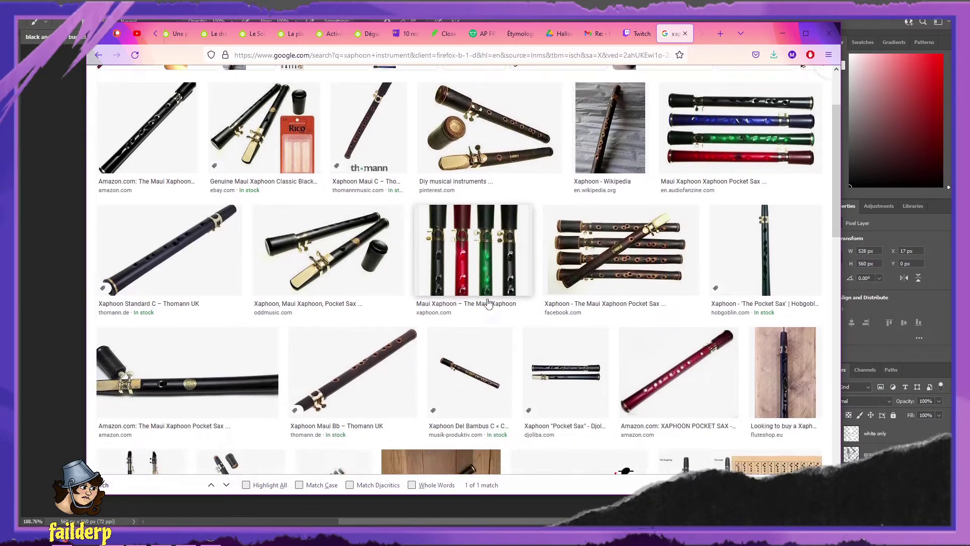
scroll(488, 303, down, 4)
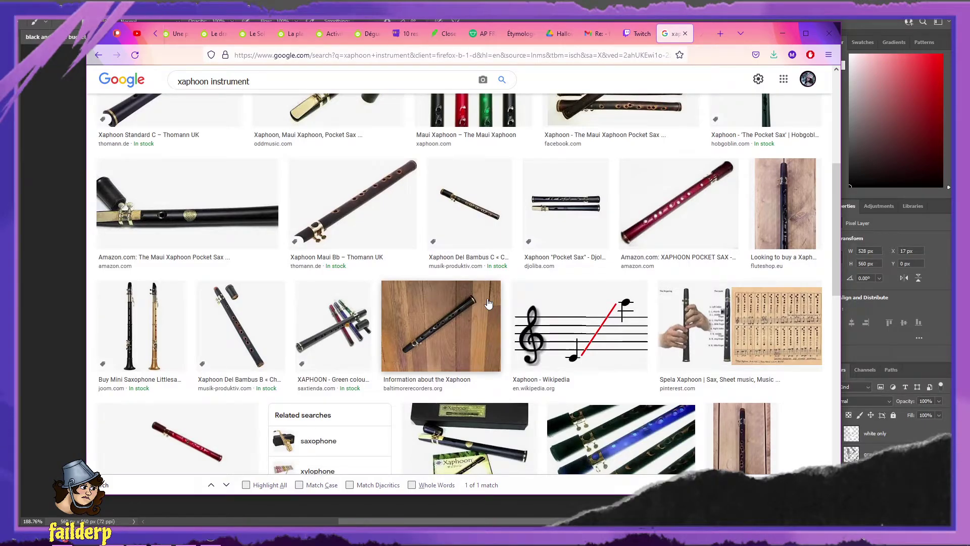
click(665, 370)
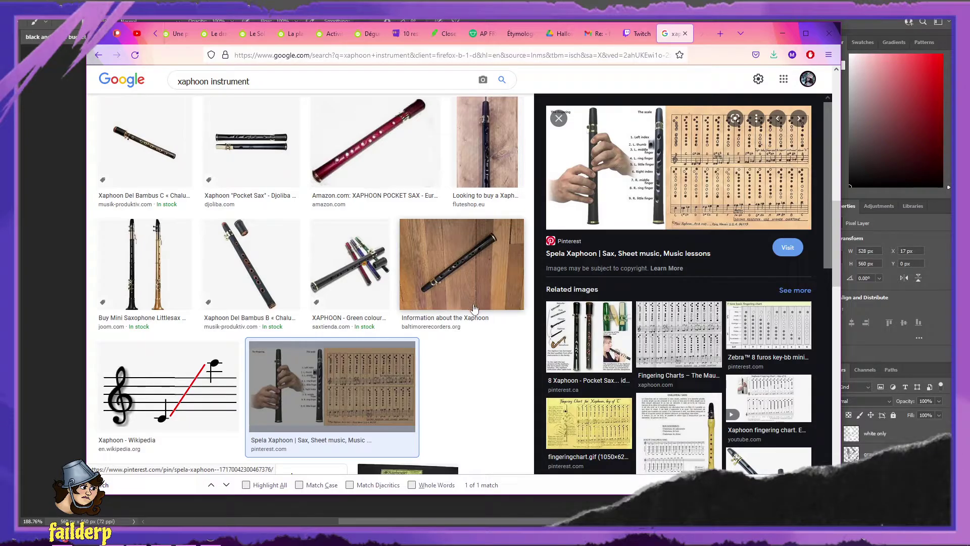
- Switch back to all web results for "xaphoon instrument" and open The Maui Xaphoon website
scroll(478, 308, up, 10)
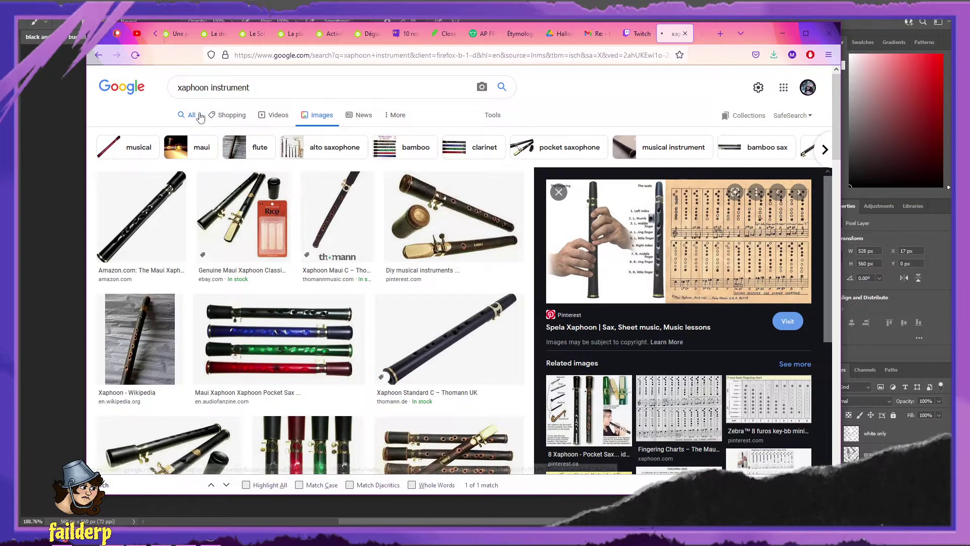
click(195, 114)
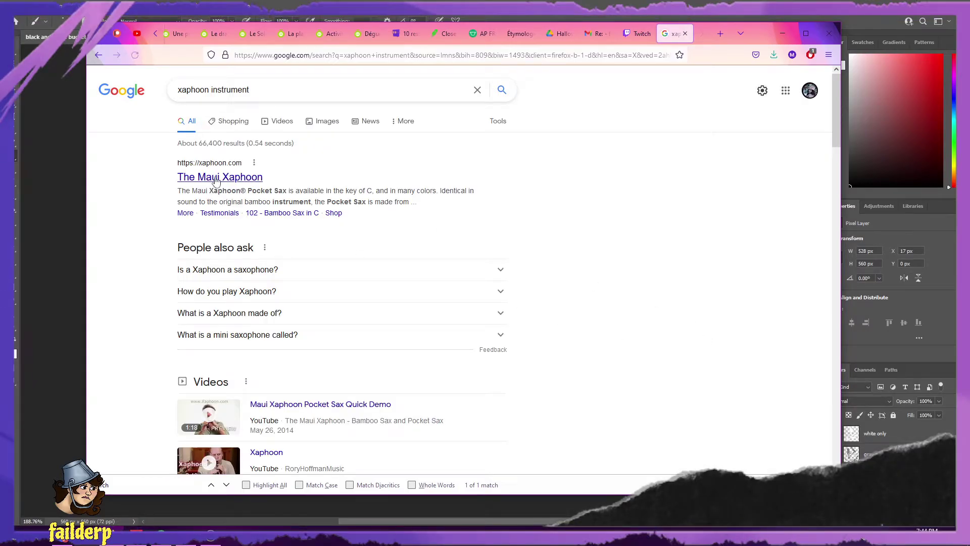
click(218, 177)
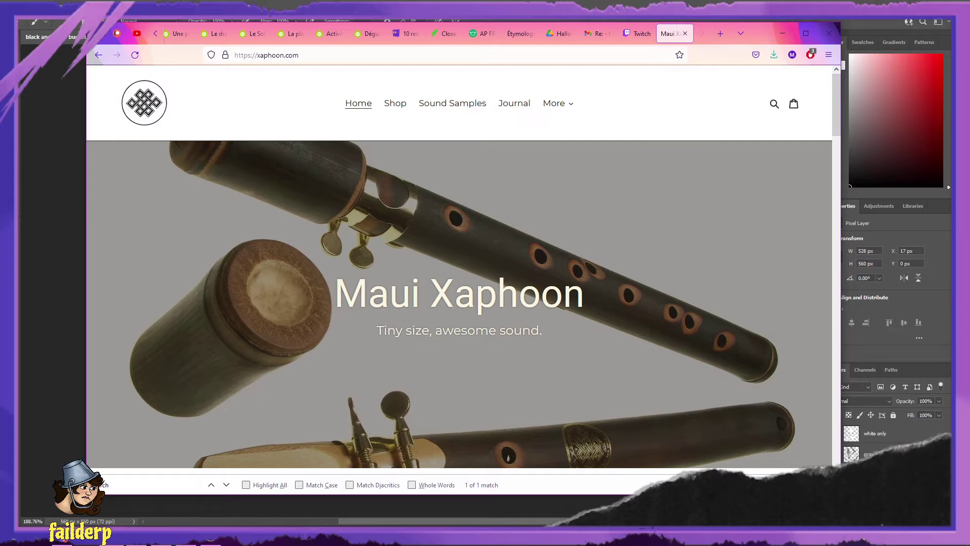
- Look through the Maui Xaphoon homepage, including the Bamboo Sax and Pocket Sax descriptions
scroll(599, 347, down, 2)
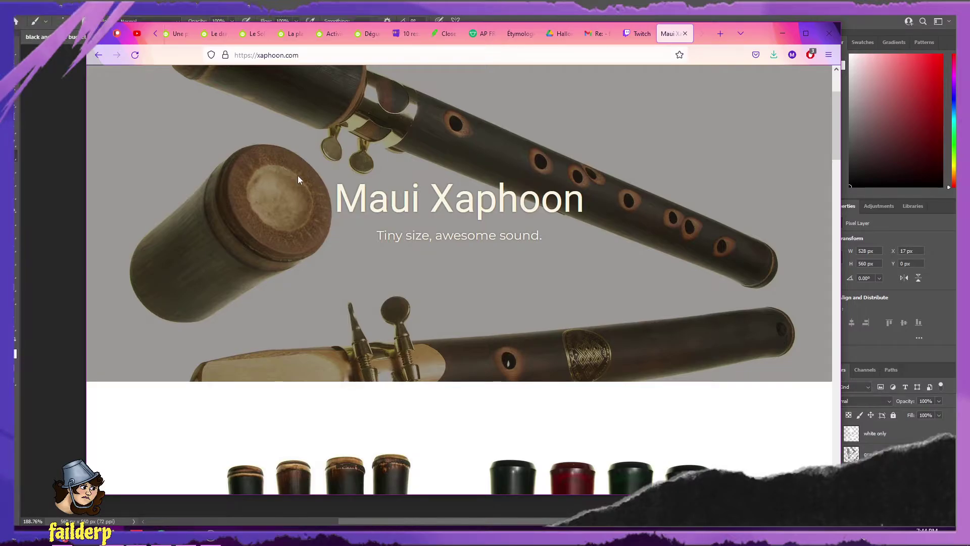
scroll(294, 175, up, 2)
scroll(553, 305, down, 10)
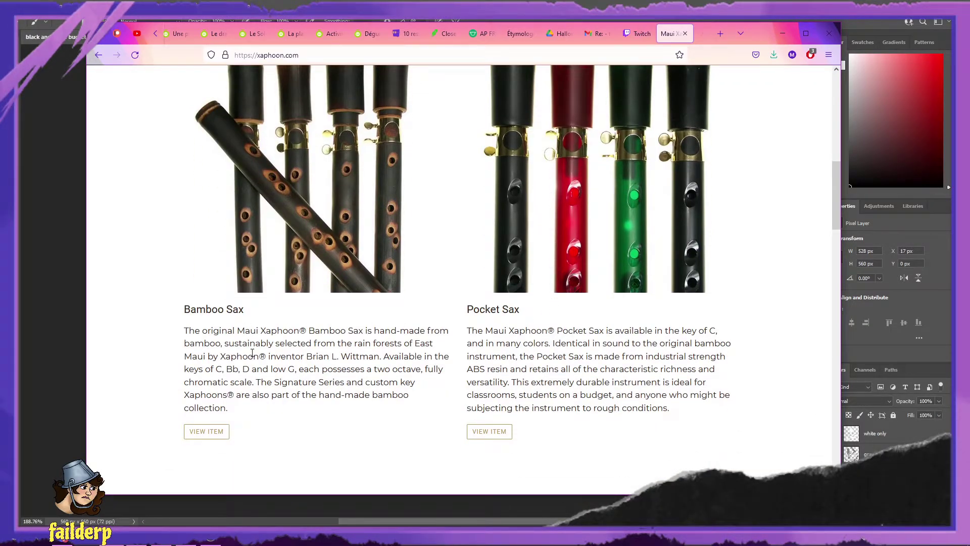
scroll(695, 407, down, 10)
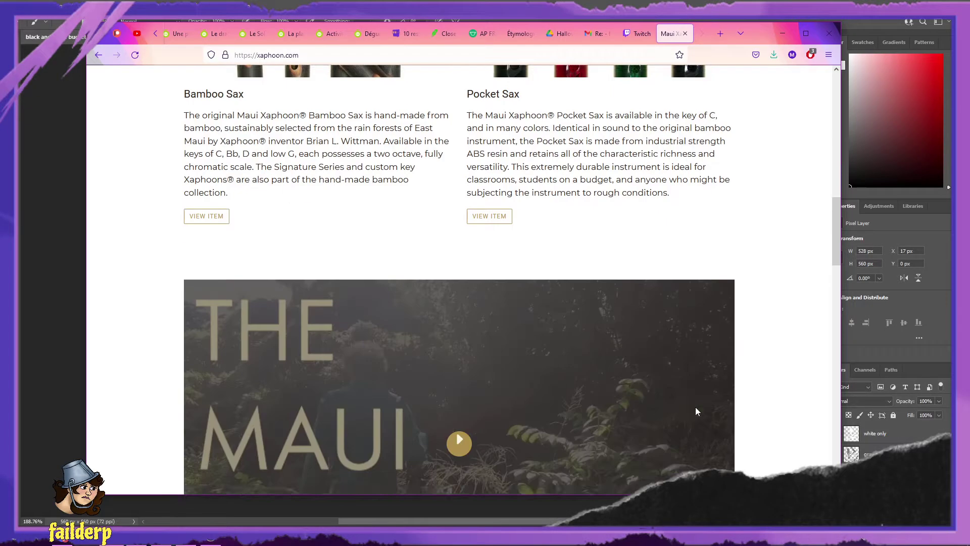
scroll(697, 412, down, 2)
- Return to the Google results for "xaphoon instrument" and open the Wikipedia article on the Xaphoon
key(alt+Left)
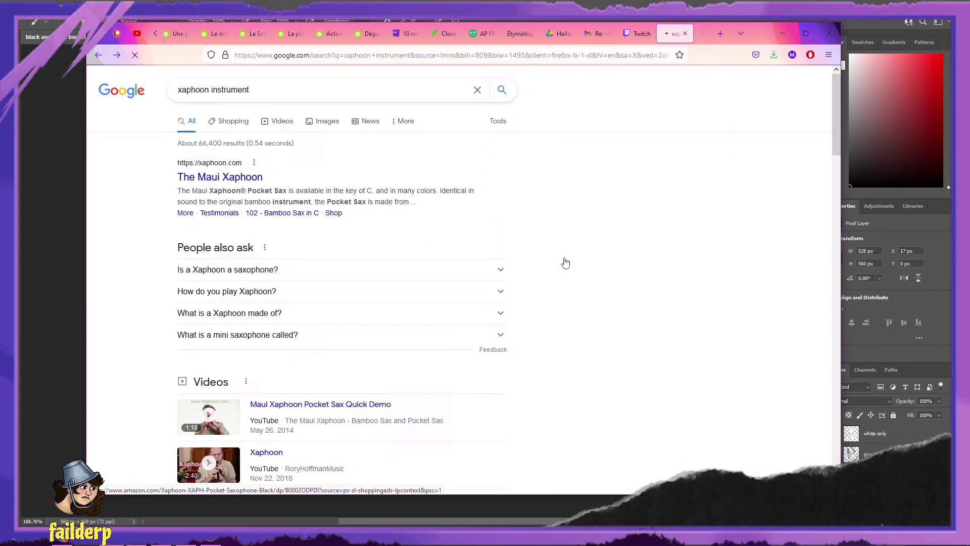
scroll(226, 373, down, 5)
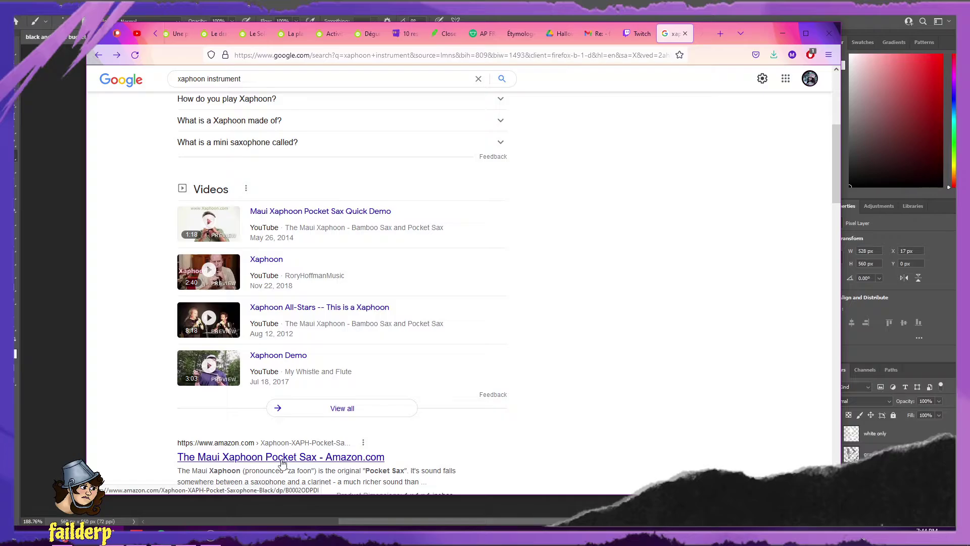
scroll(282, 462, down, 5)
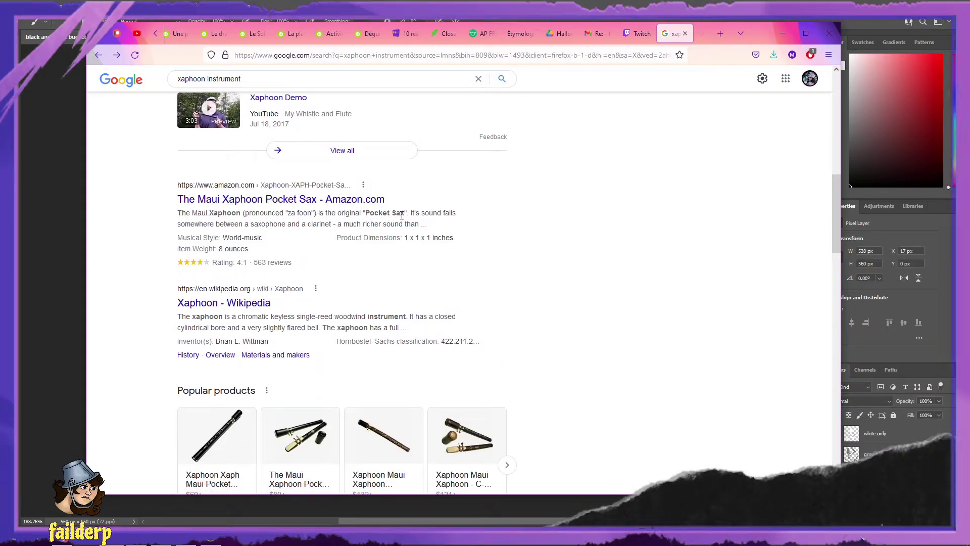
click(246, 302)
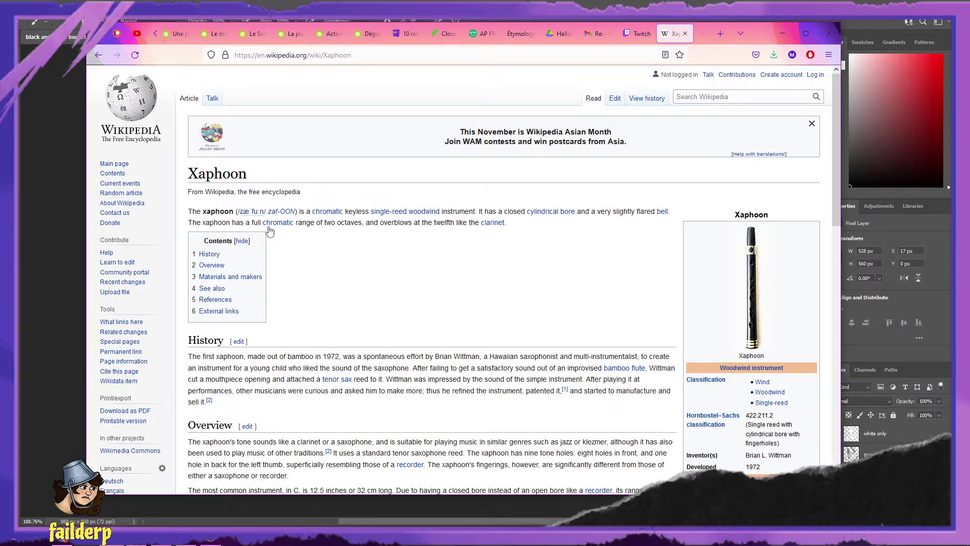
- Read the Xaphoon article's introduction, History section and Materials and makers section
drag(315, 223, 505, 224)
click(660, 272)
scroll(657, 277, down, 3)
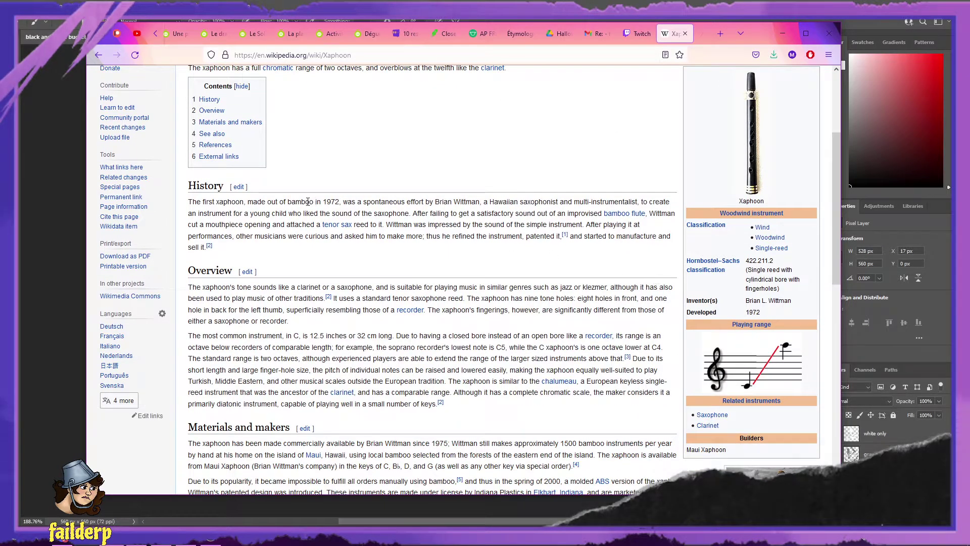
double_click(330, 201)
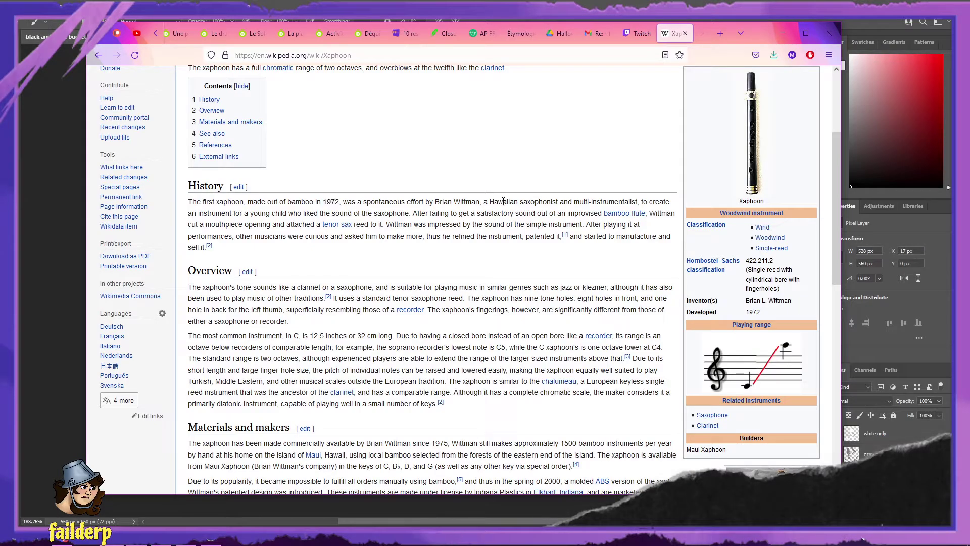
double_click(540, 201)
click(604, 209)
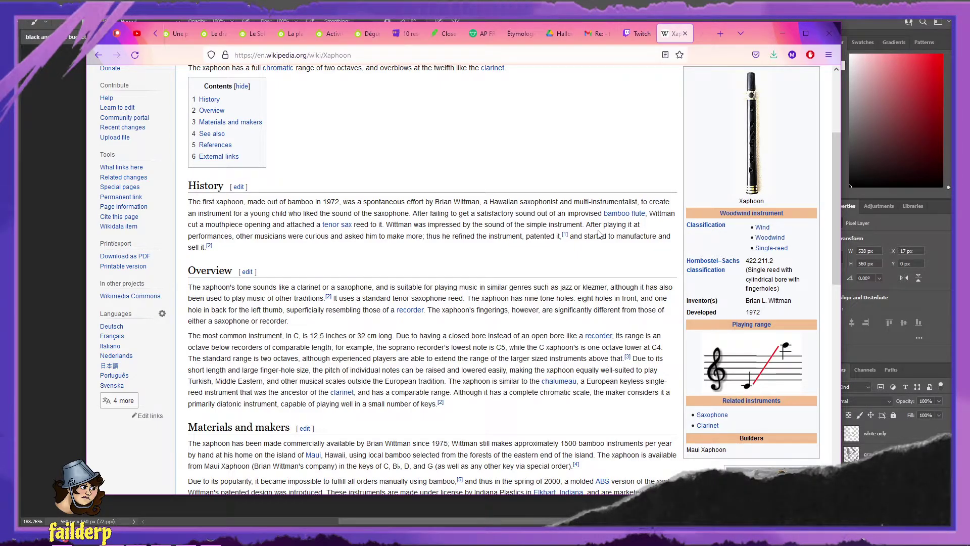
scroll(759, 248, down, 5)
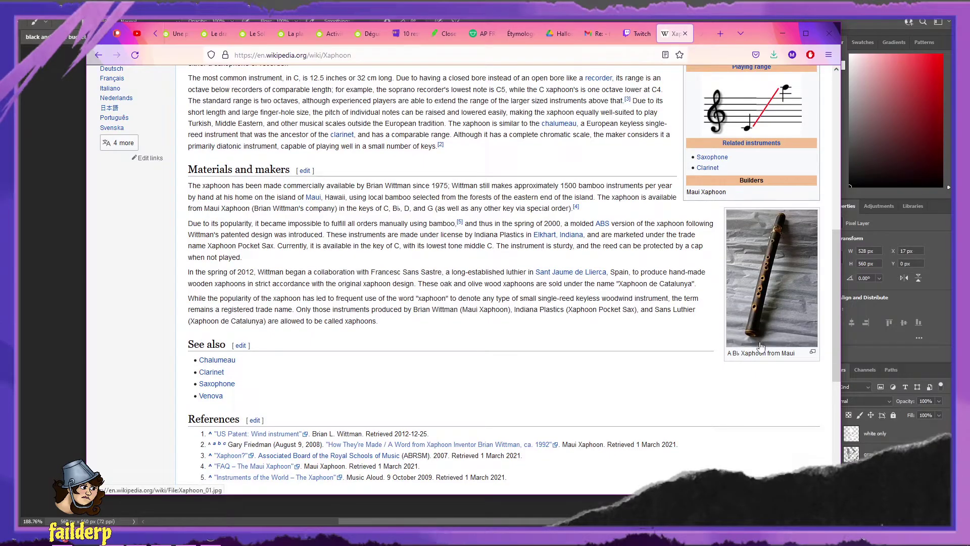
mouse_move(568, 240)
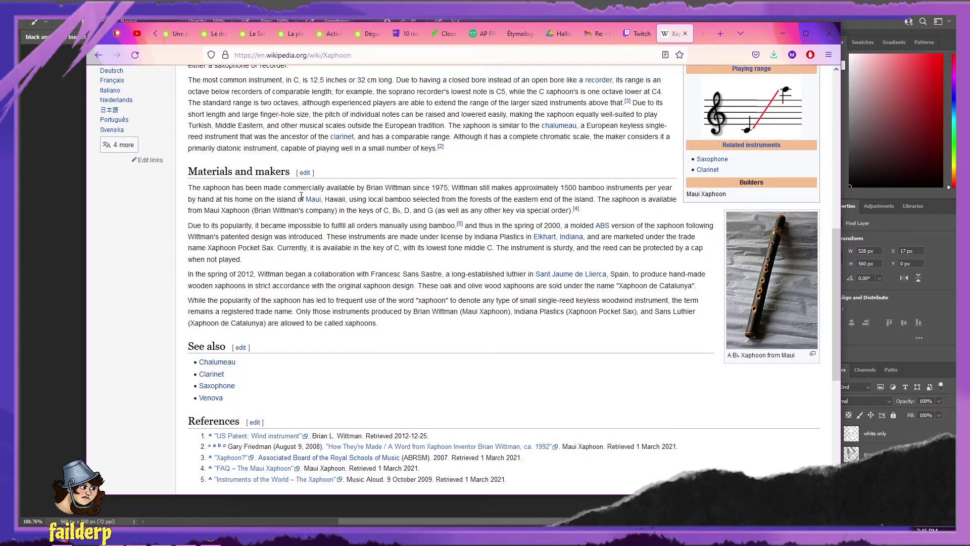
- Review the article's History passage about the Hawaiian saxophonist, the Overview section and the photo of the Maui xaphoon
scroll(301, 196, up, 7)
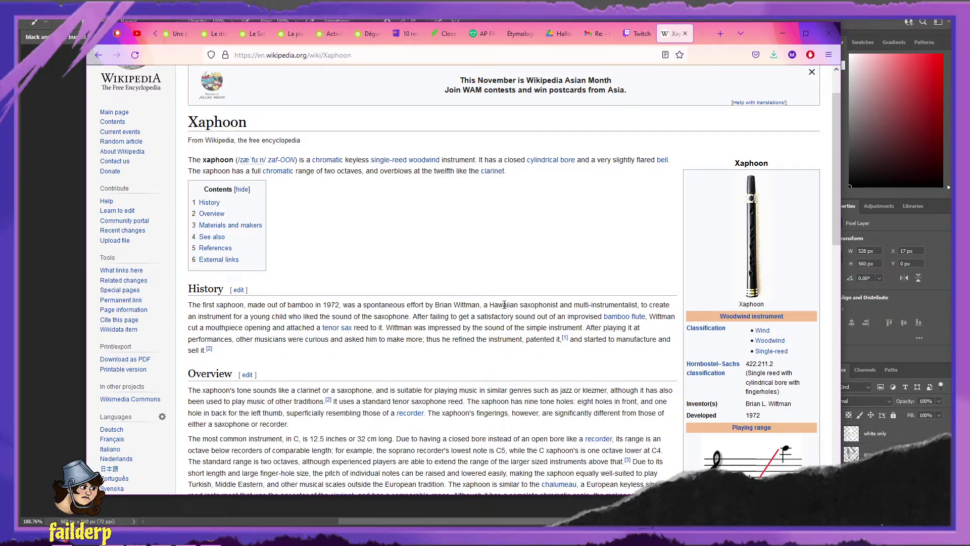
drag(490, 306, 559, 304)
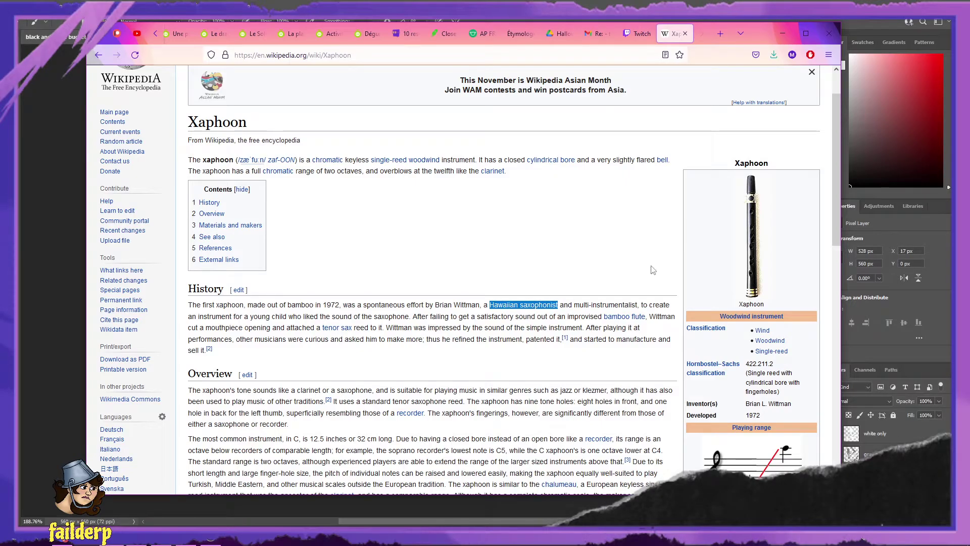
click(510, 325)
scroll(511, 325, down, 2)
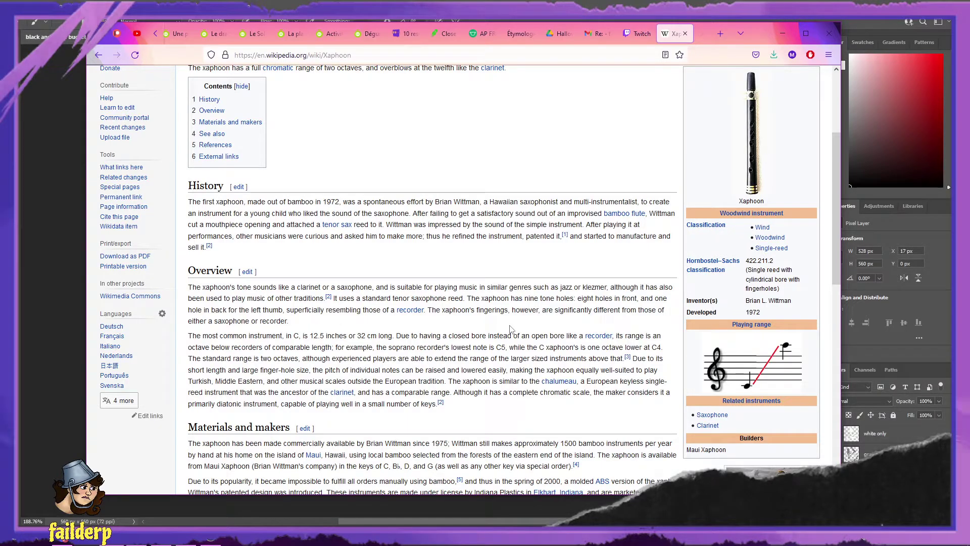
scroll(510, 329, down, 6)
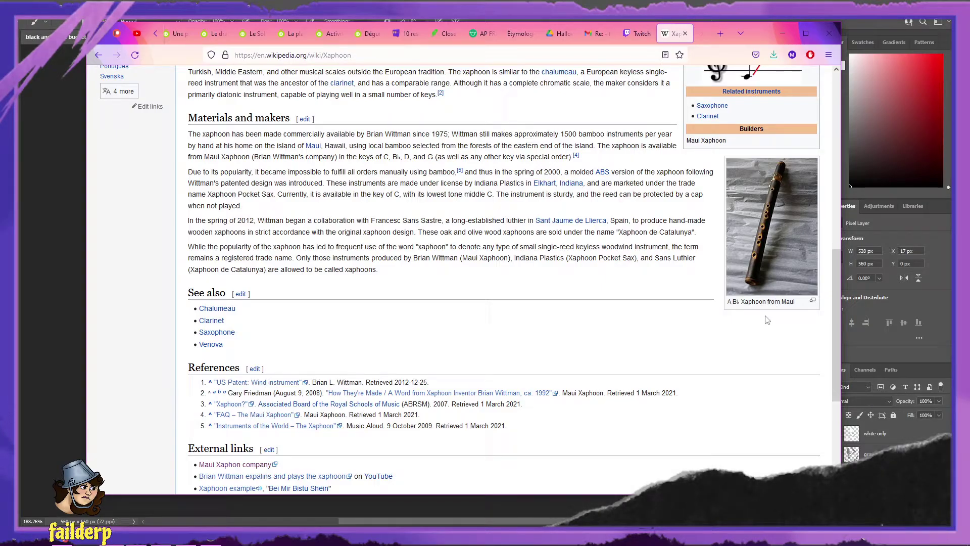
scroll(690, 329, up, 20)
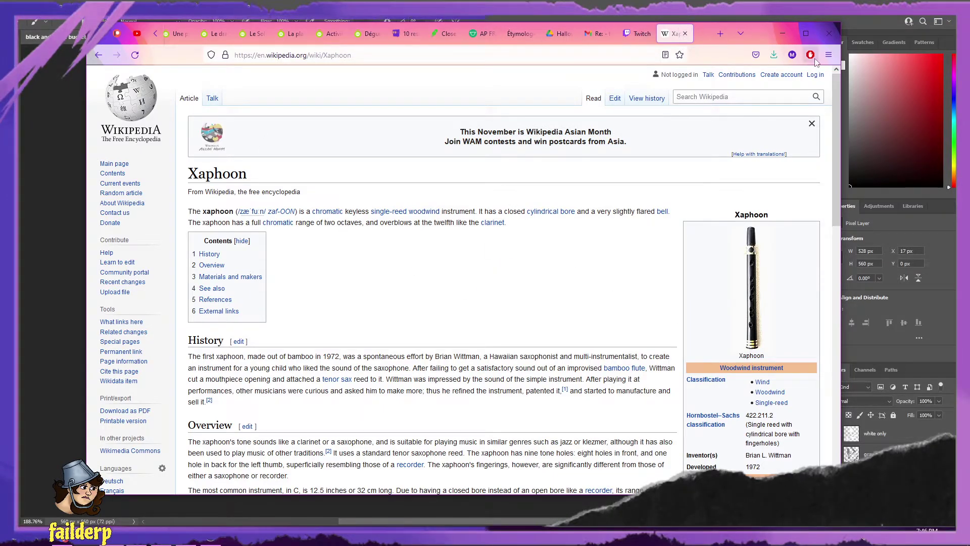
- Switch to the Photoshop drawing and smooth the outer edge of the hair behind the bucket on the "black only" layer using Brush and Eraser
drag(767, 37, 969, 137)
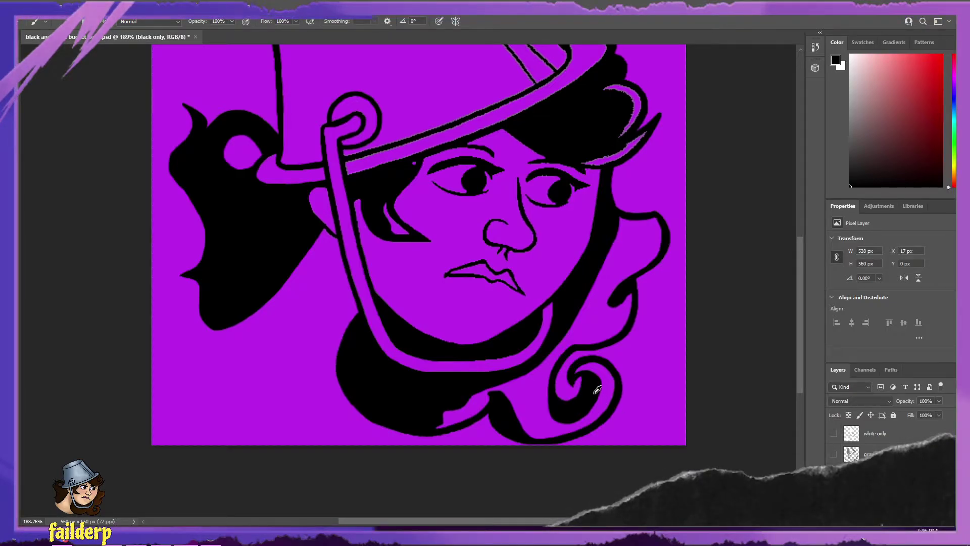
scroll(597, 388, up, 3)
scroll(539, 340, up, 4)
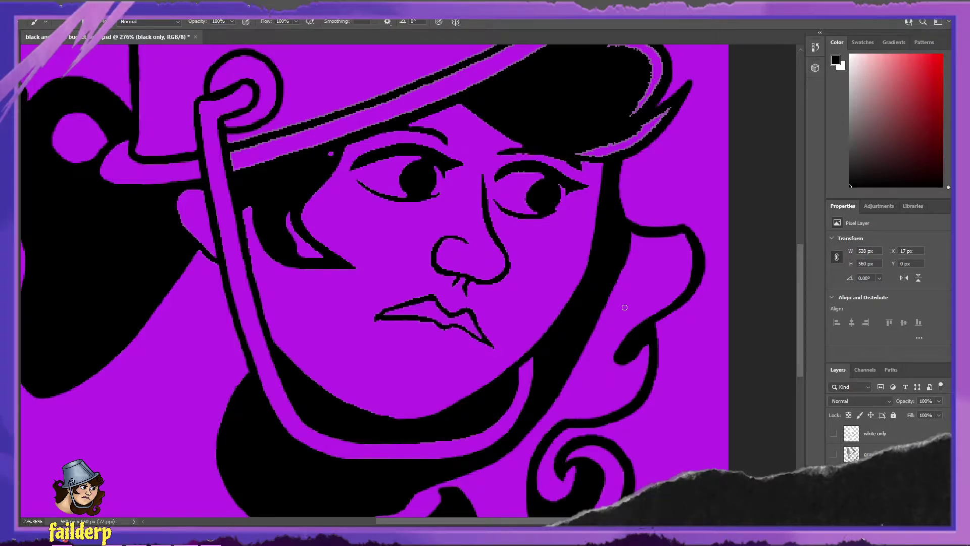
scroll(625, 309, up, 5)
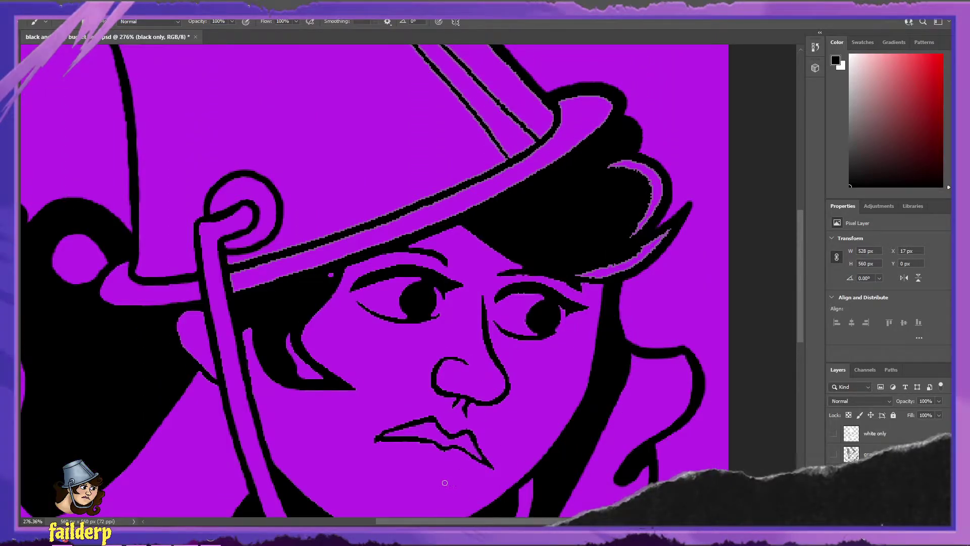
drag(458, 521, 372, 520)
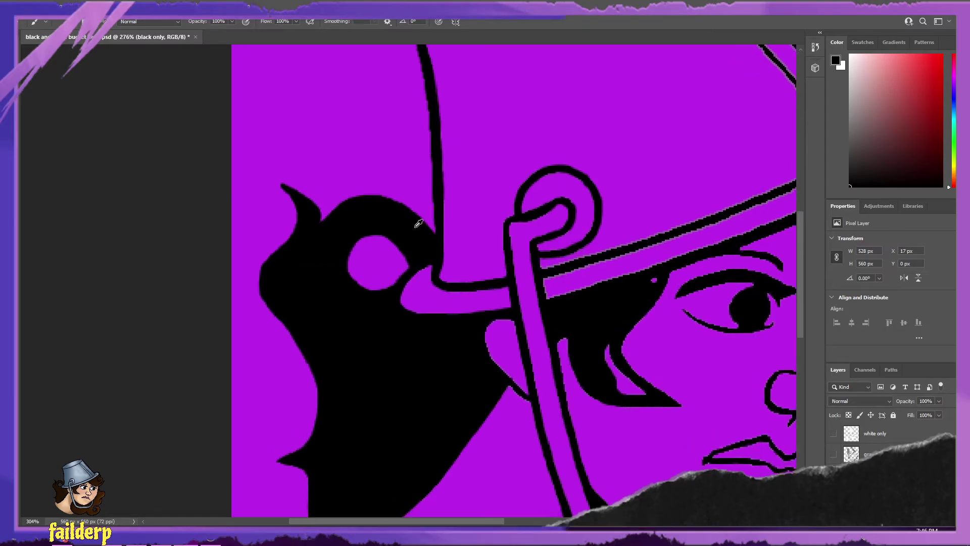
scroll(419, 222, up, 4)
scroll(406, 285, down, 1)
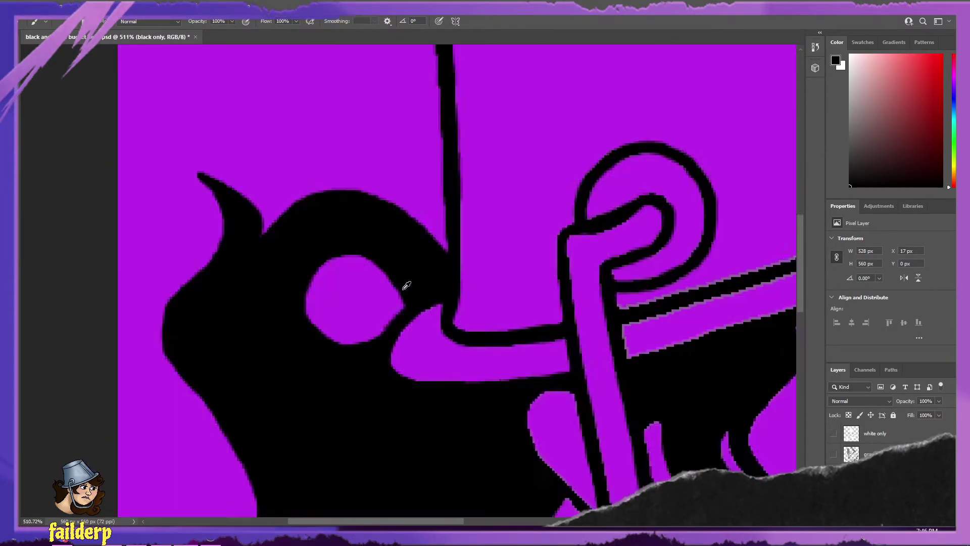
key(e)
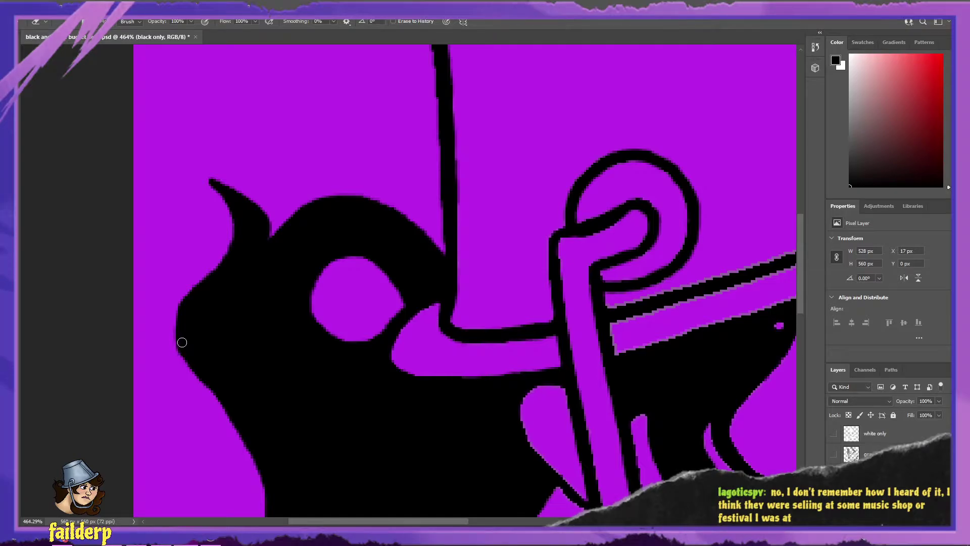
key(ctrl+z)
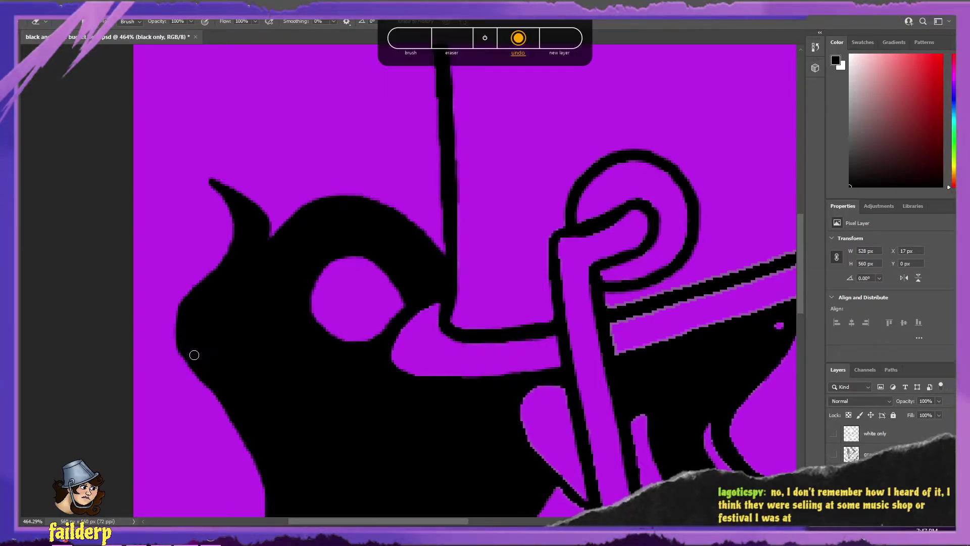
key(b)
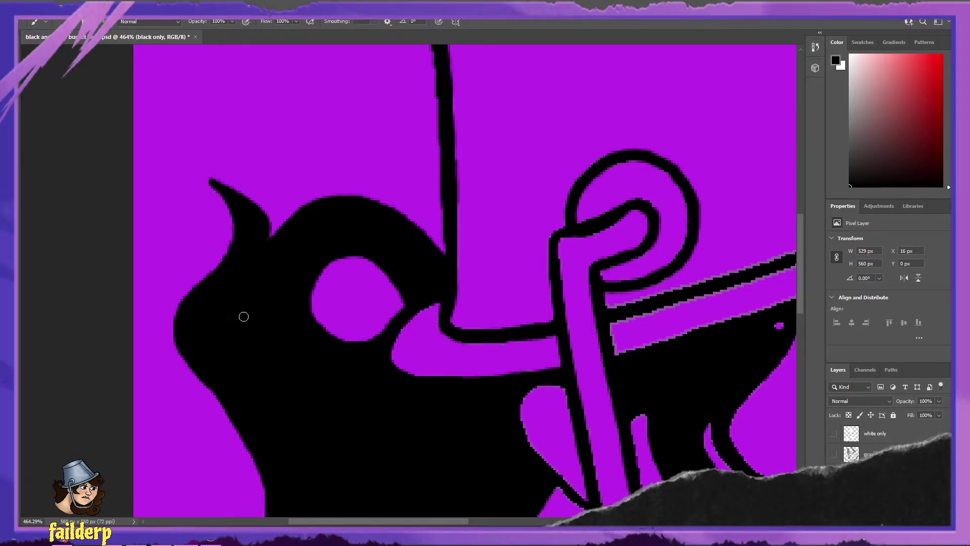
key(e)
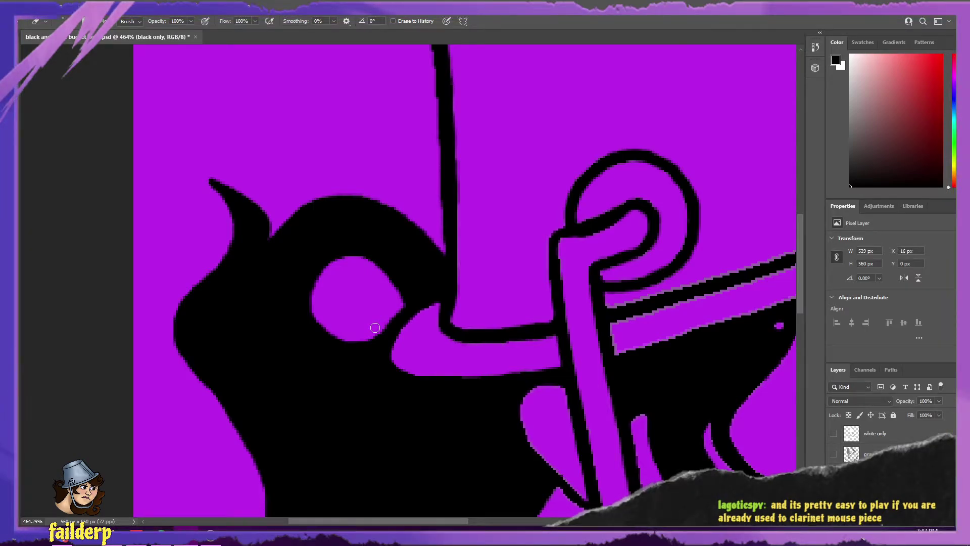
- Clean up the black outlines of the chin strap between the ear and the front hair lock, alternating Eraser and Brush
scroll(385, 458, down, 5)
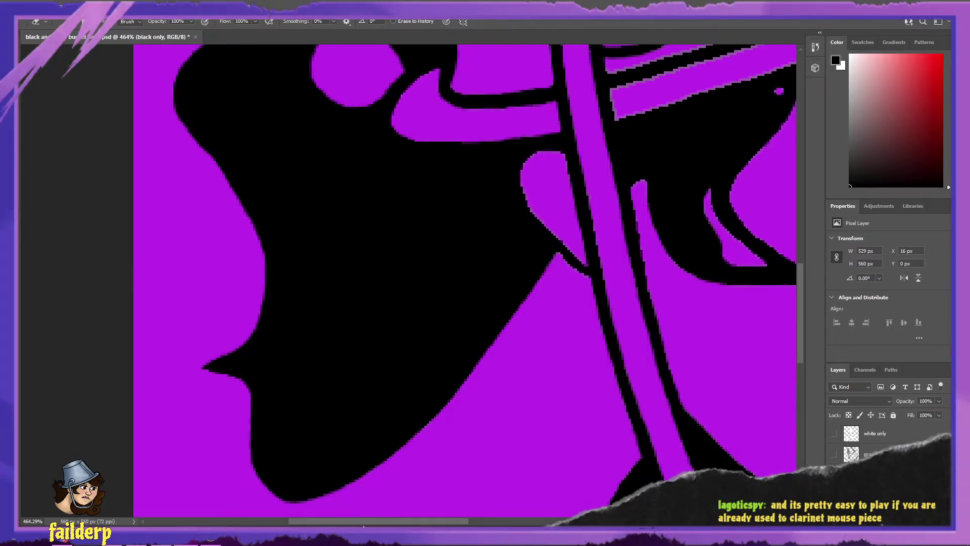
drag(367, 524, 441, 524)
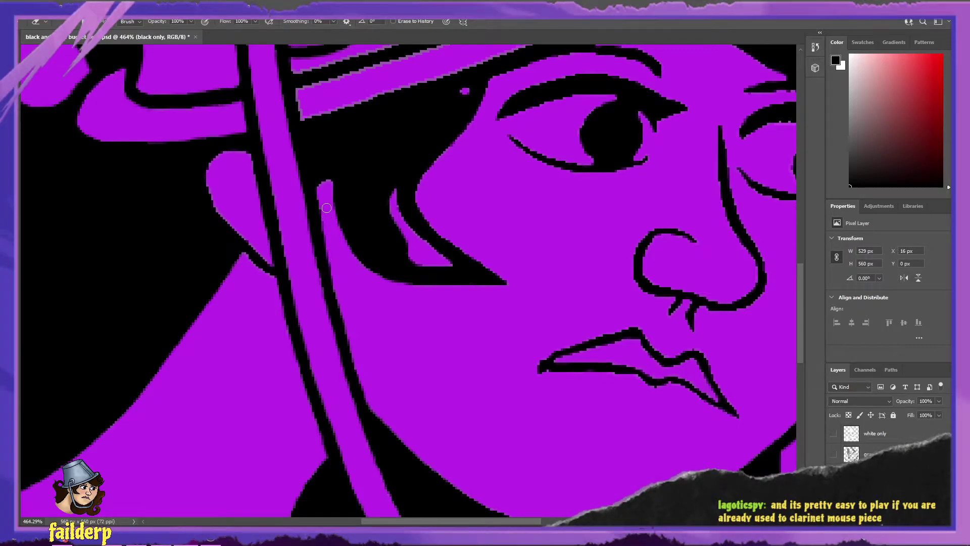
key(b)
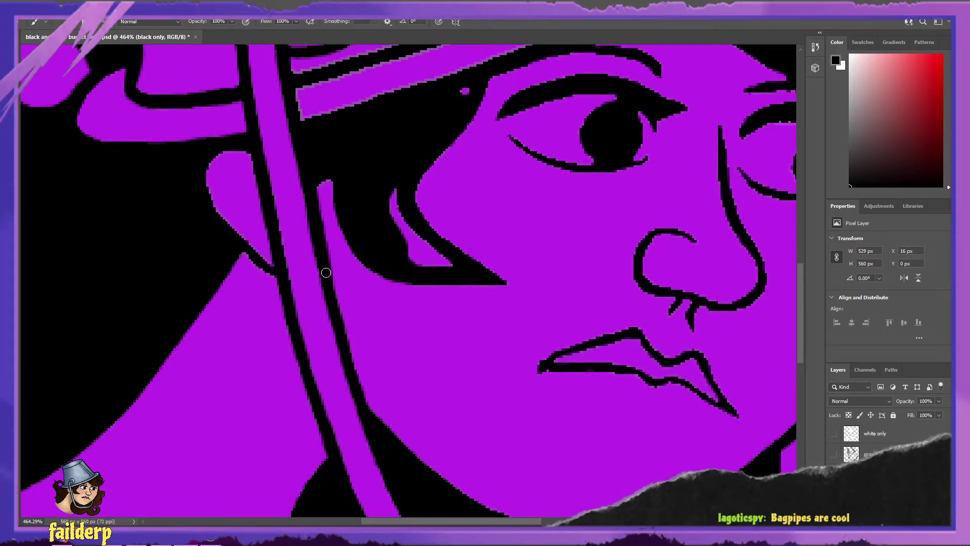
key(b)
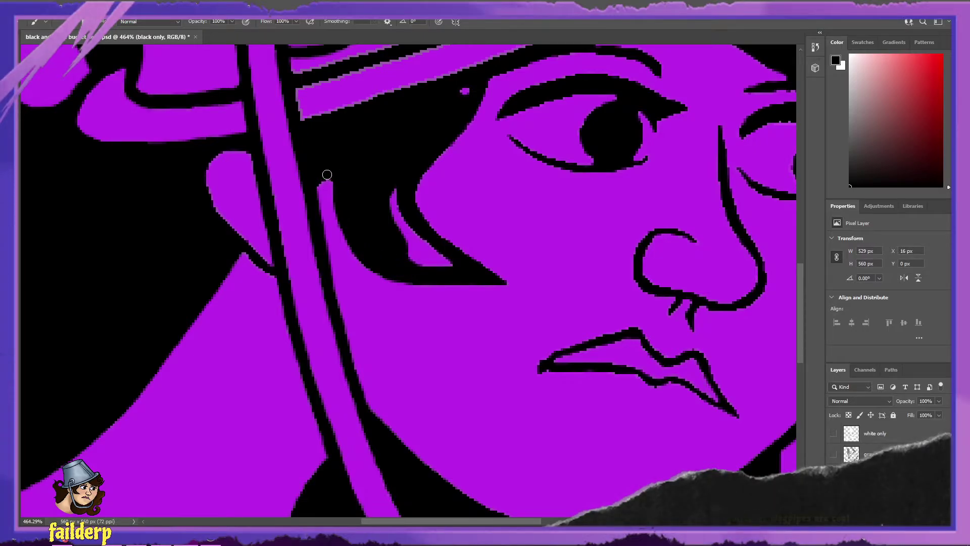
key(e)
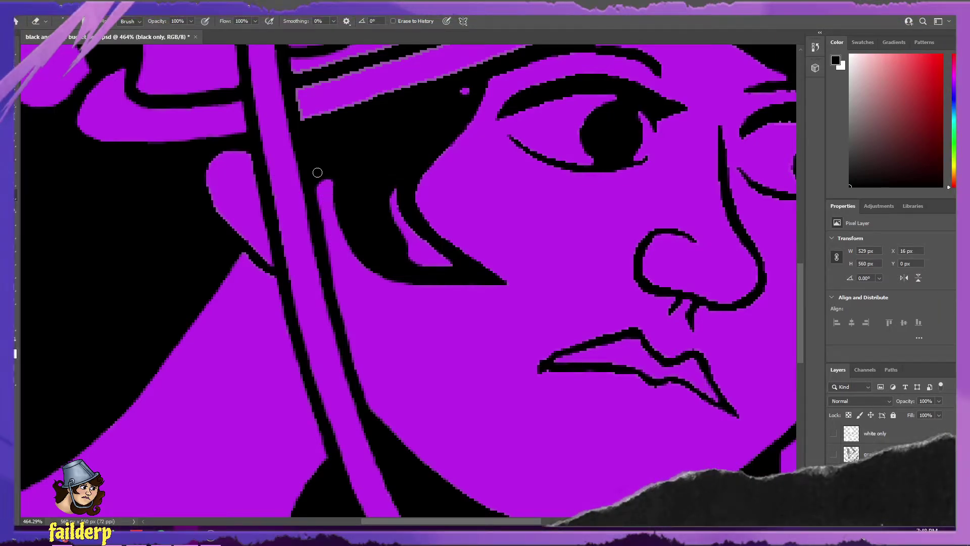
key(b)
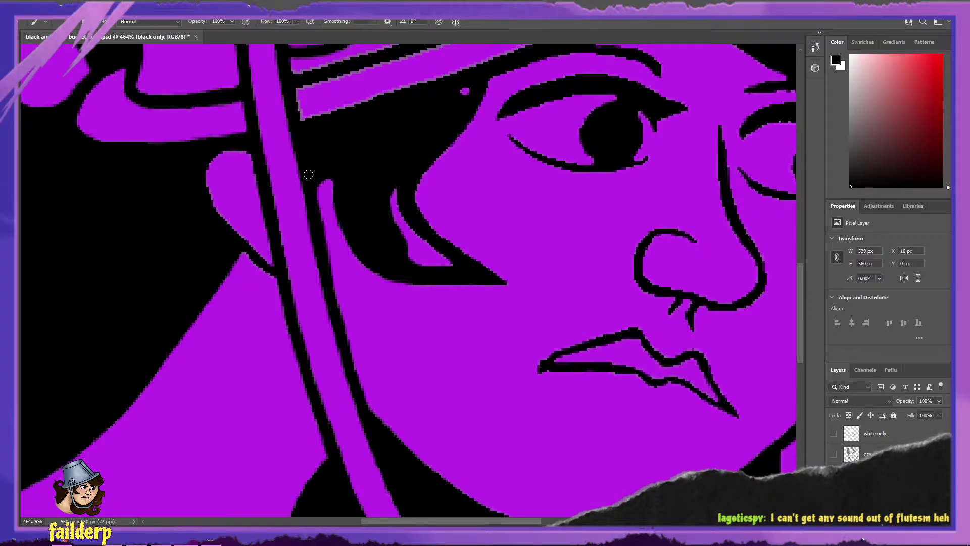
- Erase the gray fringe along the lower edge of the bucket's rim band beside the chin strap and touch up its black outline
scroll(305, 176, up, 4)
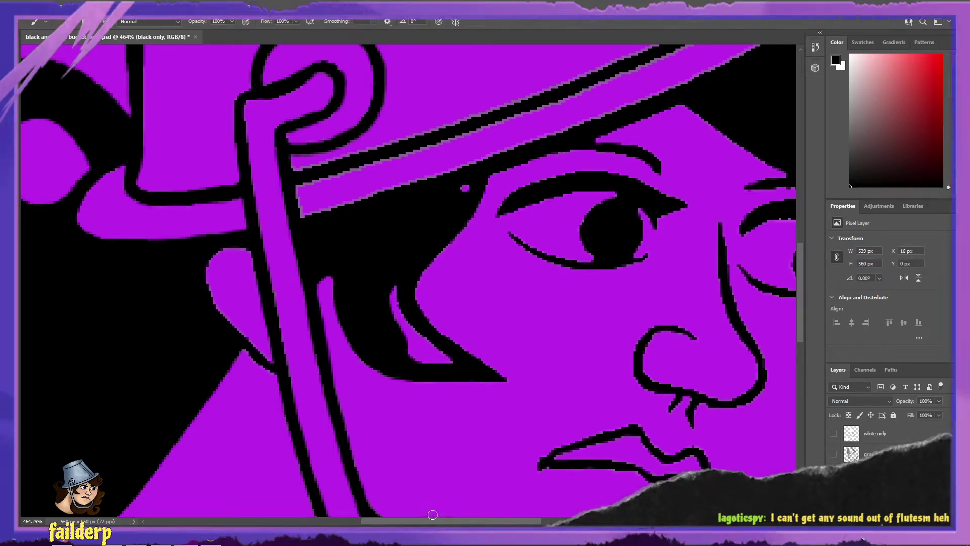
scroll(353, 341, up, 3)
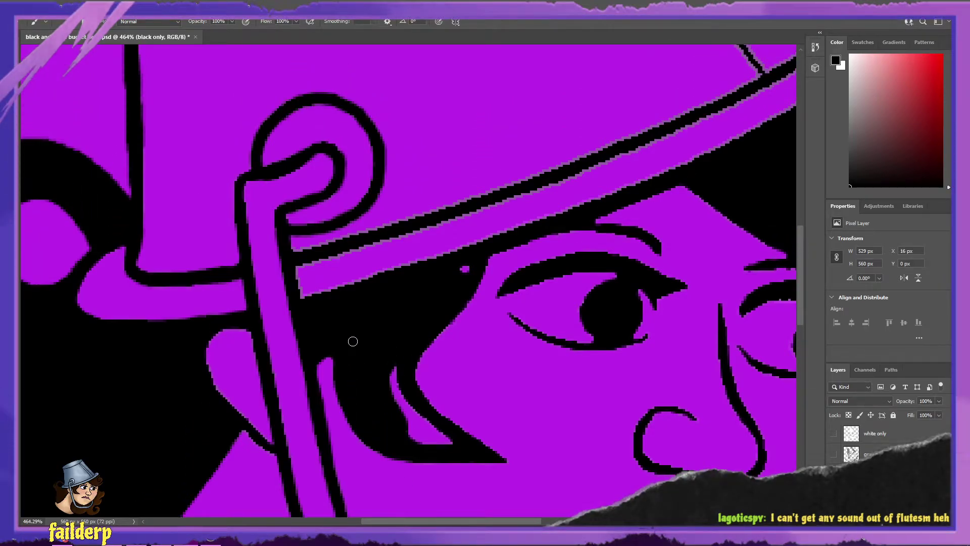
key(e)
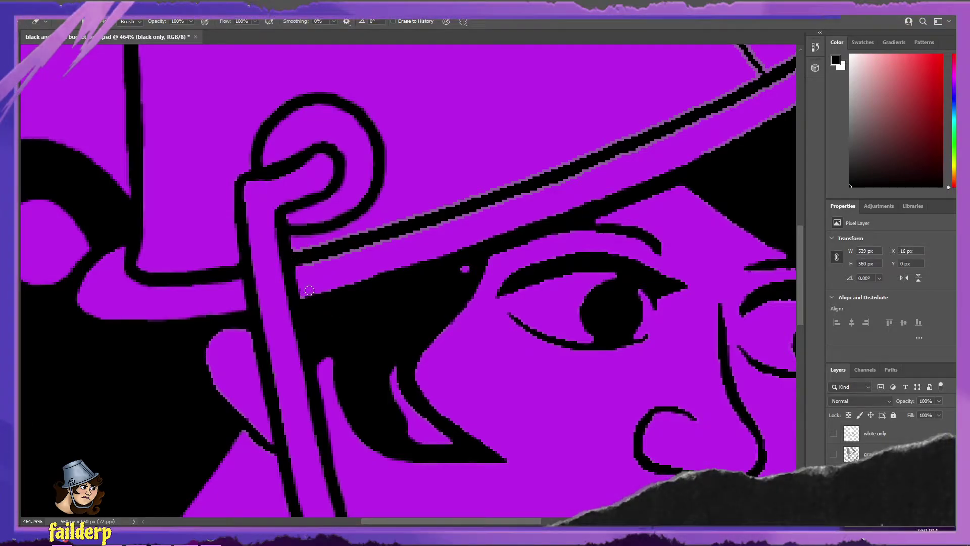
key(b)
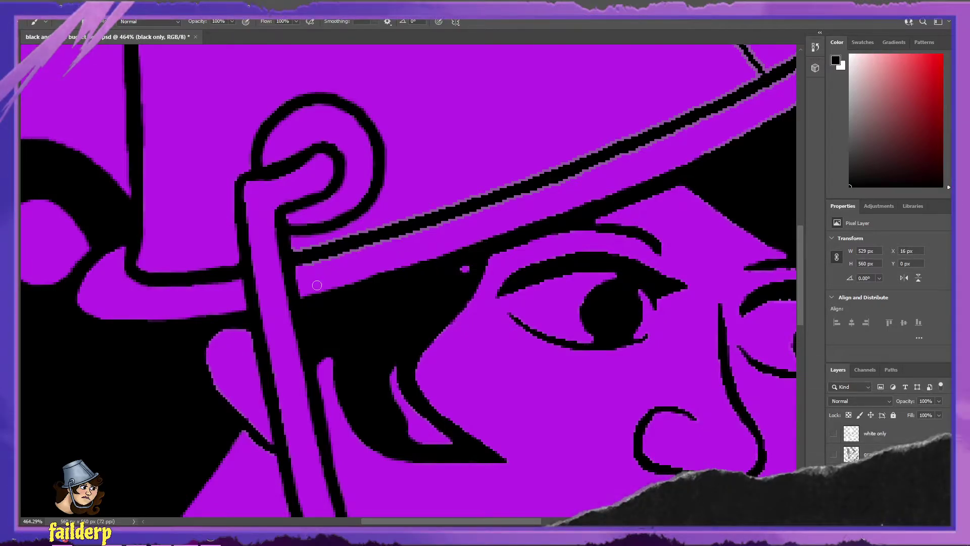
key(e)
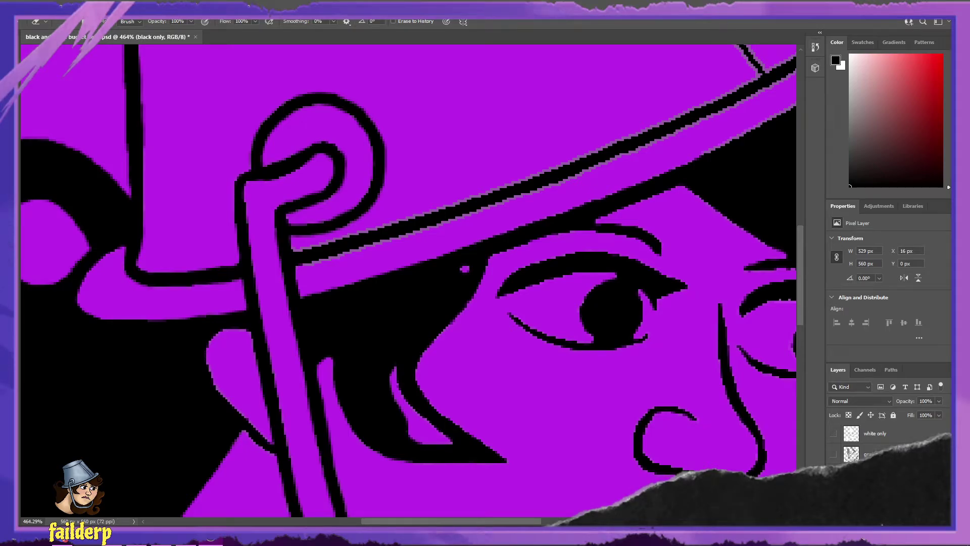
key(shift)
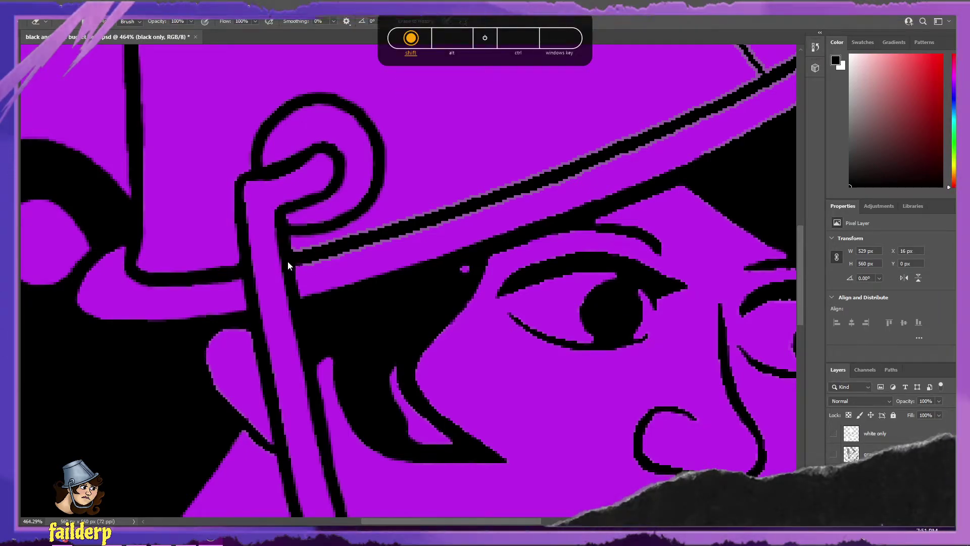
key(b)
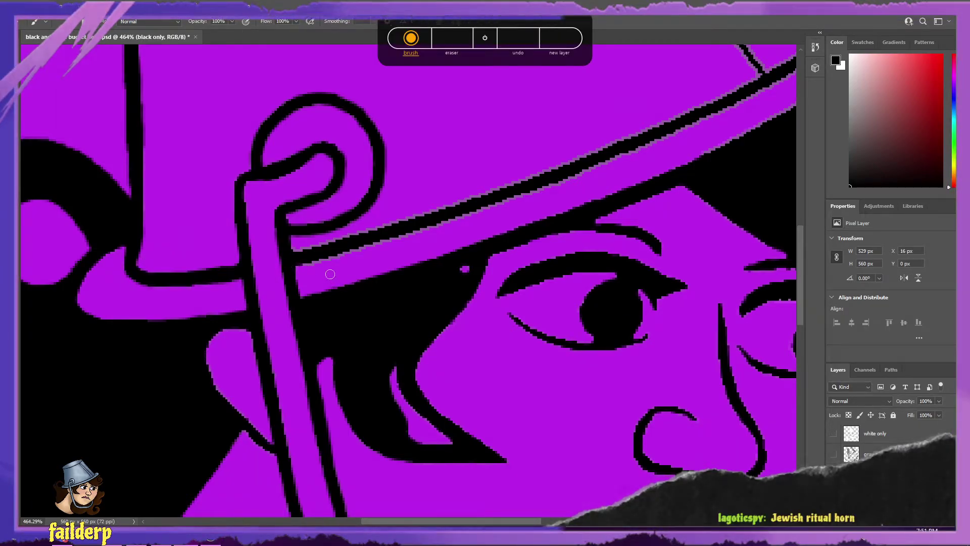
key(e)
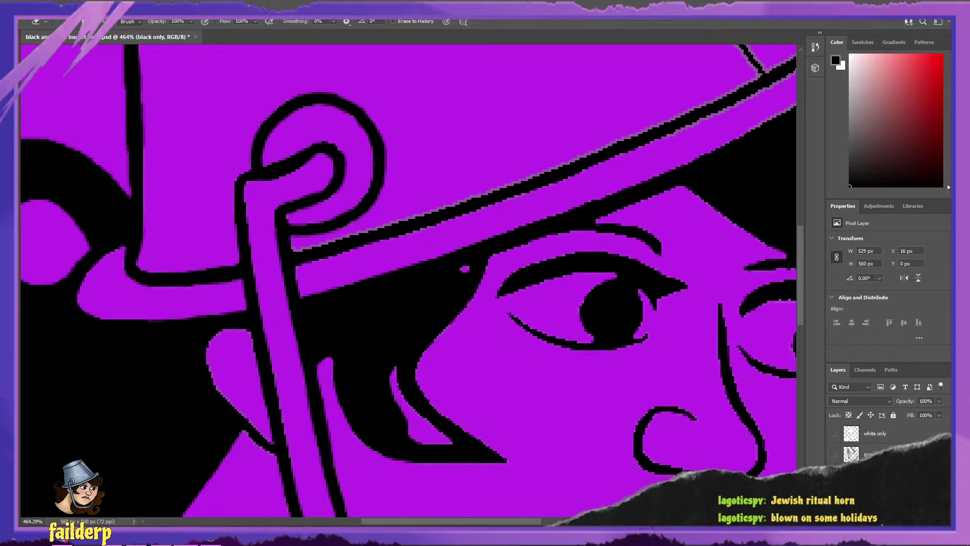
- Erase the gray fringe along the underside of the rim's upper outline, up to its curved end at the bucket's far side
drag(529, 523, 569, 521)
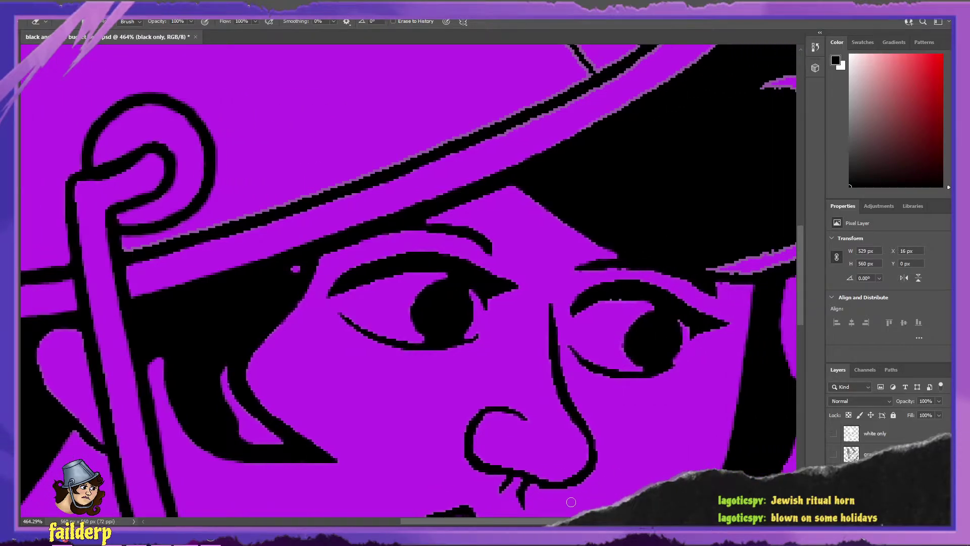
scroll(565, 395, up, 6)
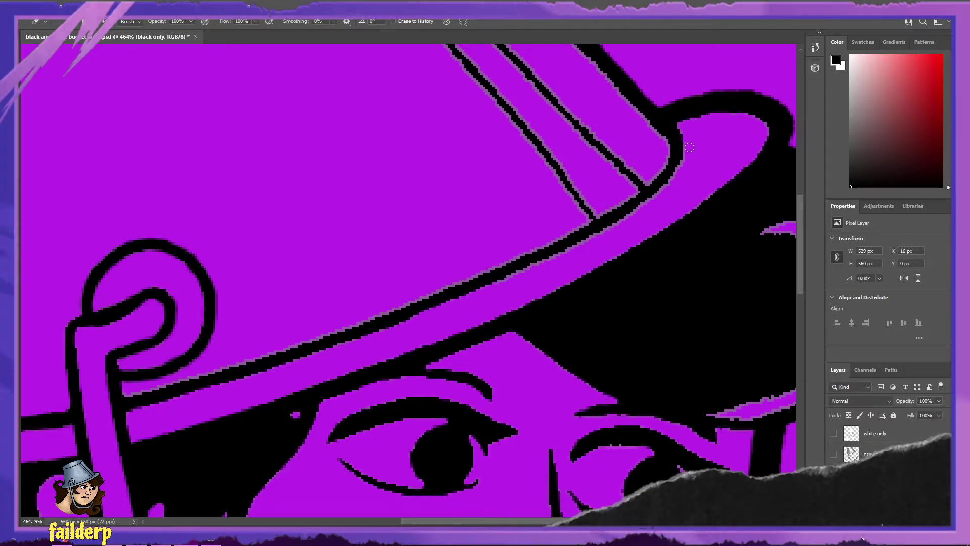
drag(688, 162, 673, 183)
- Compare the line art with the shaded layer beneath "3-tone test", hide that layer again, and clean the upper side of the rim outline
scroll(892, 444, down, 3)
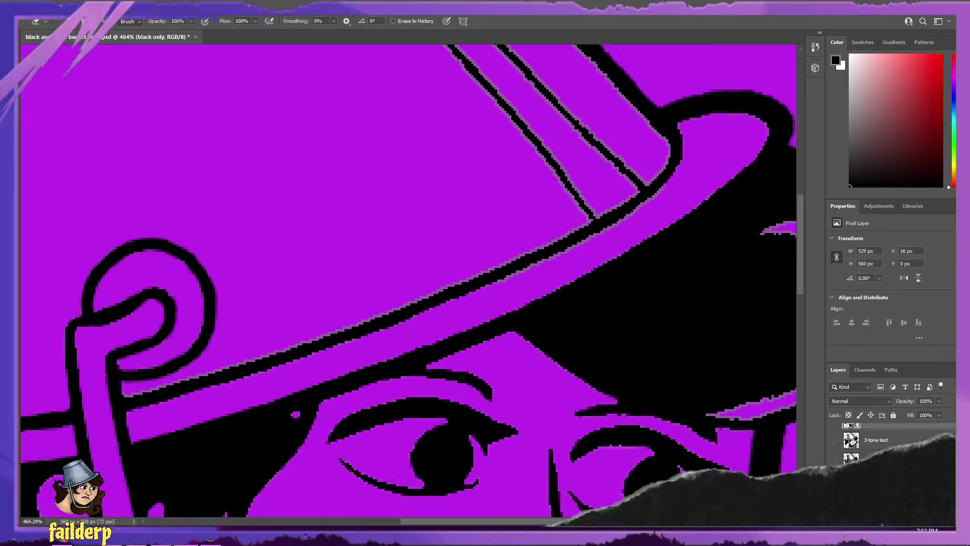
click(833, 461)
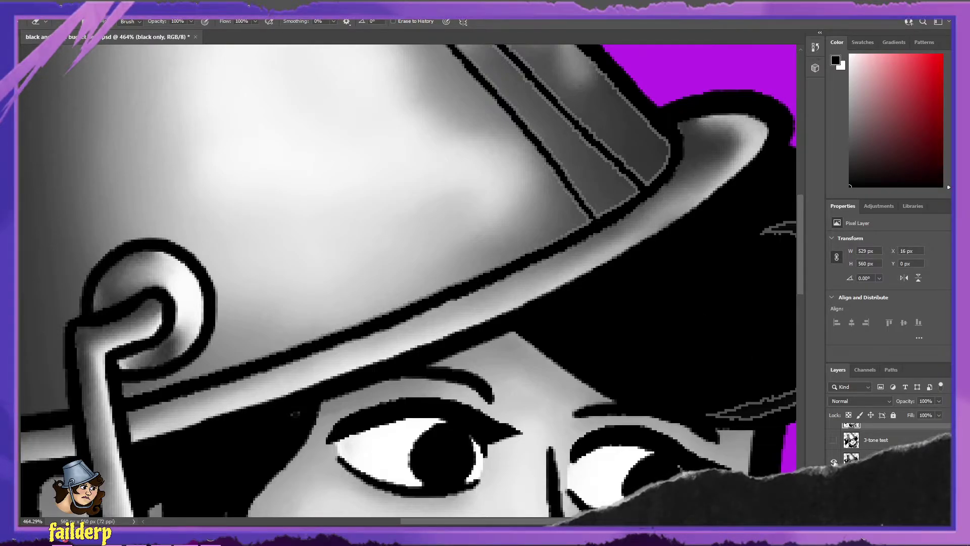
click(834, 462)
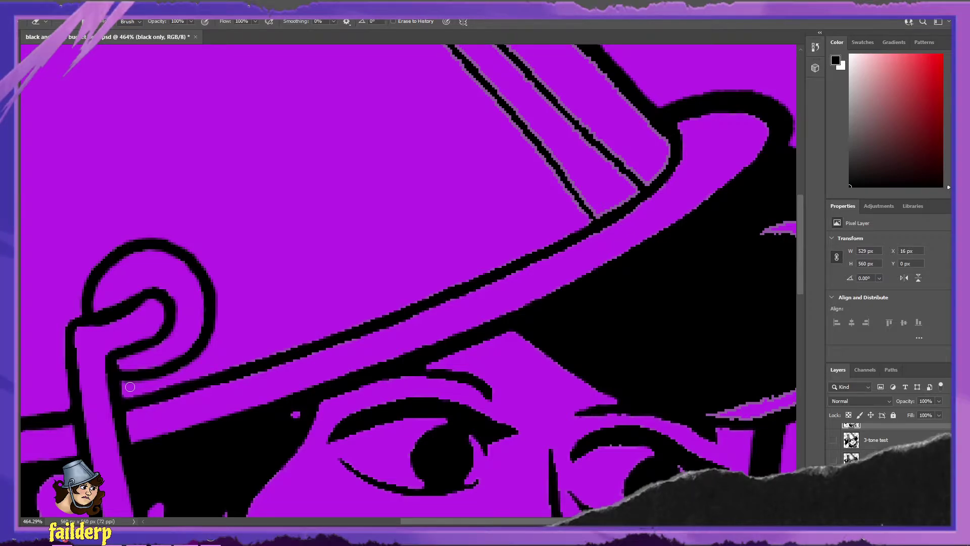
key(b)
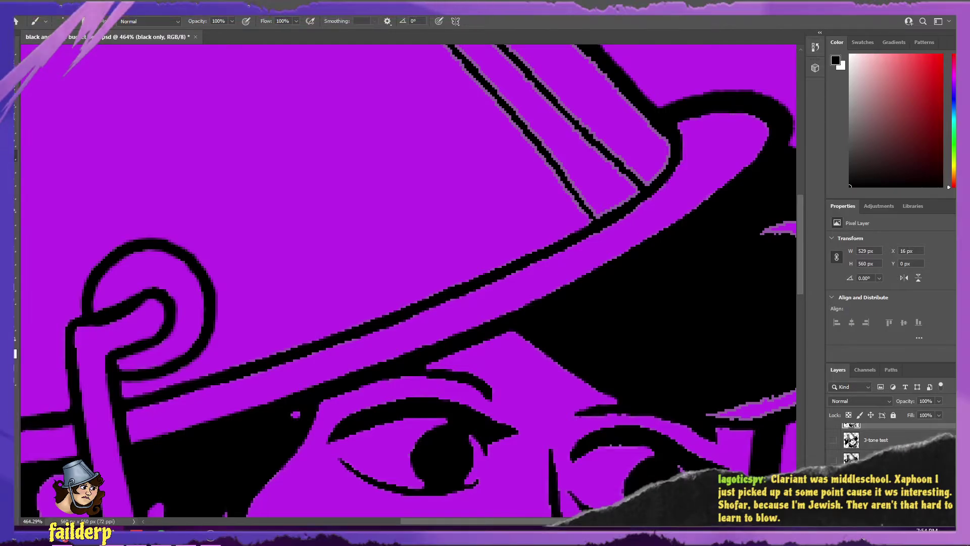
- Bring over the browser's "shofar blowing" image results and examine the Friendship Circle, My Jewish Learning and Temple Beth Miriam photos
drag(969, 59, 724, 36)
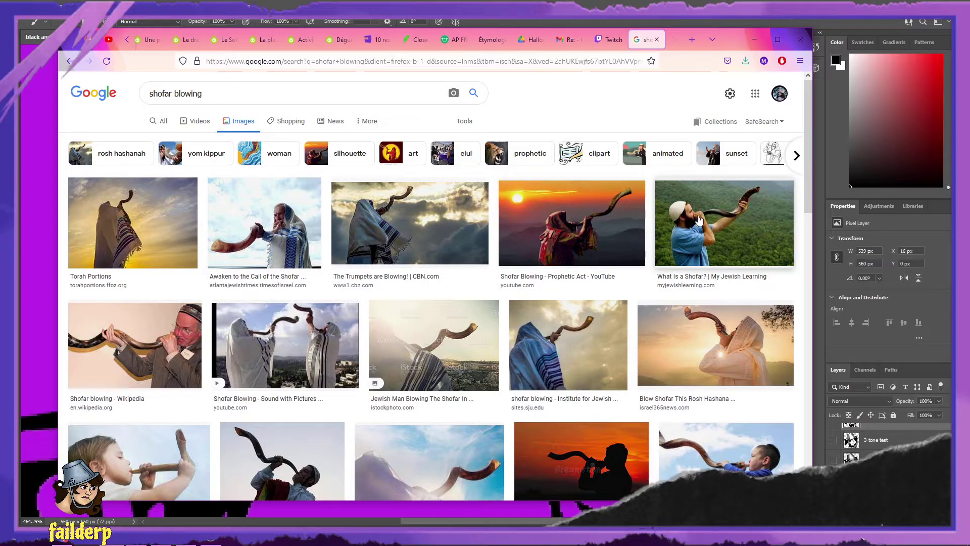
click(707, 455)
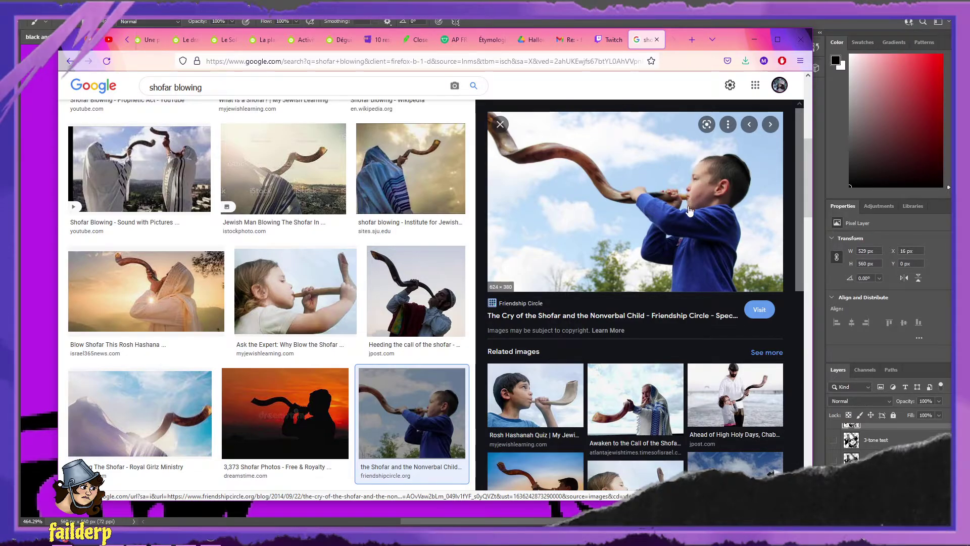
click(536, 399)
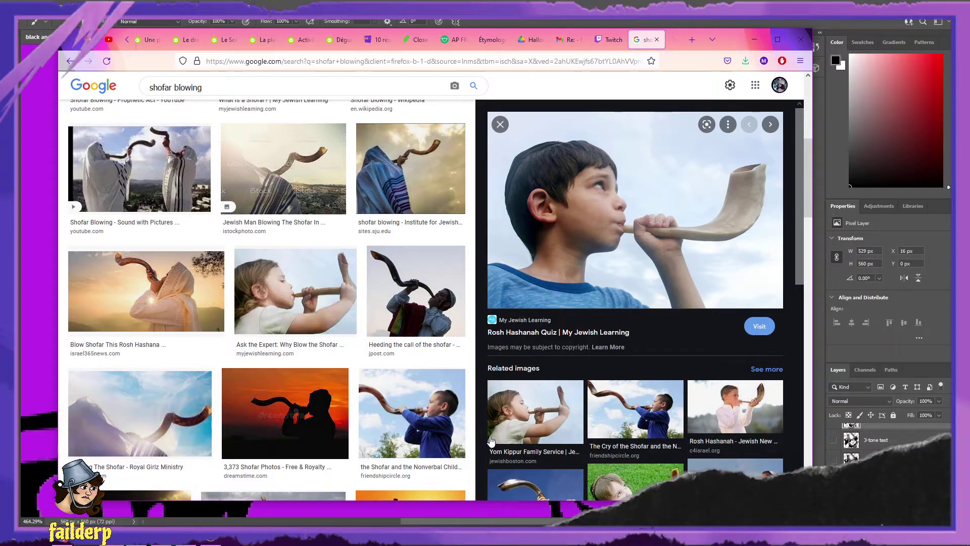
scroll(500, 419, down, 3)
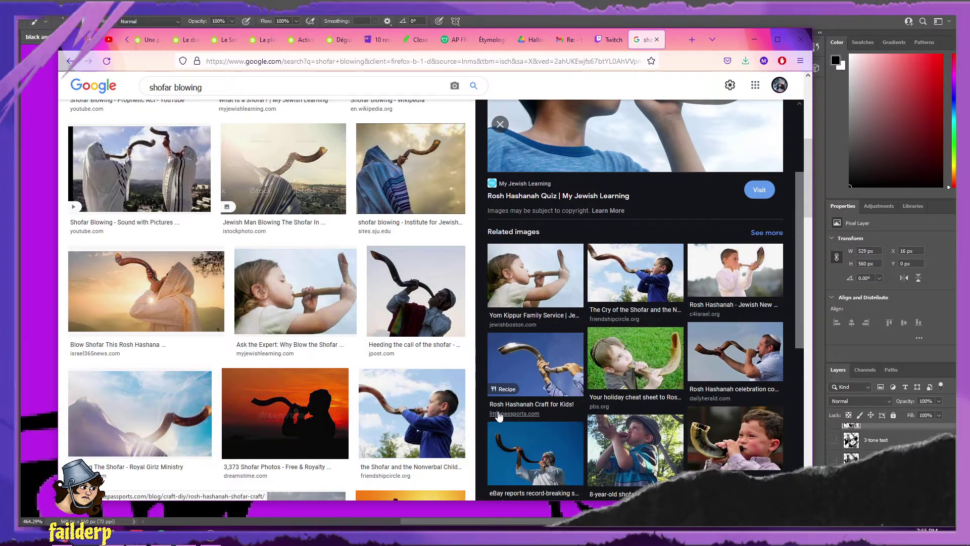
click(724, 424)
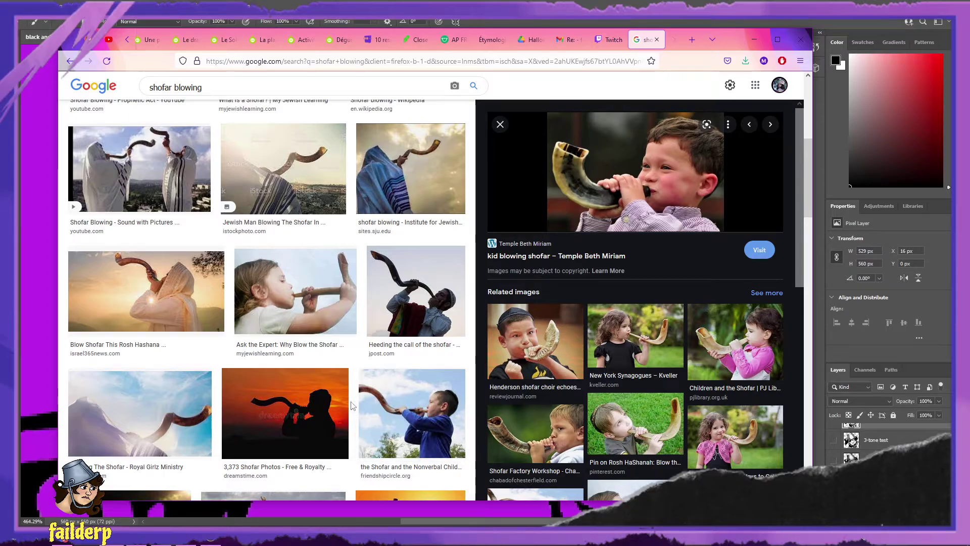
- View the "Man Blowing Shofar for Rosh Hashanah" poster and the Reform Judaism photo, browse further results, and move the browser away
scroll(383, 430, down, 4)
scroll(354, 399, down, 2)
click(419, 344)
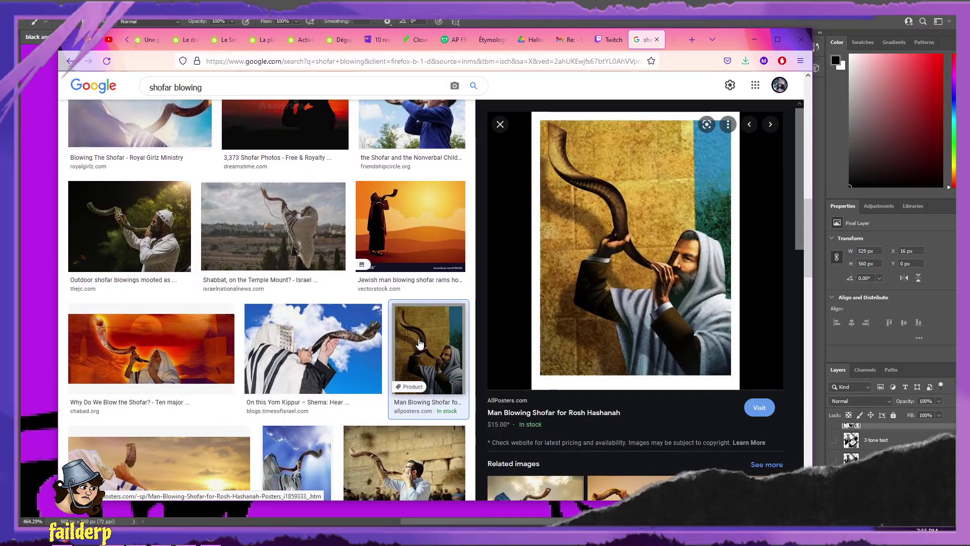
scroll(404, 328, down, 4)
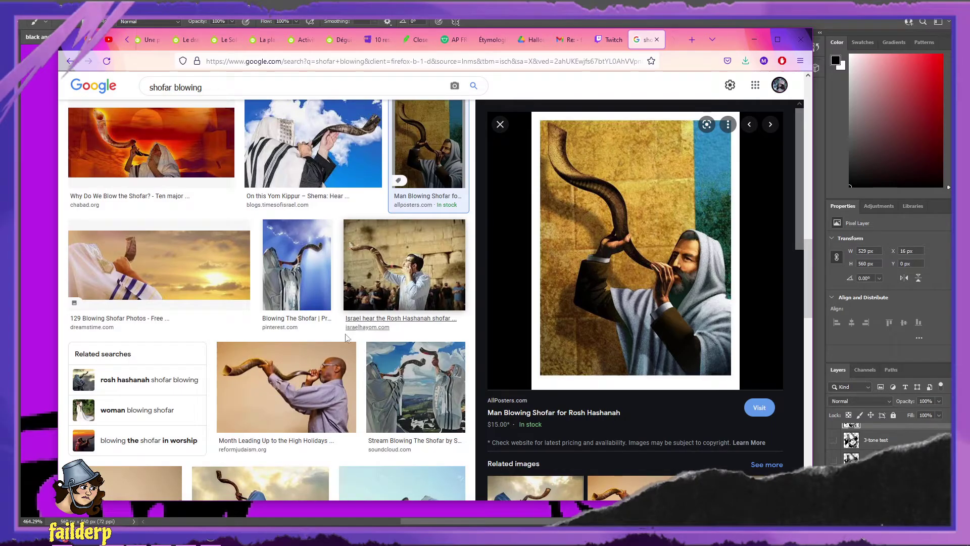
click(310, 400)
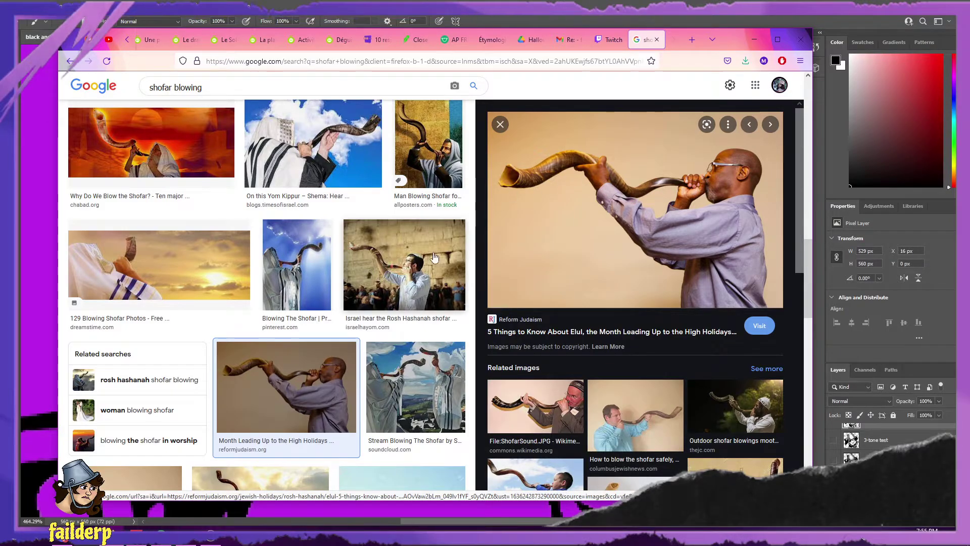
scroll(328, 358, down, 5)
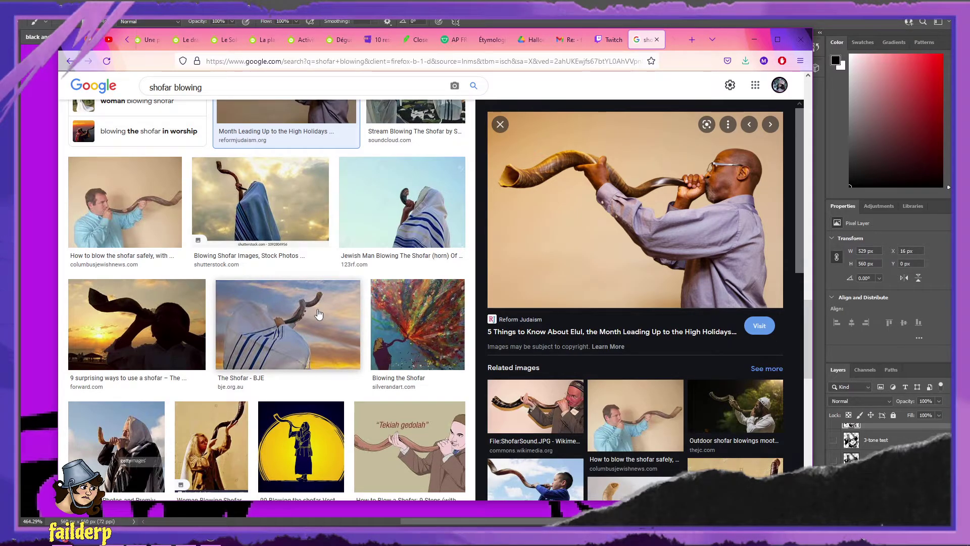
drag(736, 40, 969, 61)
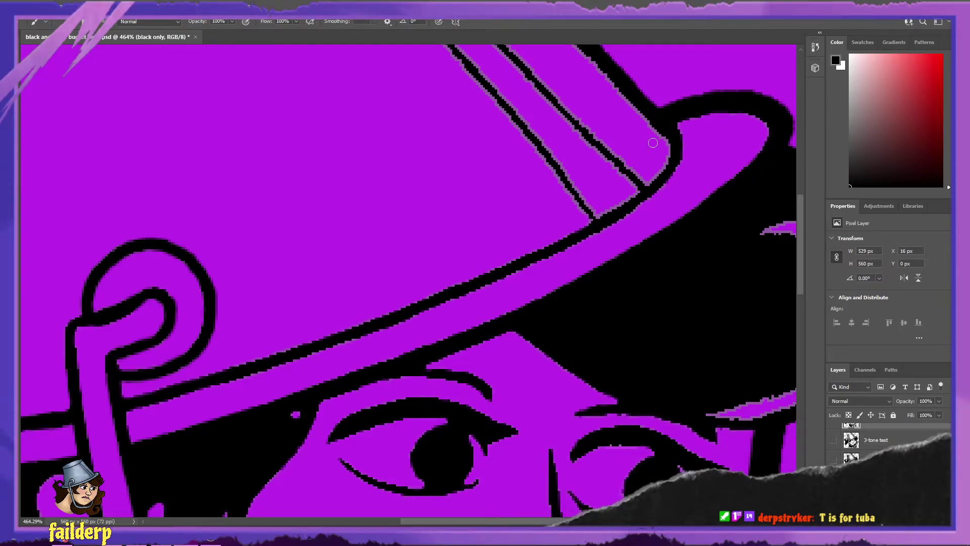
- Even out the thickness of the rim's upper outline along its lower edge using Eraser and Brush, undoing unwanted strokes
key(e)
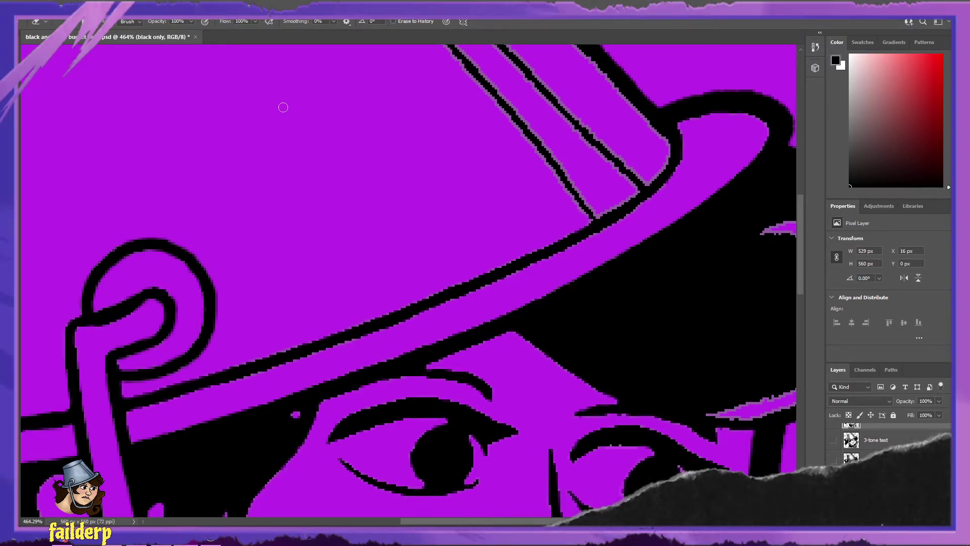
key(b)
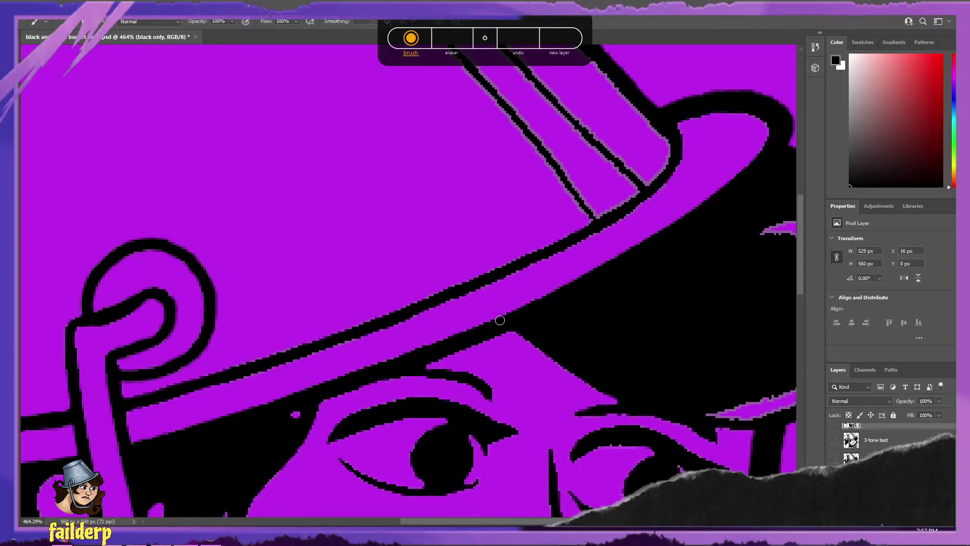
key(ctrl+z)
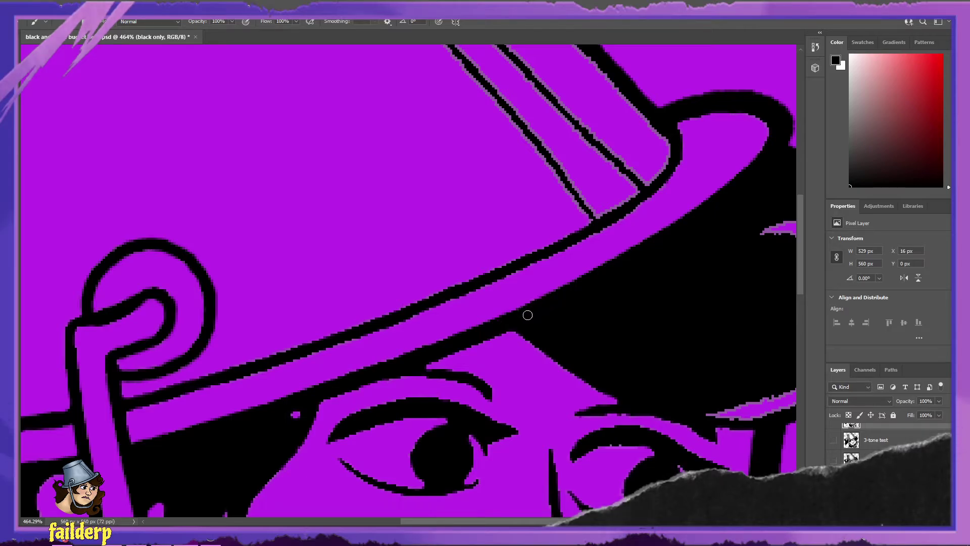
key(e)
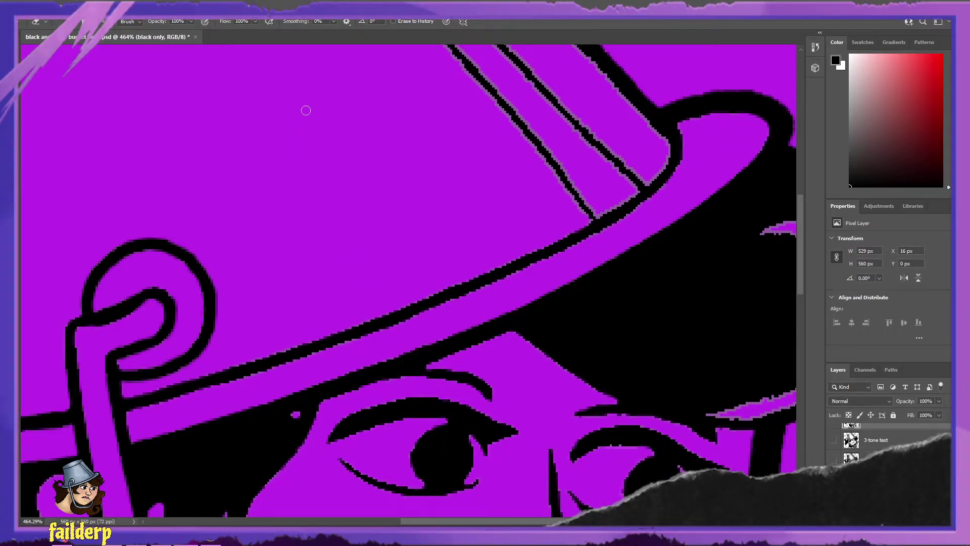
key(b)
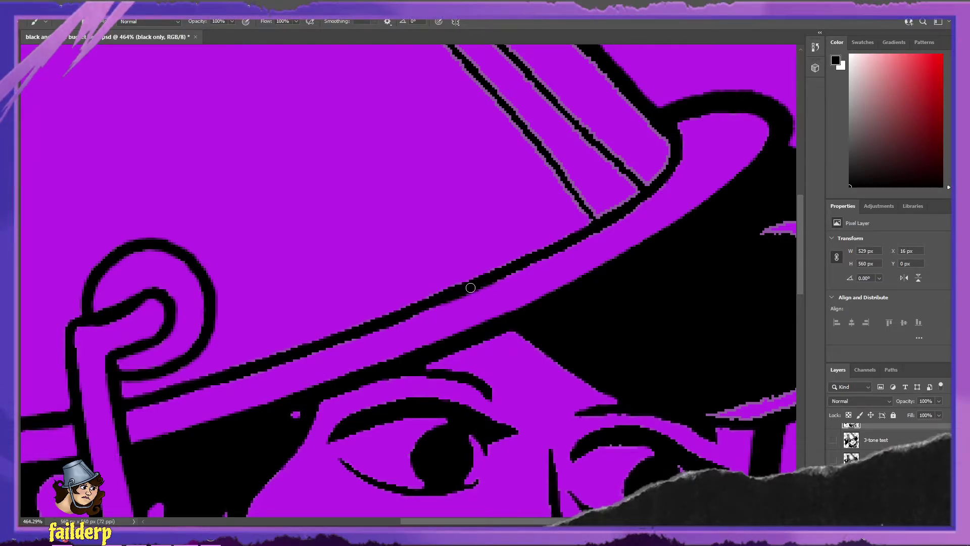
drag(489, 280, 527, 263)
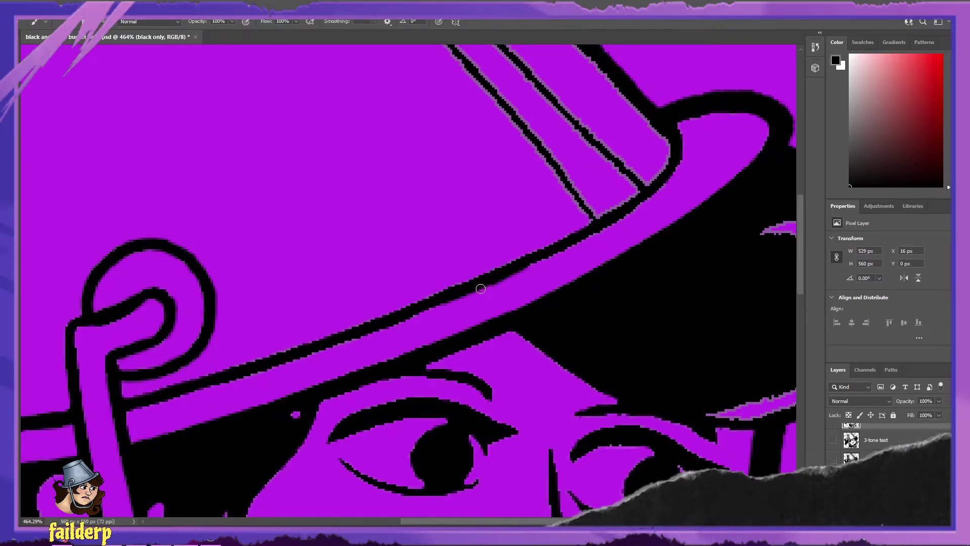
key(ctrl+z)
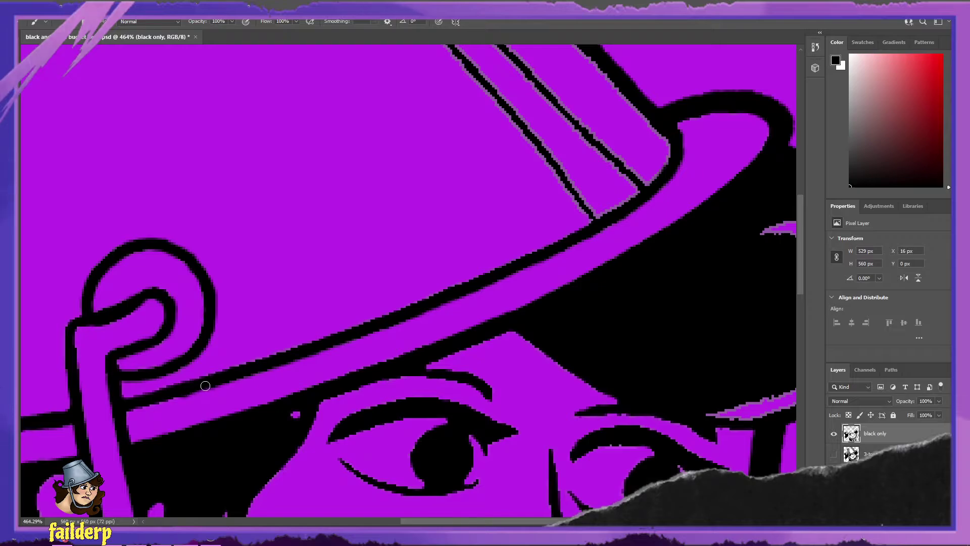
- Smooth the upper edge of the rim outline between the handle hook and the bucket's vertical bands, alternating Brush and Eraser
key(ctrl+z)
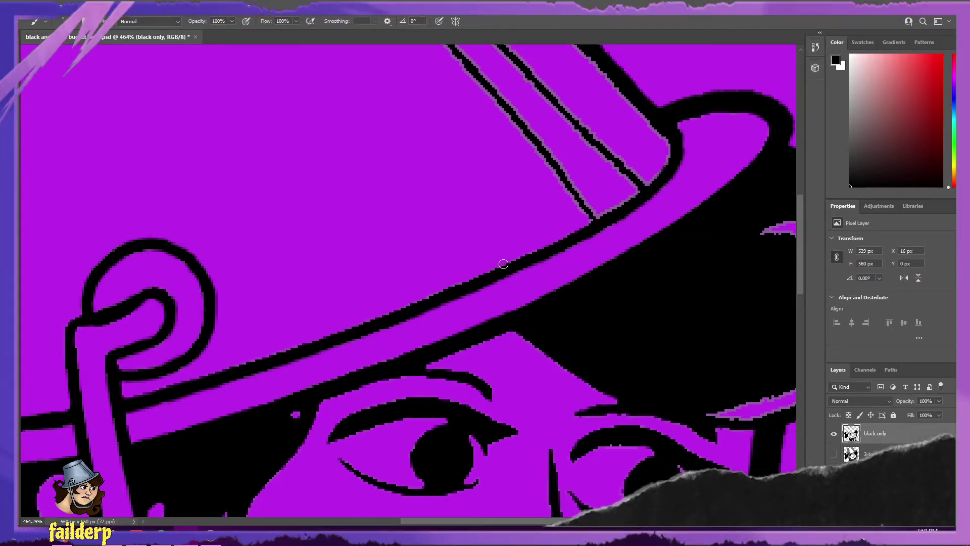
key(e)
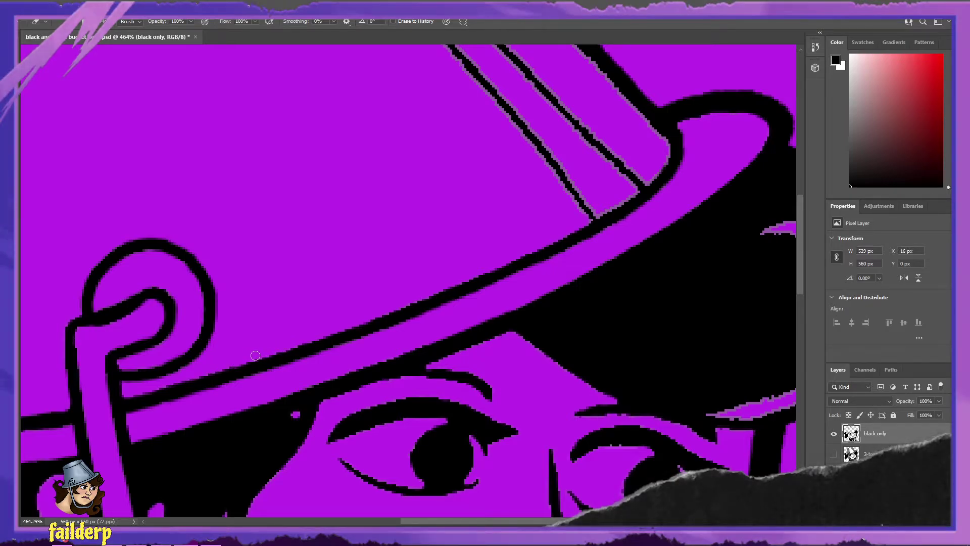
key(b)
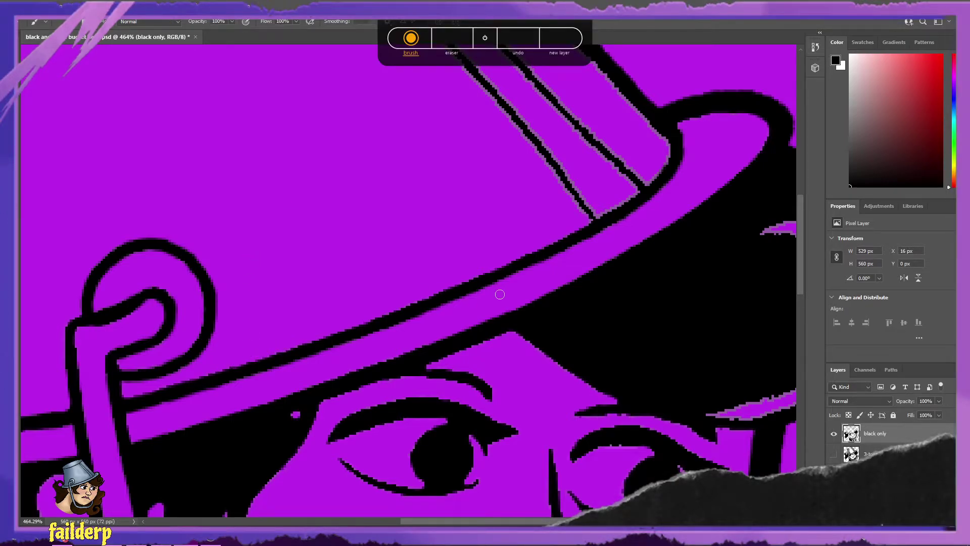
key(e)
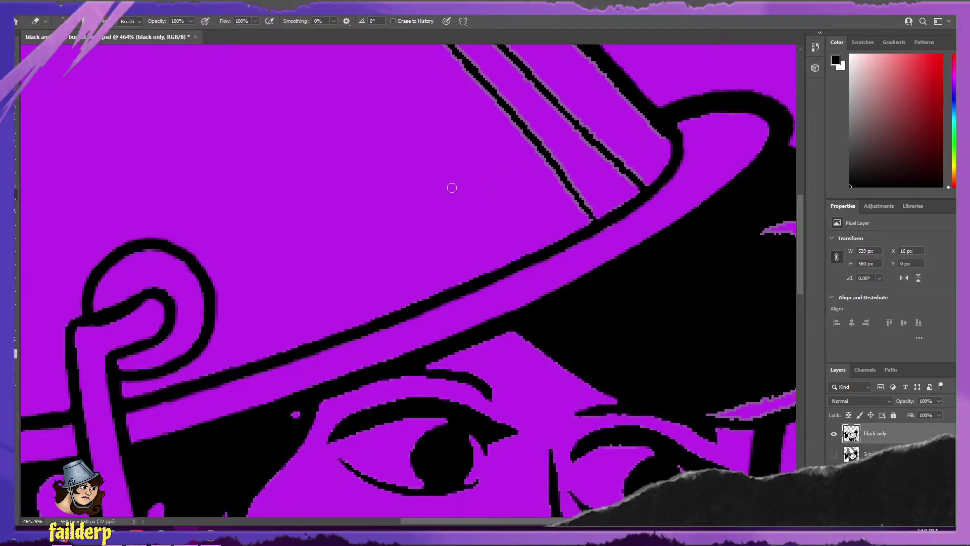
- Touch up the rim's upper outline toward the bucket's vertical bands with the Brush, undoing an unwanted stroke
key(b)
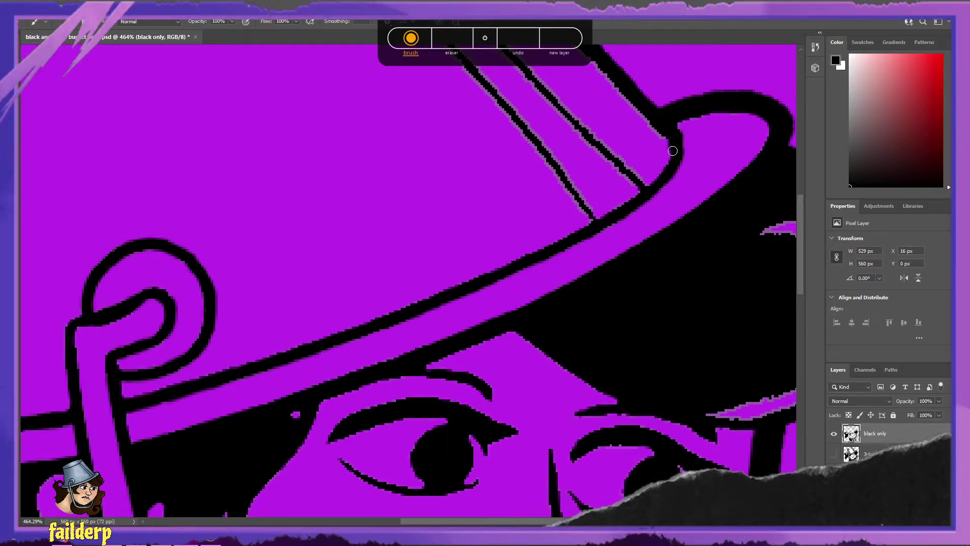
key(ctrl+z)
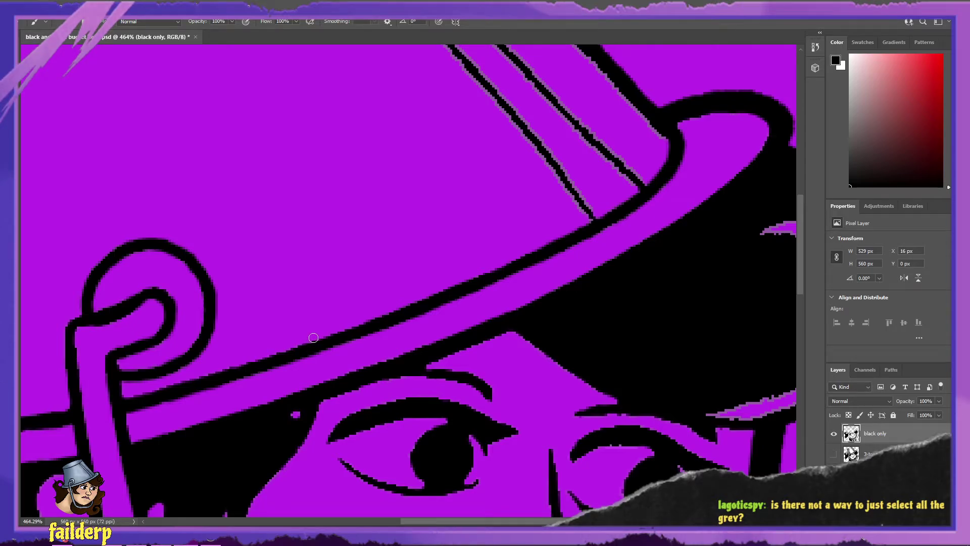
- Hide the line art and purple background, and view the full-colour character and its grayscale version
click(833, 454)
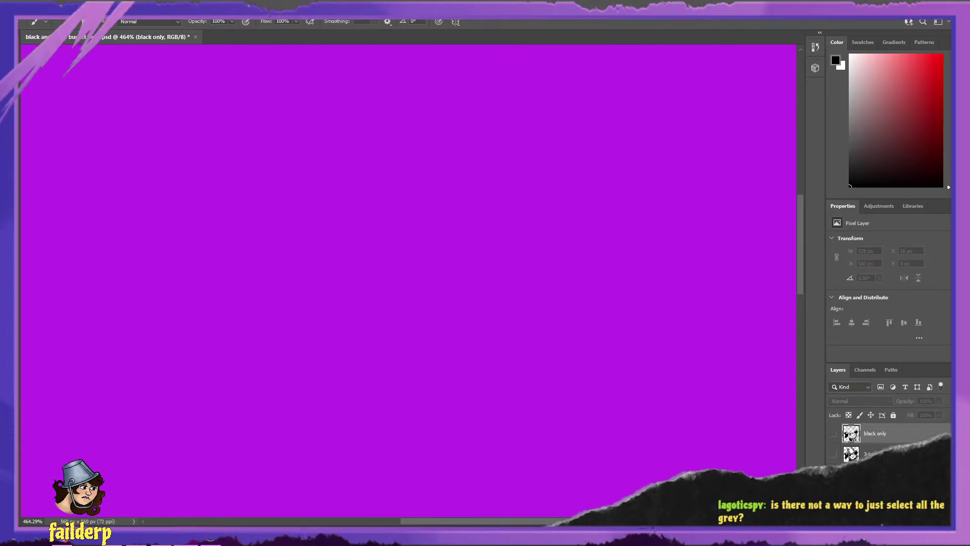
click(833, 499)
scroll(503, 367, down, 5)
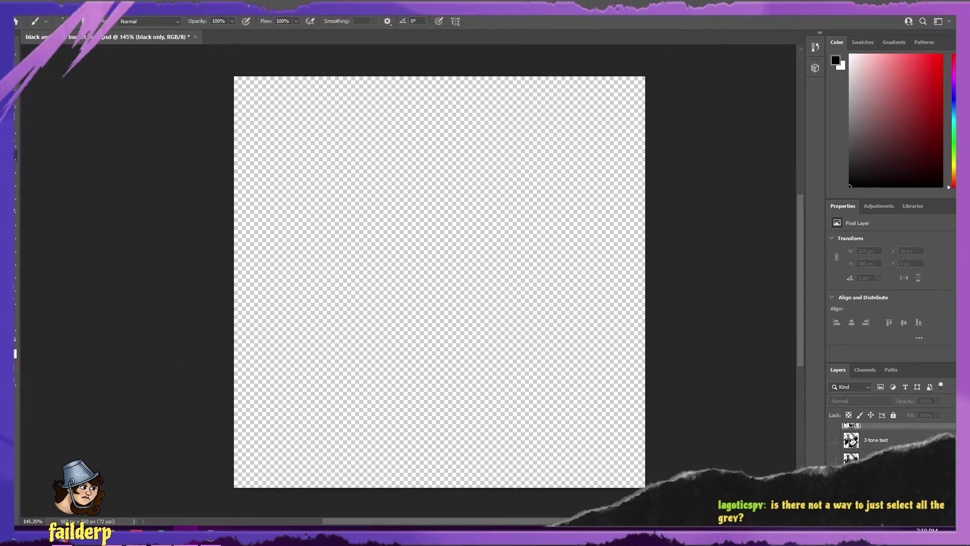
click(833, 480)
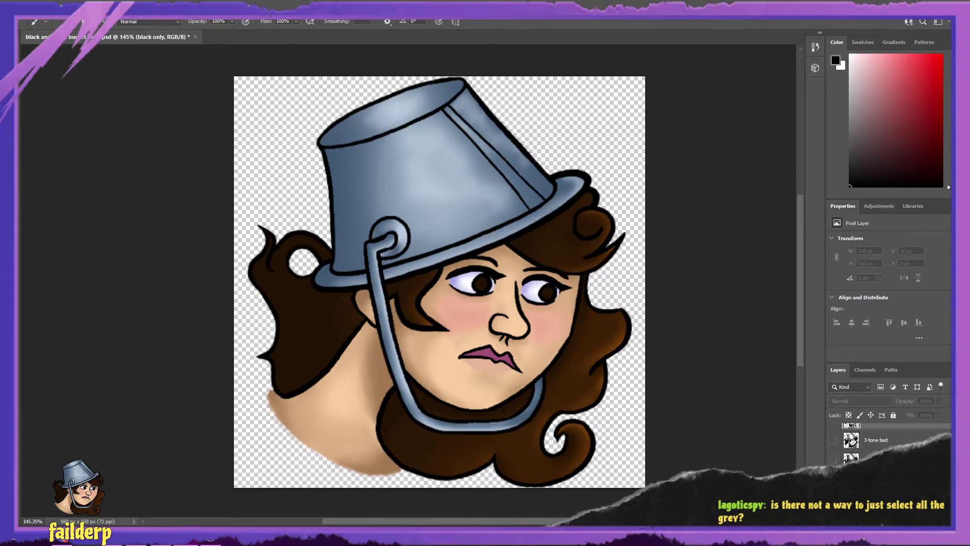
click(834, 463)
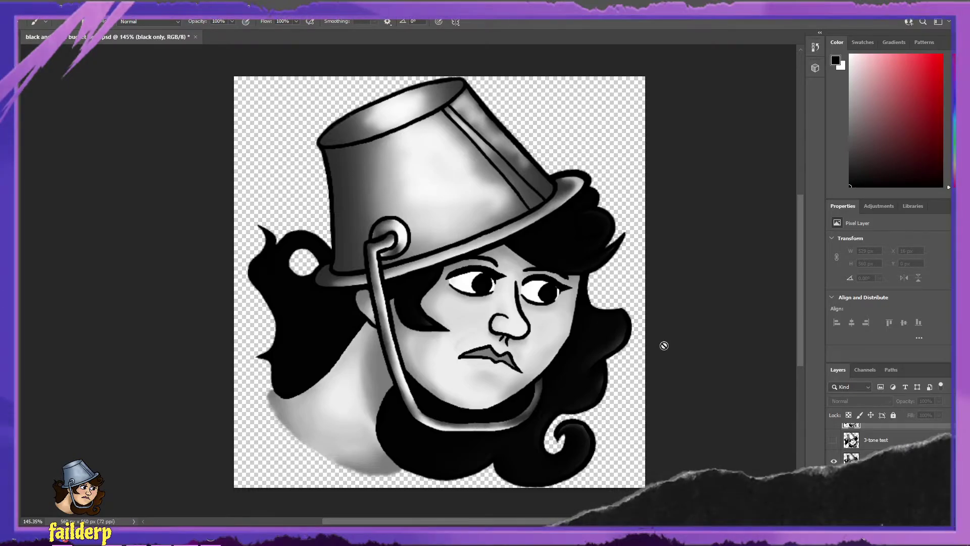
- Compare the "3-tone test" layer with the grayscale version by toggling its visibility, and examine its shading up close
click(834, 461)
click(834, 440)
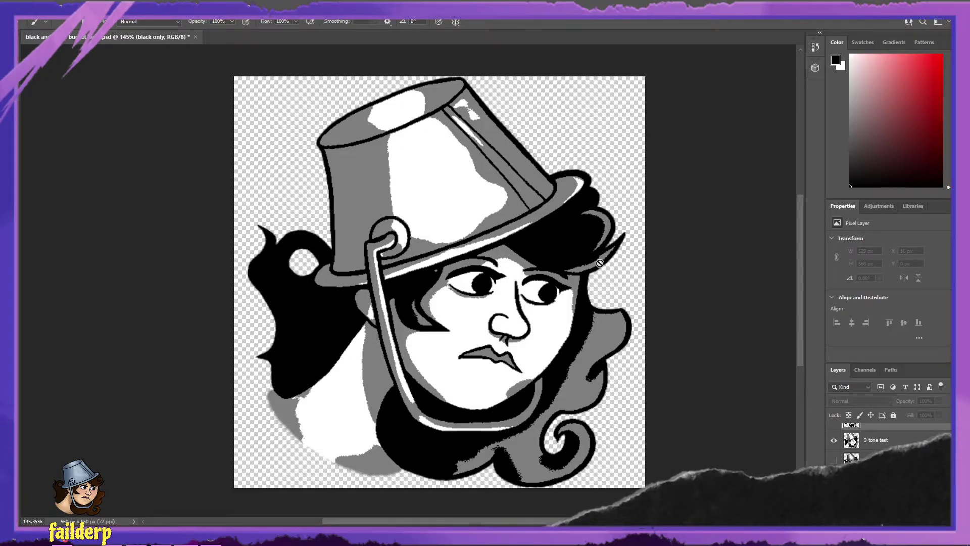
click(834, 441)
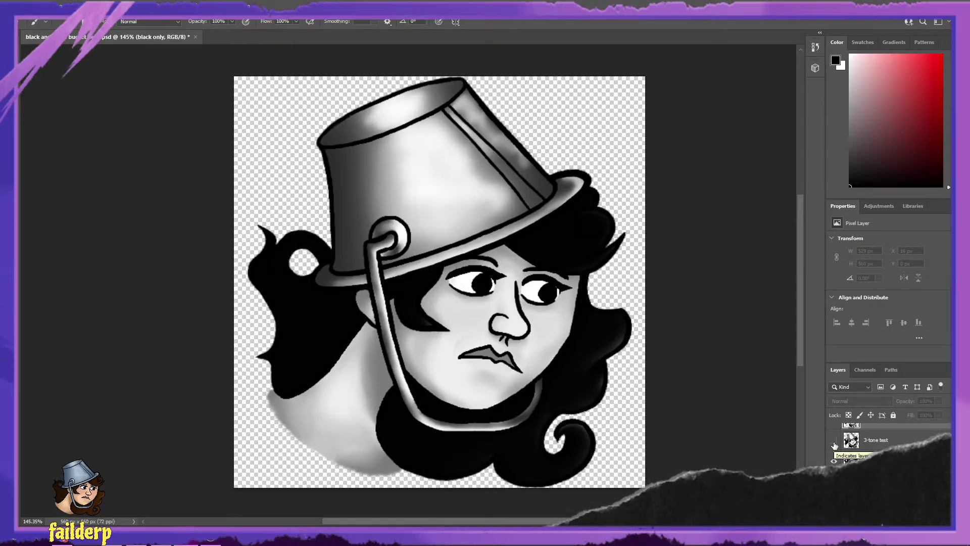
click(834, 442)
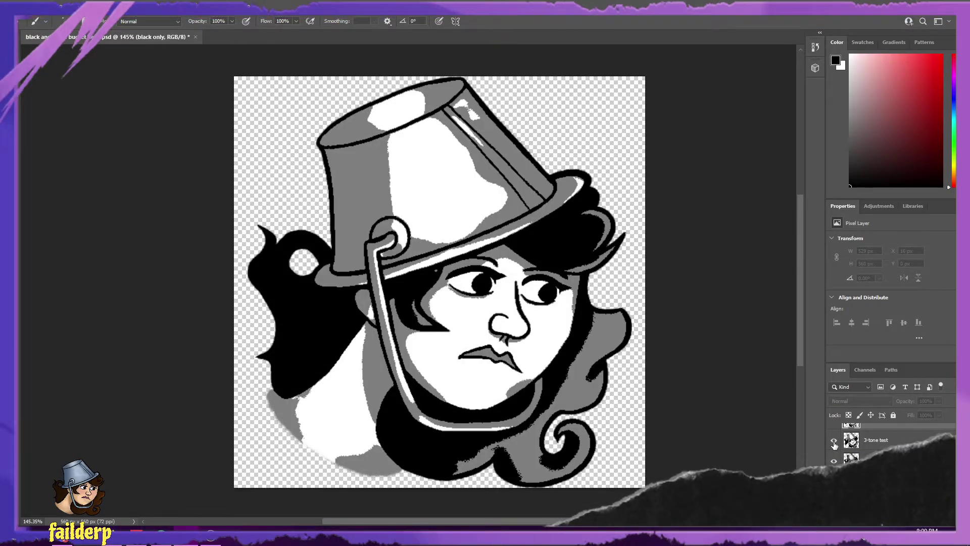
click(834, 442)
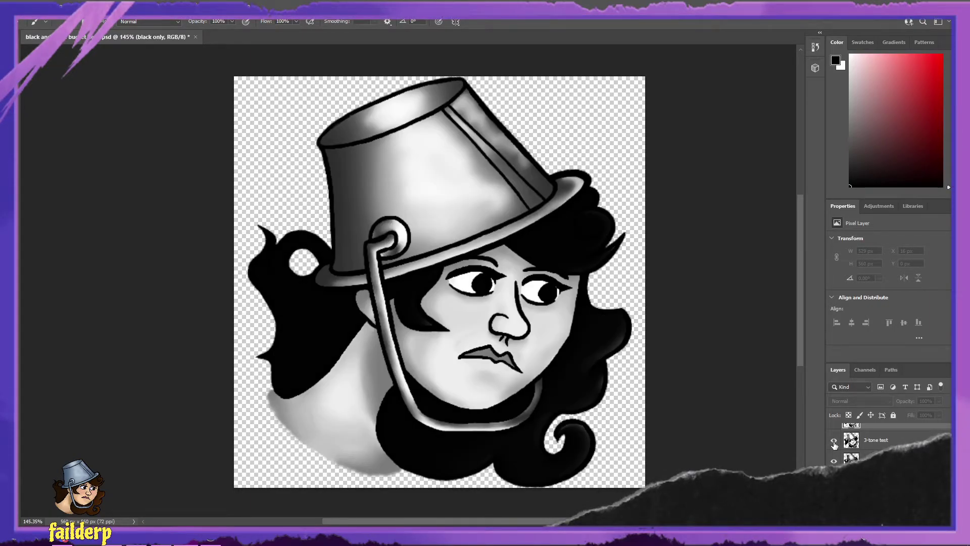
click(834, 442)
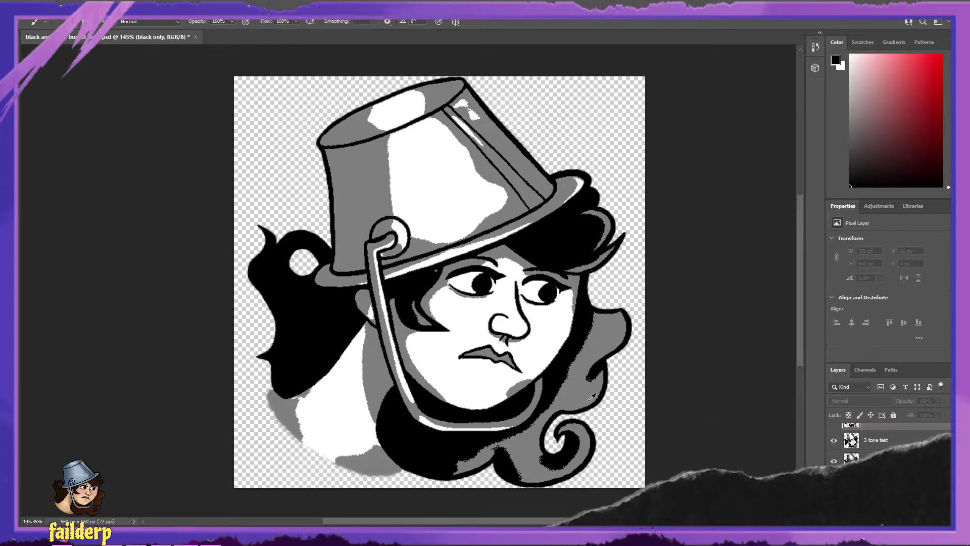
scroll(592, 398, up, 5)
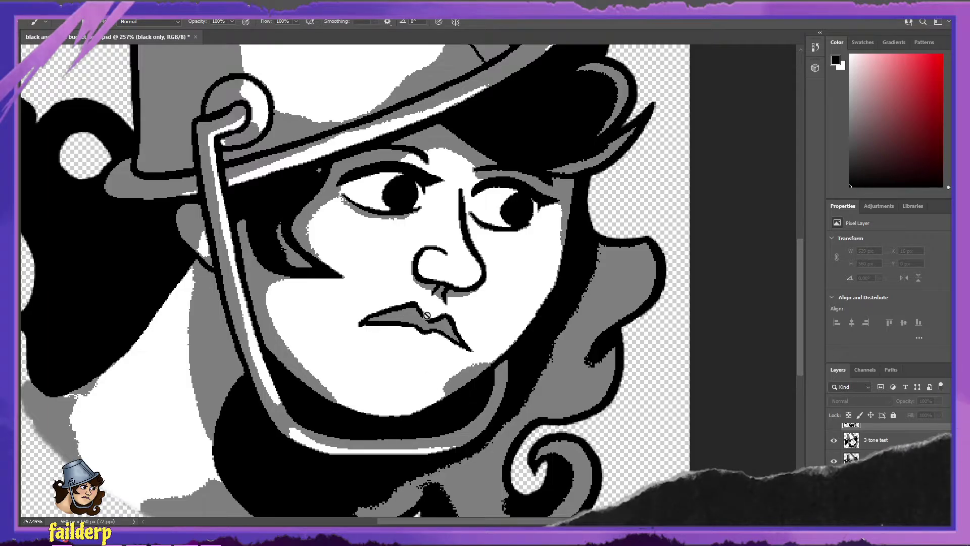
scroll(427, 316, down, 3)
scroll(534, 353, down, 1)
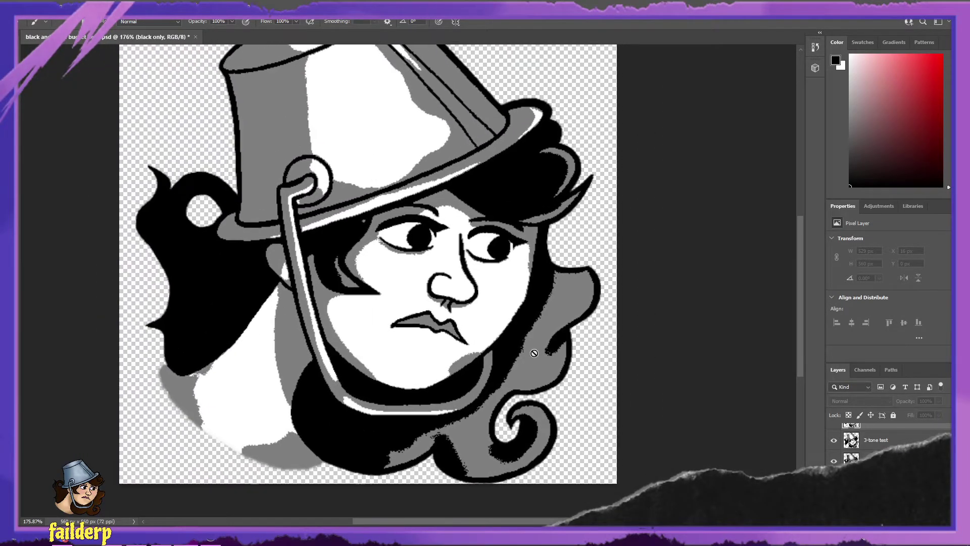
scroll(534, 352, up, 1)
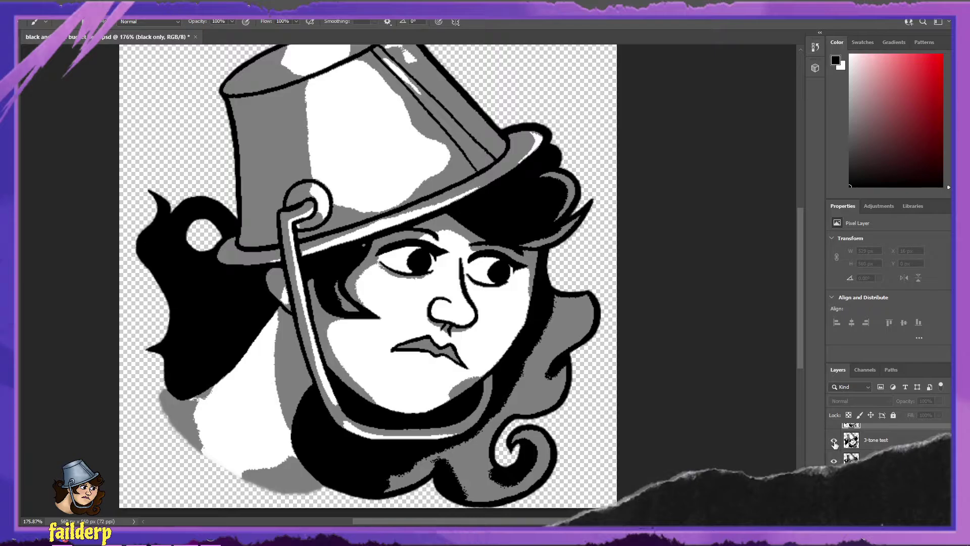
scroll(834, 457, up, 2)
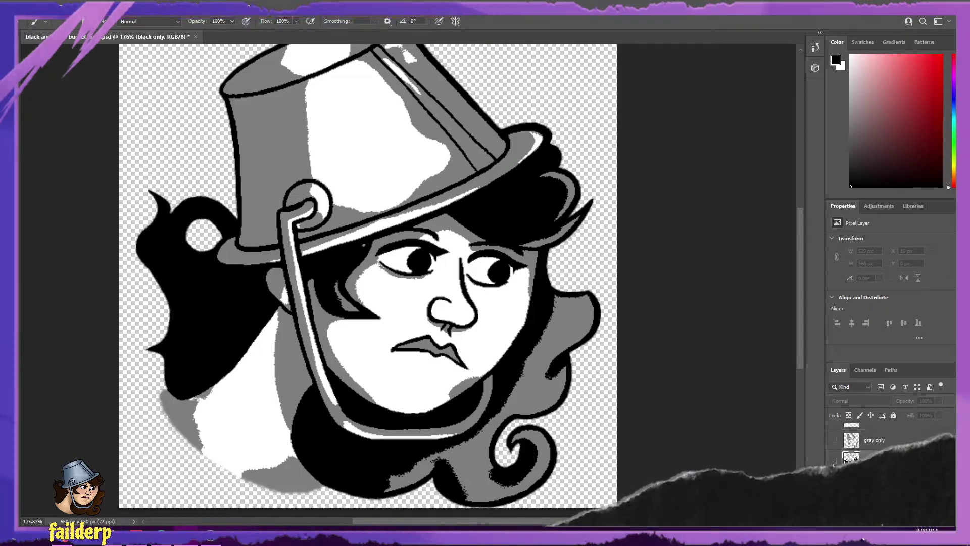
- View the "gray only" layer without the 3-tone version, and replace it with the "white only" layer
click(834, 440)
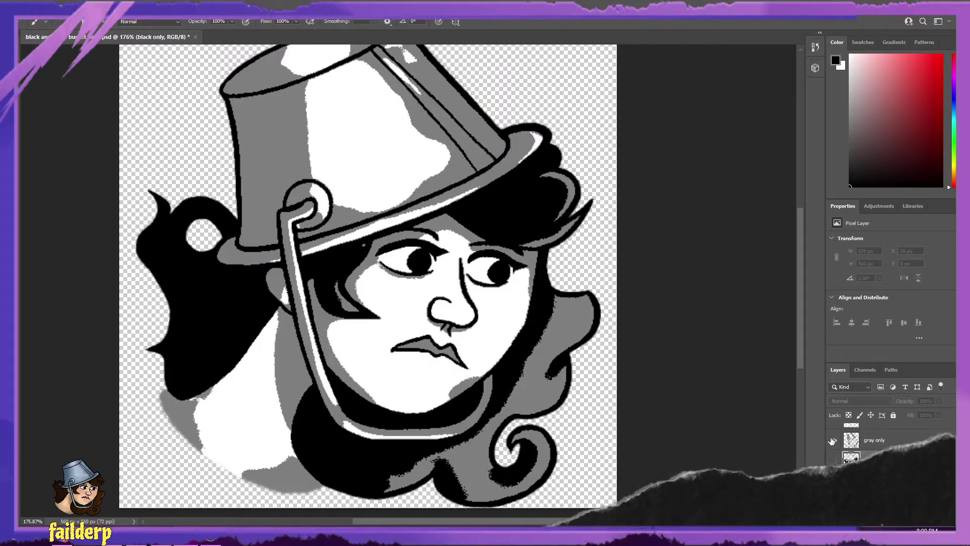
click(834, 480)
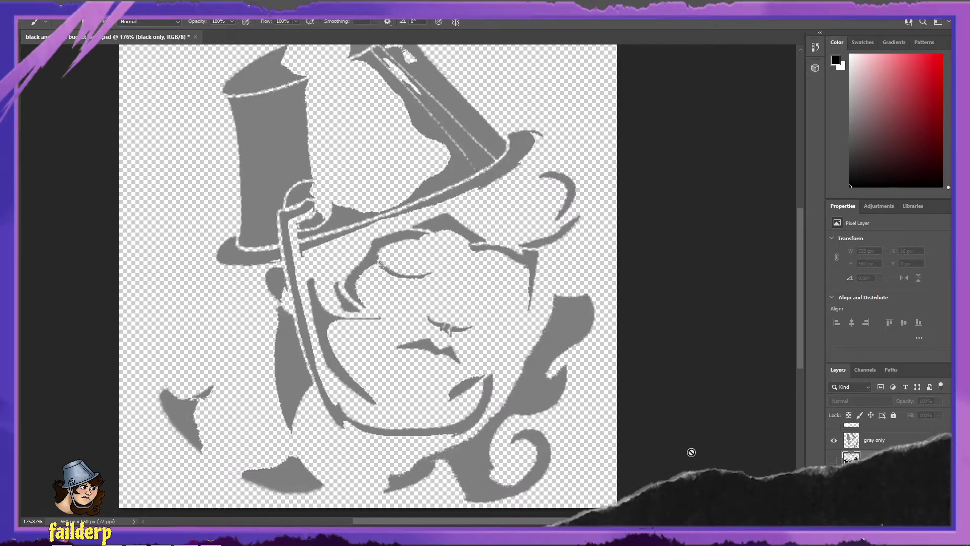
scroll(631, 423, up, 1)
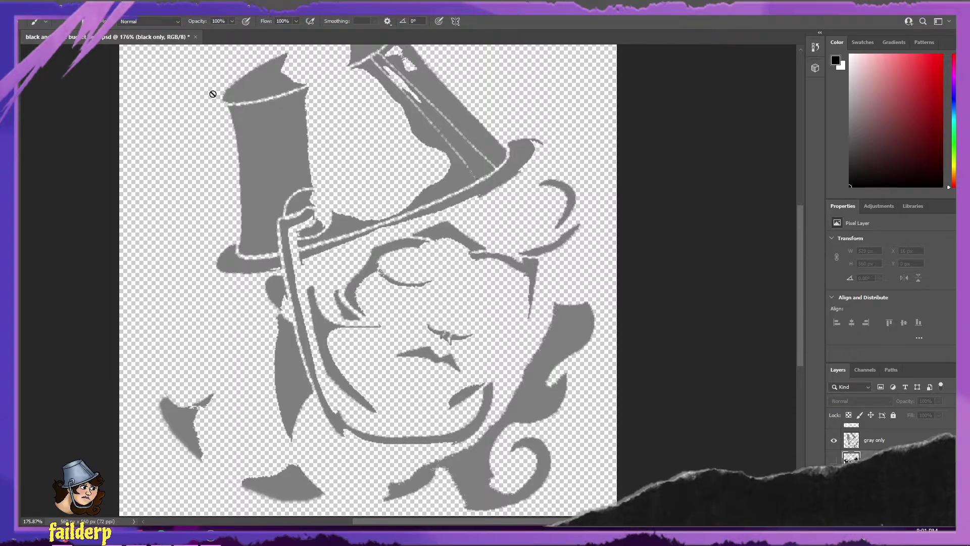
scroll(839, 450, up, 1)
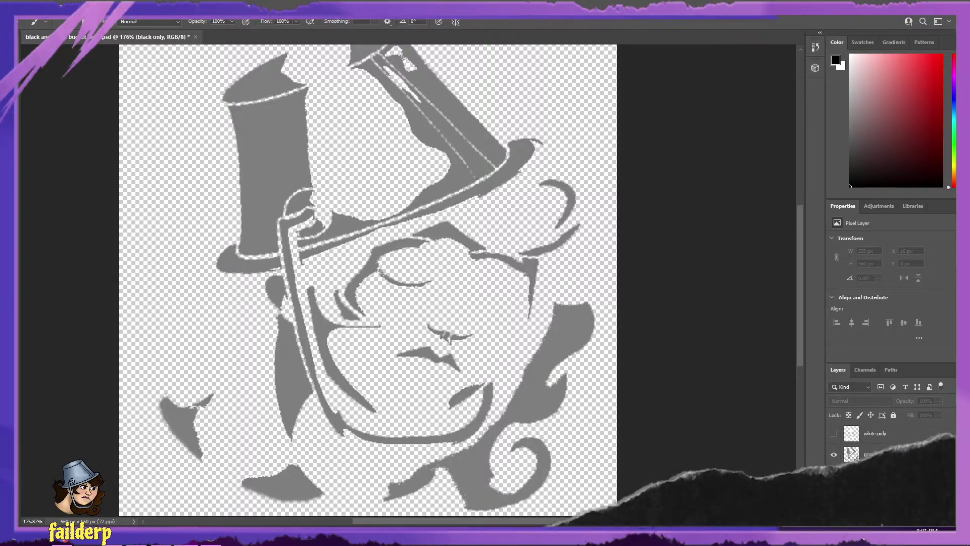
click(834, 455)
click(834, 434)
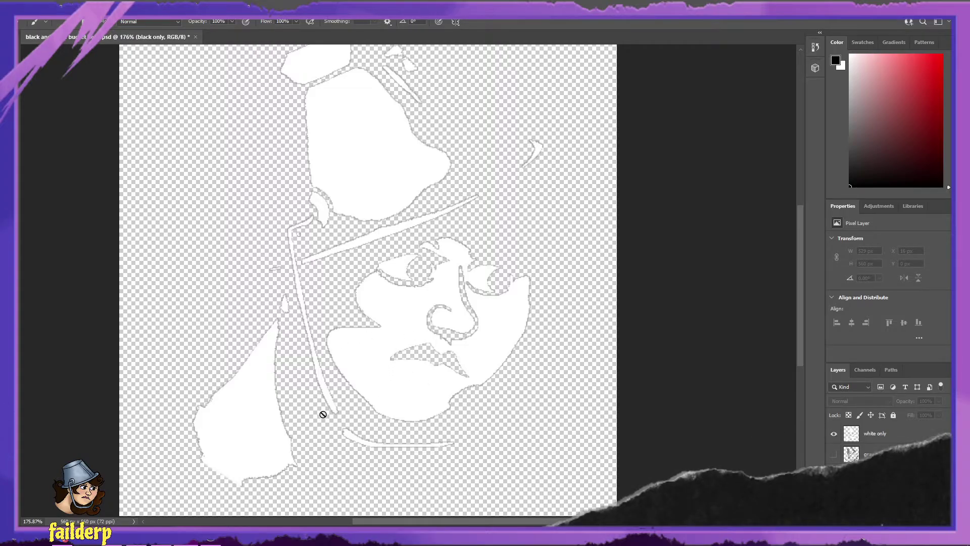
- Examine the edge pixels of the "white only" shapes around the jaw and handle, briefly showing the purple background behind them
scroll(323, 406, up, 10)
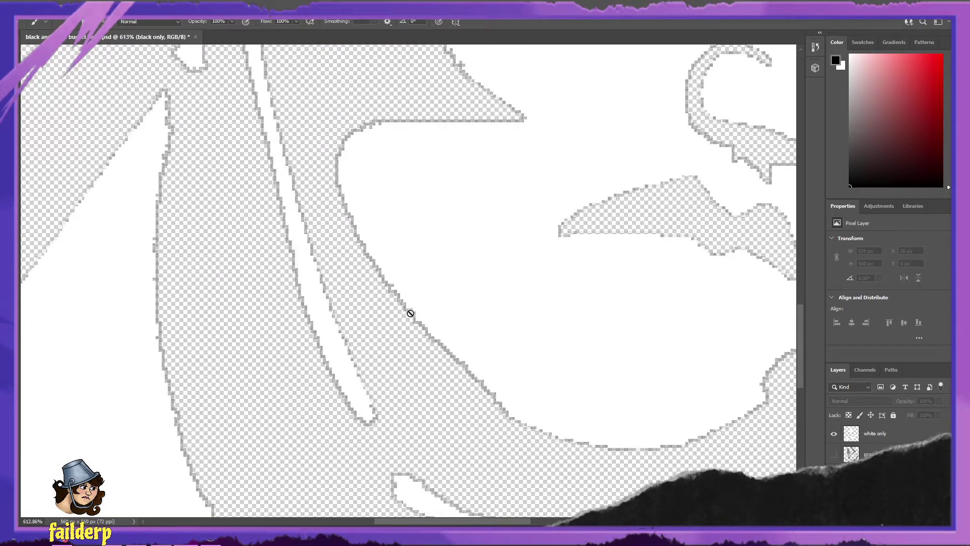
scroll(420, 318, up, 3)
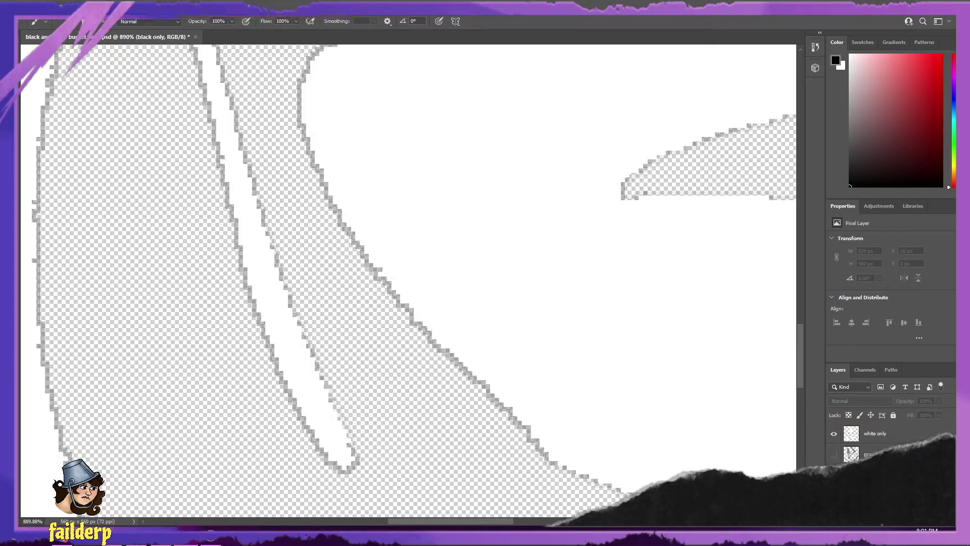
scroll(884, 439, down, 2)
click(833, 500)
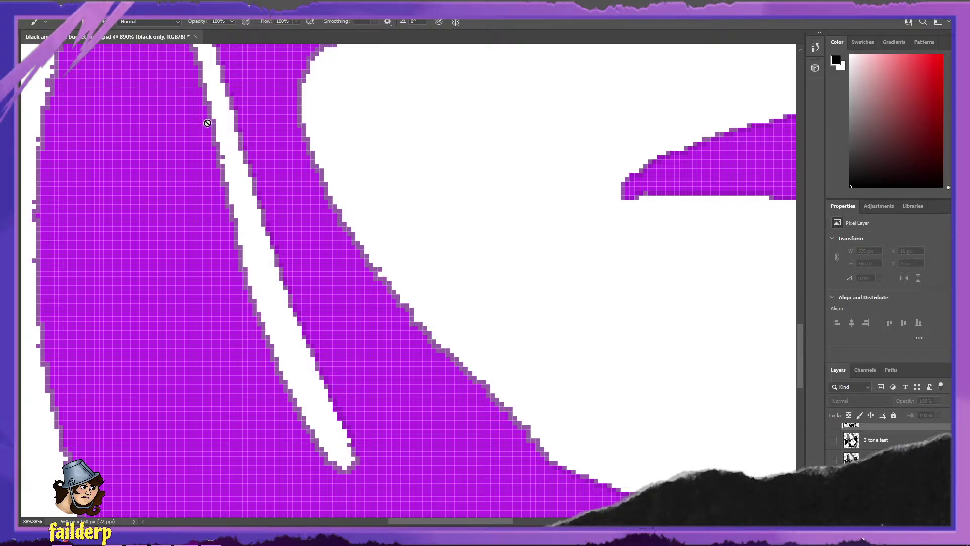
click(832, 499)
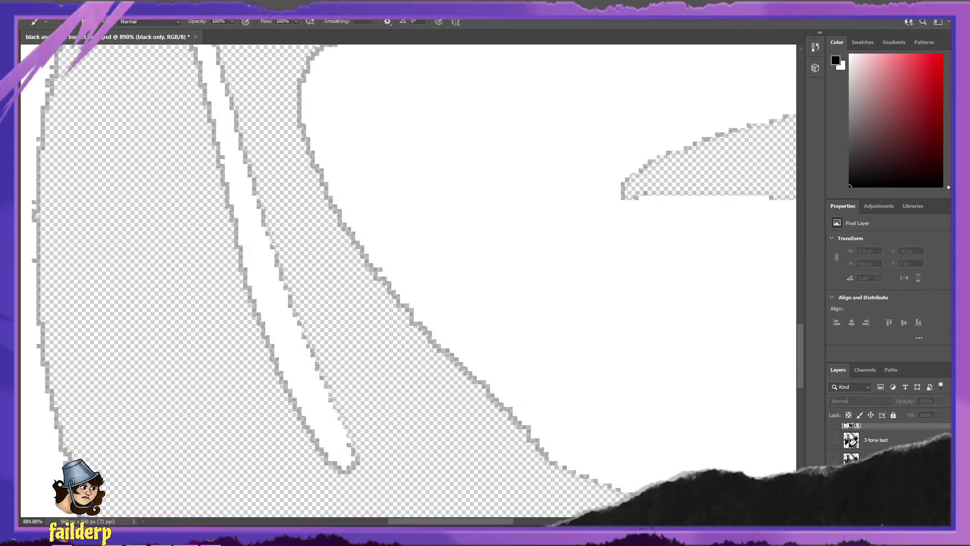
scroll(428, 332, down, 8)
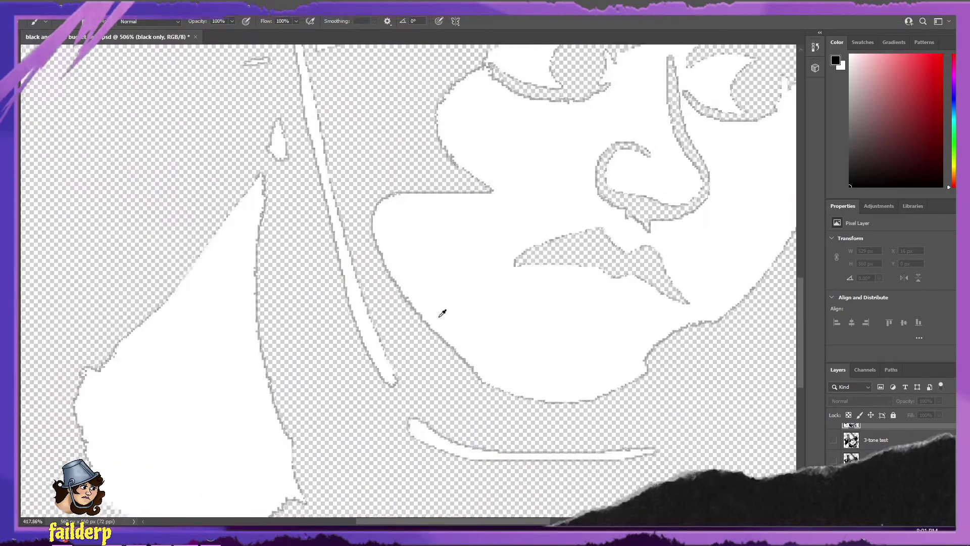
scroll(446, 309, up, 3)
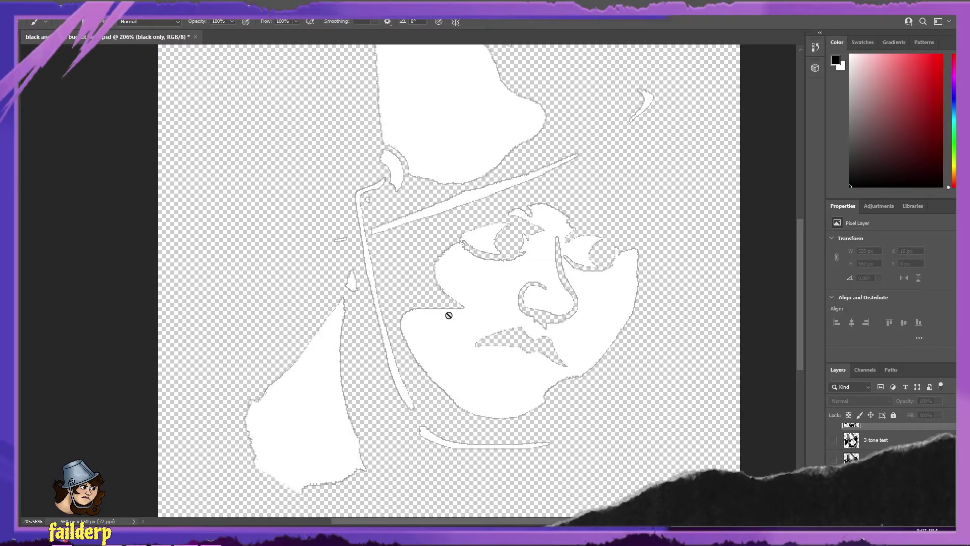
scroll(448, 314, down, 2)
scroll(449, 316, up, 2)
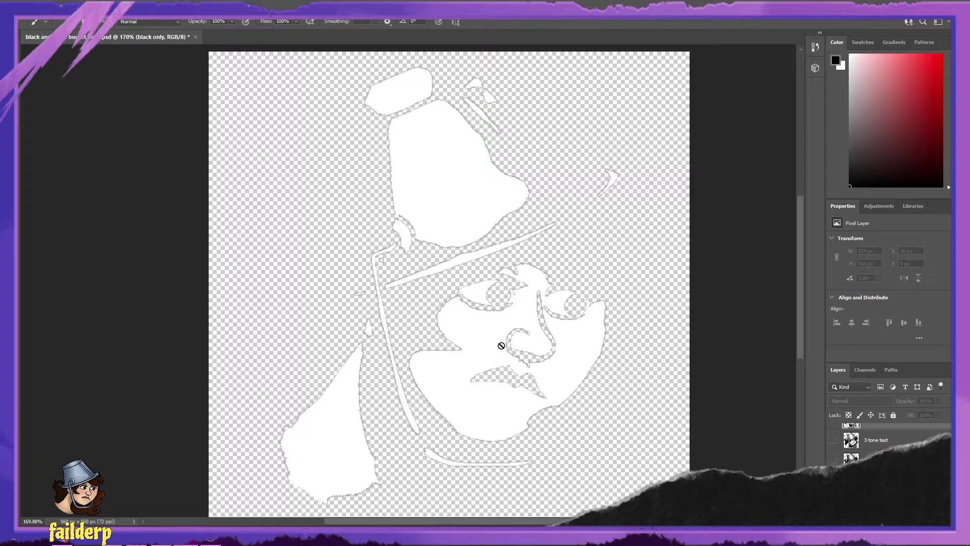
- Show the "black only" layer again, hide "white only", and turn the purple background back on
scroll(841, 449, up, 1)
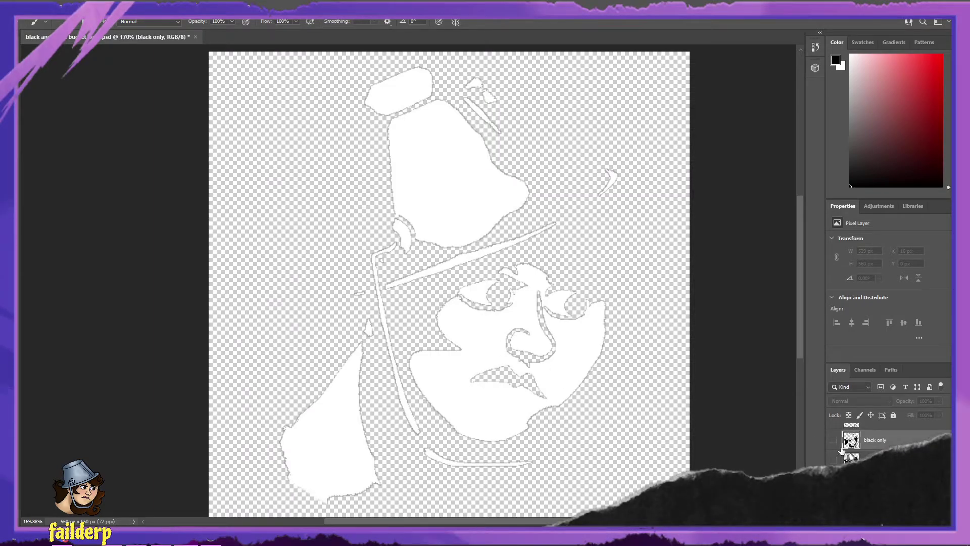
click(834, 442)
scroll(841, 449, up, 1)
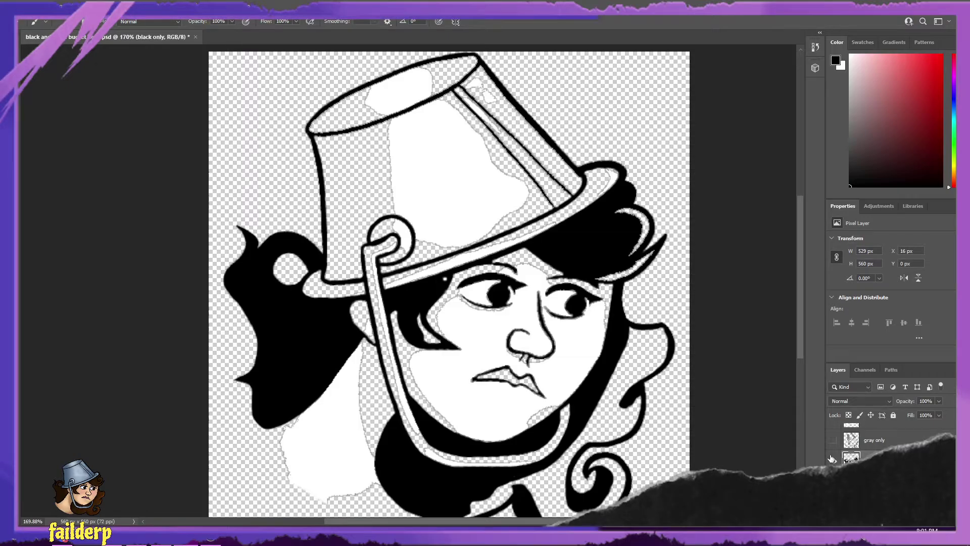
scroll(839, 445, up, 1)
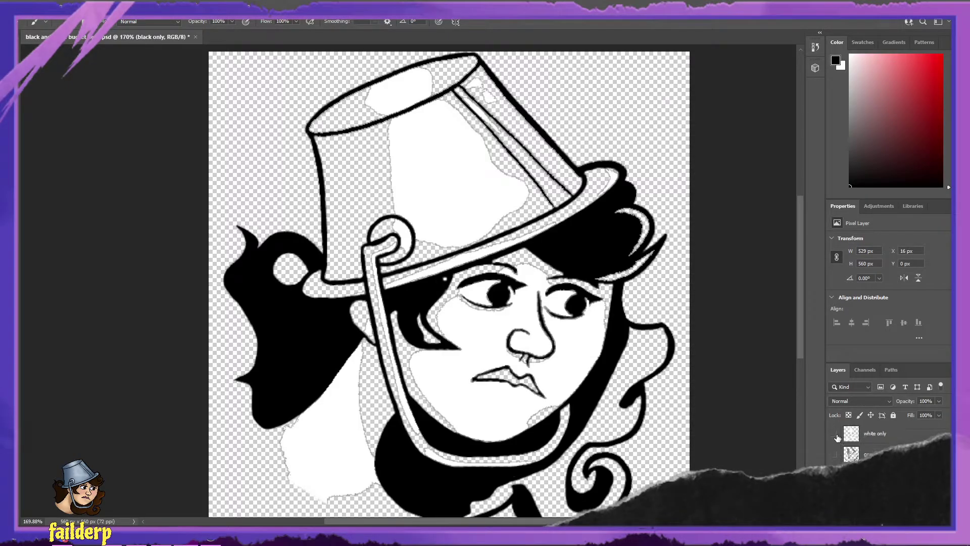
click(834, 435)
scroll(835, 455, down, 3)
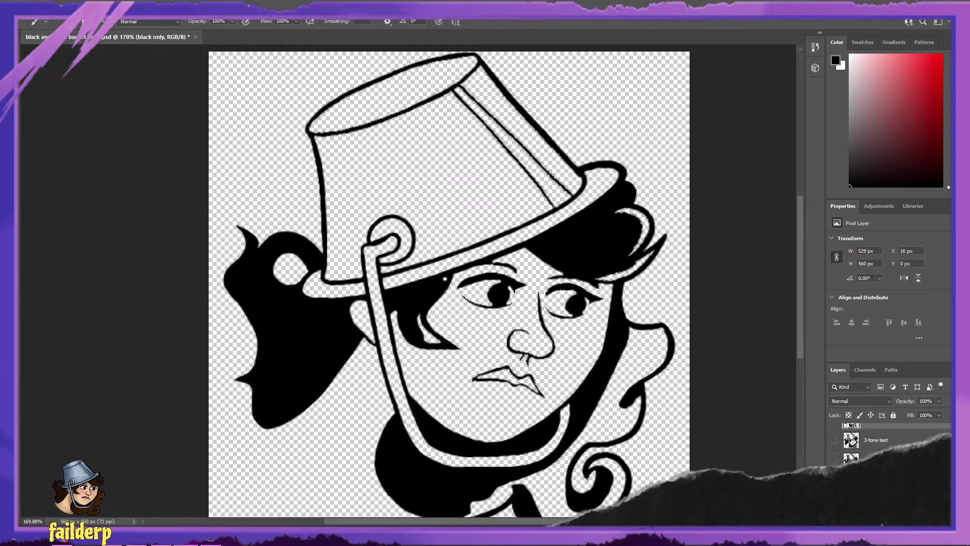
click(834, 500)
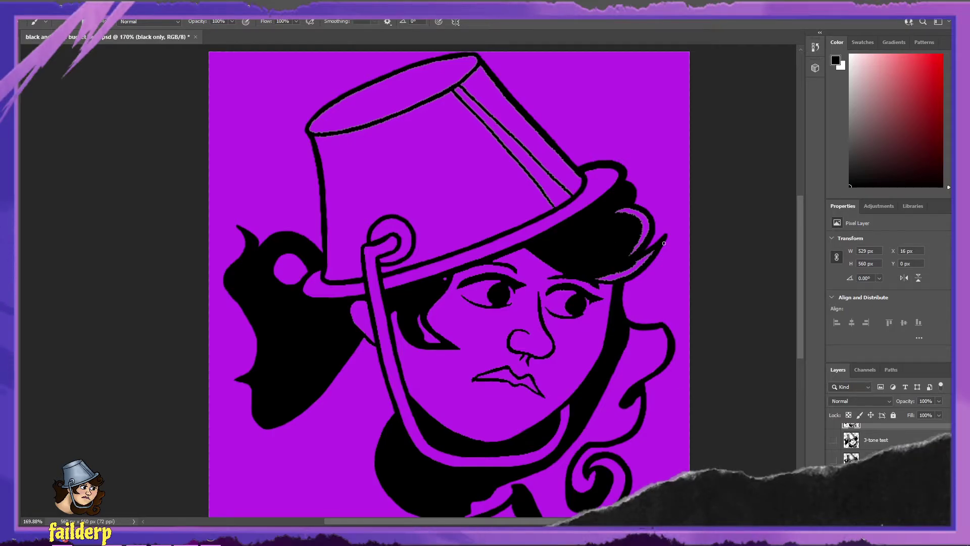
- Paint black over the lower part of the bucket's back edge line where it meets the hair curl
scroll(595, 252, up, 5)
scroll(613, 225, up, 1)
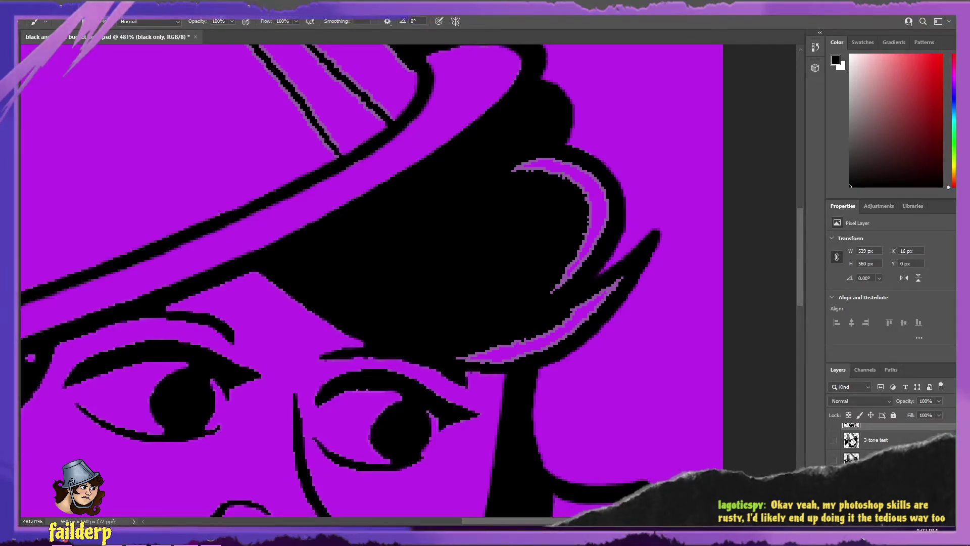
scroll(888, 445, up, 3)
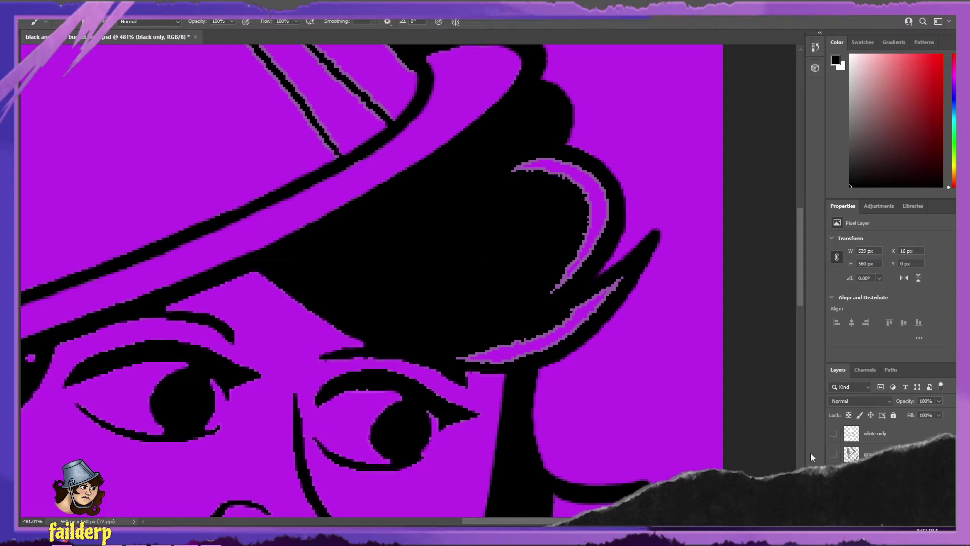
key(b)
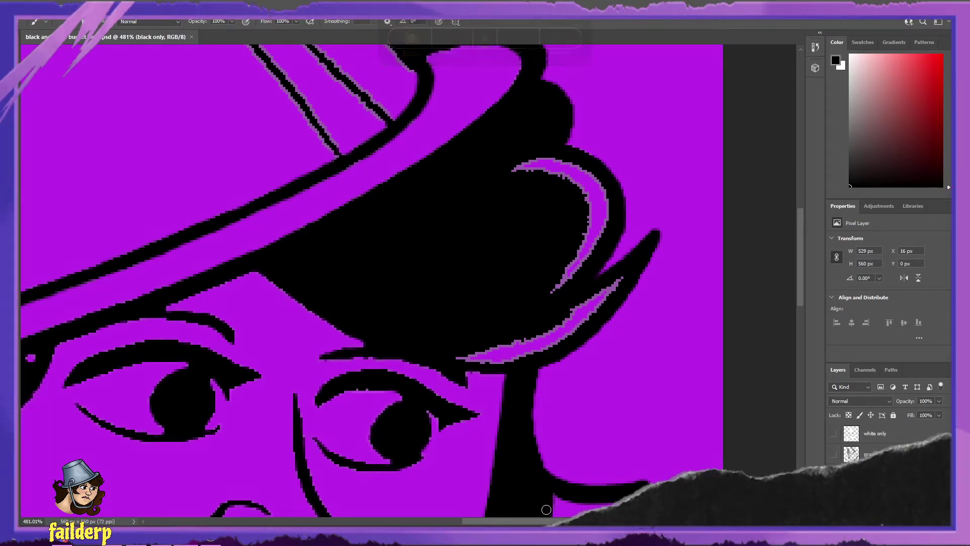
drag(546, 521, 419, 505)
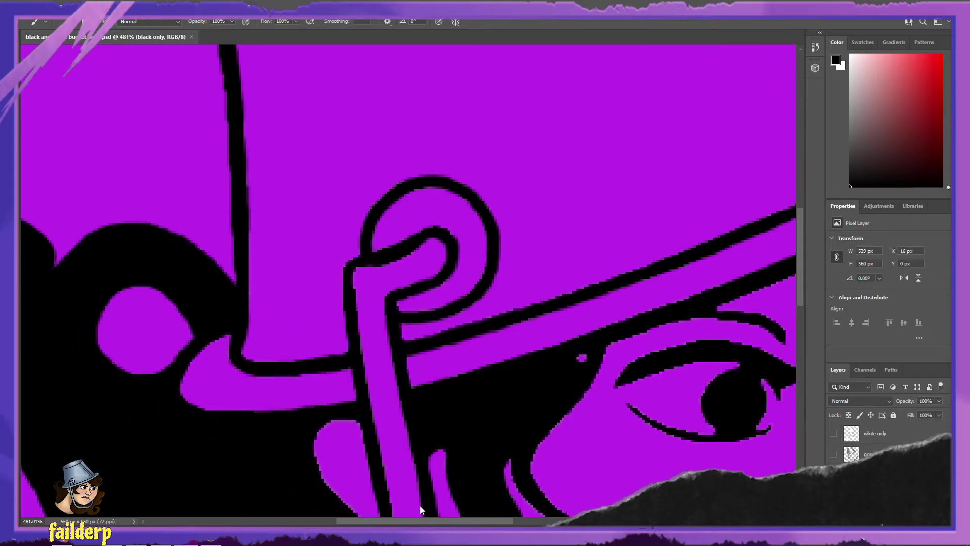
scroll(422, 433, up, 1)
scroll(422, 433, up, 2)
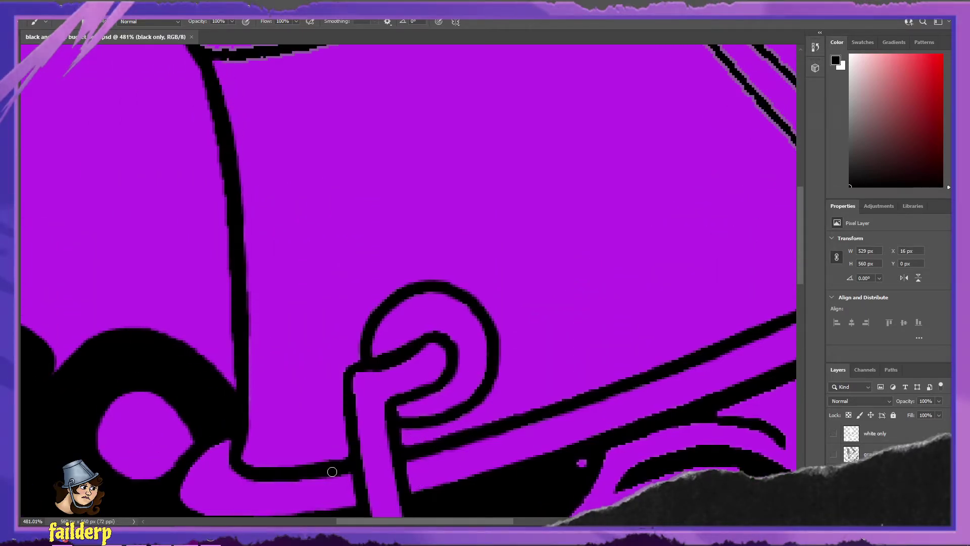
key(b)
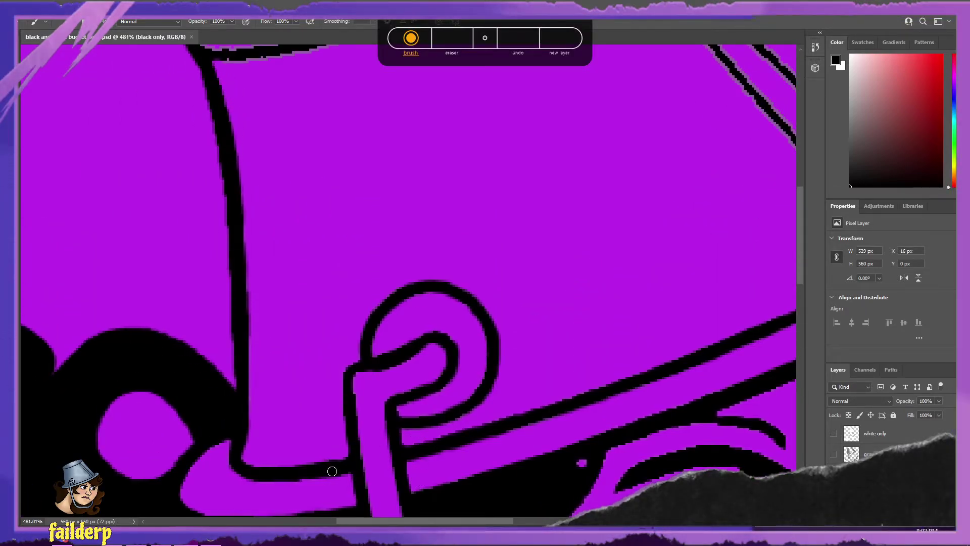
drag(239, 386, 247, 368)
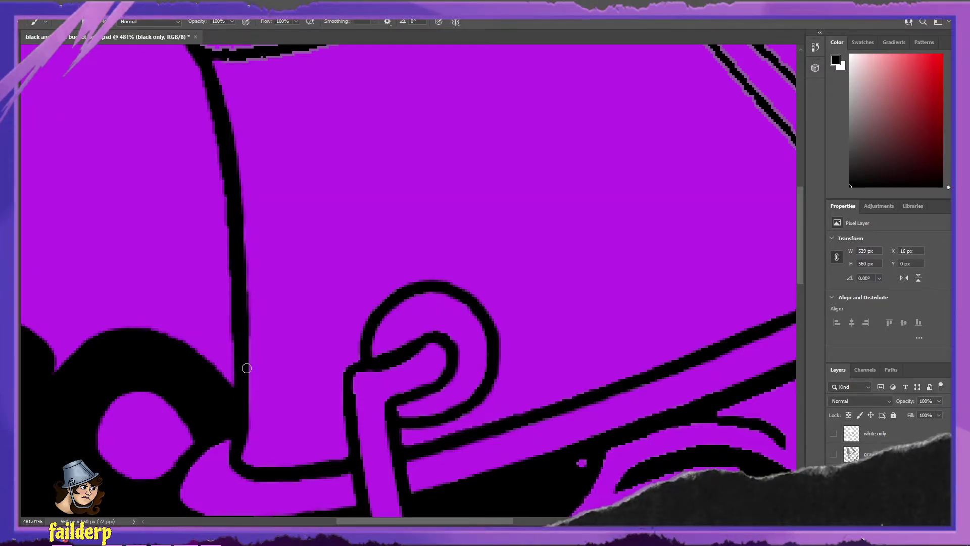
- Erase the gray fringe pixels along the upper and lower curves of the bucket's top ellipse
scroll(247, 368, up, 2)
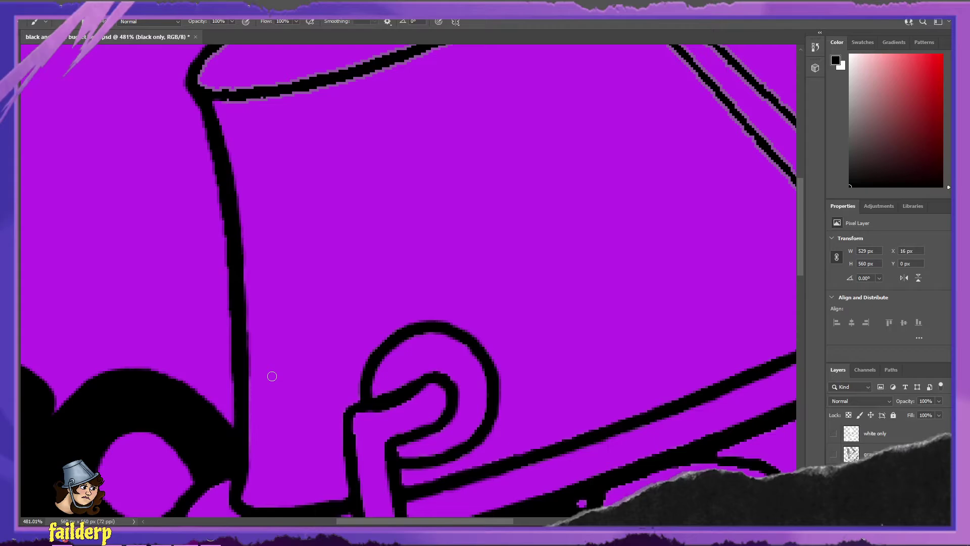
key(e)
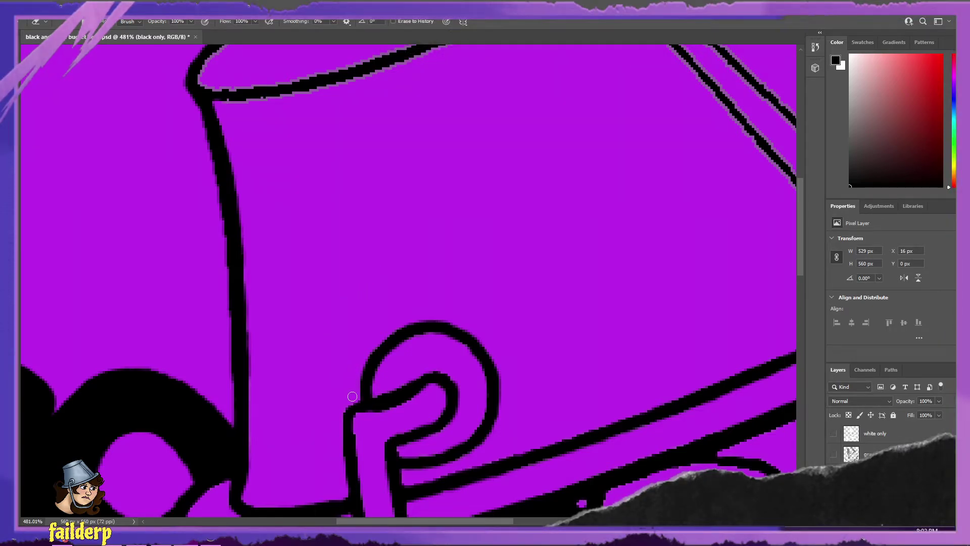
scroll(397, 318, up, 3)
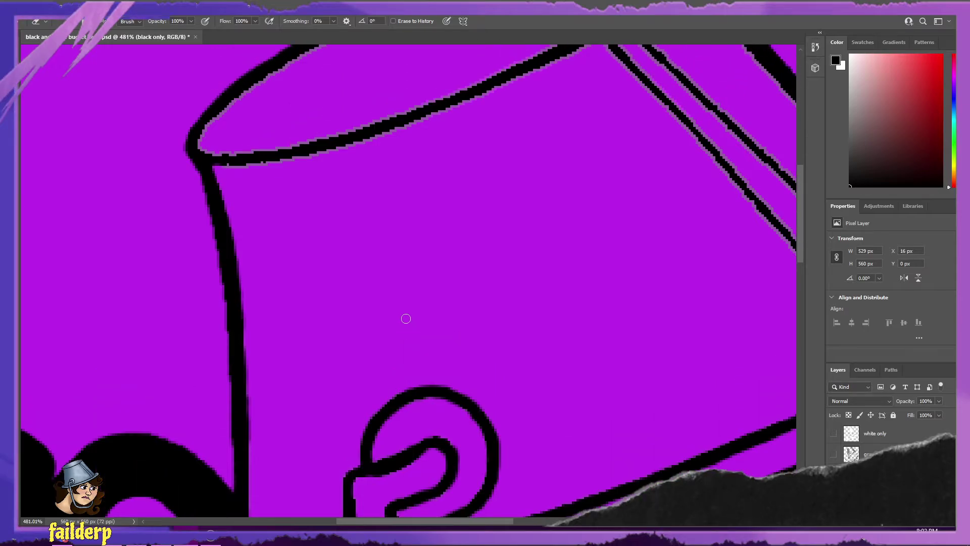
scroll(405, 320, up, 4)
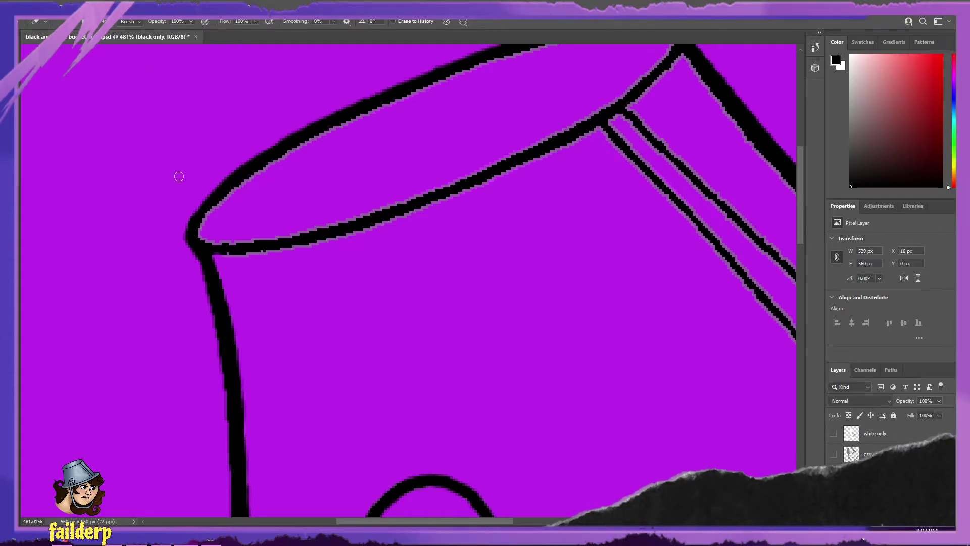
scroll(231, 249, up, 1)
scroll(234, 251, down, 1)
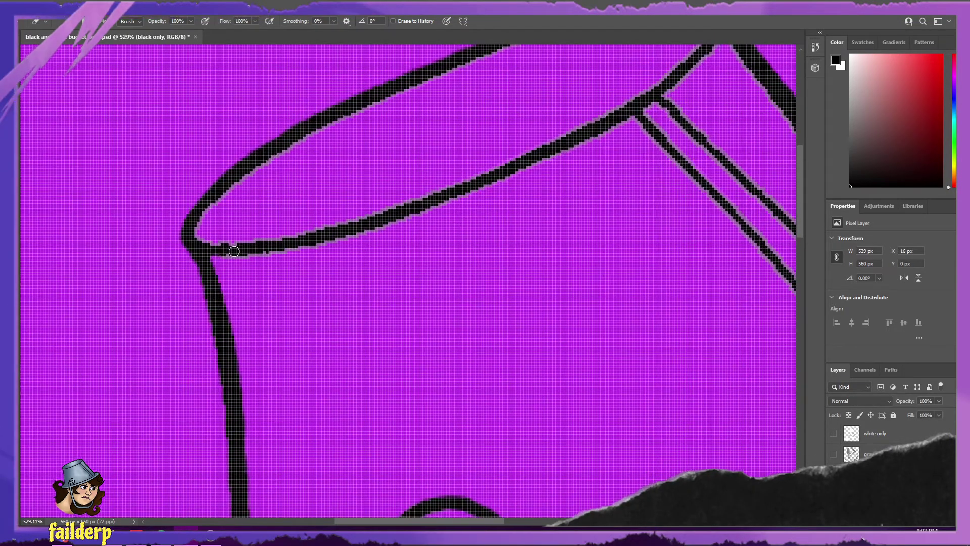
key(e)
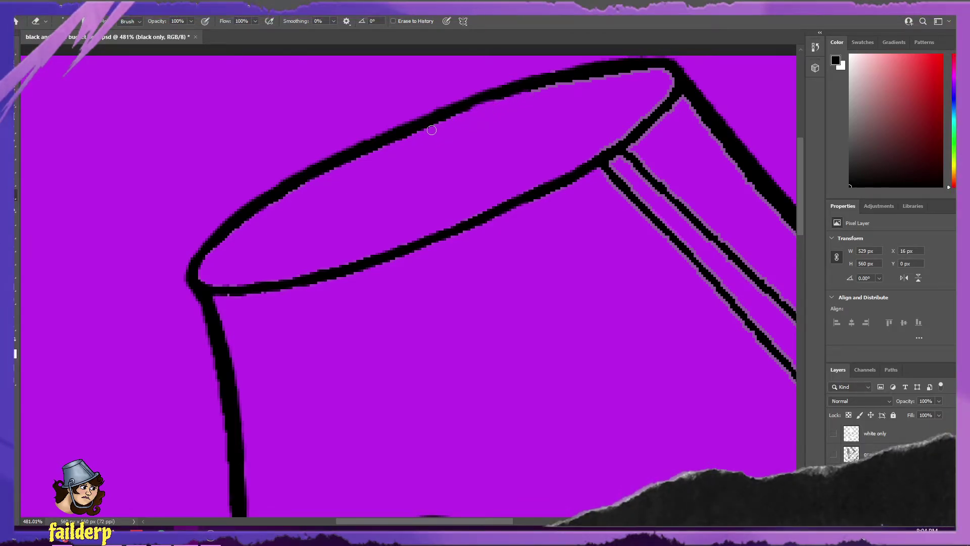
key(ctrl+z)
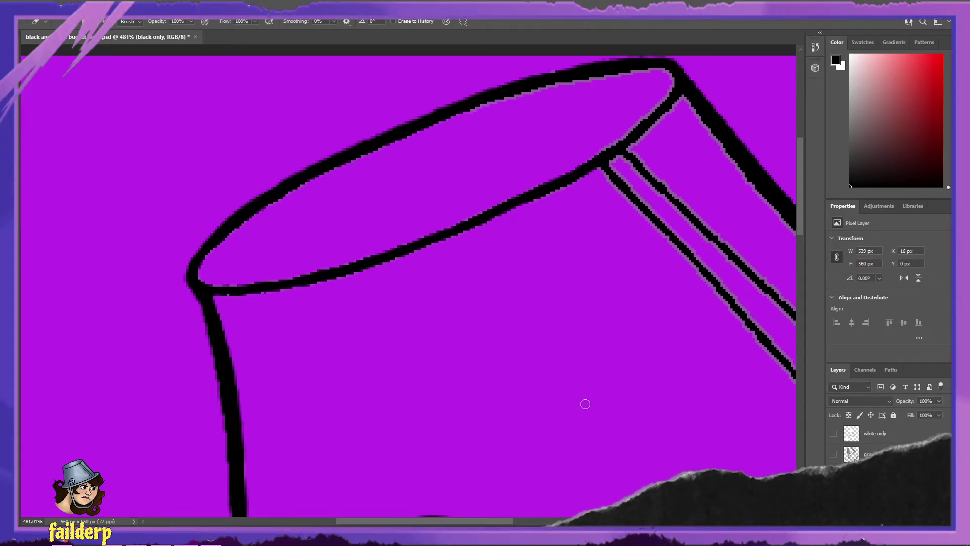
- Erase the gray fringe around the top ellipse's corner and along both stripe lines running down the bucket, undoing stray eraser strokes
scroll(584, 404, up, 2)
drag(423, 520, 450, 521)
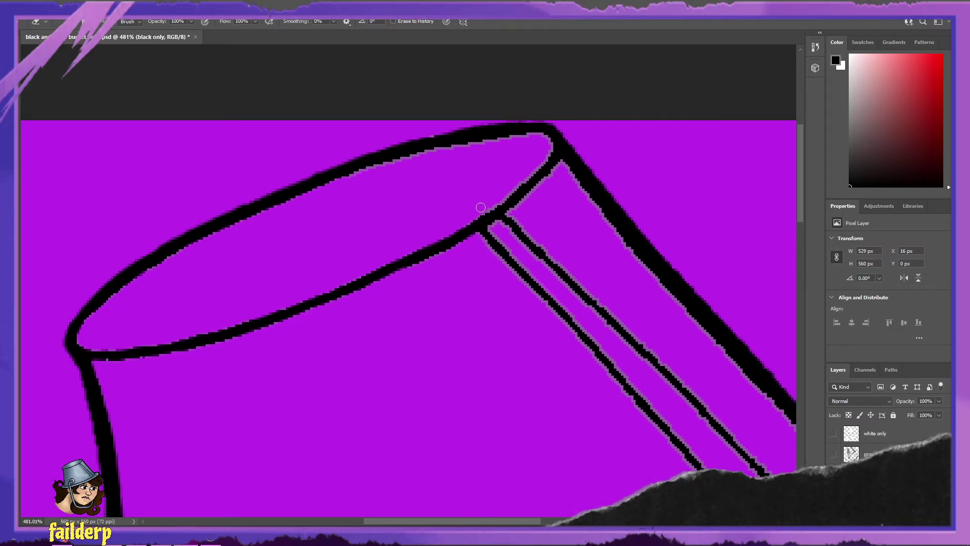
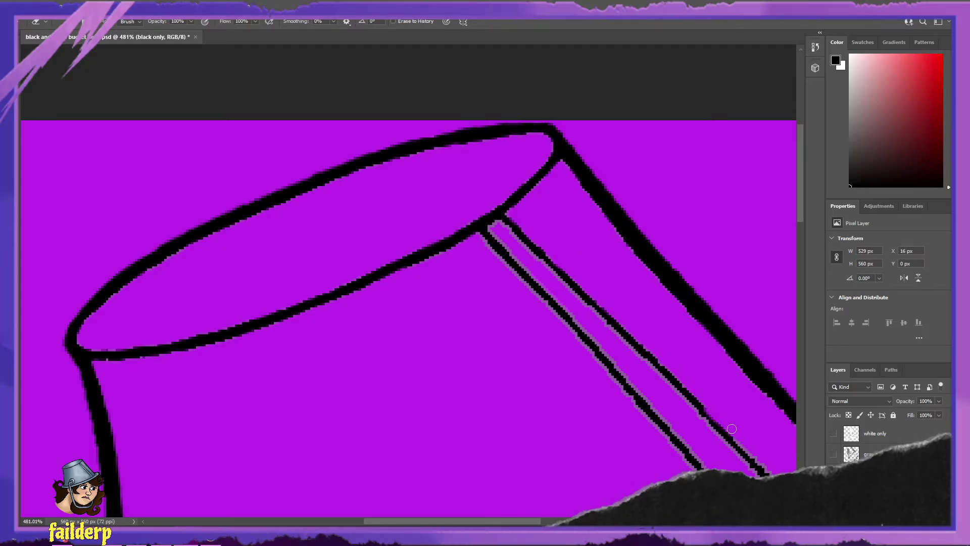
key(ctrl+z)
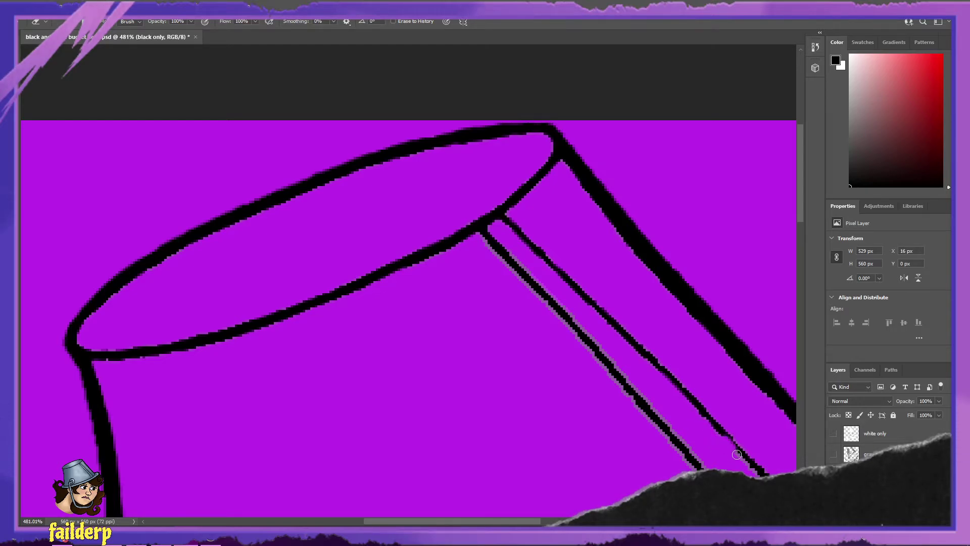
key(ctrl+z)
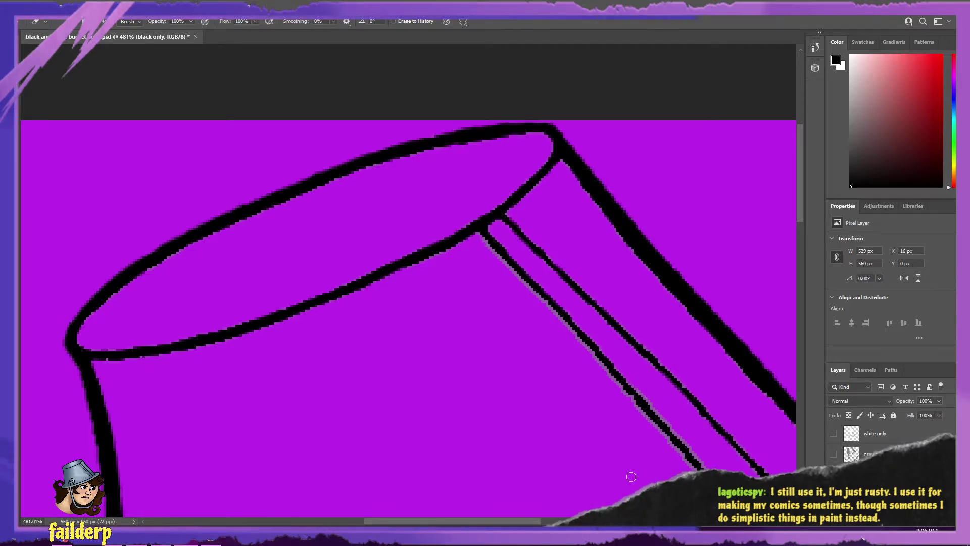
scroll(634, 458, down, 5)
scroll(409, 283, right, 5)
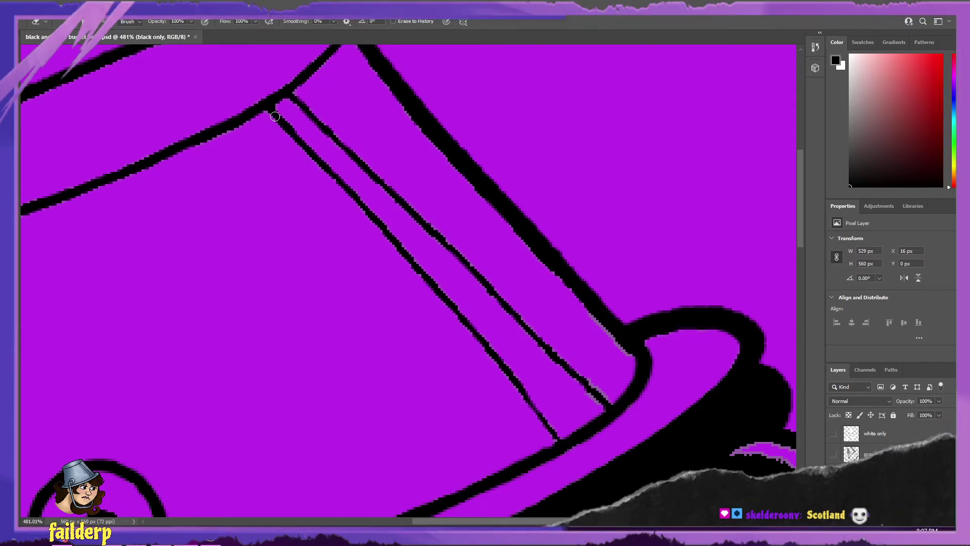
- Examine the whole line drawing, then the face and bucket brim up close for remaining gray fringe pixels
scroll(322, 262, down, 6)
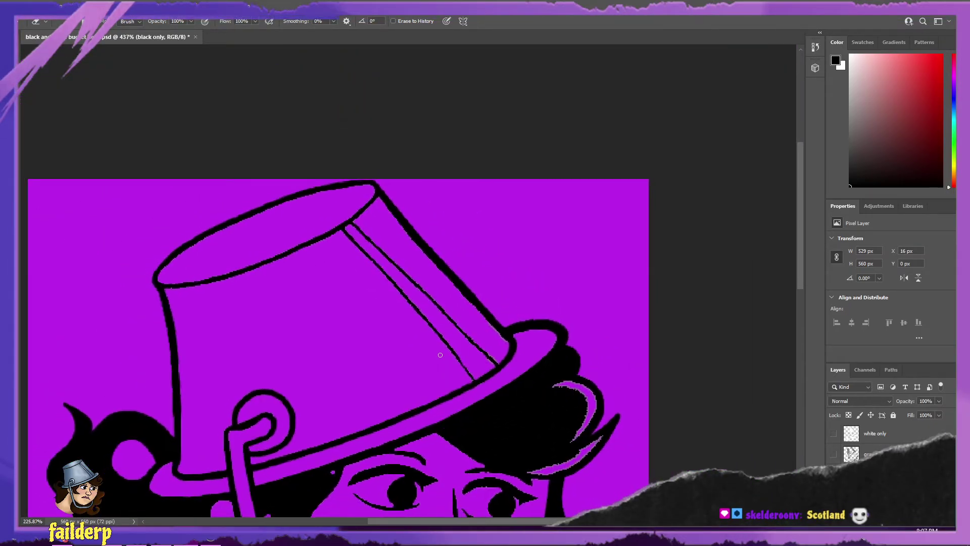
scroll(543, 385, left, 10)
scroll(543, 385, down, 10)
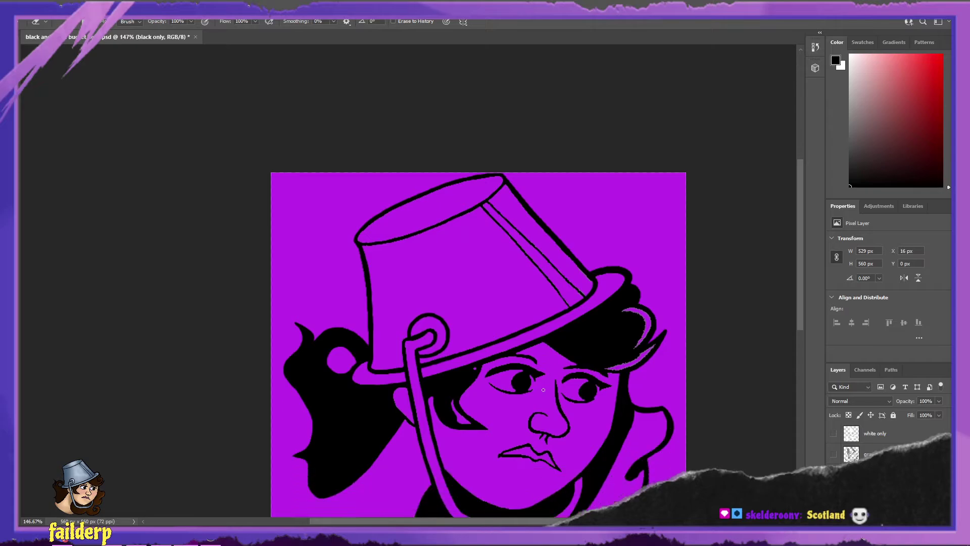
scroll(544, 385, down, 3)
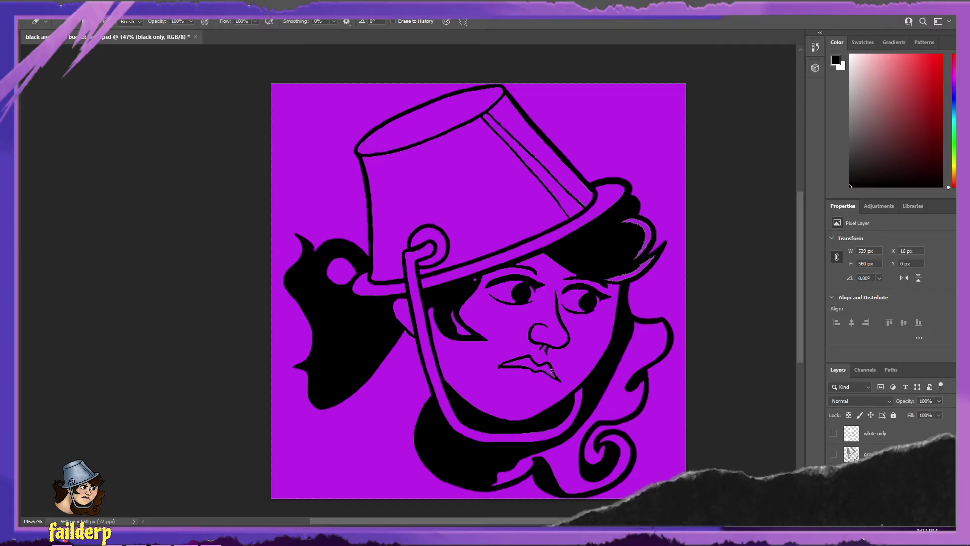
scroll(586, 335, up, 6)
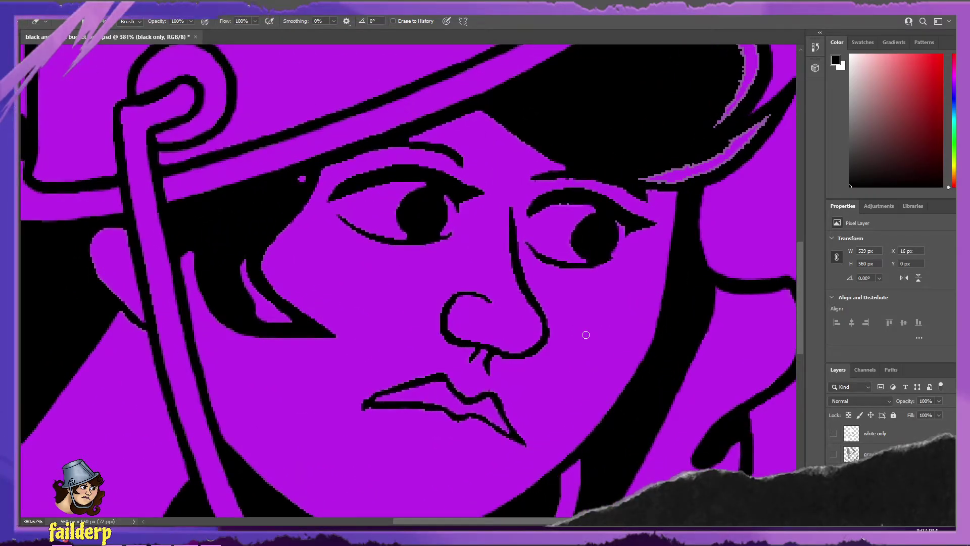
scroll(585, 335, up, 5)
scroll(564, 314, down, 5)
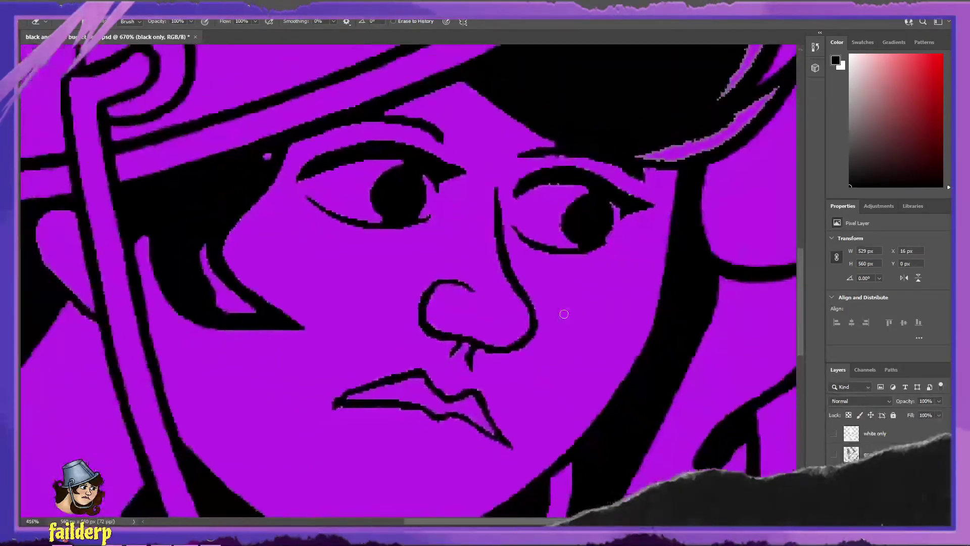
scroll(564, 313, up, 3)
scroll(563, 312, up, 1)
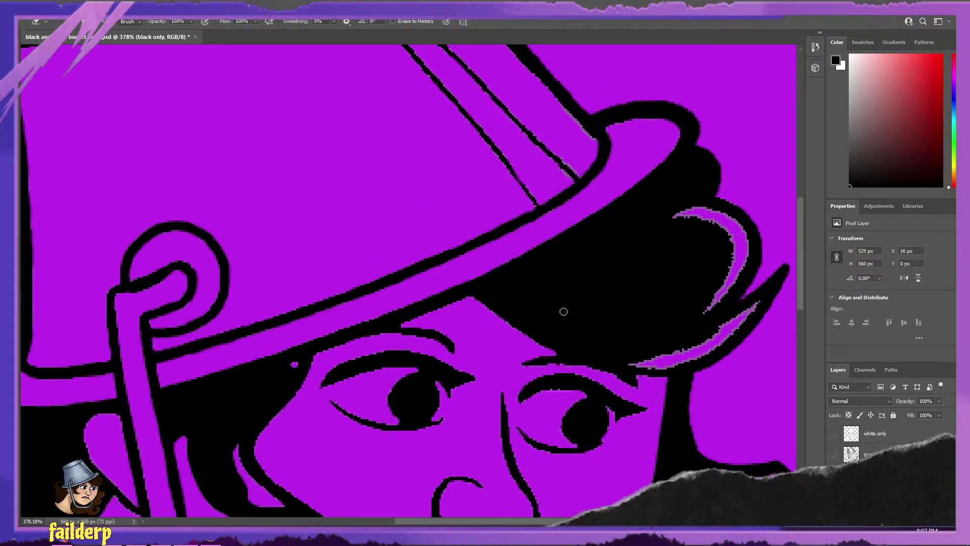
- Remove the leftover gray pixels where the stripe lines and front edge meet the brim, and touch up the bucket's front edge
scroll(564, 312, up, 3)
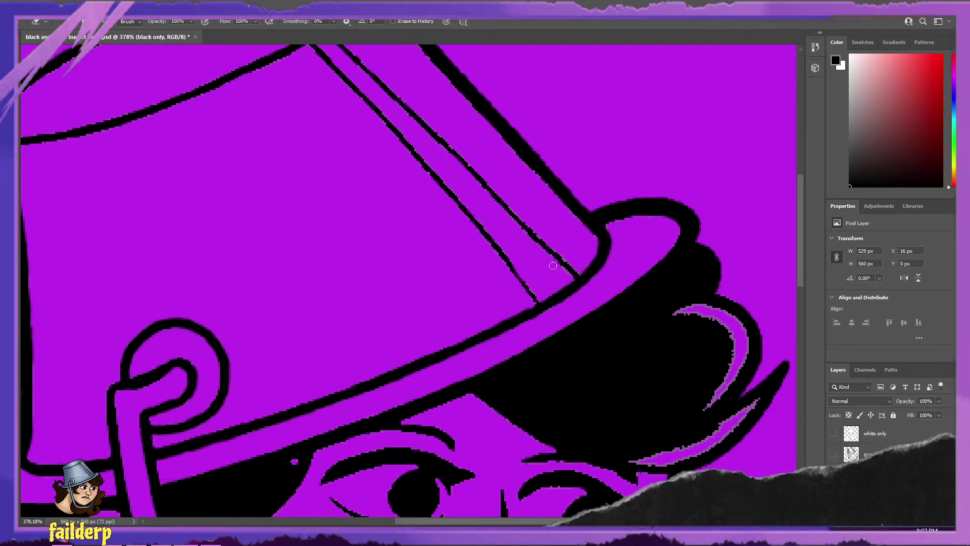
scroll(563, 255, up, 3)
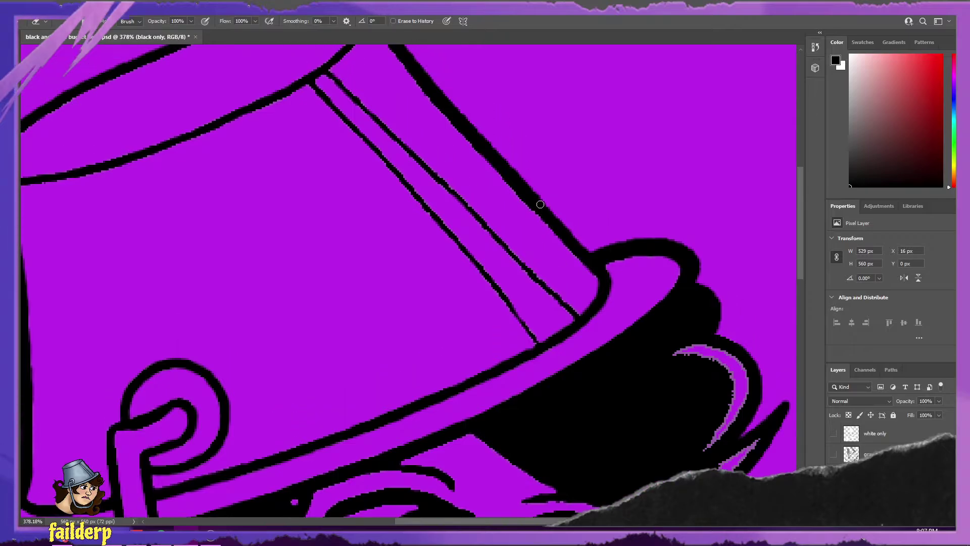
key(b)
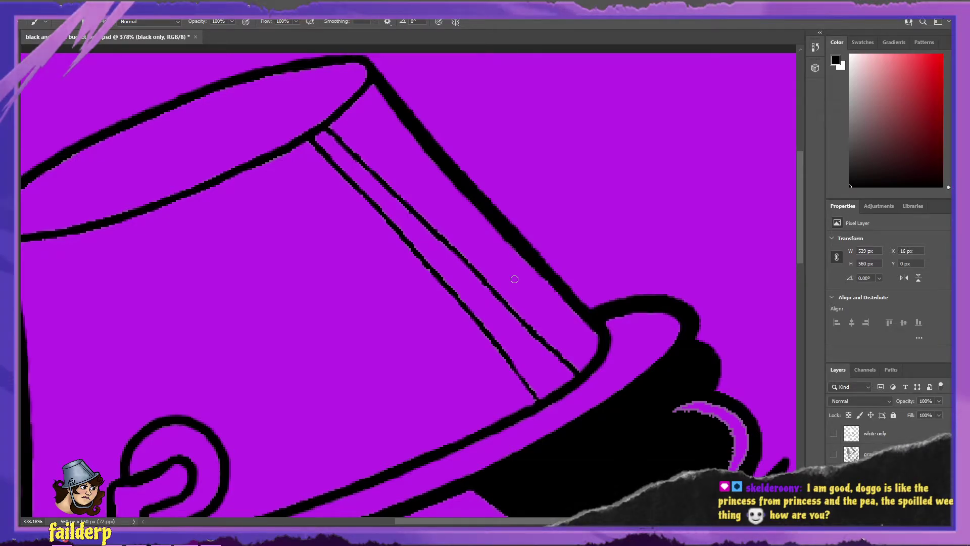
key(e)
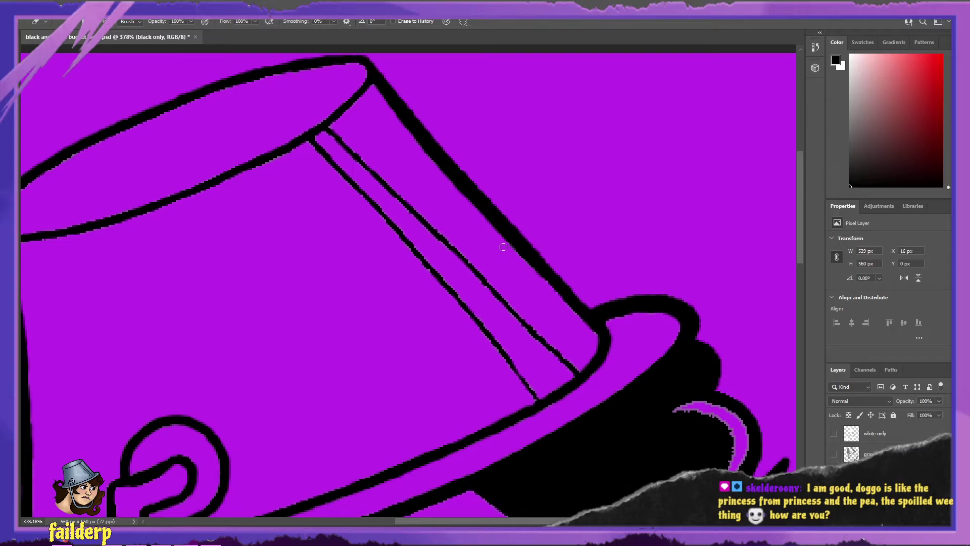
key(b)
drag(488, 284, 521, 289)
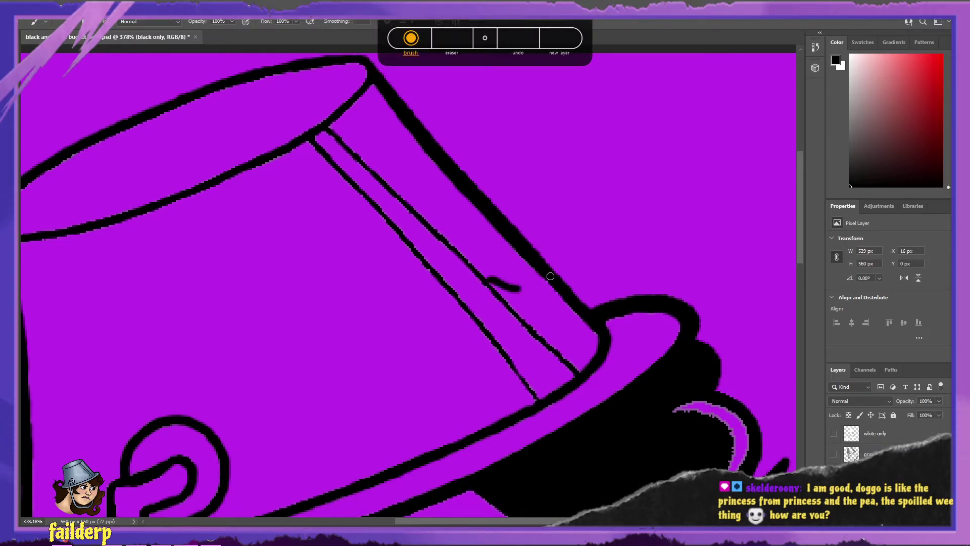
key(ctrl+z)
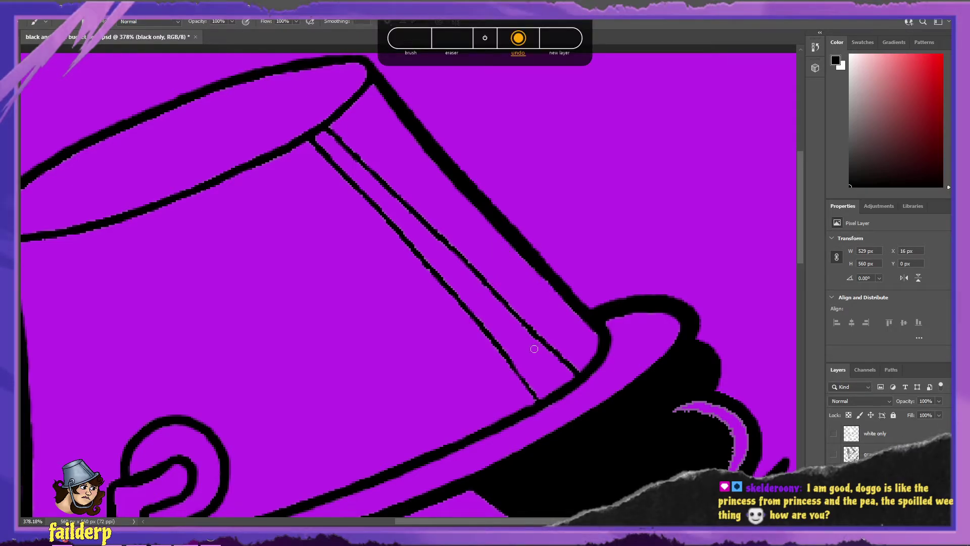
- Smooth the bucket's thick front edge line with brush and eraser, undoing the stray eraser stroke at the top ellipse's corner
key(b)
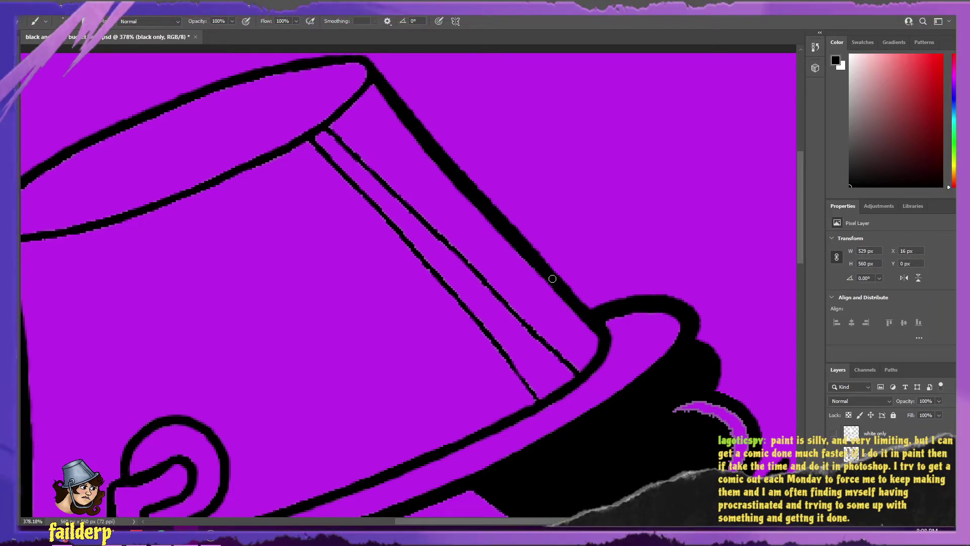
key(e)
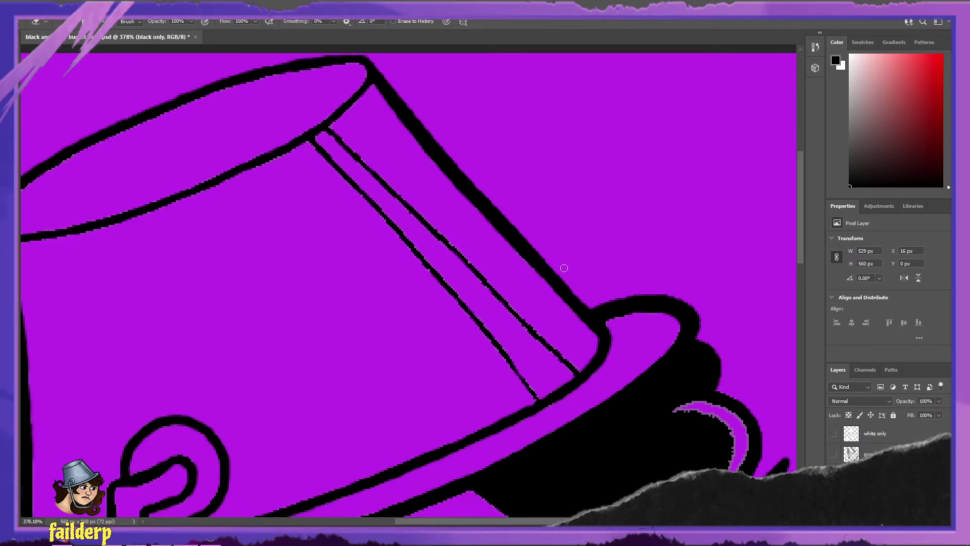
key(ctrl+z)
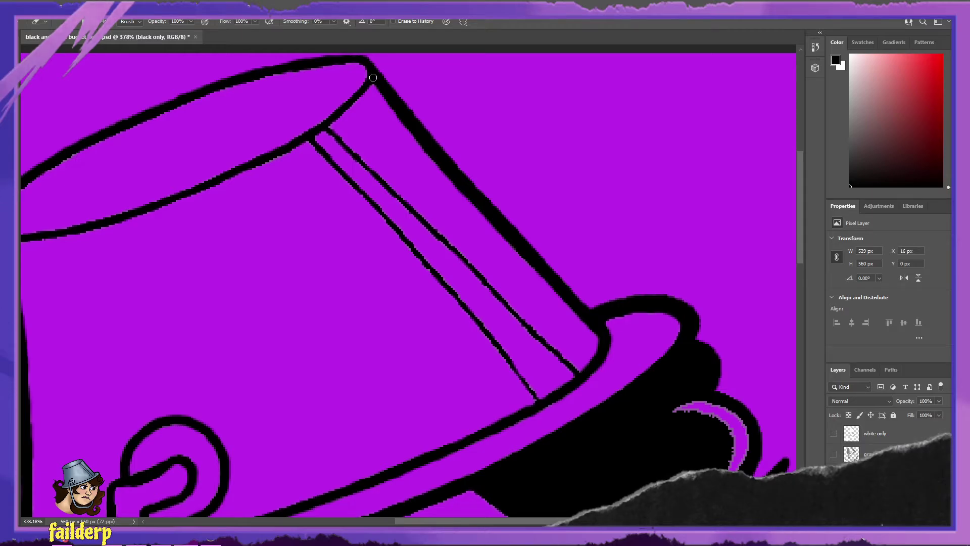
drag(375, 78, 378, 81)
key(ctrl+z)
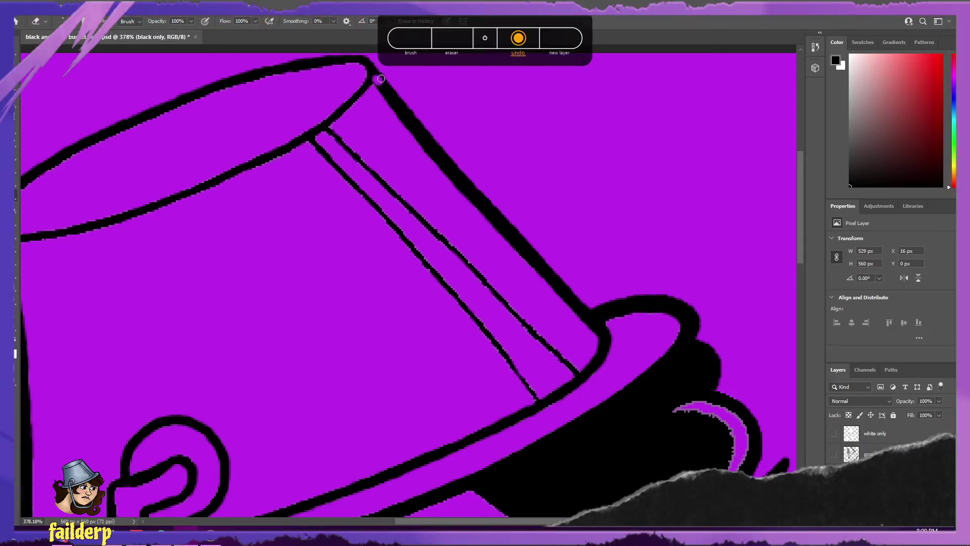
- Thicken the lower half of the stripe line nearest the bucket's front edge with black brush strokes from the brim upward, undoing uneven strokes
key(b)
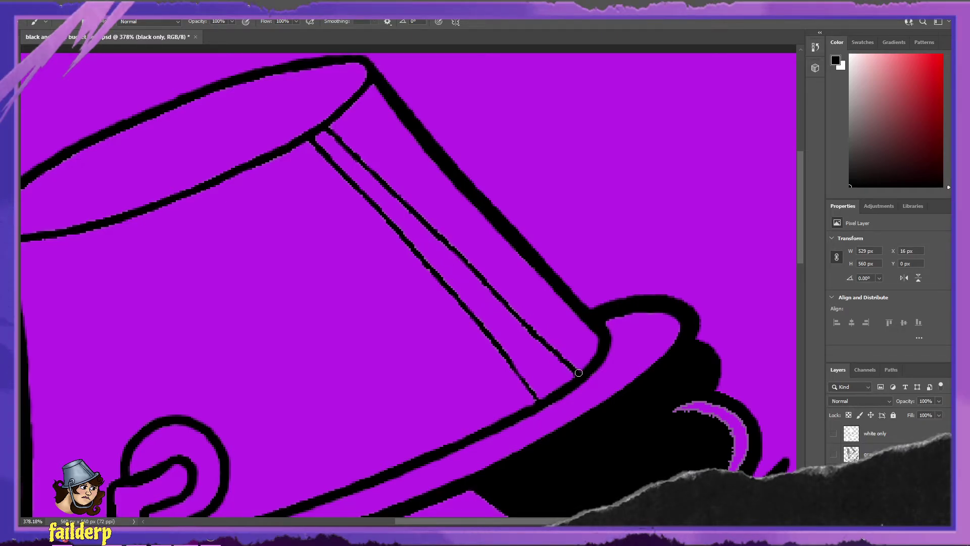
key(ctrl+z)
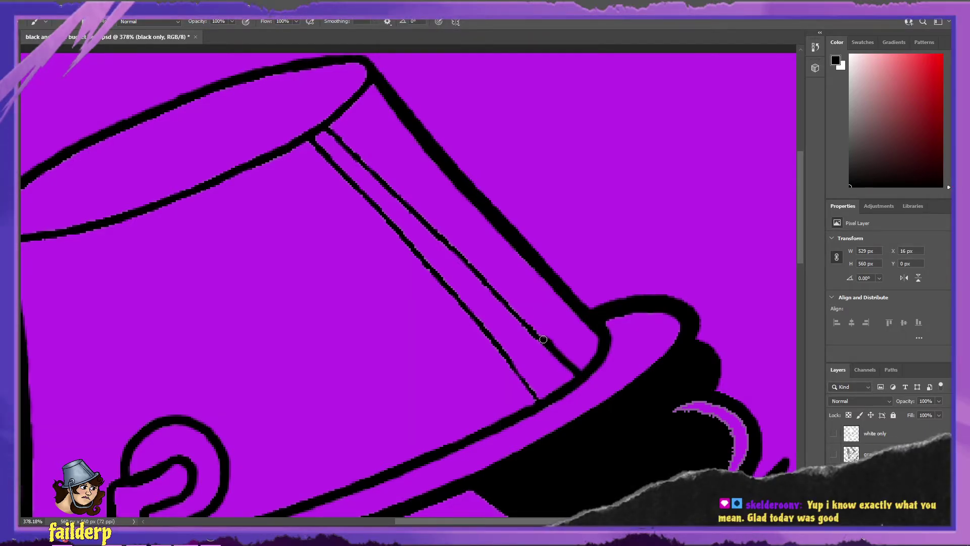
key(ctrl+z)
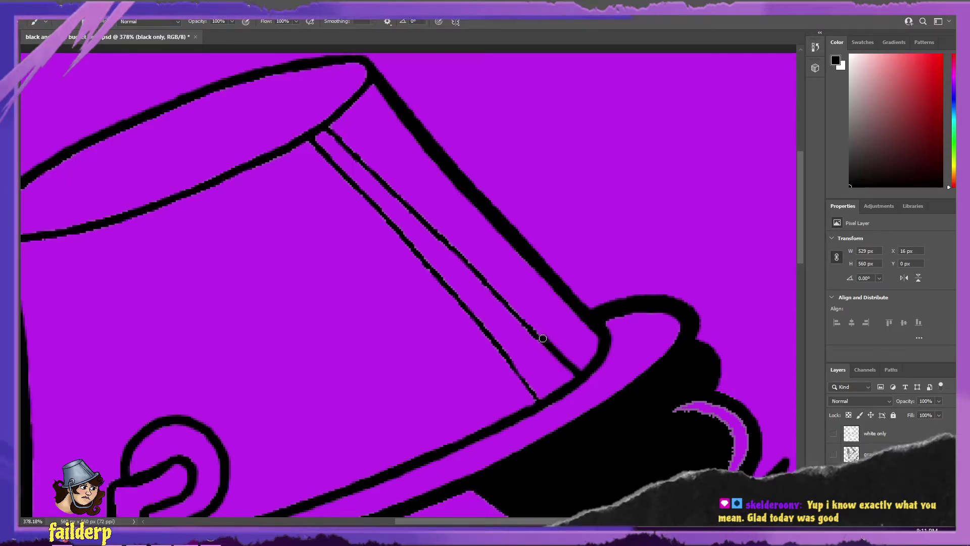
key(ctrl+z)
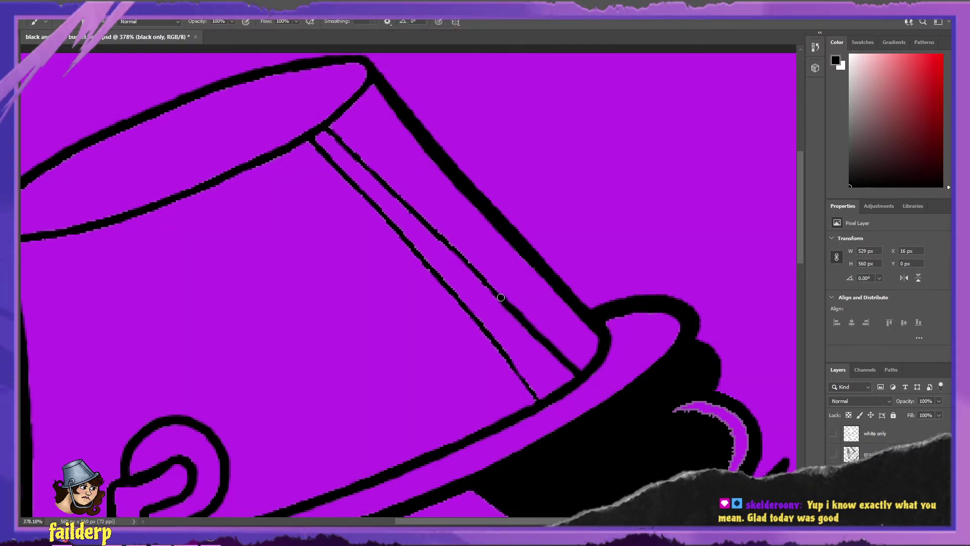
key(ctrl+z)
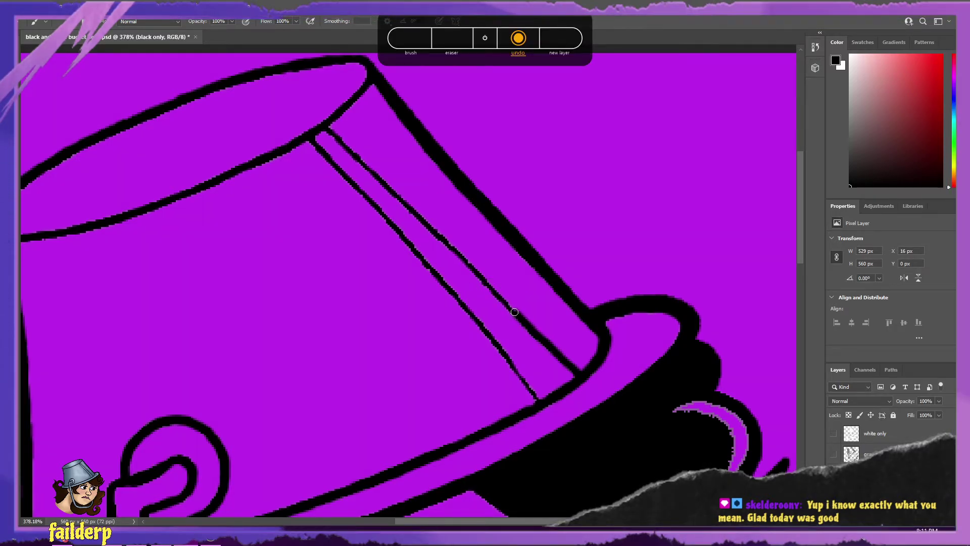
drag(492, 290, 462, 258)
key(ctrl+z)
drag(490, 288, 458, 254)
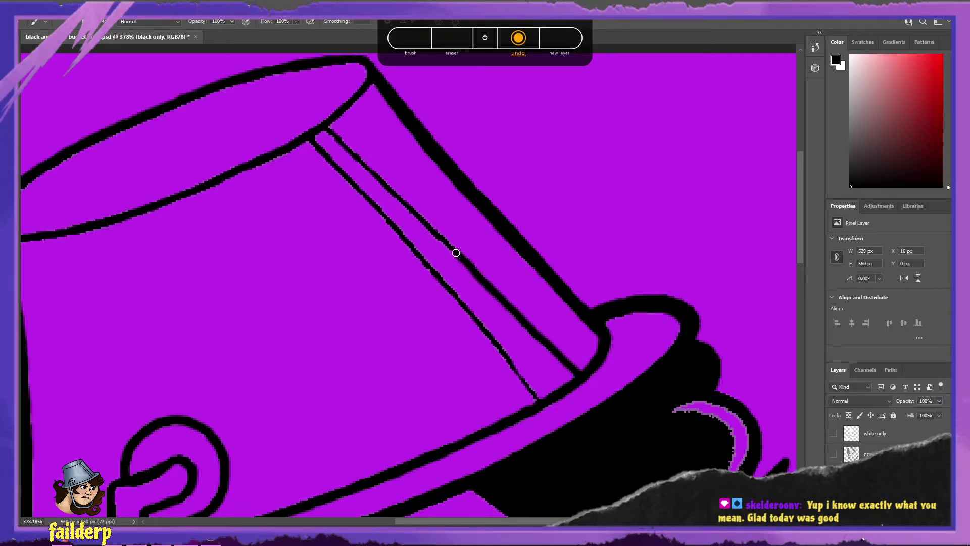
- Continue thickening the same stripe line up to the top ellipse with the black brush, undoing misplaced strokes
drag(459, 256, 435, 230)
key(ctrl+z)
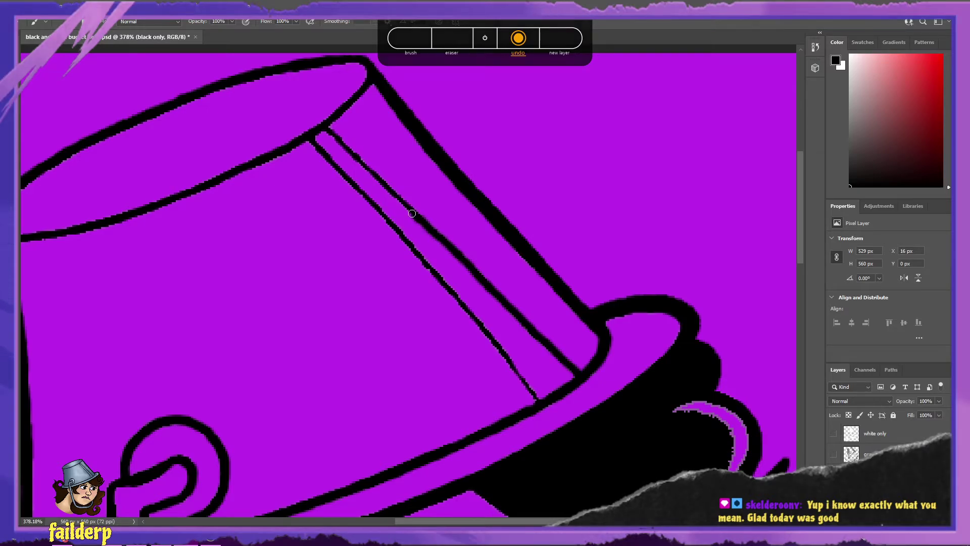
key(ctrl+z)
drag(425, 222, 384, 181)
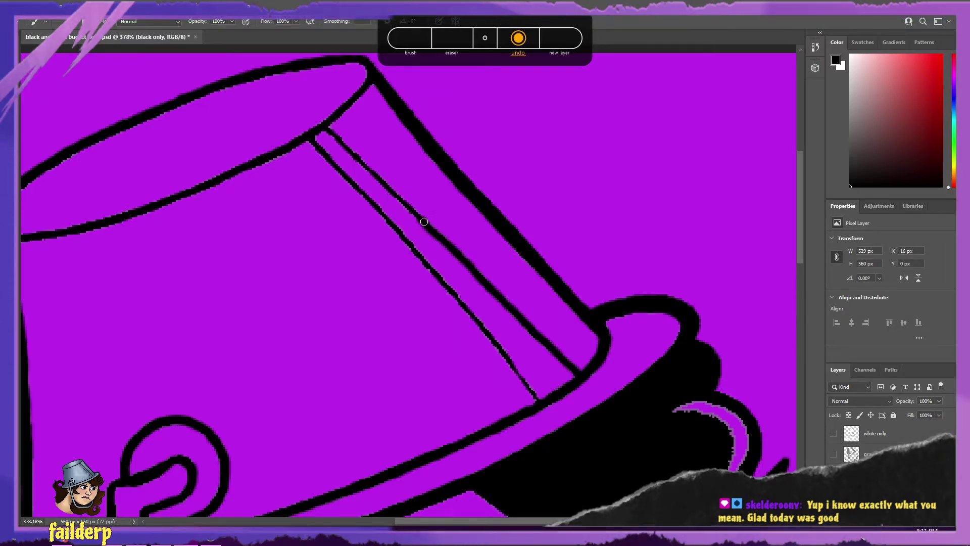
key(ctrl+z)
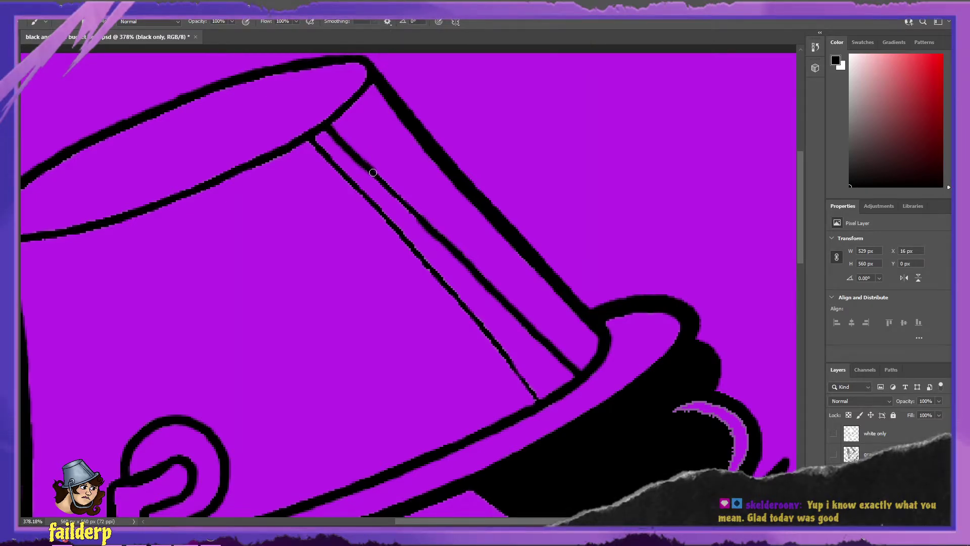
key(ctrl+z)
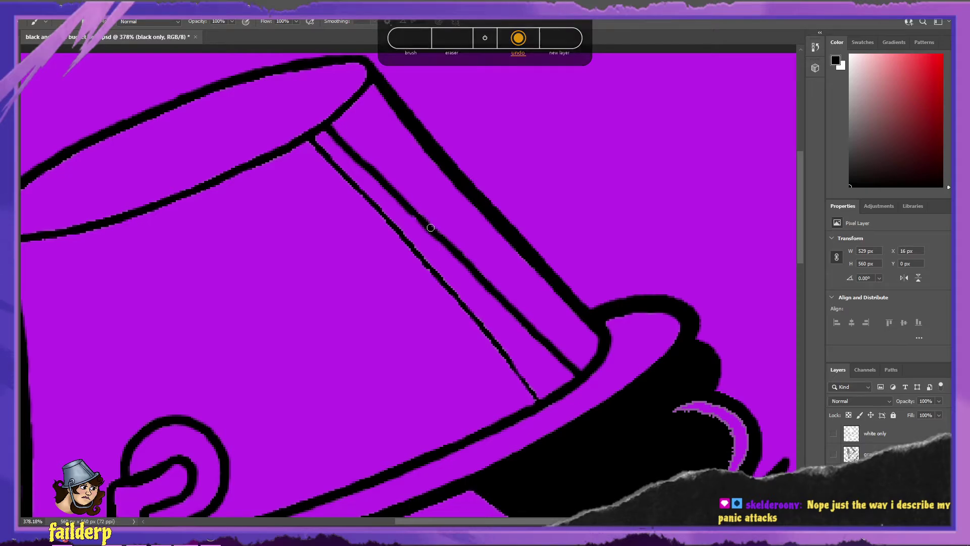
- Thicken the other stripe line from the top ellipse down to the brim to match its neighbour, undoing uneven brush strokes
key(ctrl+z)
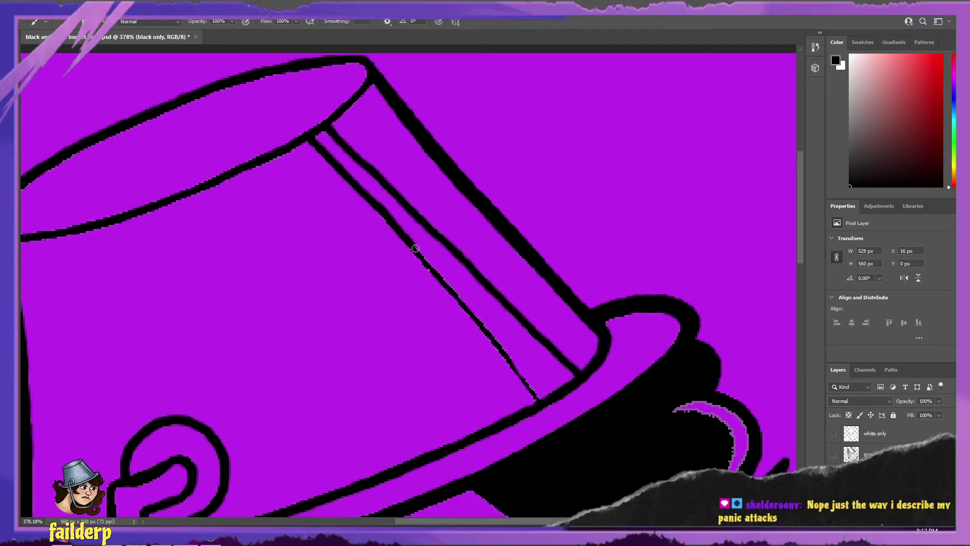
key(ctrl+z)
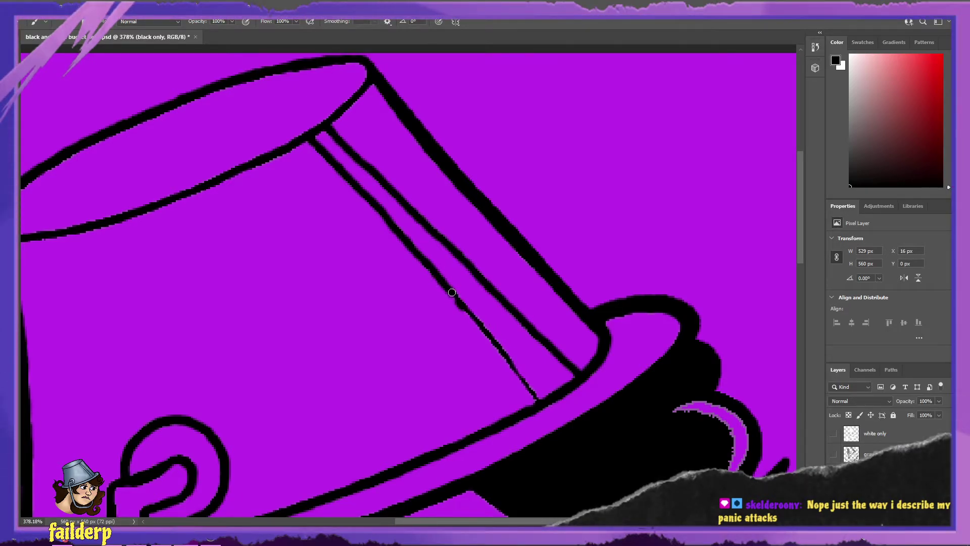
key(ctrl+z)
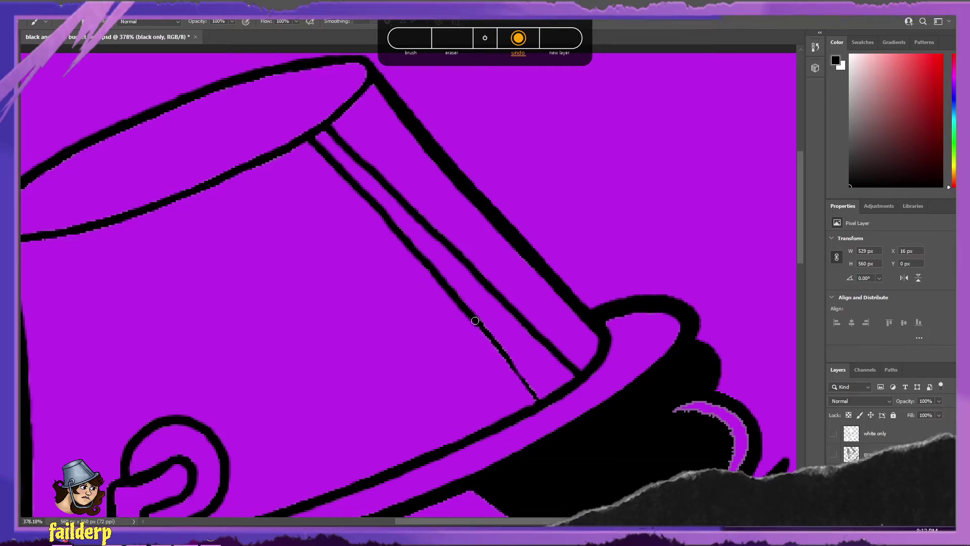
key(ctrl+z)
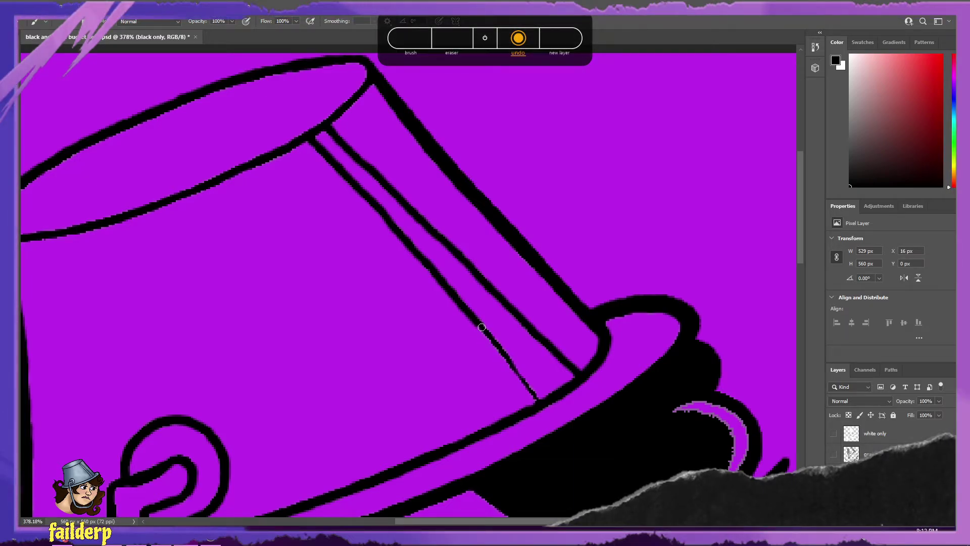
drag(487, 331, 512, 367)
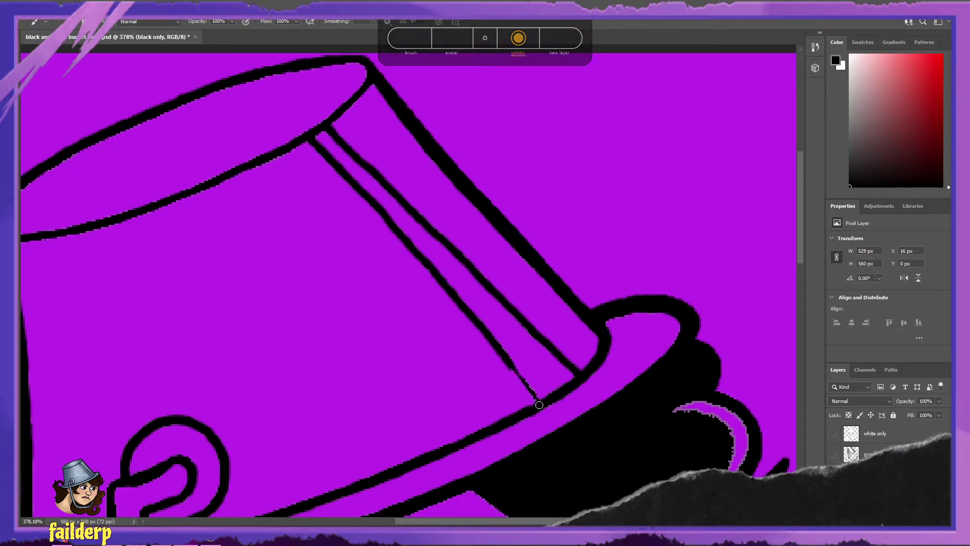
drag(537, 400, 518, 371)
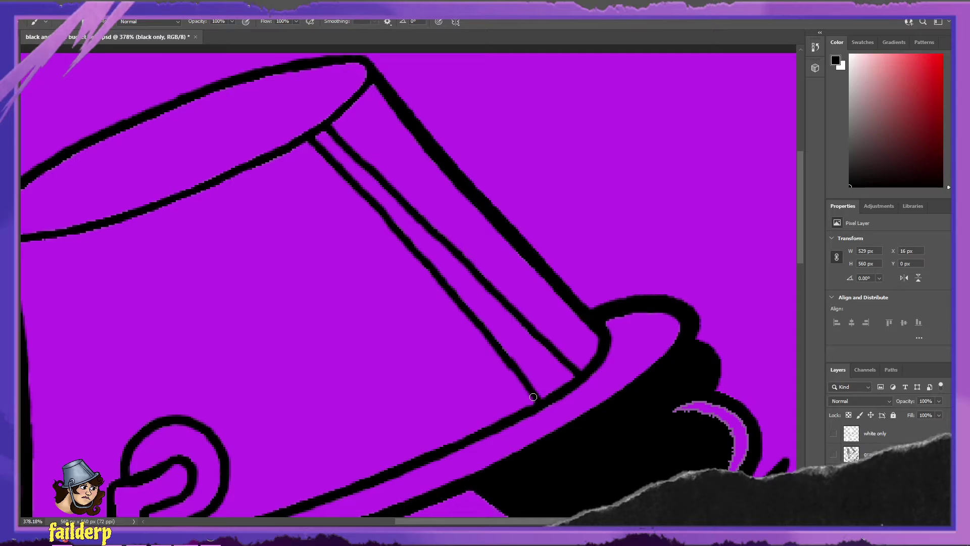
key(ctrl+z)
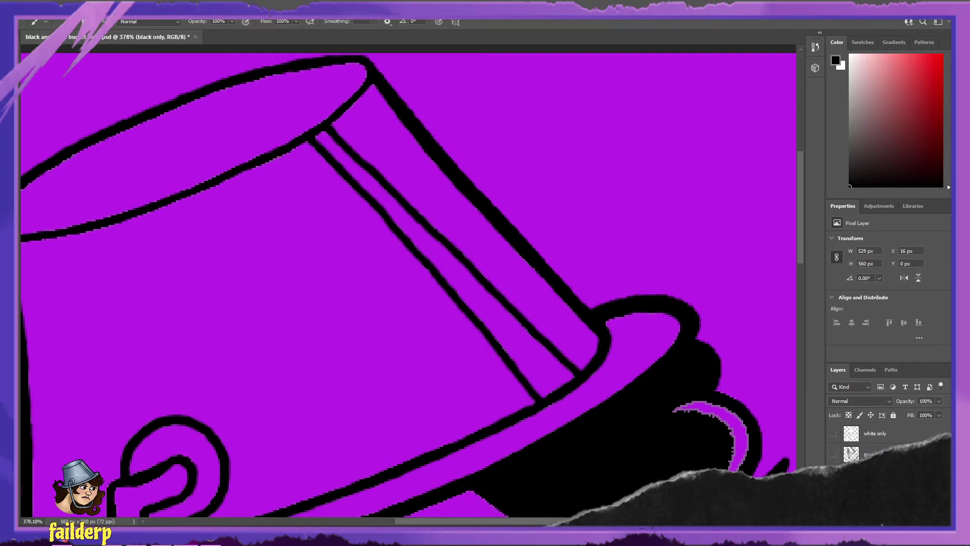
- Thicken and smooth the lower curve of the bucket's top ellipse with black brush strokes, undoing stray strokes
scroll(408, 286, left, 5)
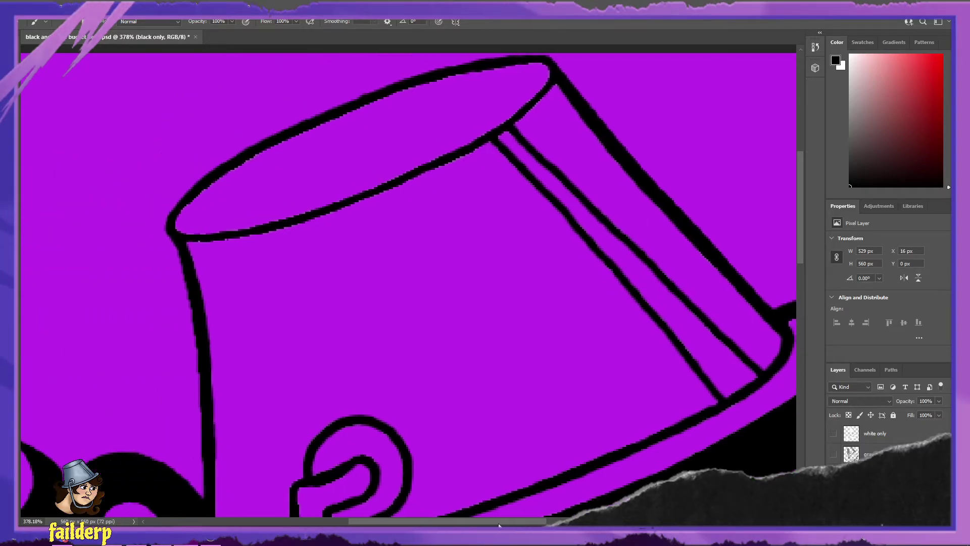
scroll(516, 489, up, 2)
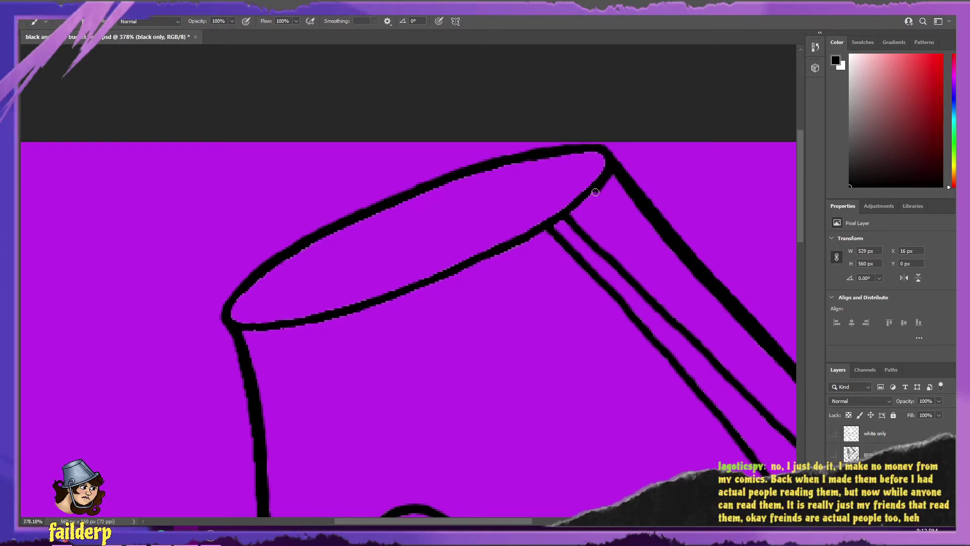
key(ctrl+z)
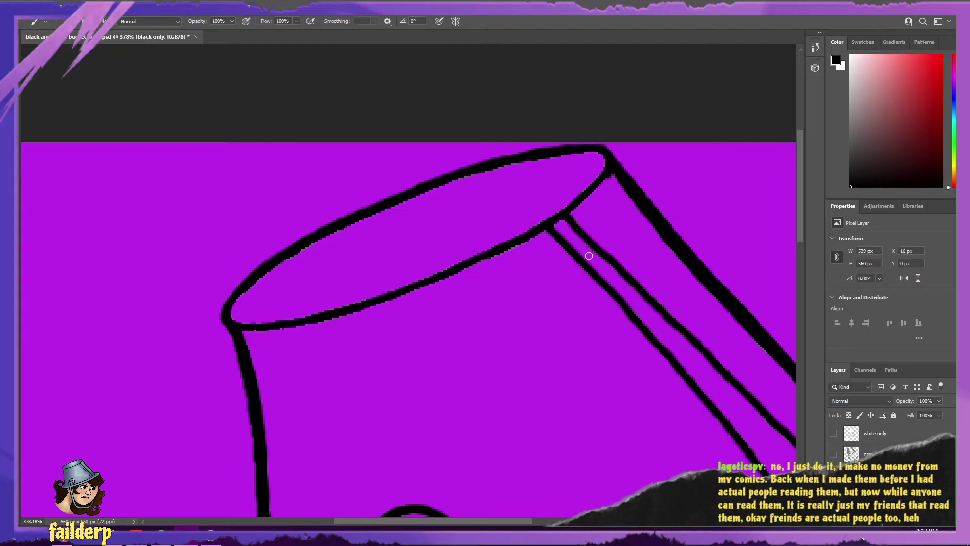
key(ctrl+z)
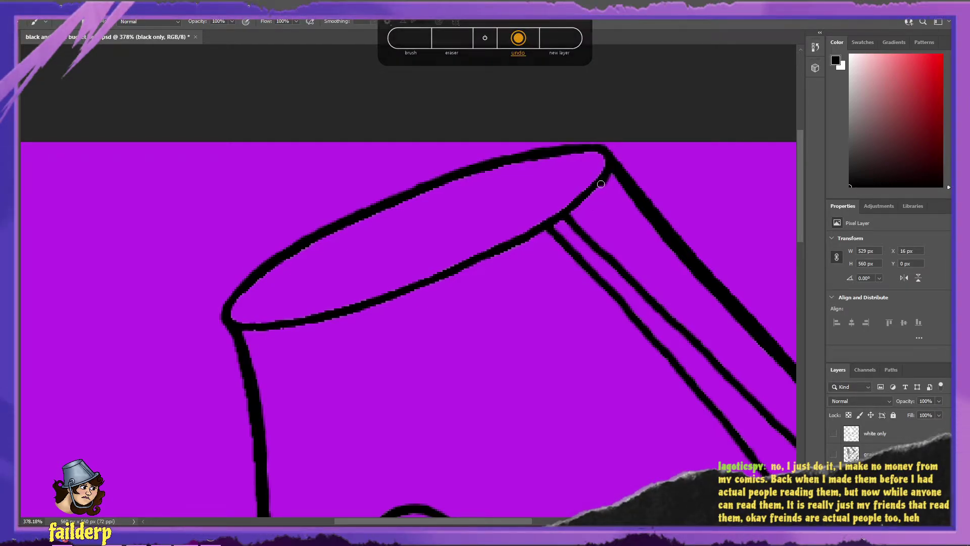
key(ctrl+z)
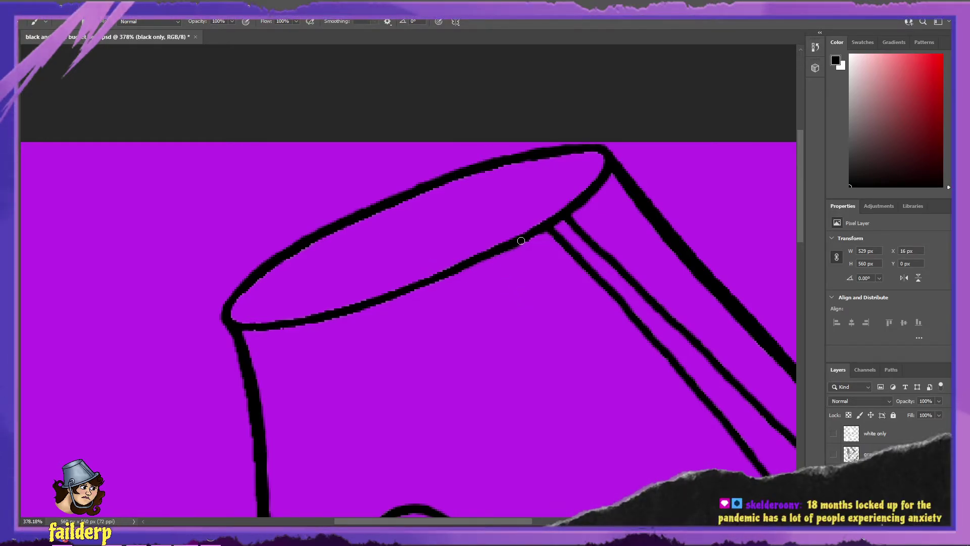
key(ctrl+z)
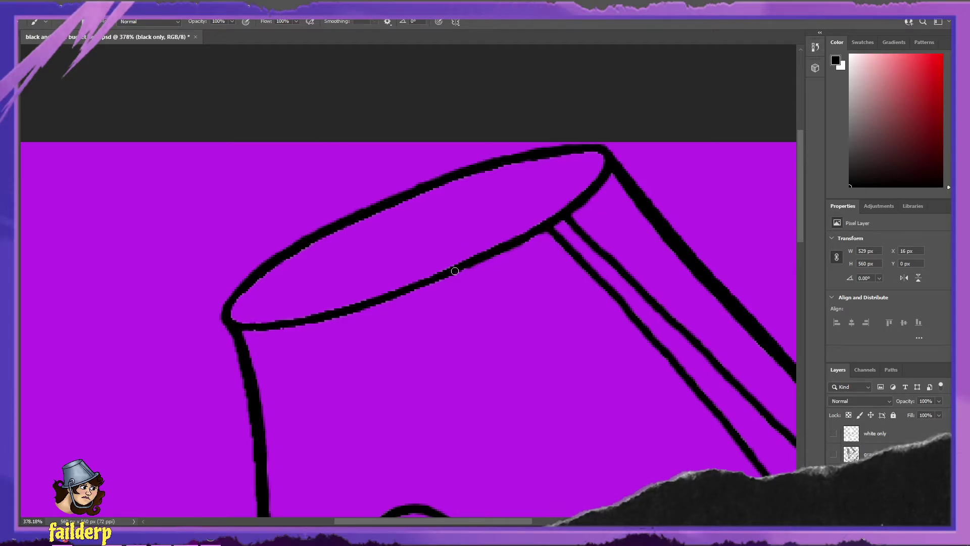
key(ctrl+z)
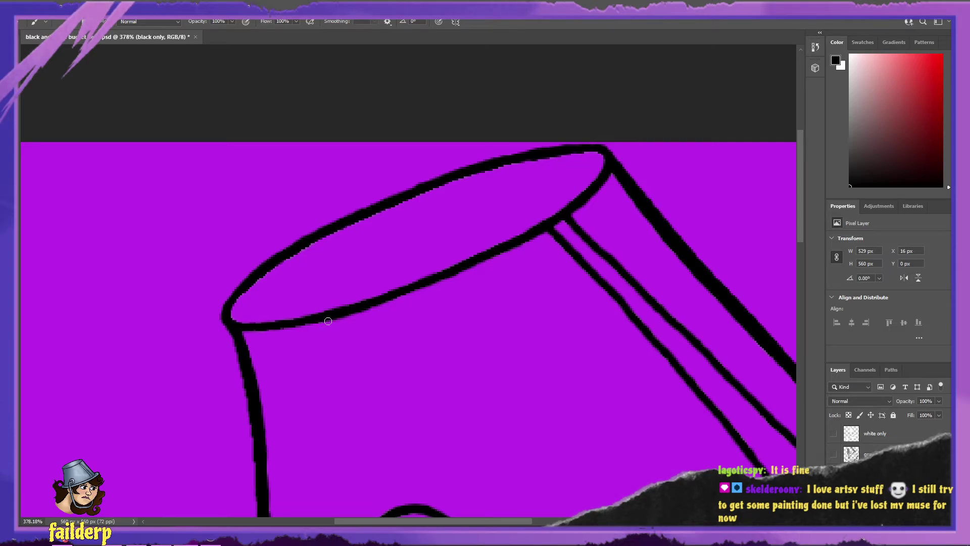
- Smooth the back corner and upper curve of the top ellipse with brush and eraser, undo stray strokes, and save the document
key(e)
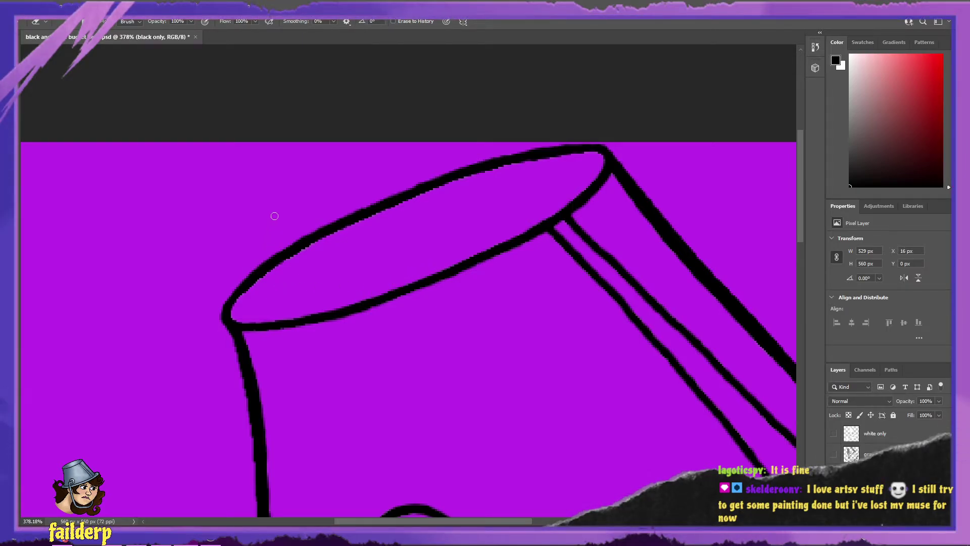
key(b)
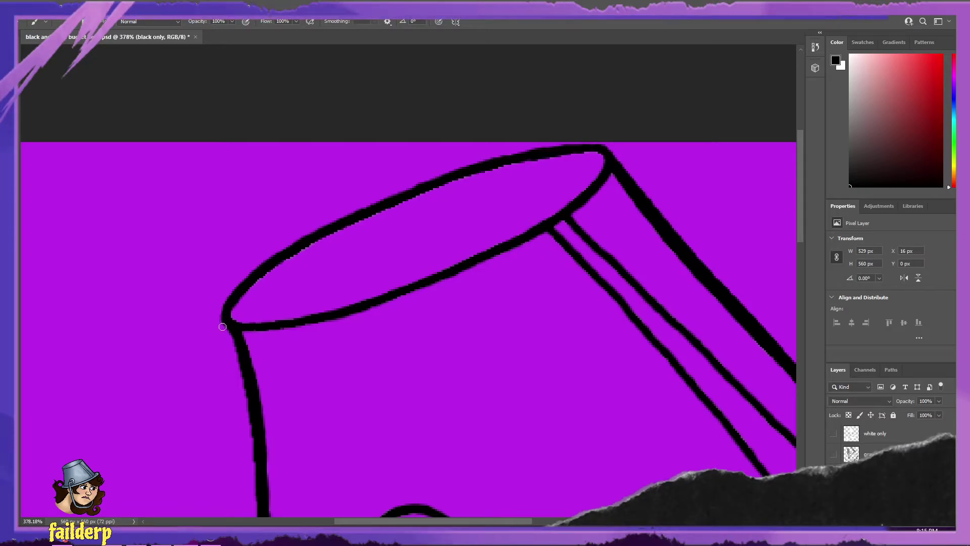
key(ctrl+z)
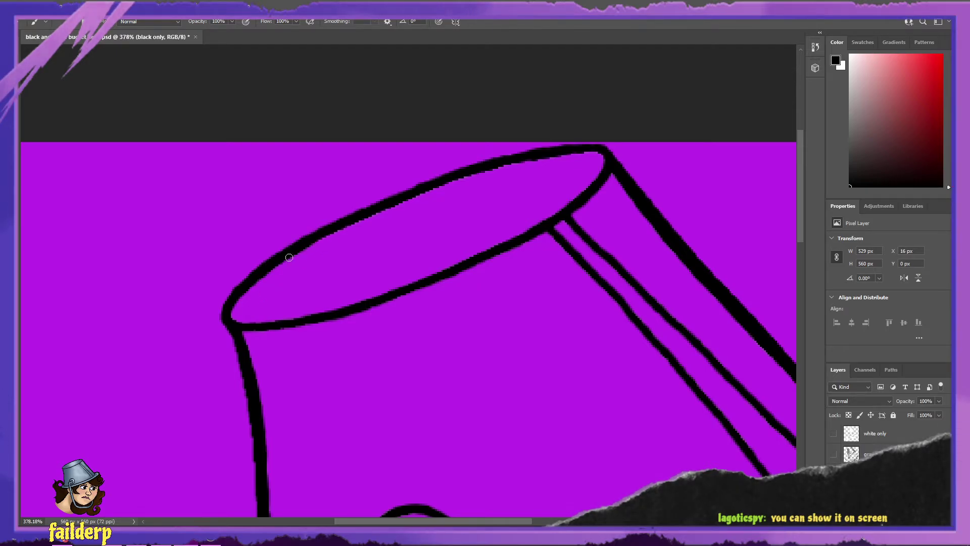
key(ctrl+z)
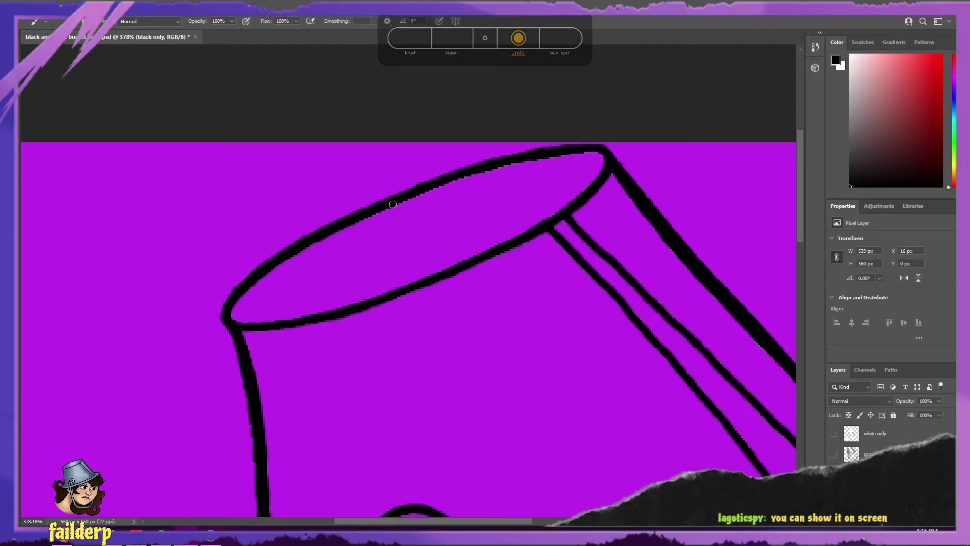
key(ctrl+z)
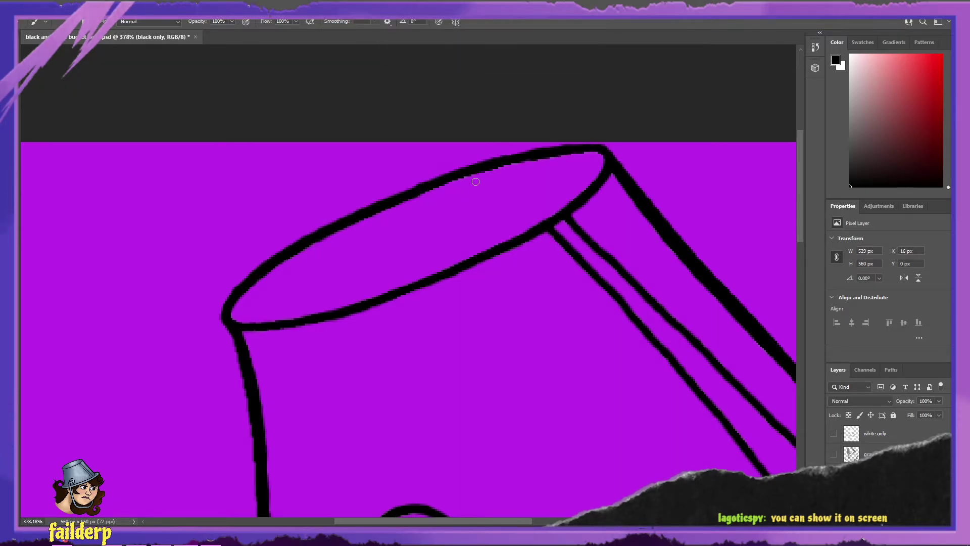
key(ctrl+z)
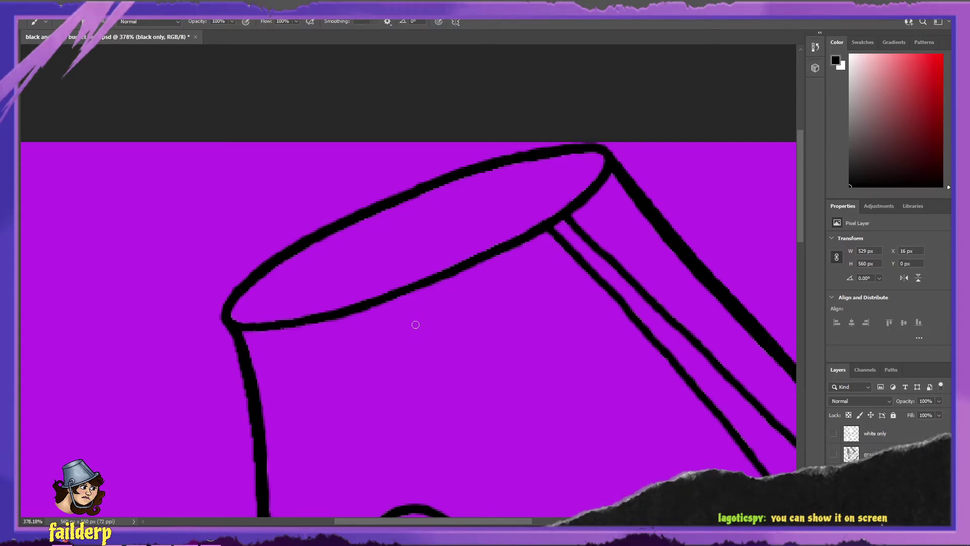
key(e)
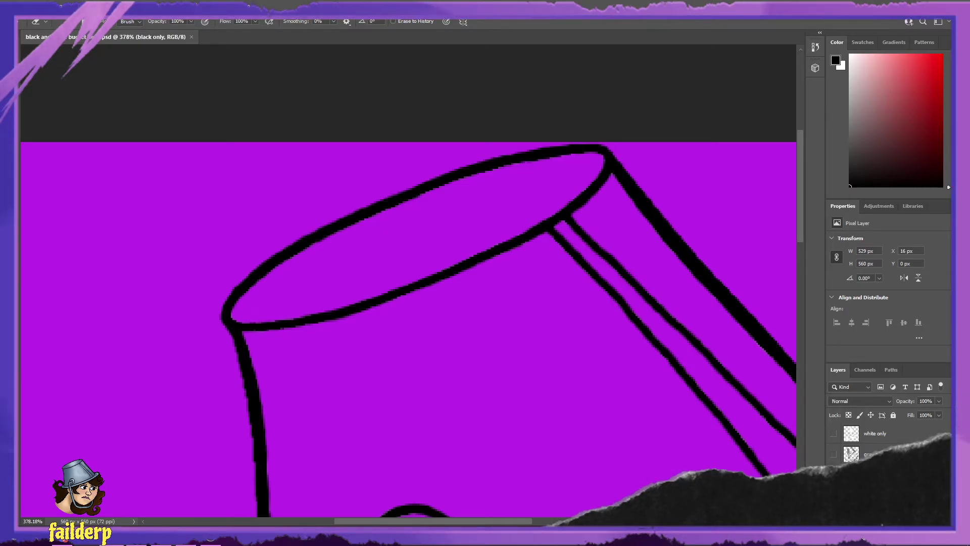
- Bring the browser window with the Lagotic Moon site over the canvas and read through the "Some Days" comic
drag(969, 32, 733, 32)
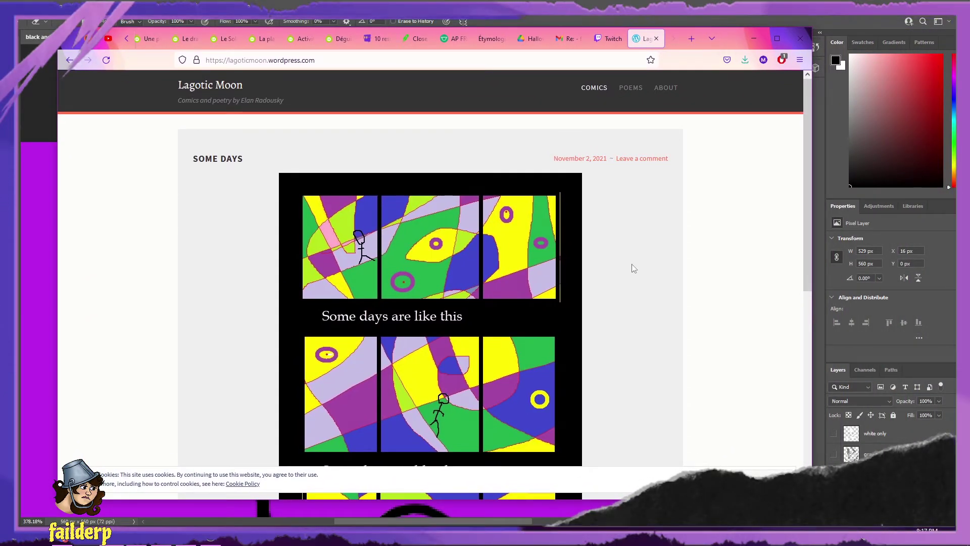
scroll(632, 268, down, 2)
scroll(632, 247, up, 1)
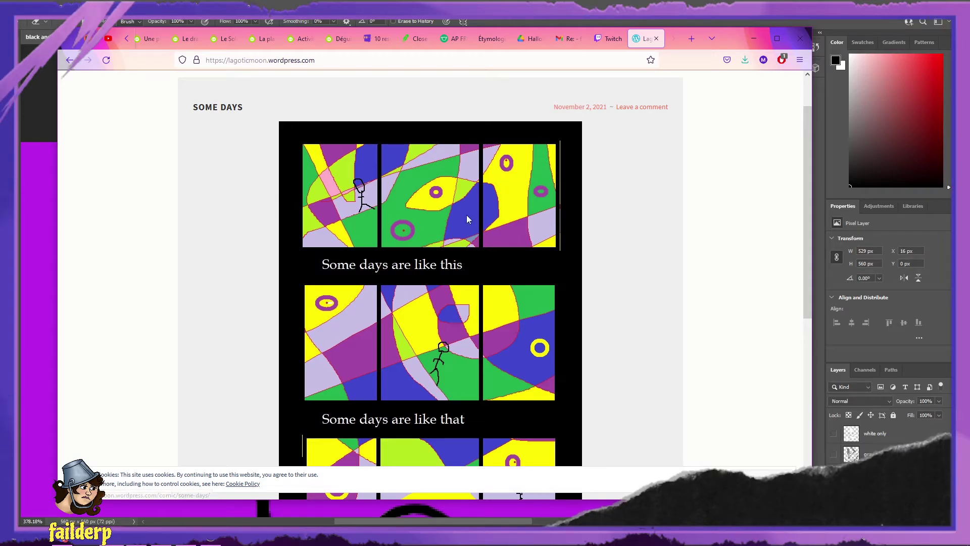
scroll(505, 262, down, 2)
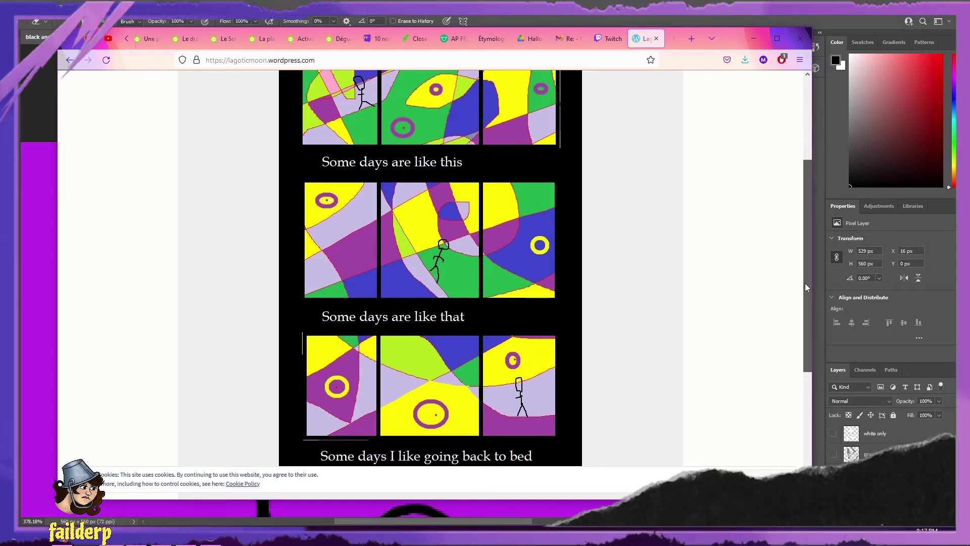
drag(805, 283, 809, 234)
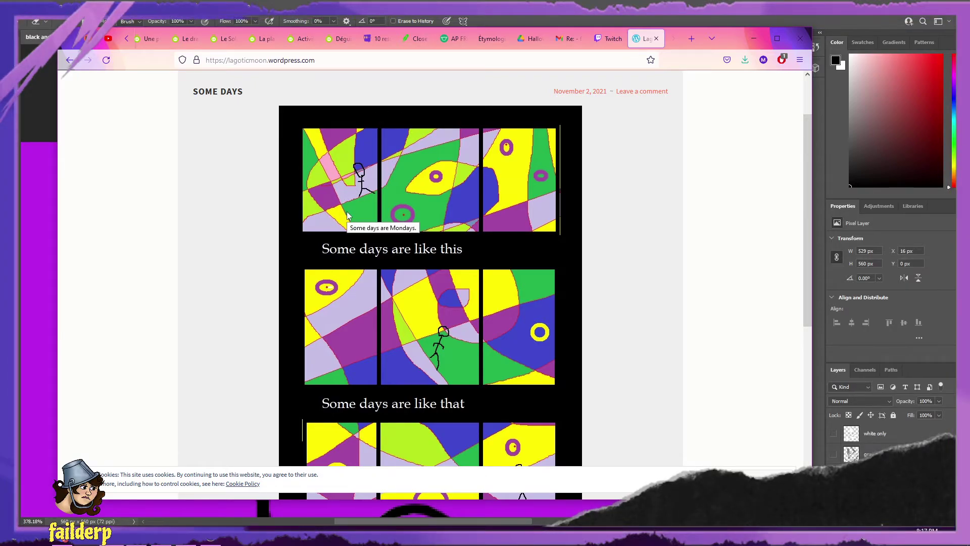
- Finish reading the "Some Days" comic, open a random comic and read through "Red Mountains" with its author's note
scroll(654, 299, down, 4)
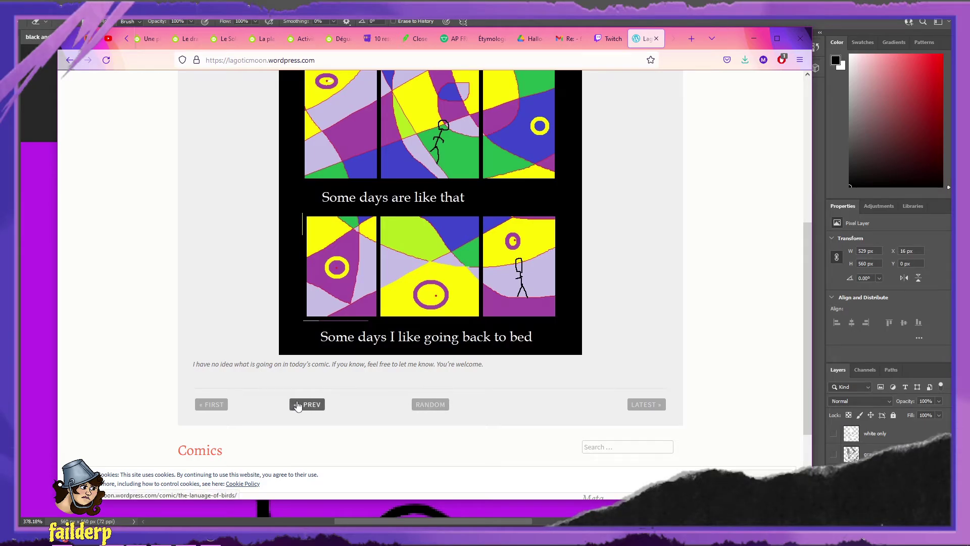
click(428, 404)
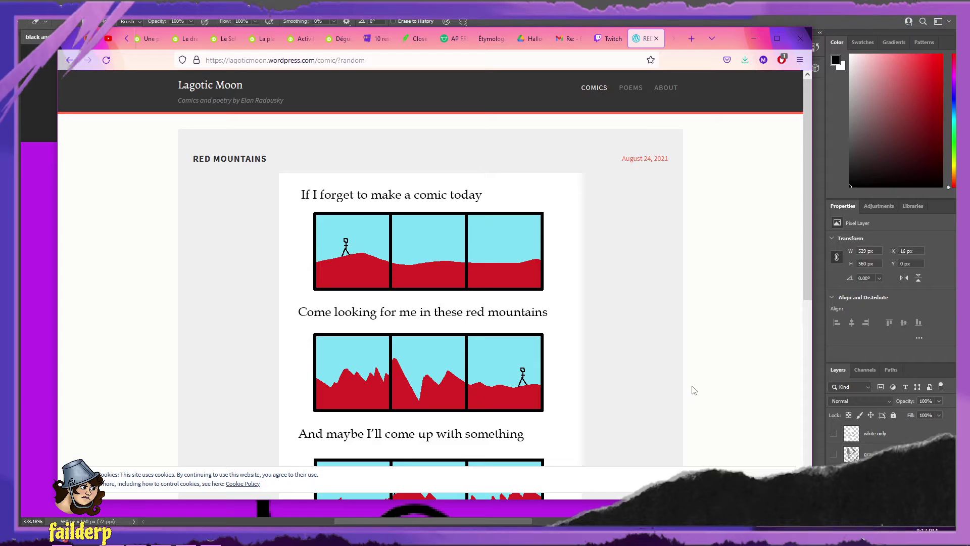
scroll(685, 382, down, 2)
scroll(685, 382, down, 1)
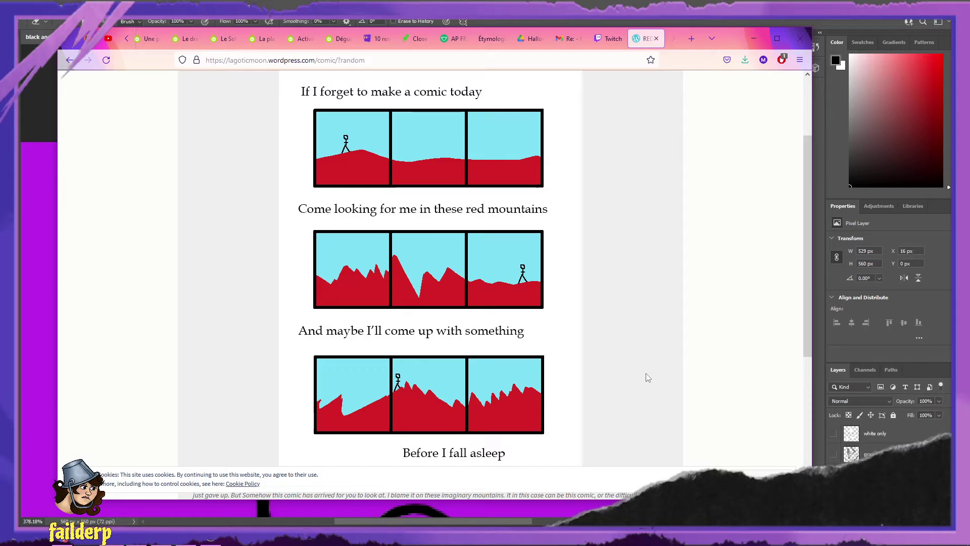
scroll(648, 378, down, 2)
scroll(648, 378, up, 2)
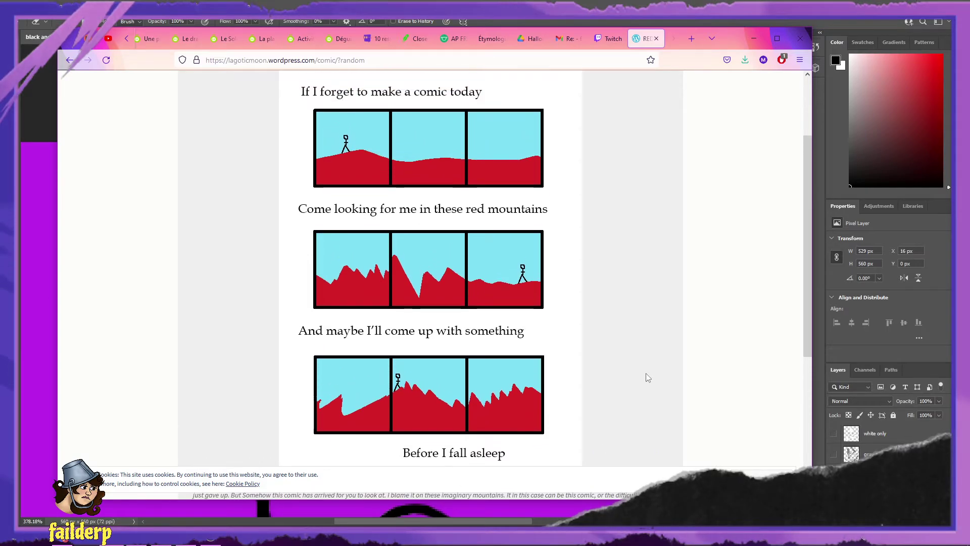
scroll(646, 376, down, 3)
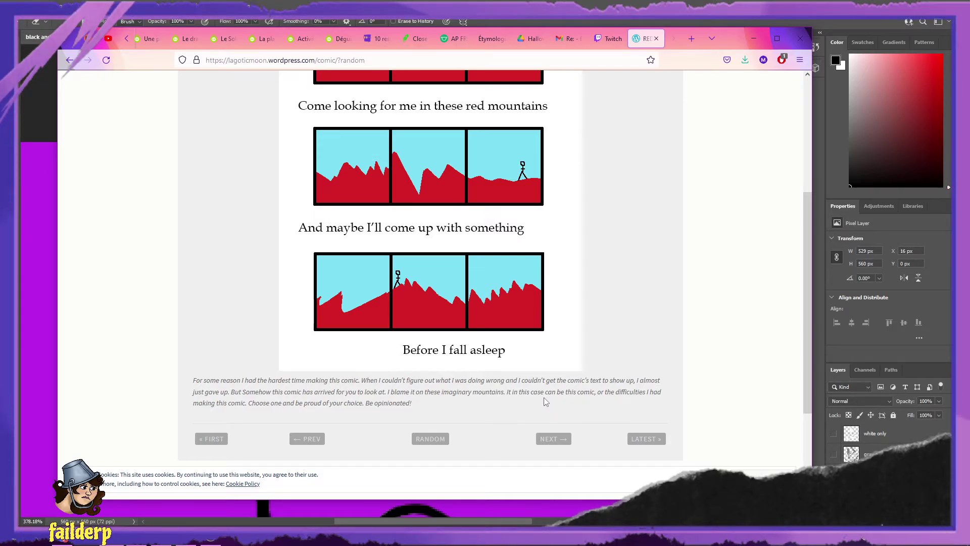
scroll(533, 391, up, 5)
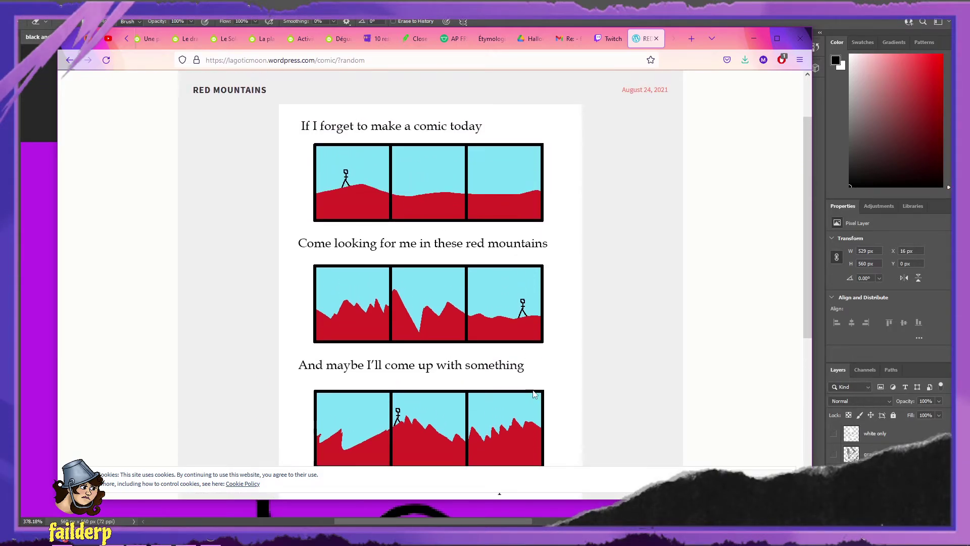
scroll(530, 396, down, 3)
scroll(531, 396, up, 2)
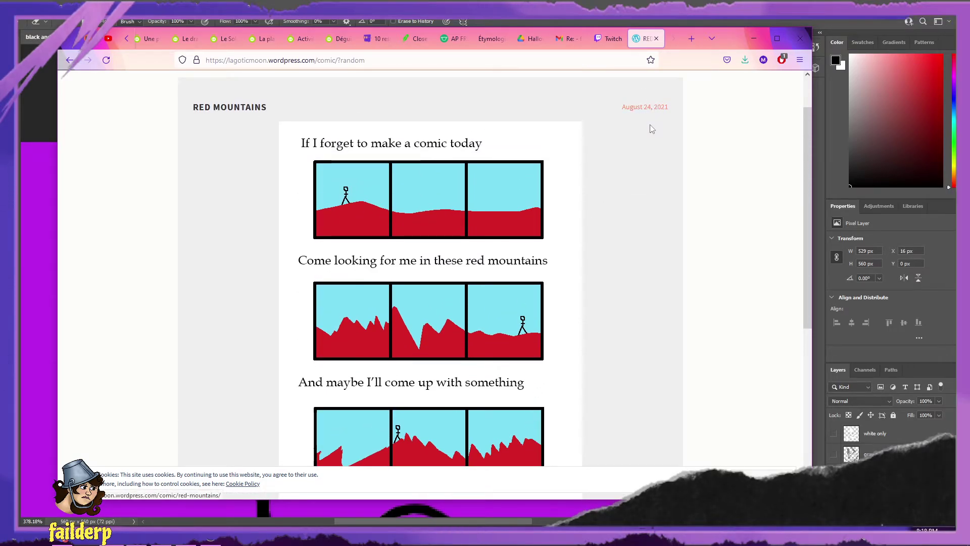
scroll(650, 124, down, 5)
- Open another random comic, shift the browser window slightly lower, and read "The Wind Howls Across the Sea"
click(431, 335)
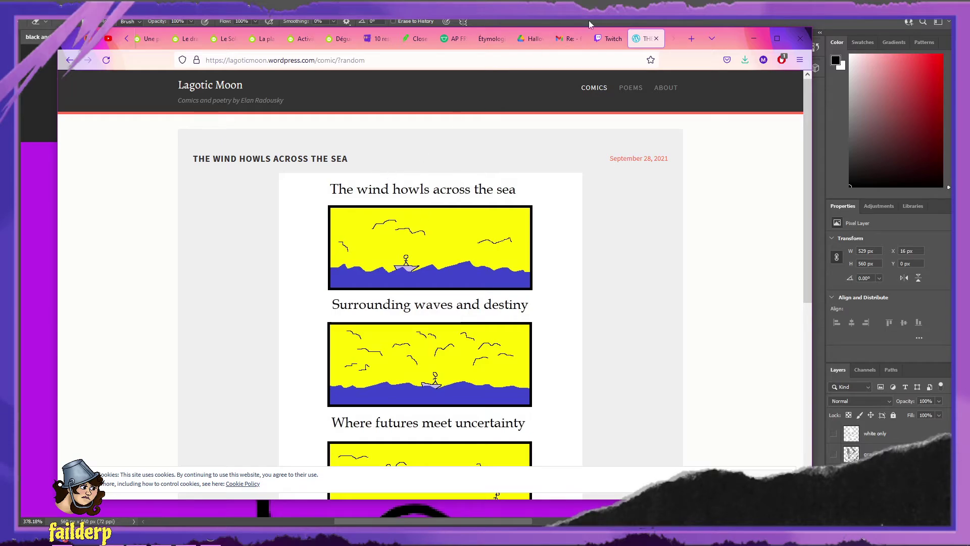
drag(729, 35, 723, 53)
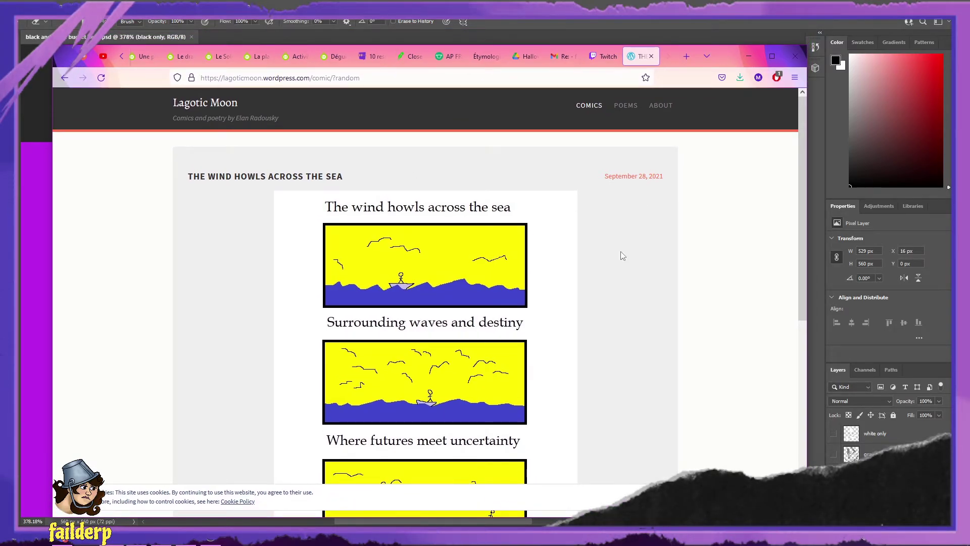
scroll(559, 211, down, 2)
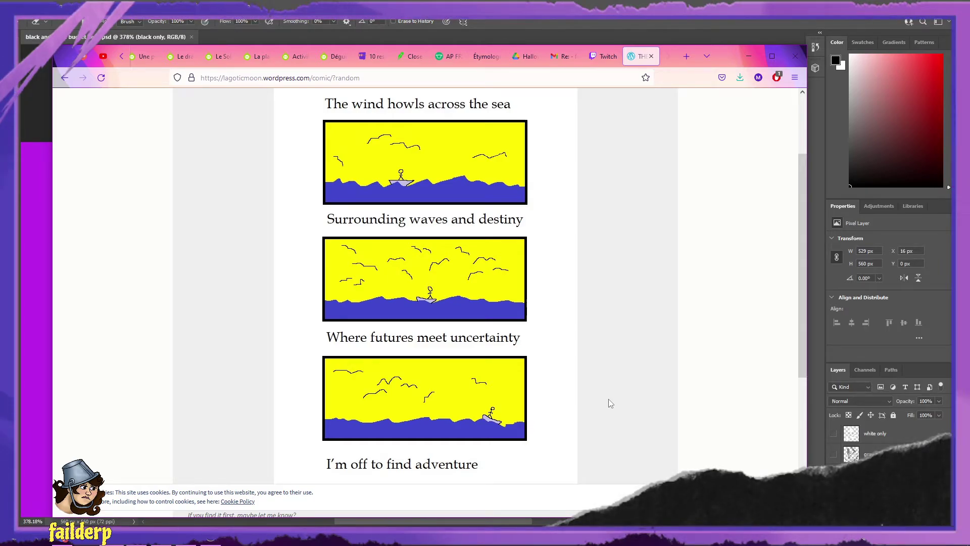
scroll(592, 398, down, 3)
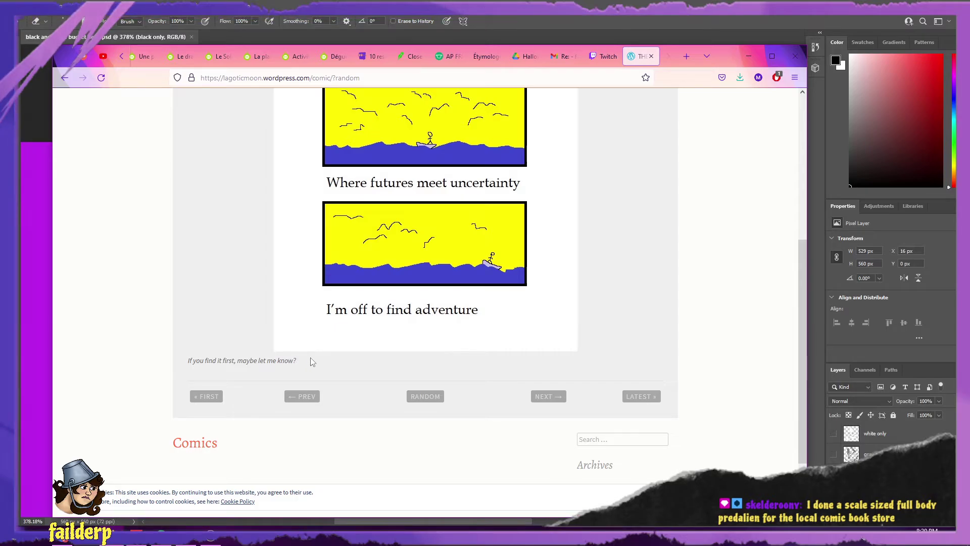
- Open another random comic and read through "Balloons", including its hover text and the note below it
click(425, 398)
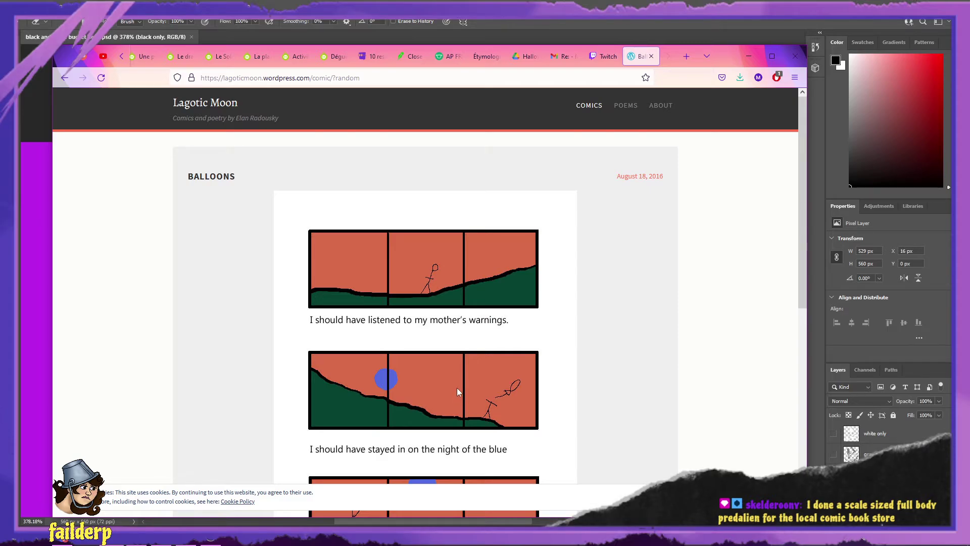
scroll(563, 405, down, 2)
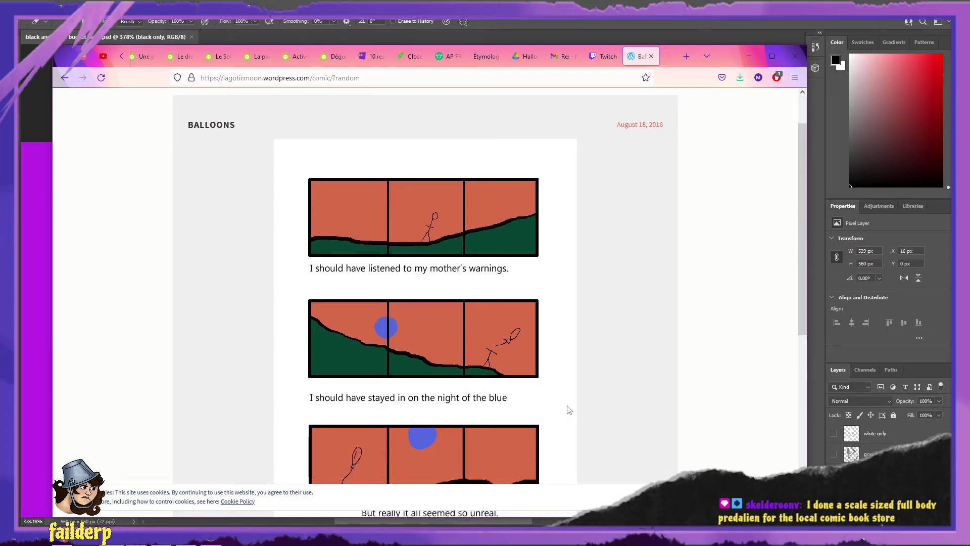
scroll(576, 412, down, 1)
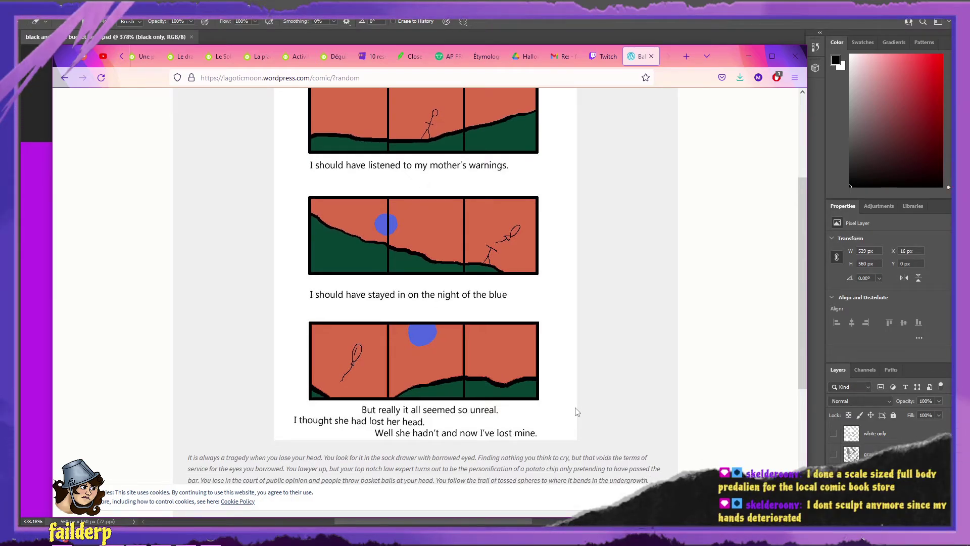
scroll(579, 404, up, 1)
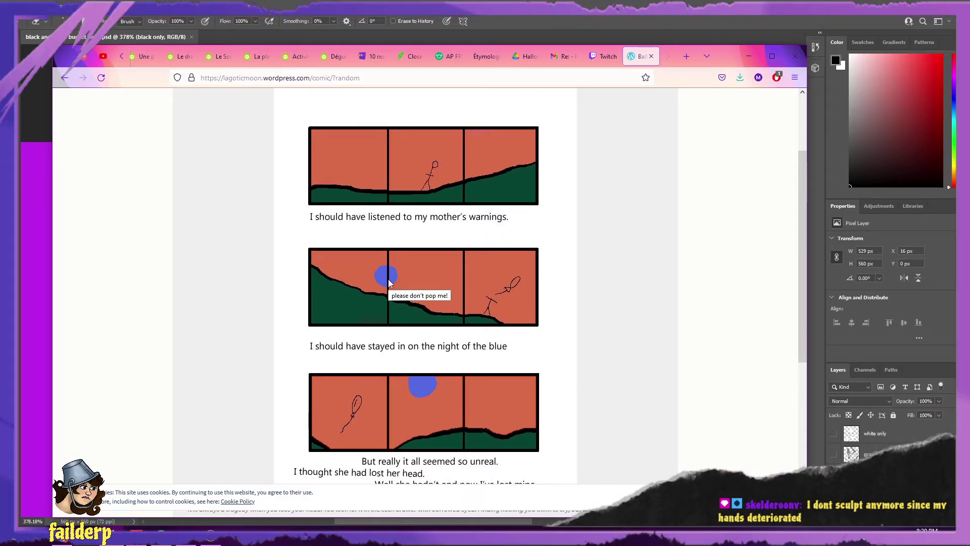
scroll(432, 433, down, 1)
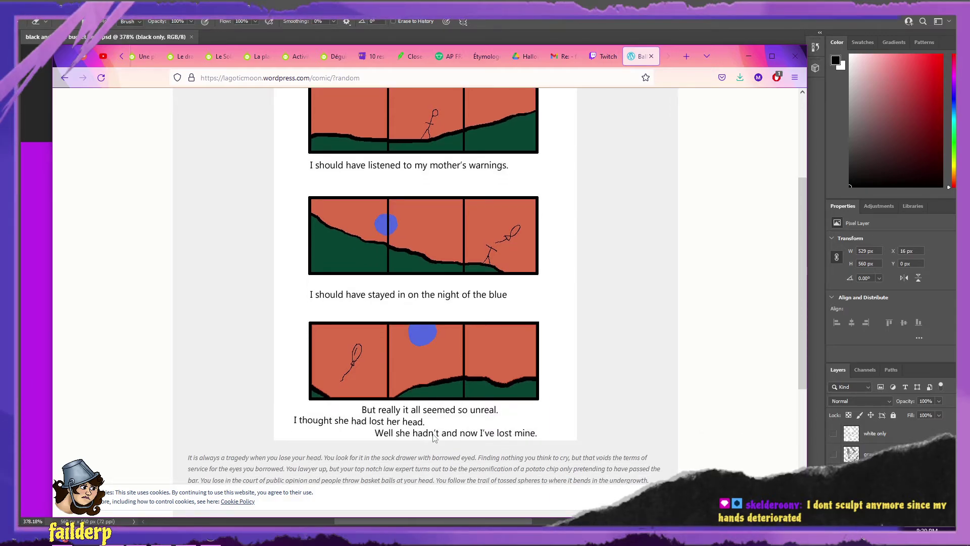
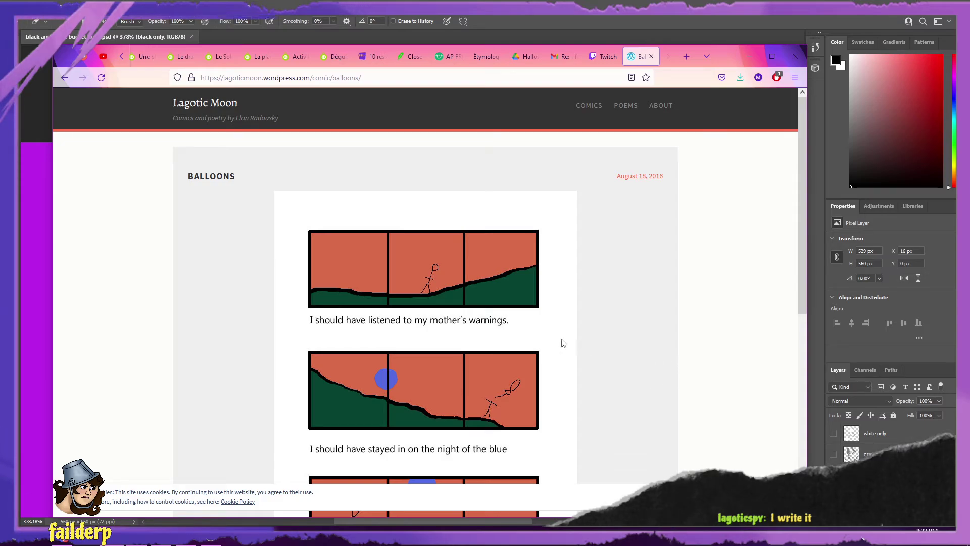
scroll(556, 340, down, 4)
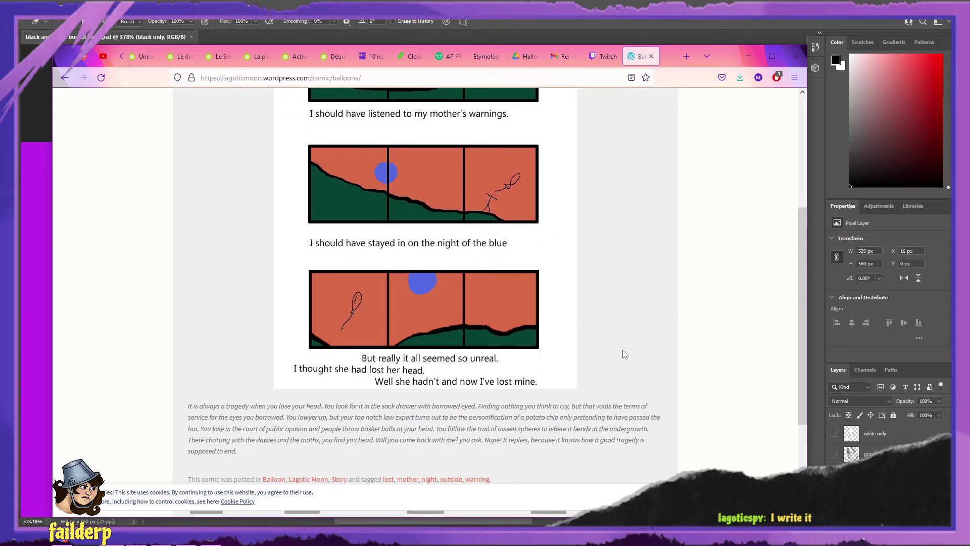
scroll(625, 354, down, 1)
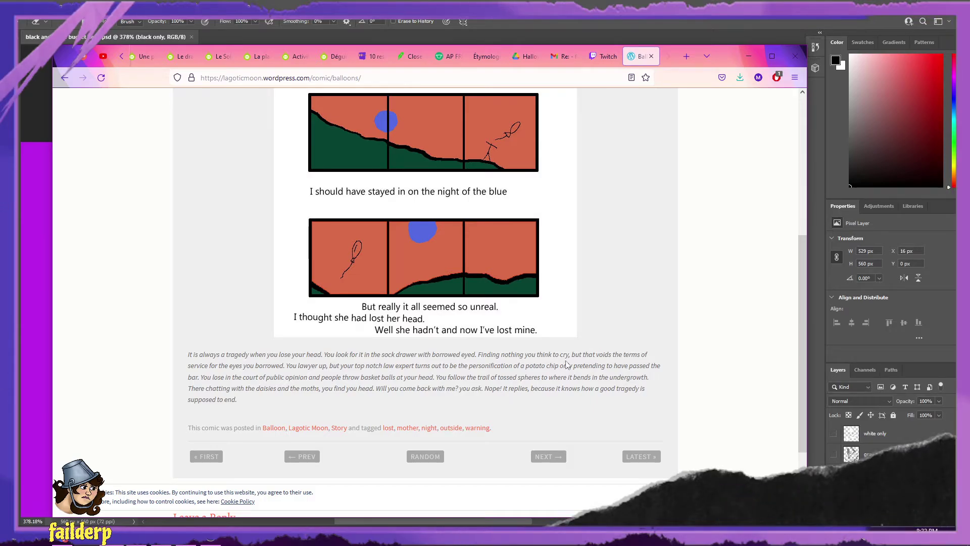
- Open another random comic and read through "Sometimes I Think", examining its panels and the author's note
click(425, 456)
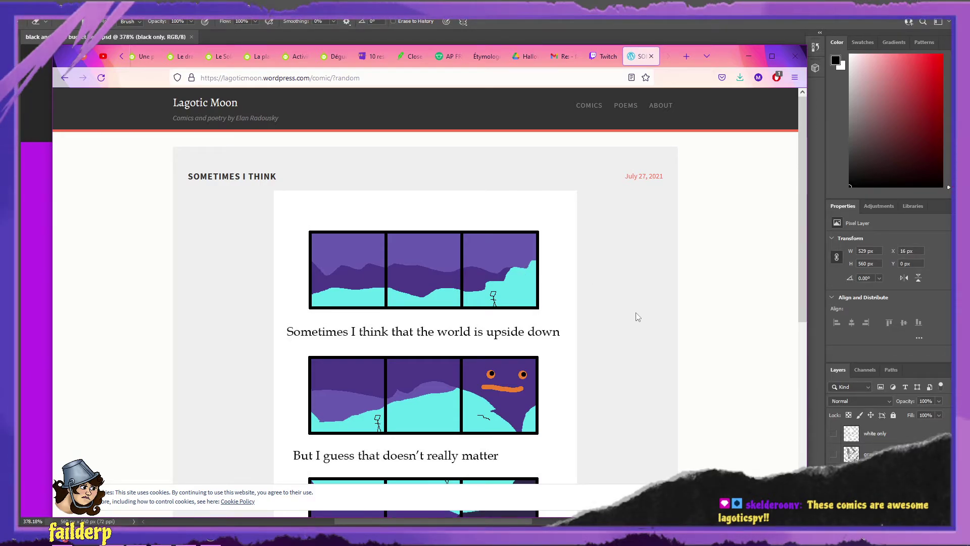
scroll(637, 315, down, 3)
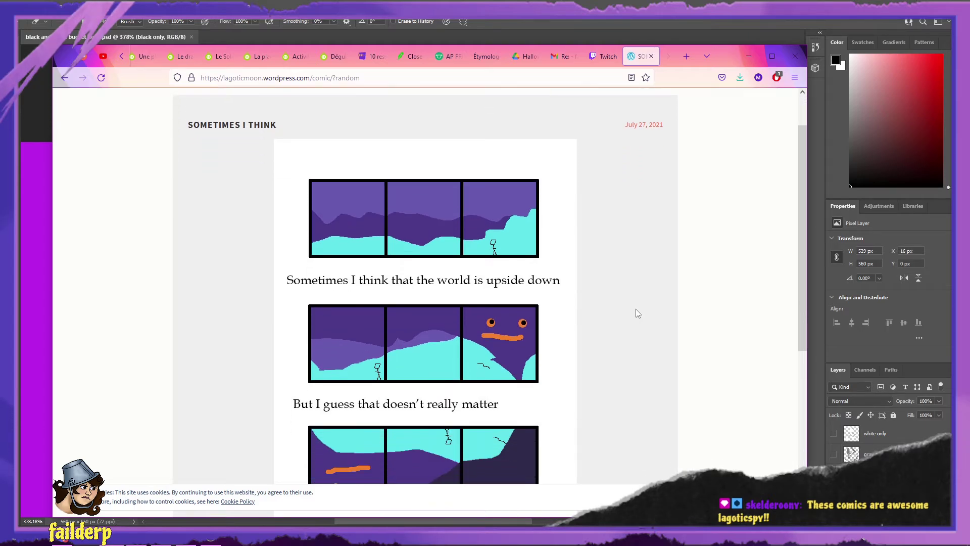
scroll(638, 313, down, 2)
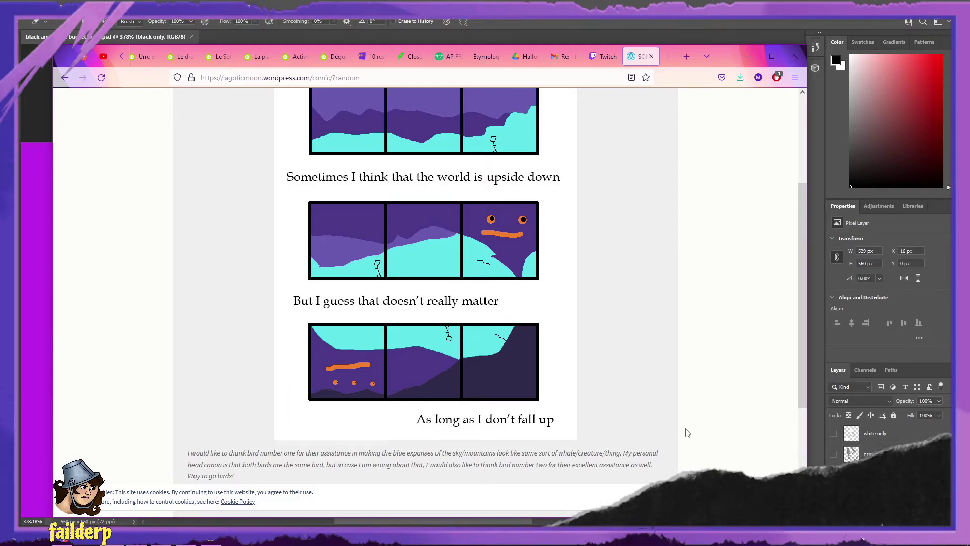
scroll(686, 433, up, 3)
scroll(687, 430, down, 4)
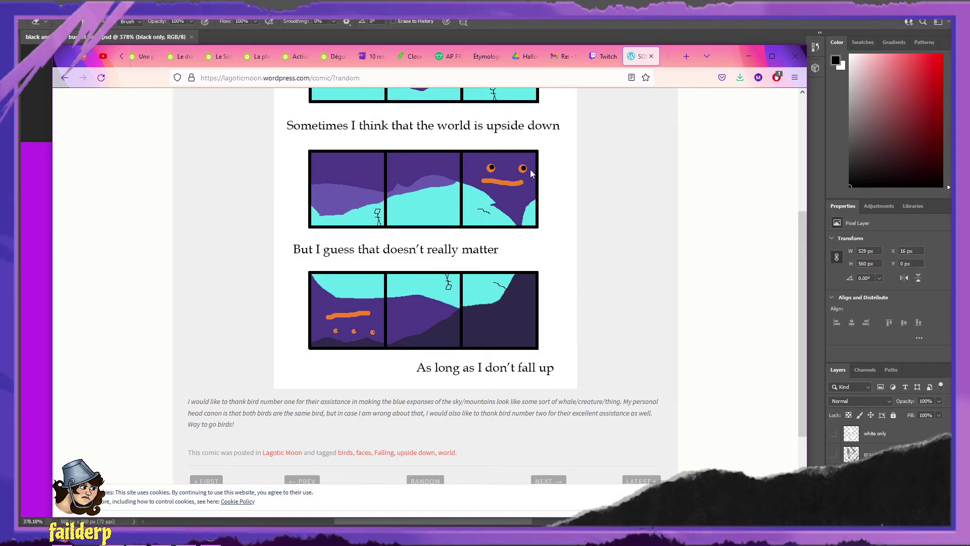
mouse_move(531, 174)
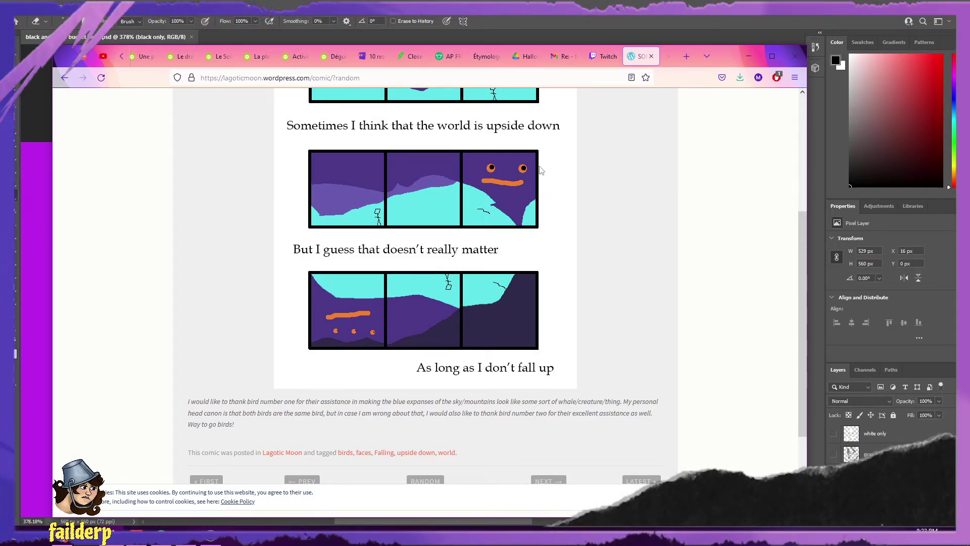
scroll(487, 219, up, 2)
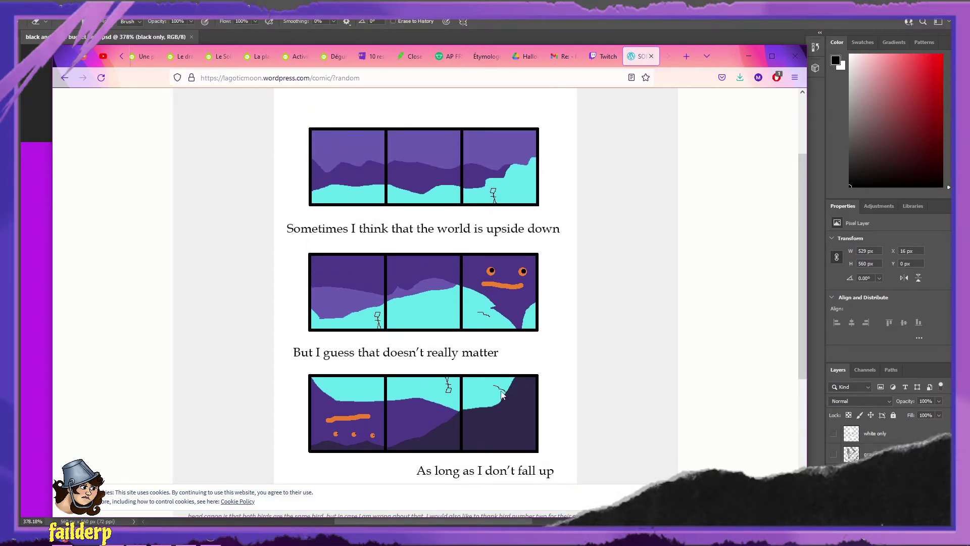
scroll(501, 396, down, 2)
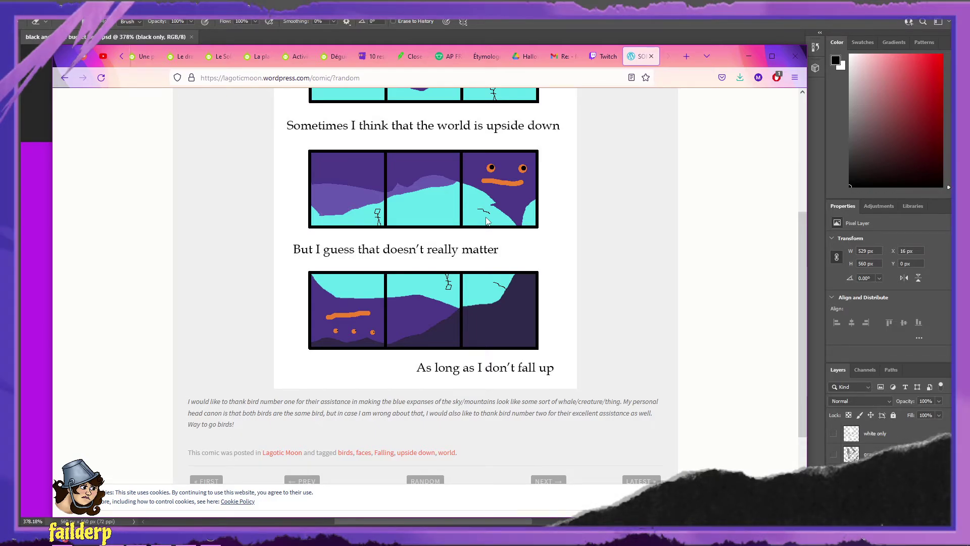
scroll(486, 222, up, 2)
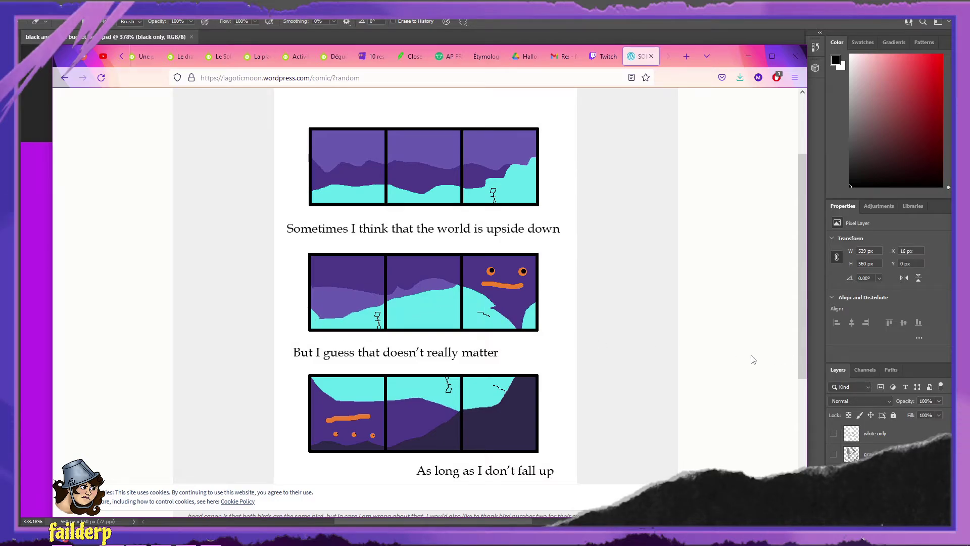
scroll(643, 350, down, 2)
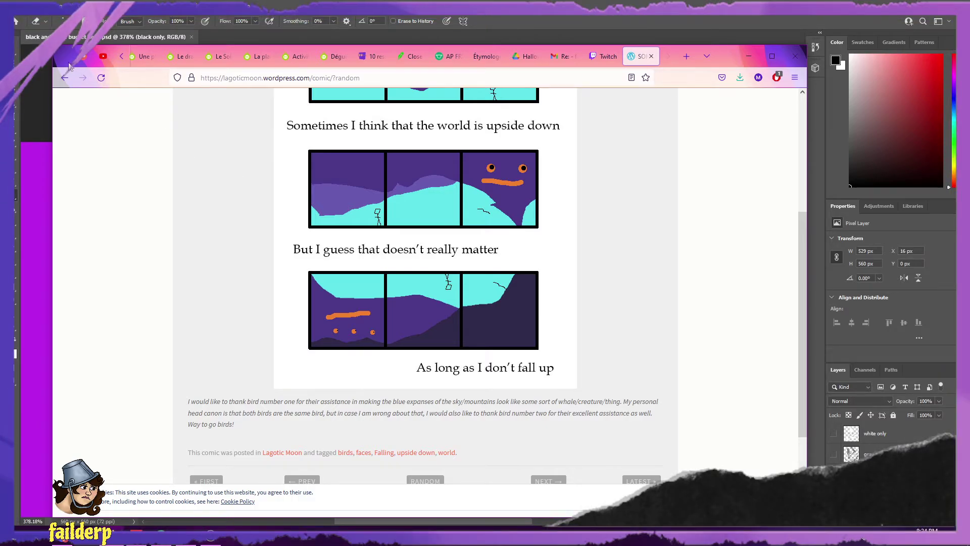
- Move the browser window off the canvas and return to the bucket line art in Photoshop
drag(63, 63, 969, 126)
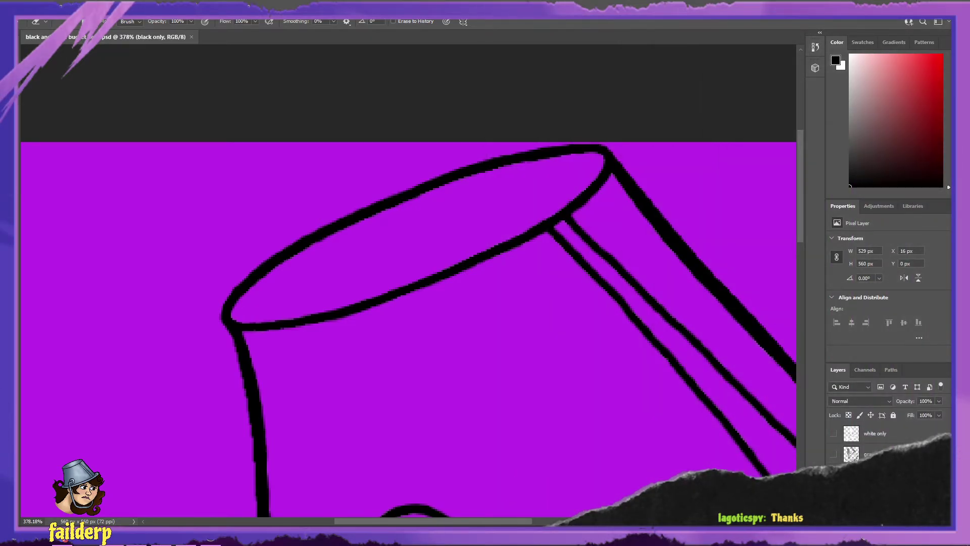
drag(969, 126, 91, 61)
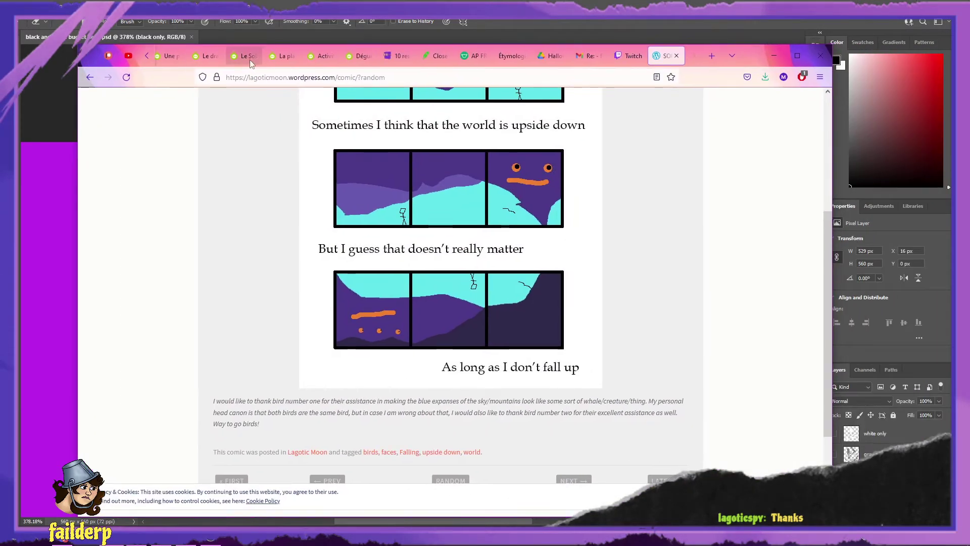
scroll(305, 57, up, 10)
scroll(316, 59, down, 10)
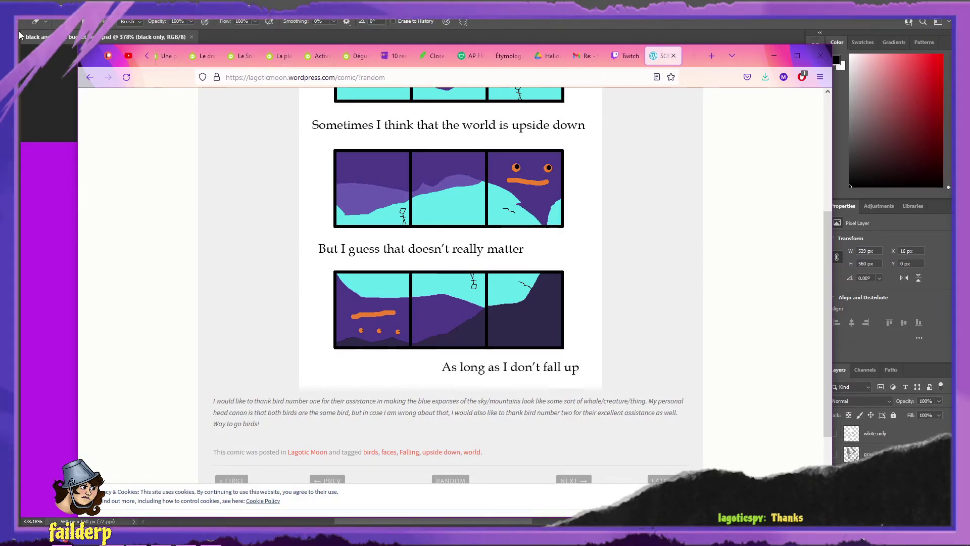
drag(86, 60, 955, 223)
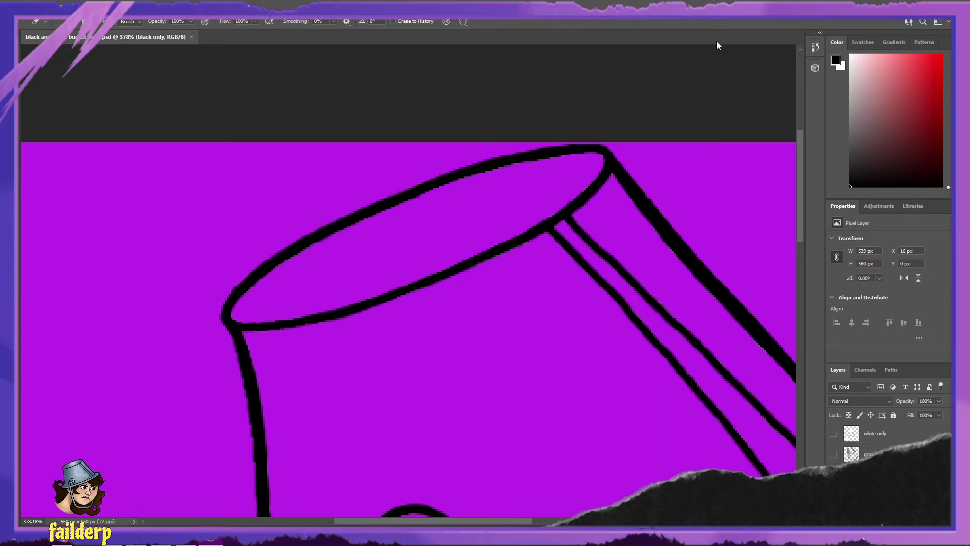
- Smooth the black outlines of the bucket's side, stripe and lower rim by painting and erasing uneven edges
key(b)
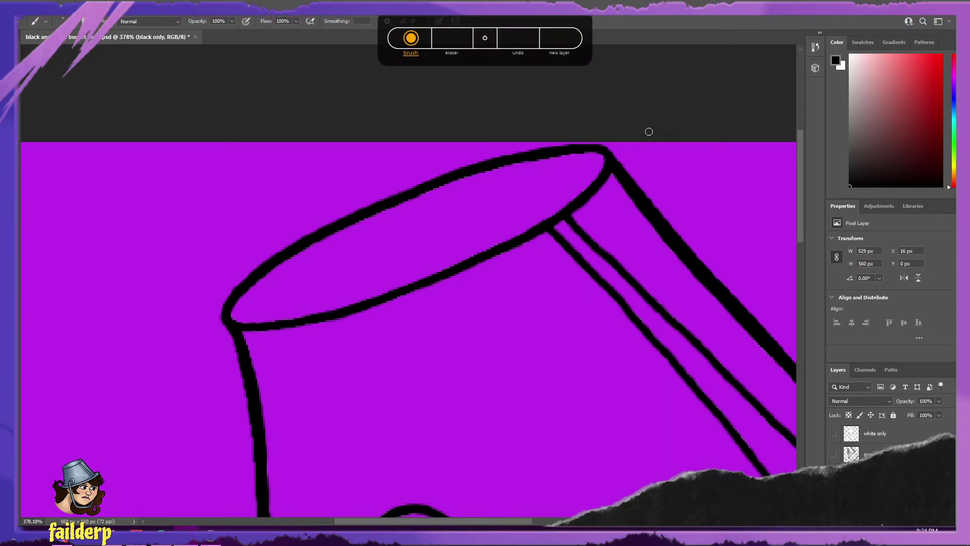
drag(393, 521, 457, 520)
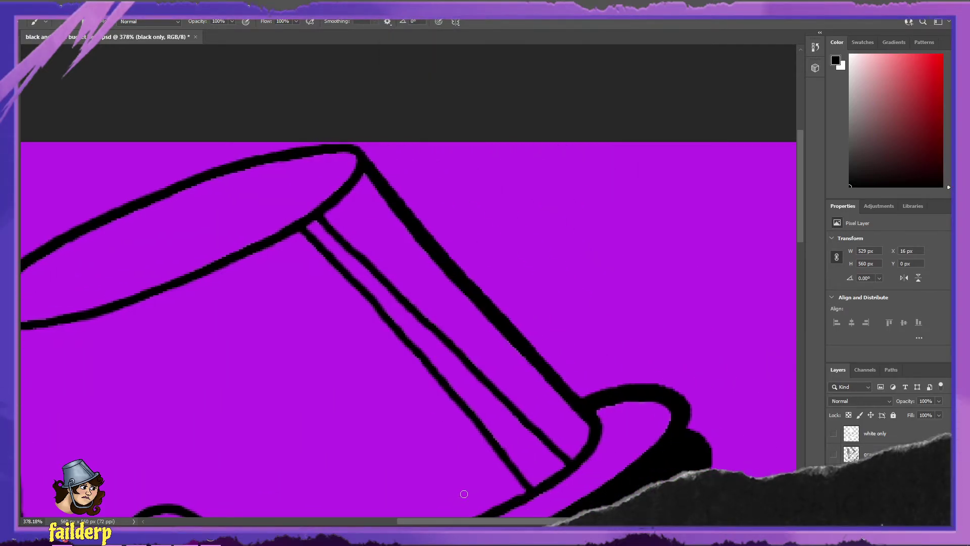
scroll(464, 484, down, 2)
key(e)
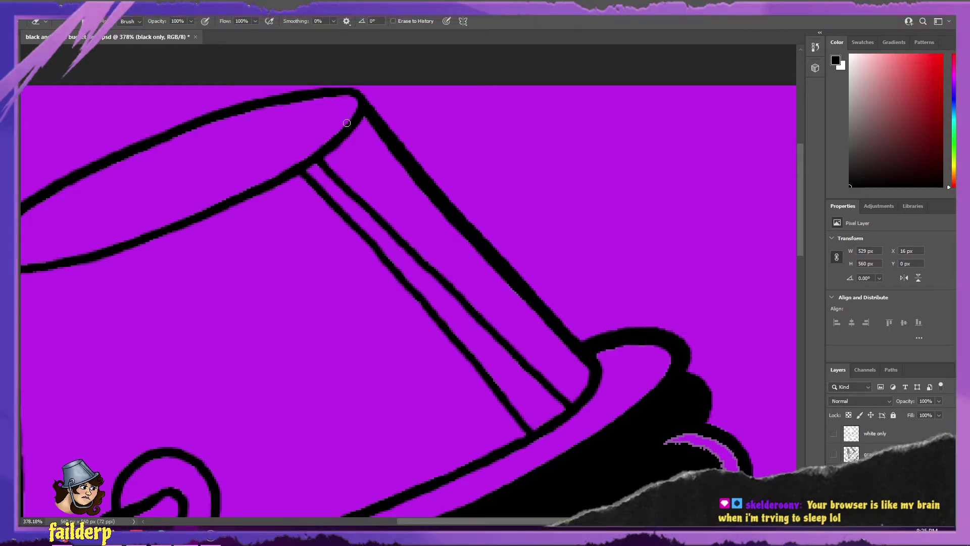
scroll(475, 229, down, 5)
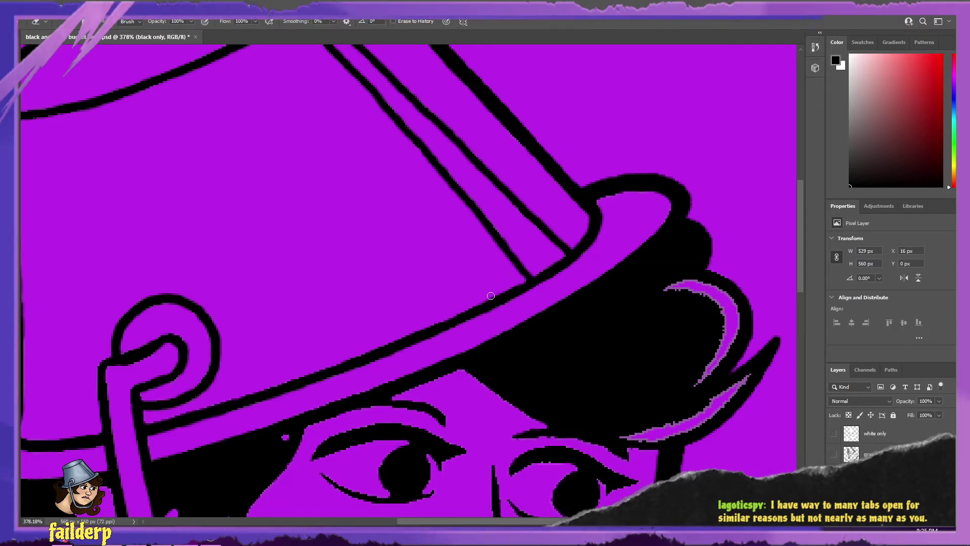
key(b)
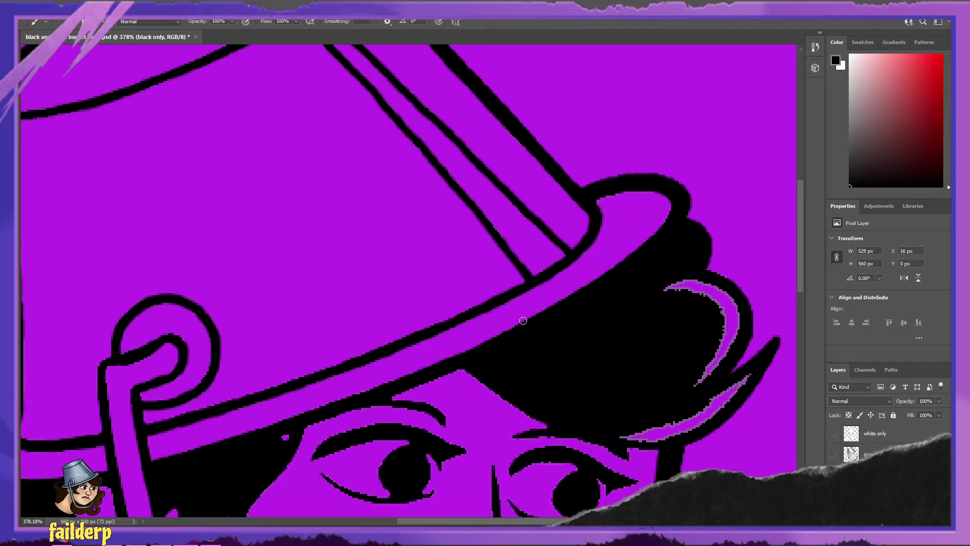
scroll(626, 381, up, 3)
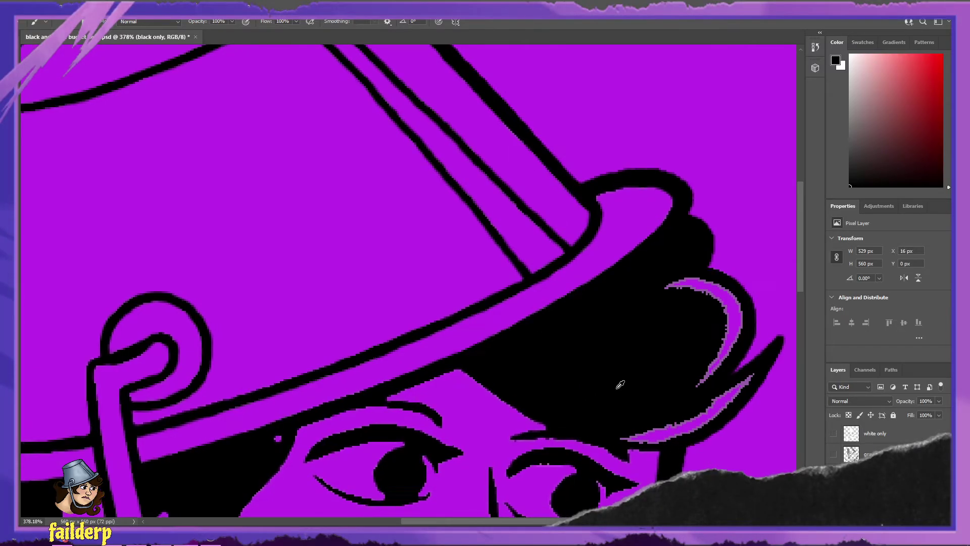
- Erase the gray fringe pixels from the upper curved hair highlight and repaint its inner edge as a smooth, tapered black curve
drag(515, 521, 563, 515)
key(e)
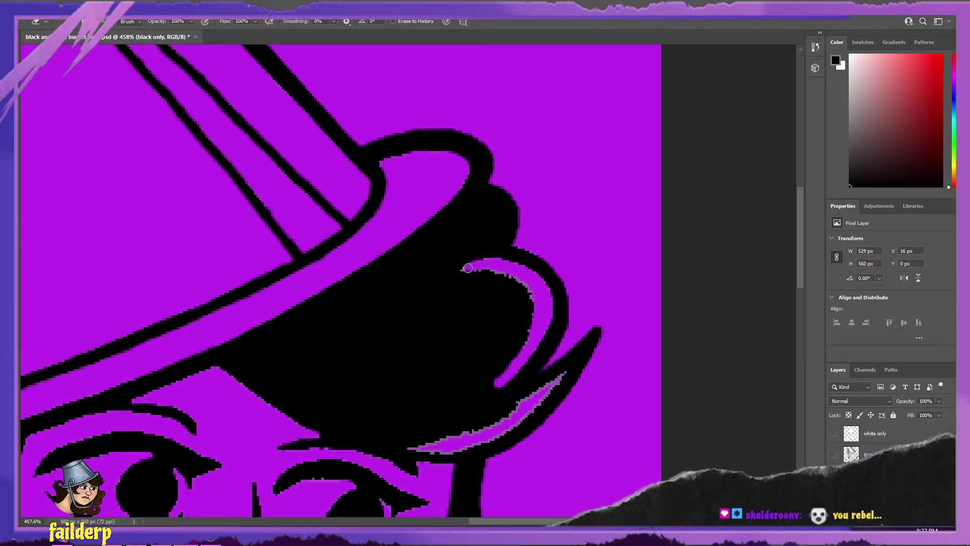
mouse_move(471, 267)
mouse_down()
mouse_move(524, 283)
mouse_move(531, 344)
mouse_up()
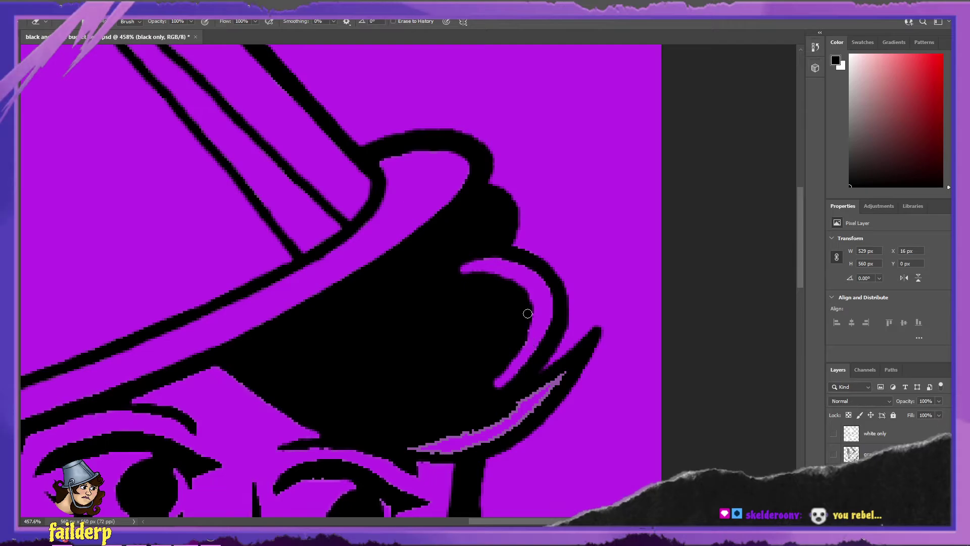
key(b)
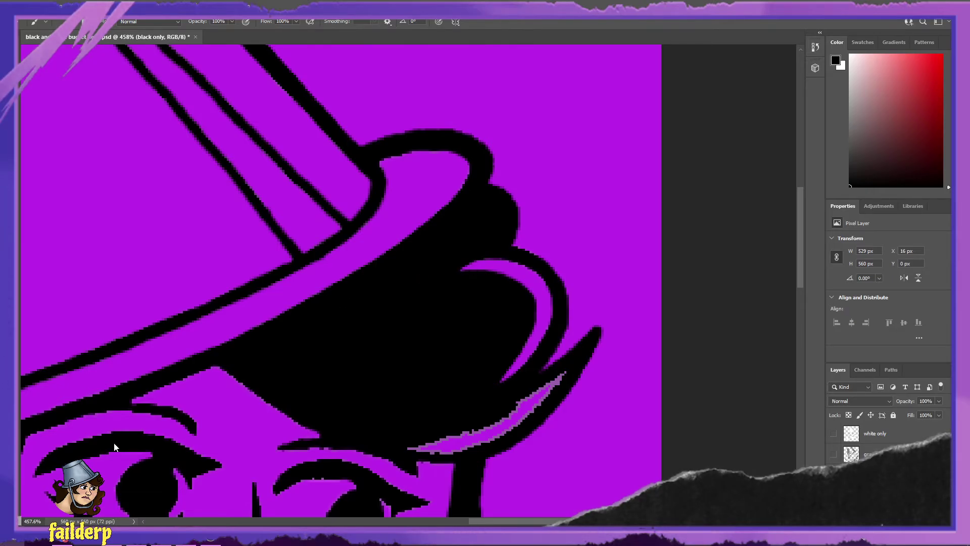
key(super)
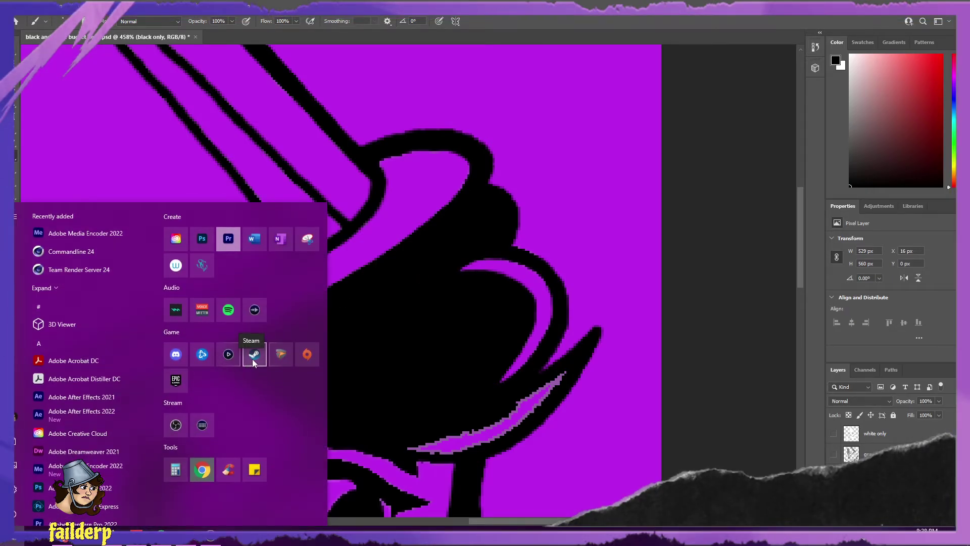
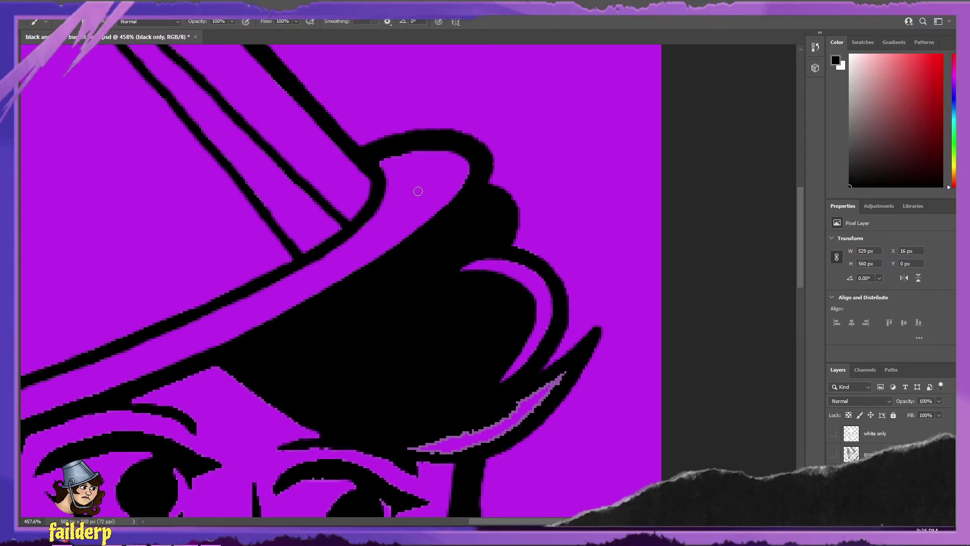
- Erase the gray fringe along the lower hair-strand highlight and repaint its black edges smooth with tapered ends
key(b)
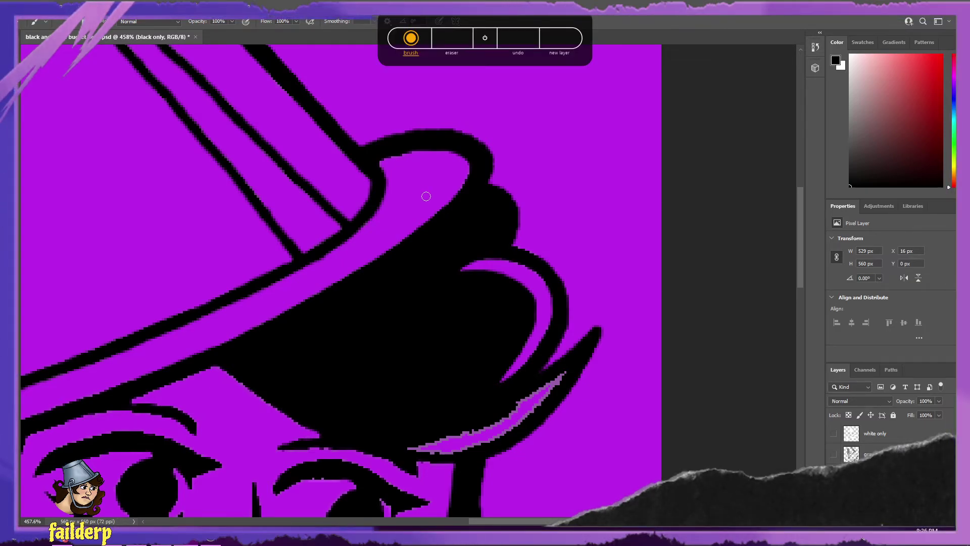
scroll(478, 264, down, 3)
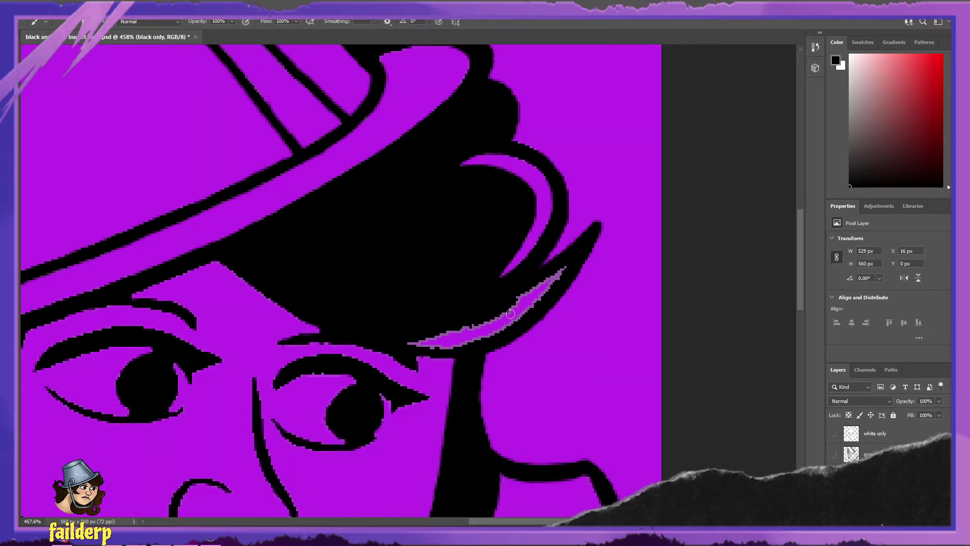
scroll(510, 314, down, 1)
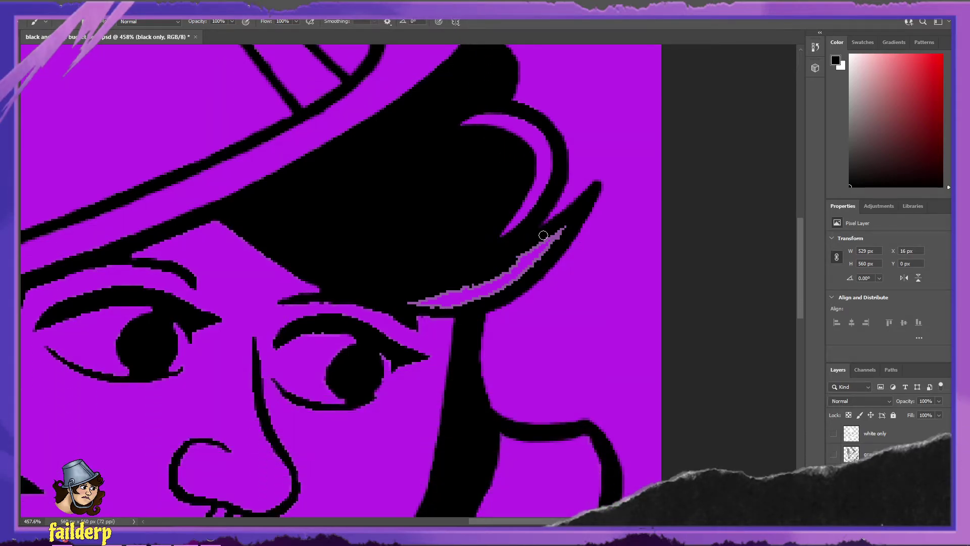
key(e)
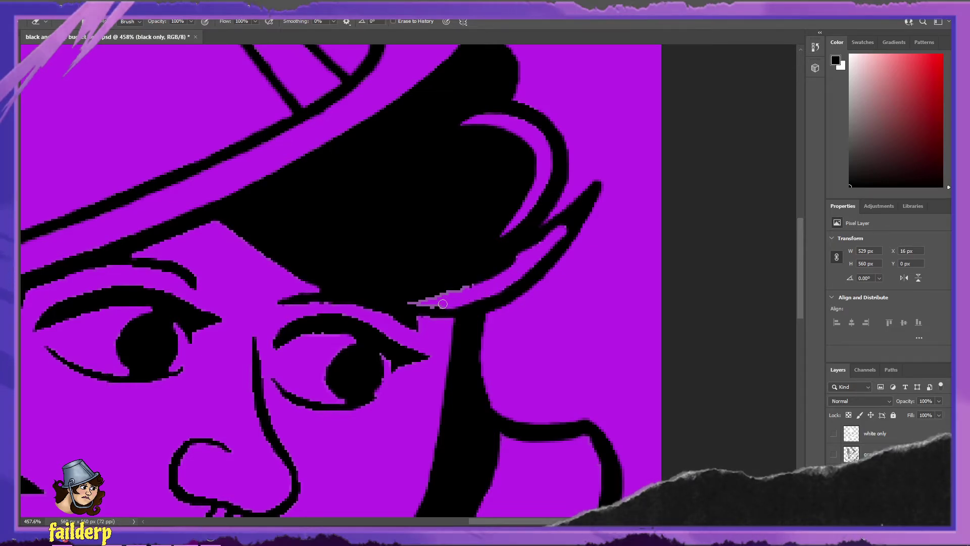
mouse_move(419, 301)
mouse_down()
mouse_move(474, 289)
mouse_move(430, 300)
mouse_up()
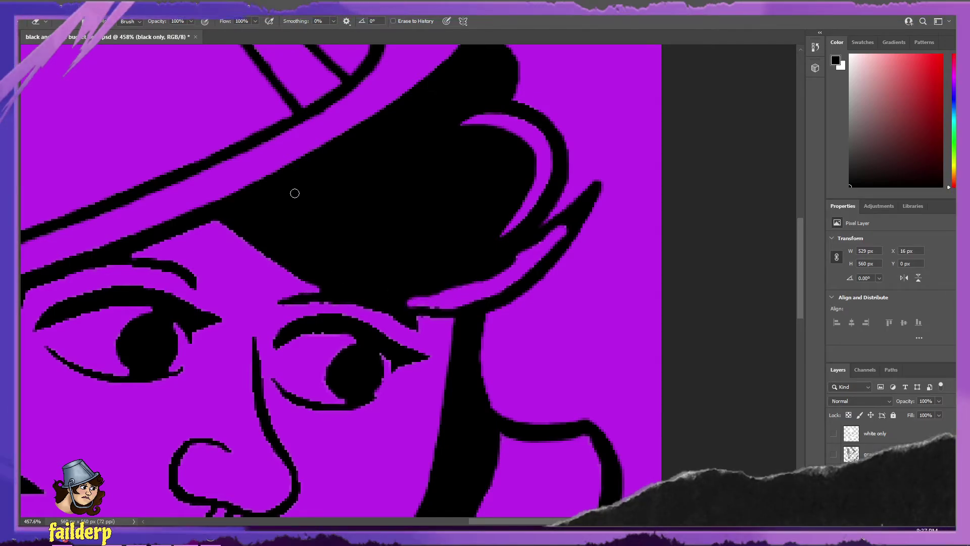
key(b)
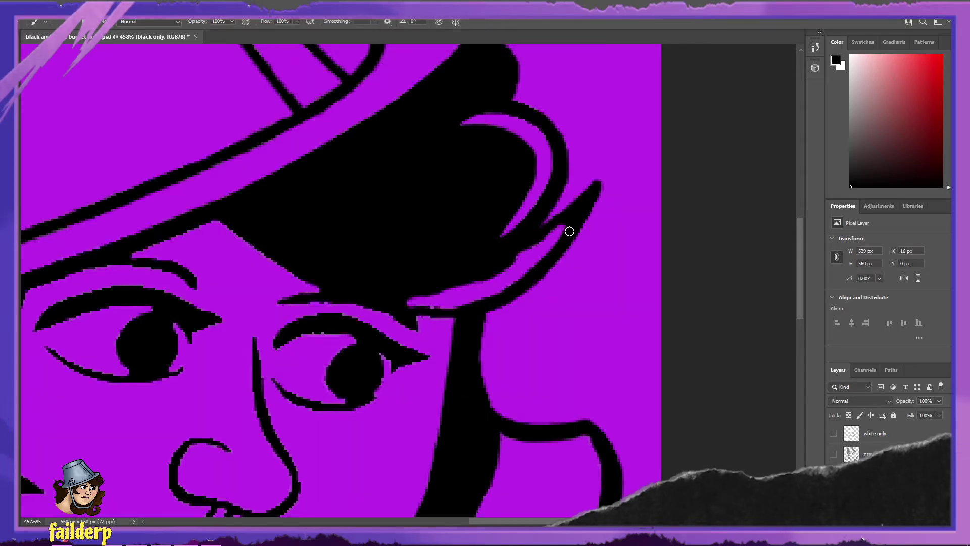
mouse_move(529, 243)
mouse_down()
mouse_move(563, 224)
mouse_move(518, 250)
mouse_up()
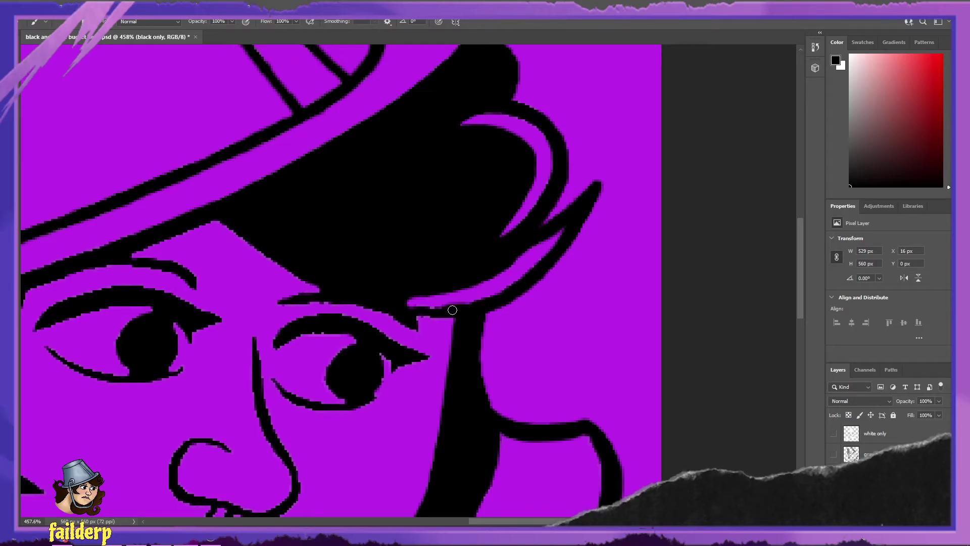
key(ctrl+z)
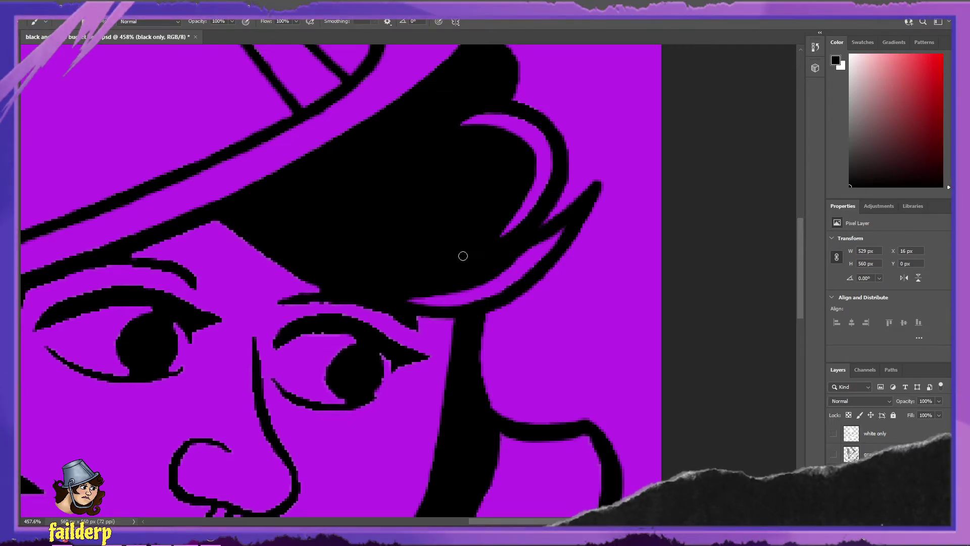
- Smooth the edge of the black hair band between the cheek and the right-hand curl, and save the document
scroll(478, 348, down, 2)
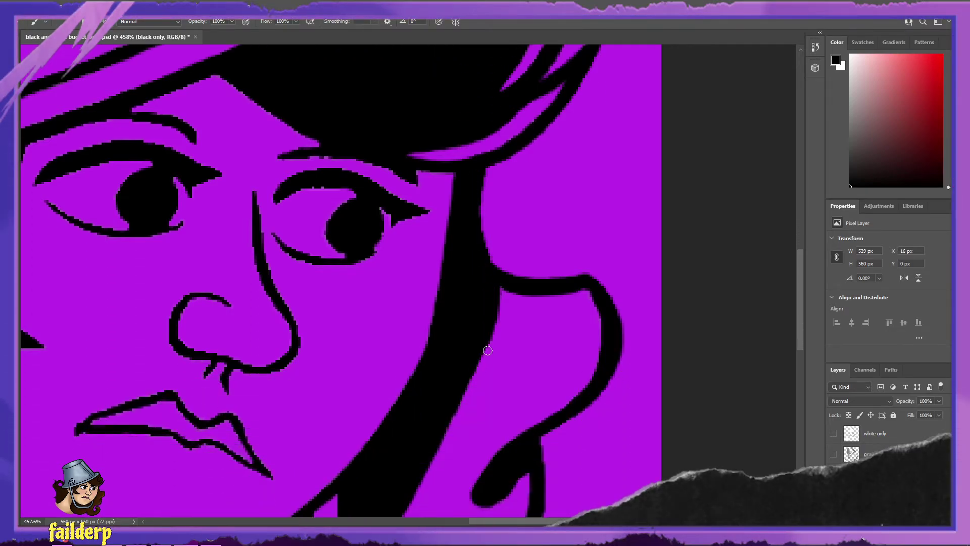
key(e)
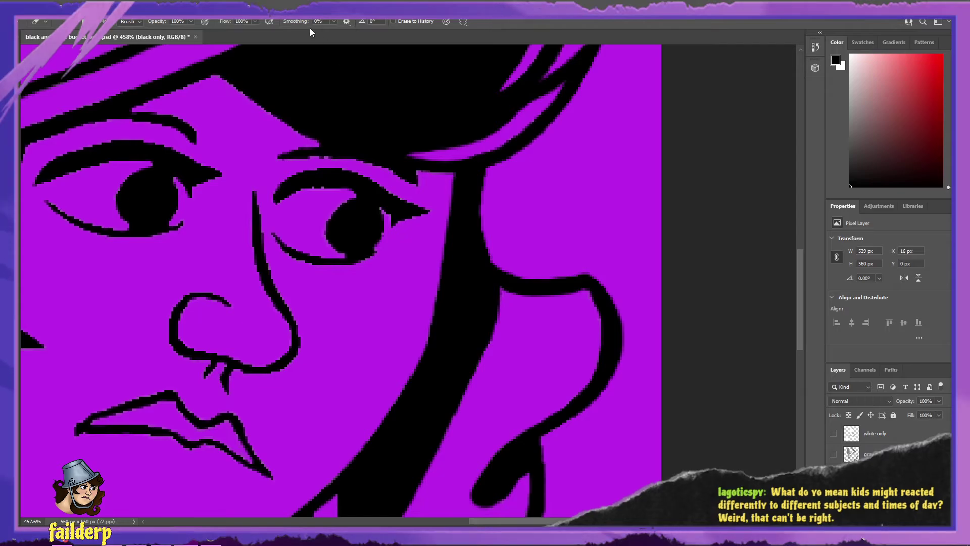
key(b)
key(ctrl+s)
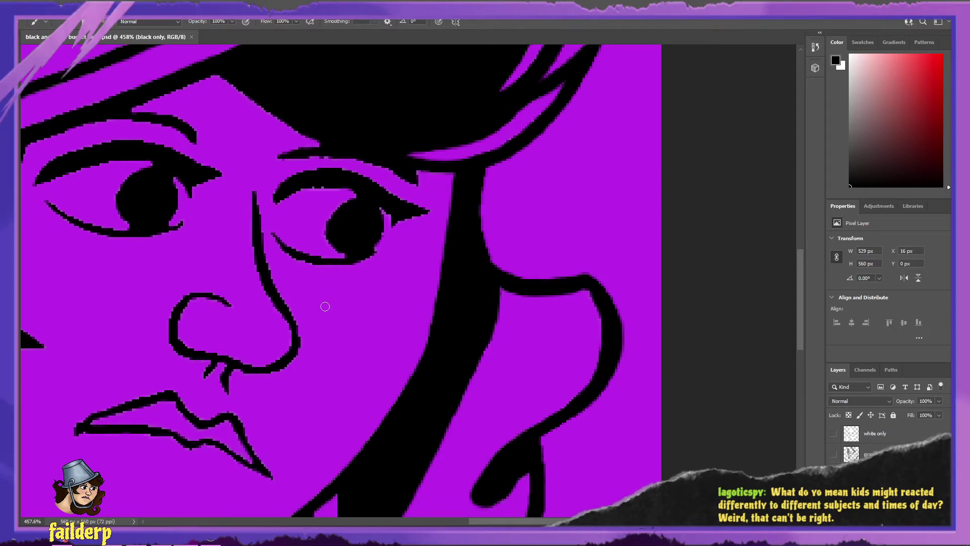
- Clean up the right-hand eyebrow's lower edge and trim the outer lash tip of the eye below it
key(e)
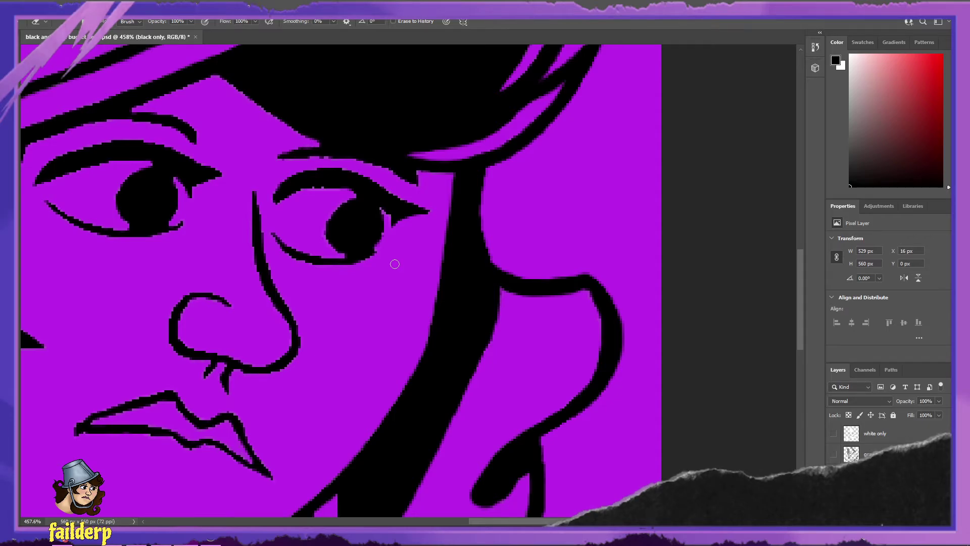
scroll(394, 264, up, 3)
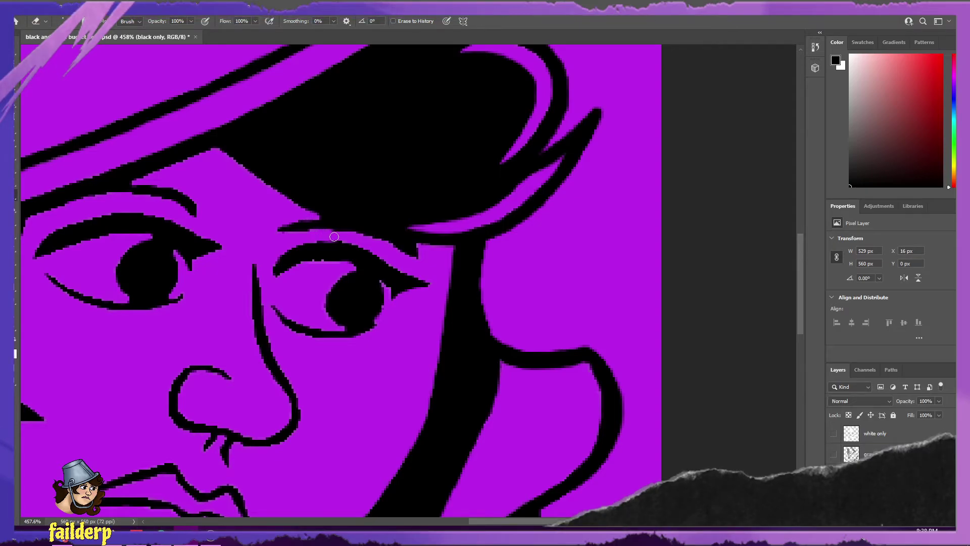
key(ctrl+z)
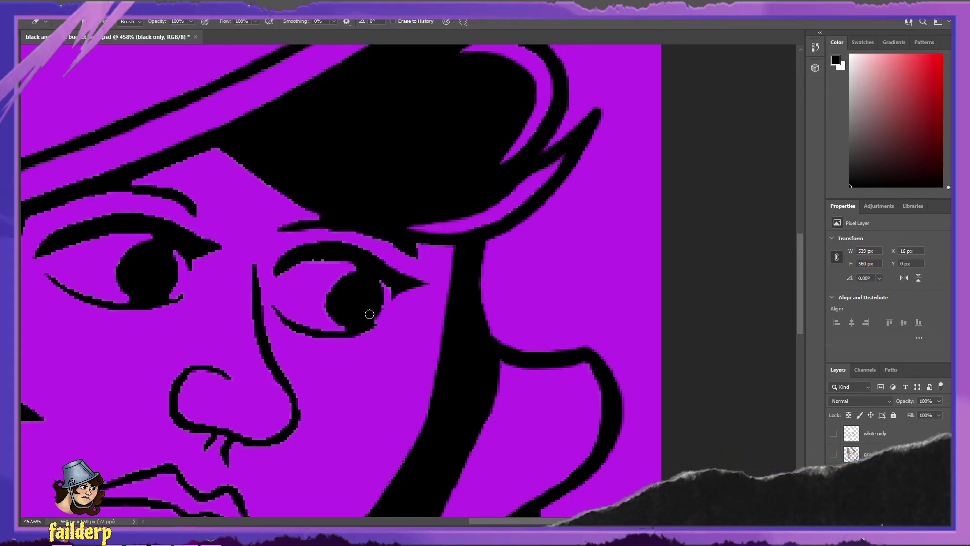
key(b)
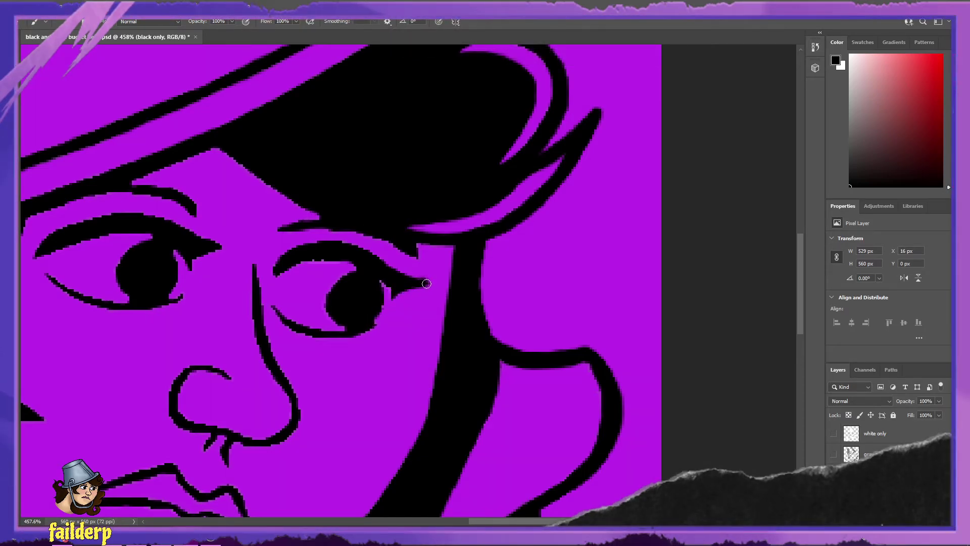
key(e)
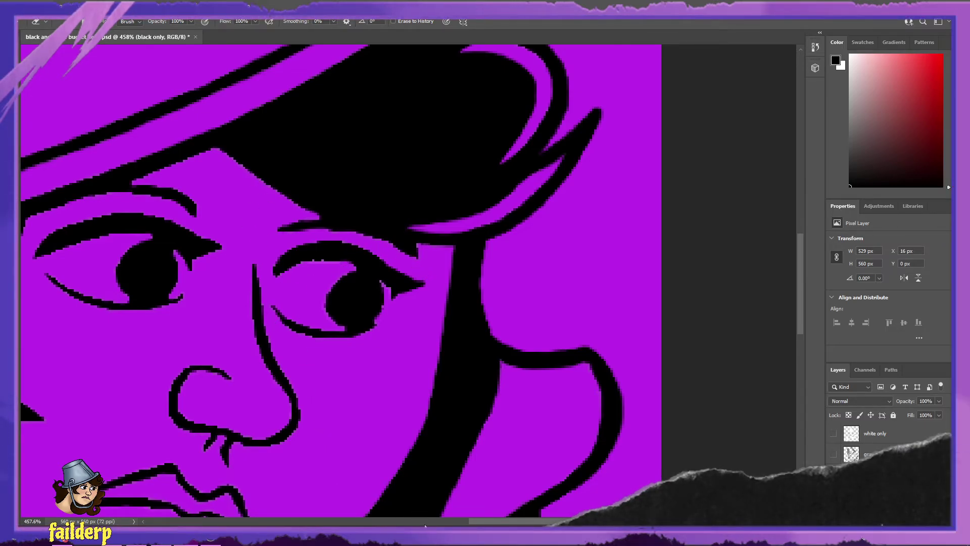
- Smooth the face-side edge of the left hair lock and reshape its narrow highlight and the small opening below the brim
drag(484, 521, 447, 516)
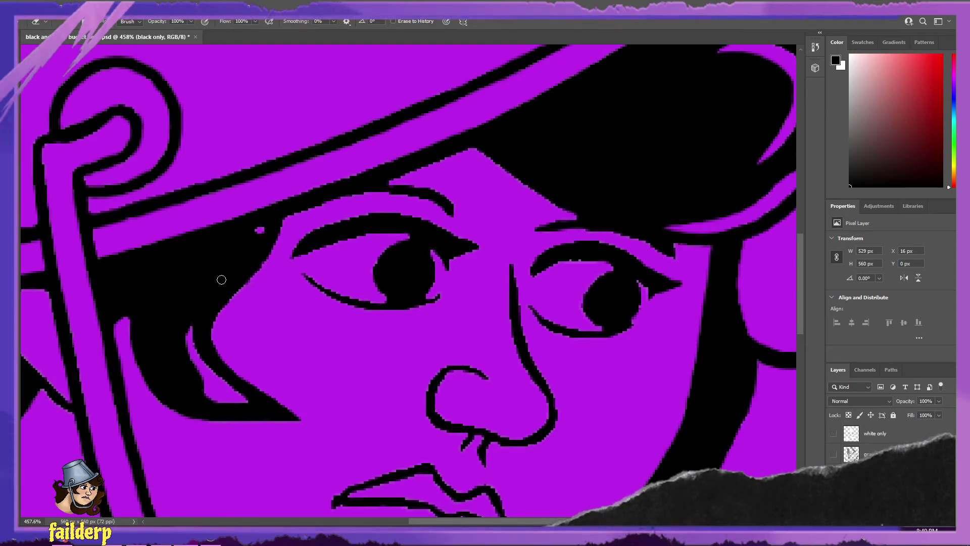
key(b)
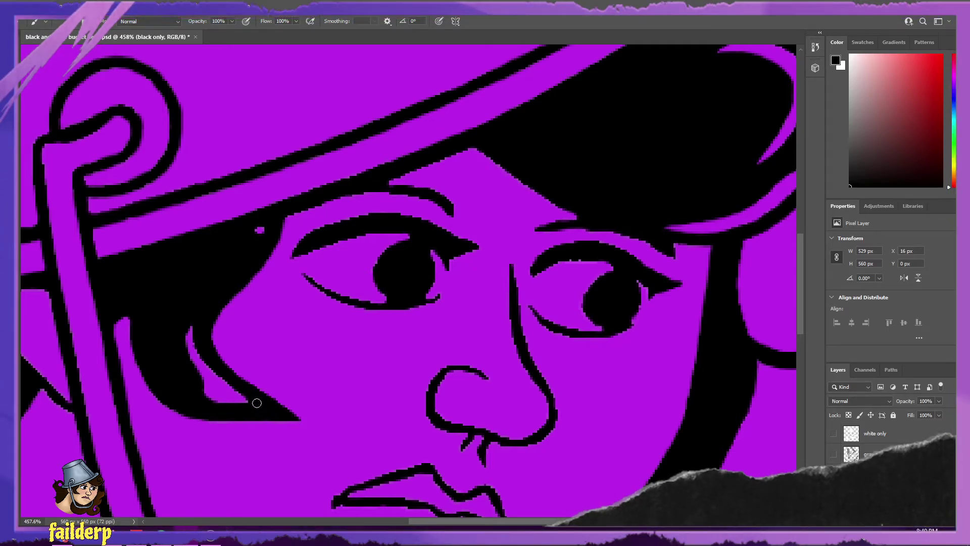
key(e)
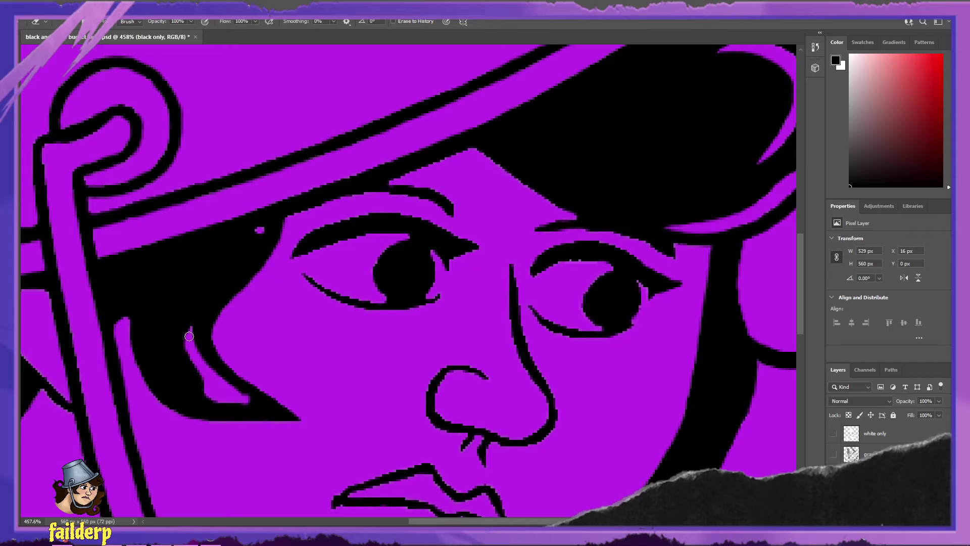
key(b)
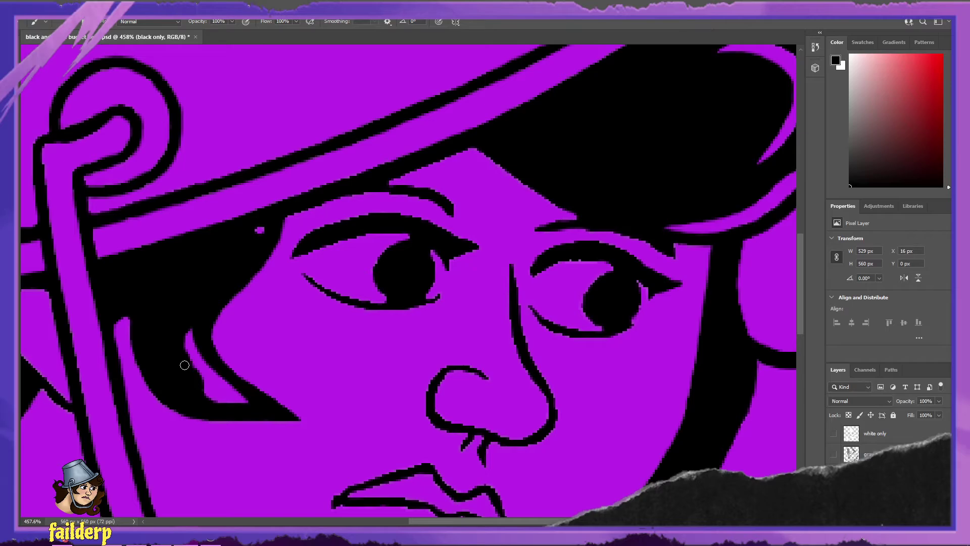
key(e)
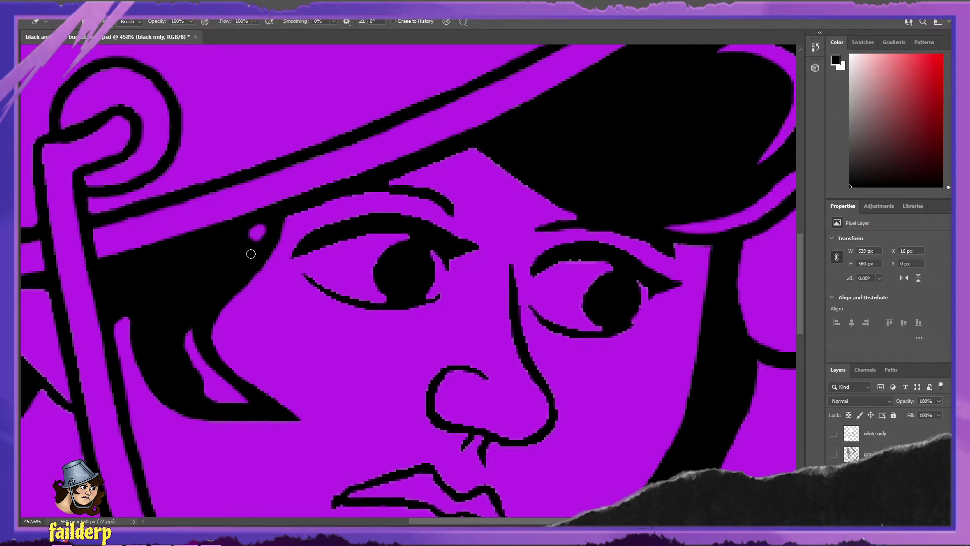
key(b)
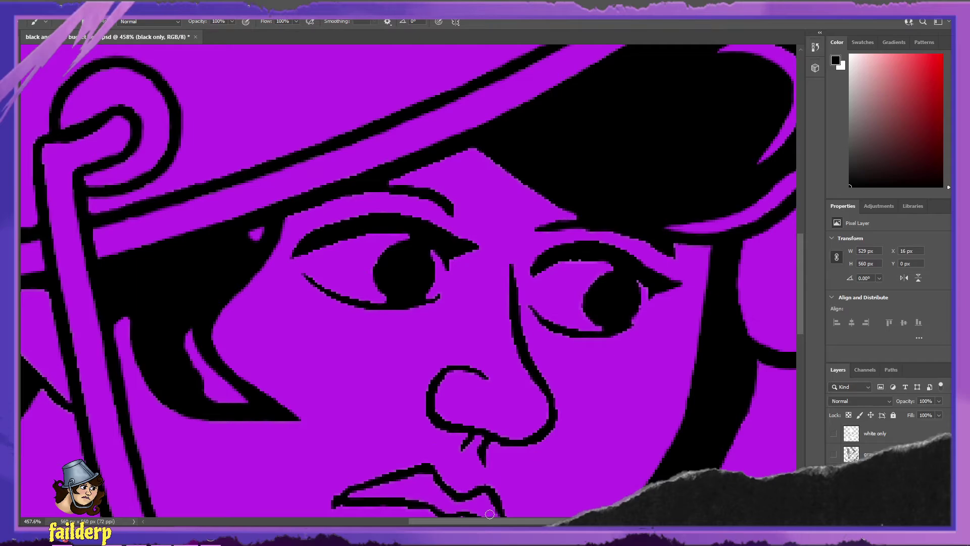
- Smooth the jagged black hairline running diagonally across the forehead from the bucket brim to the right-hand eyebrow
scroll(515, 364, right, 4)
scroll(523, 367, up, 3)
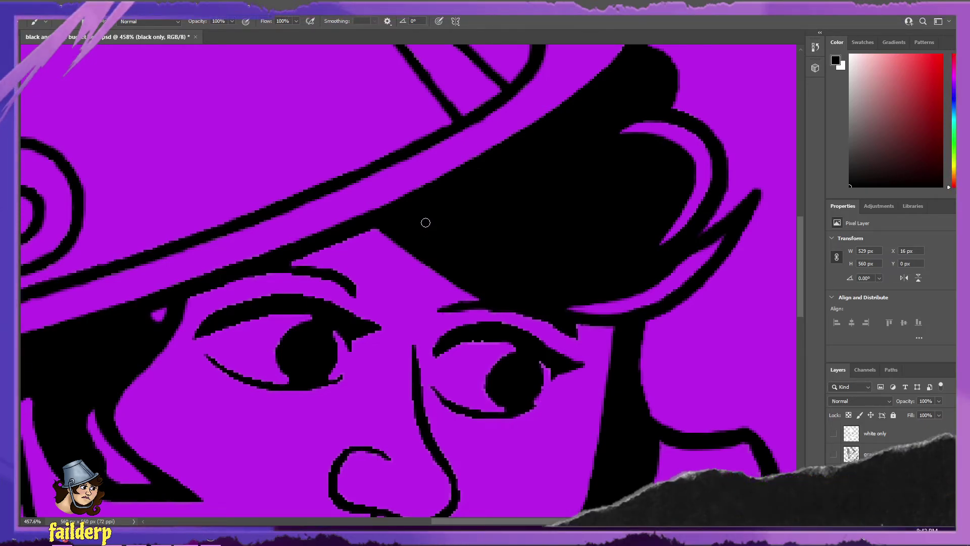
key(e)
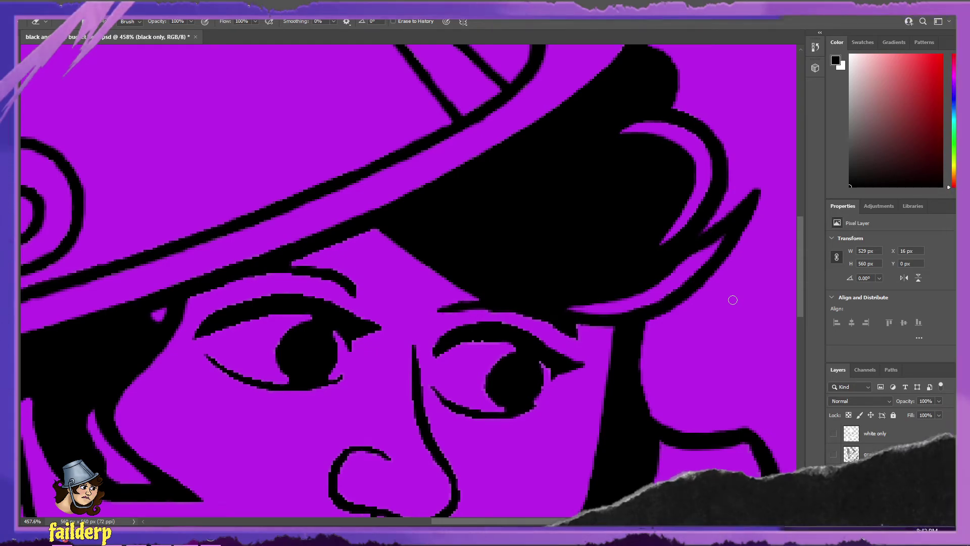
- Touch up the outer corner and lower edge of the mouth line, undoing stray strokes
scroll(714, 385, down, 2)
scroll(703, 411, down, 4)
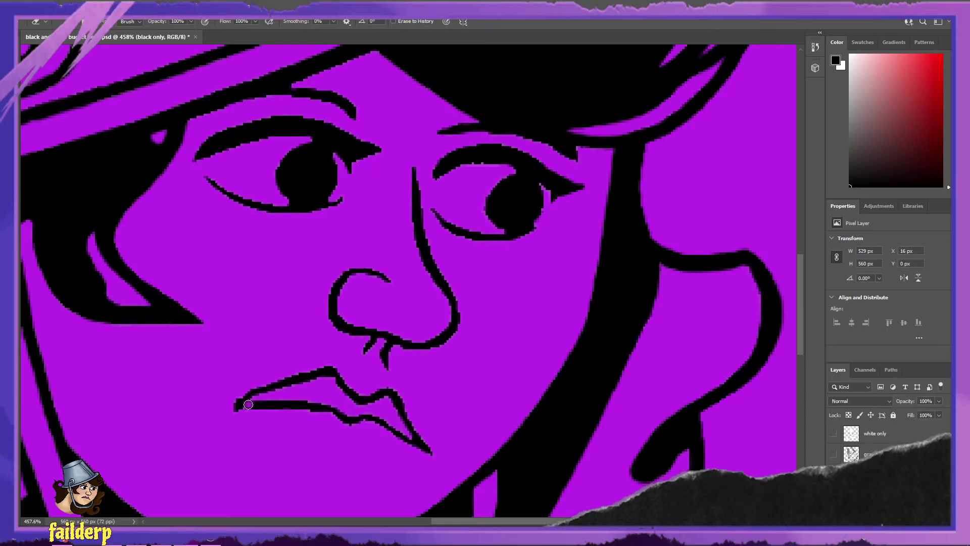
key(b)
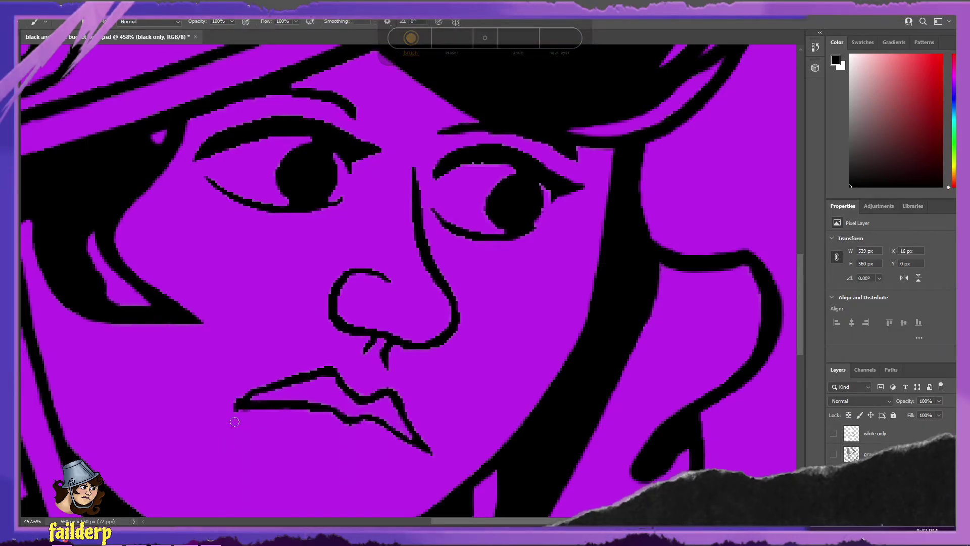
key(ctrl+z)
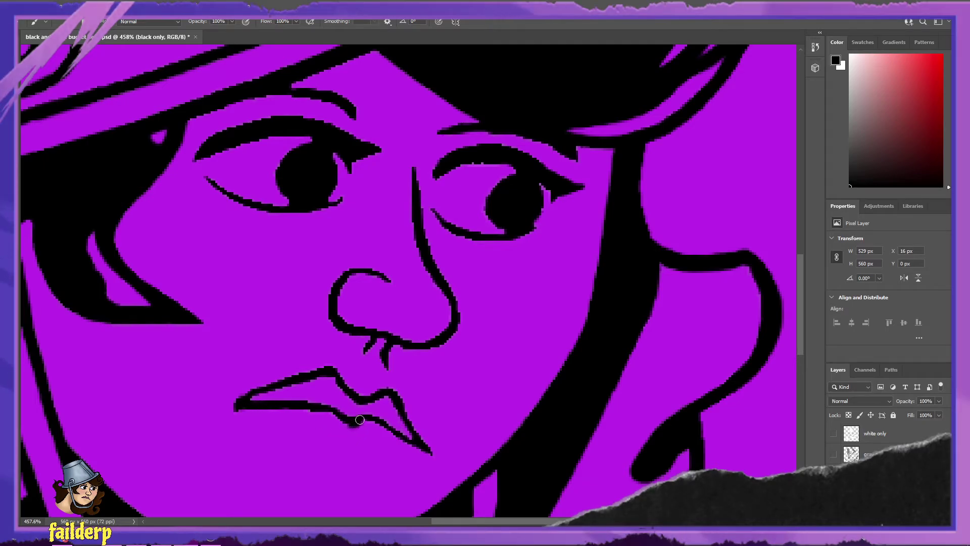
key(ctrl+z)
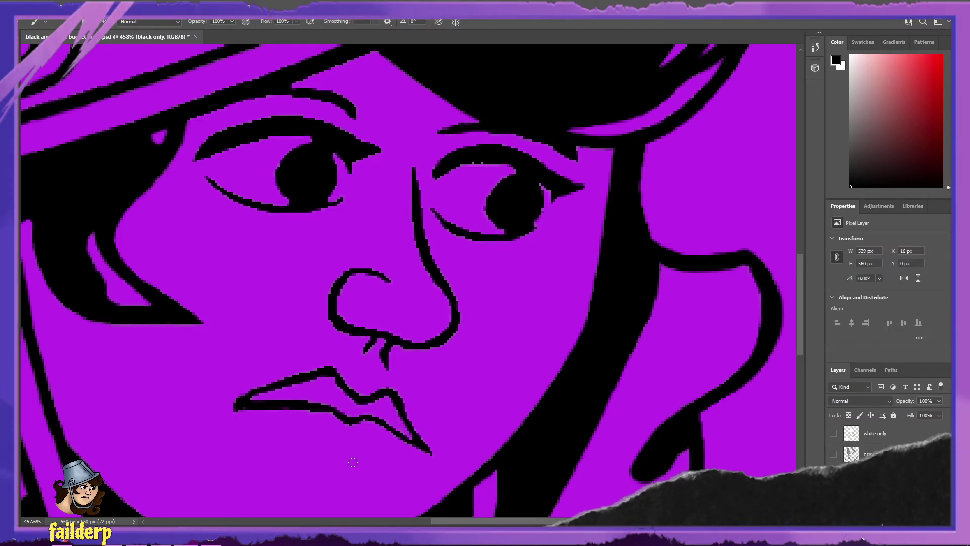
key(b)
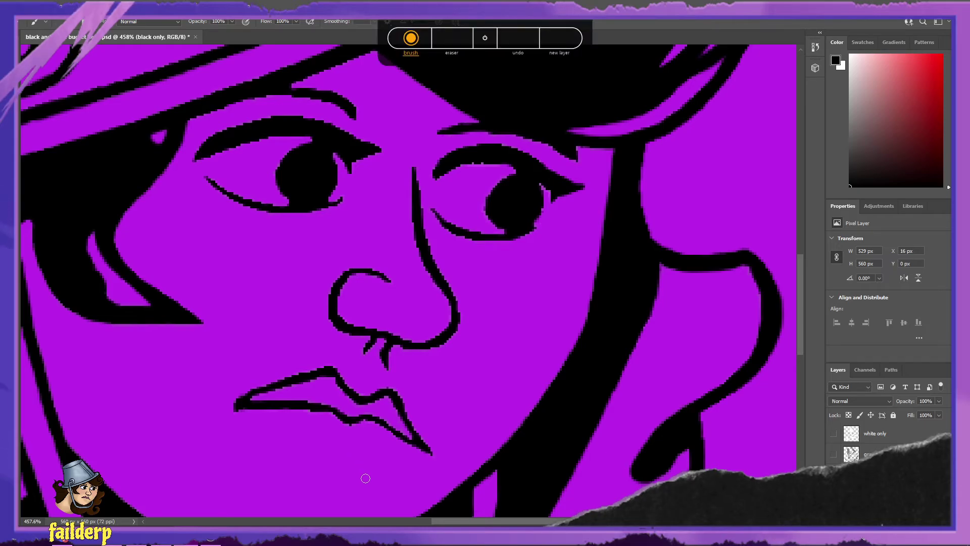
- Smooth the bumpy underside of the right-hand eye's upper lash line
scroll(365, 478, up, 2)
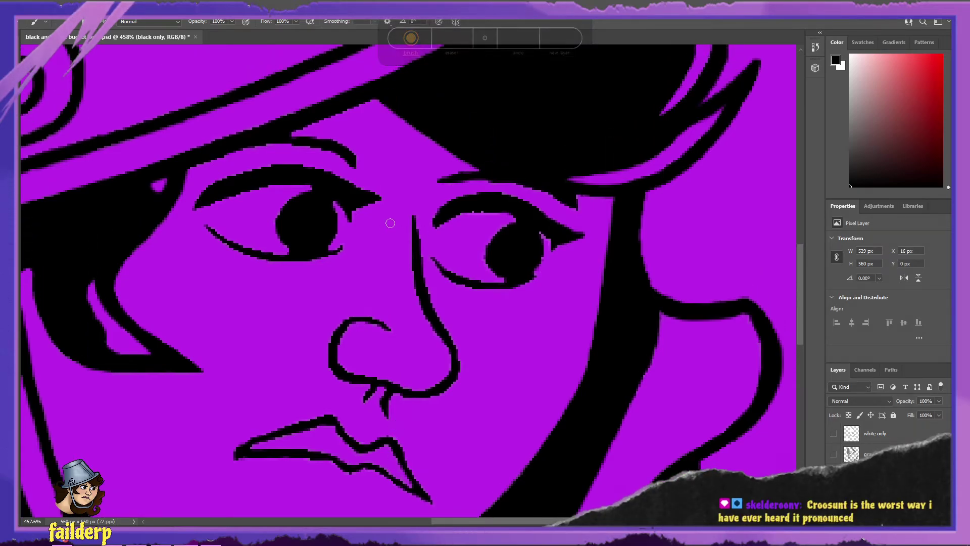
key(e)
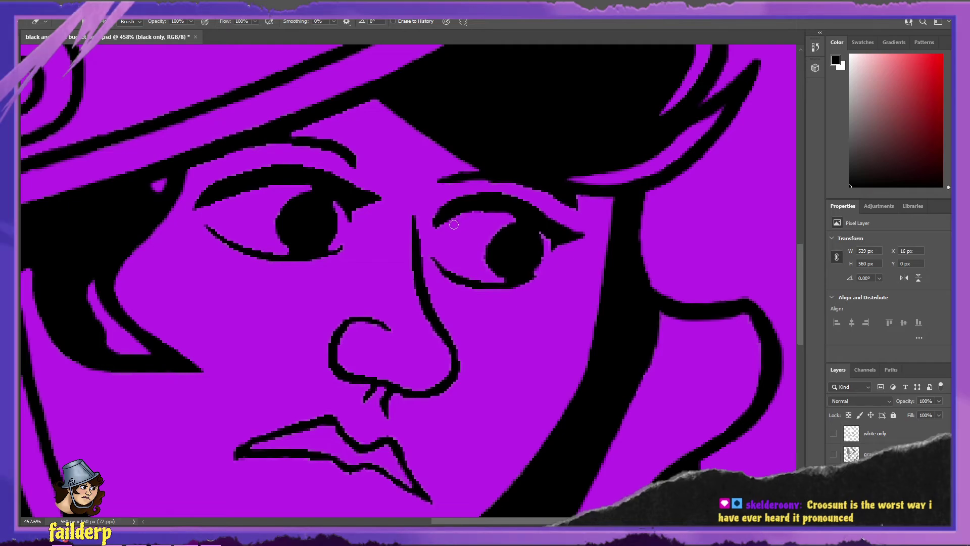
key(b)
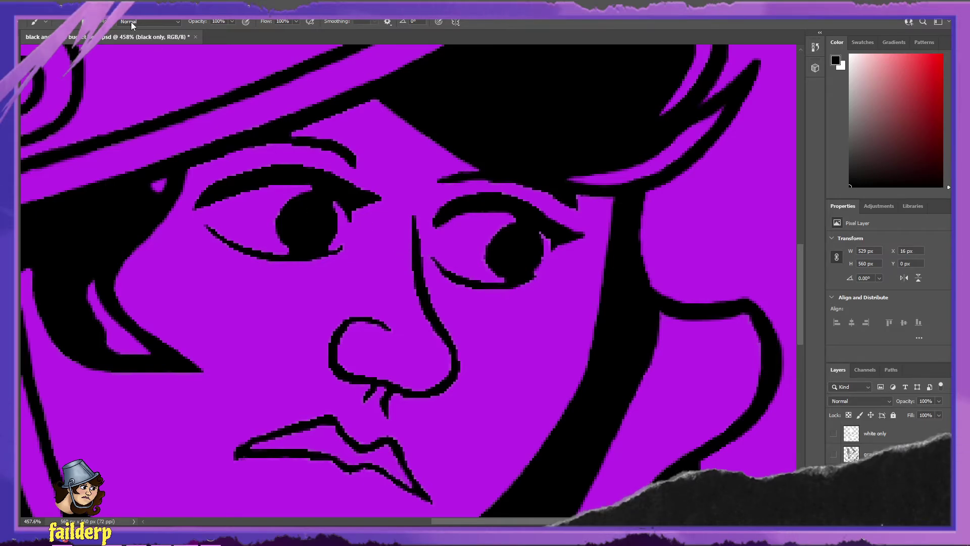
- Reduce the Hard Round tip size of both the eraser and the brush for finer pixel cleanup
key(e)
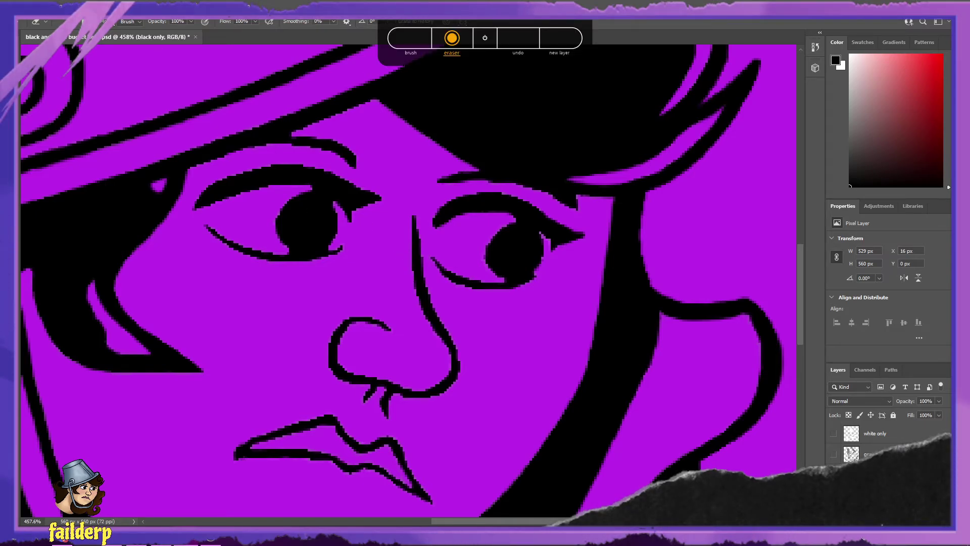
click(59, 23)
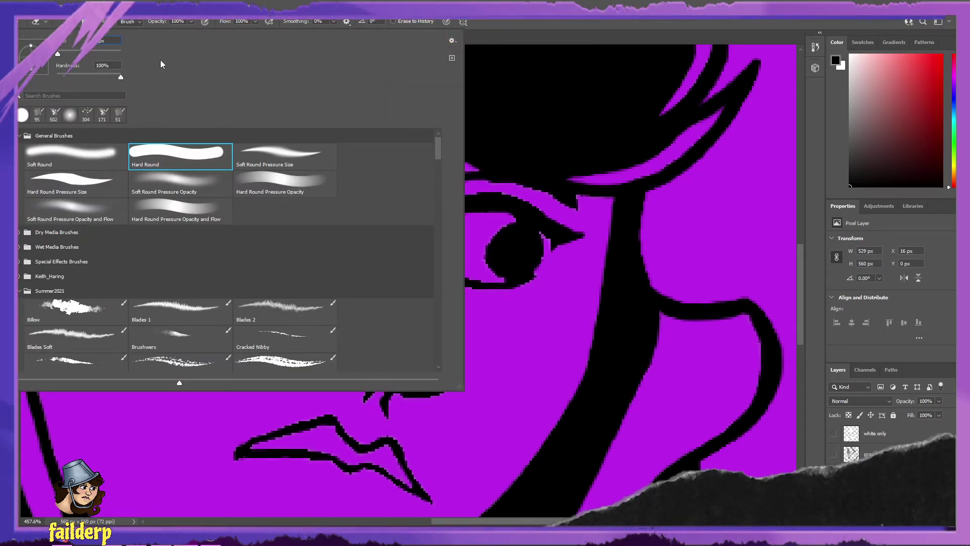
key(Escape)
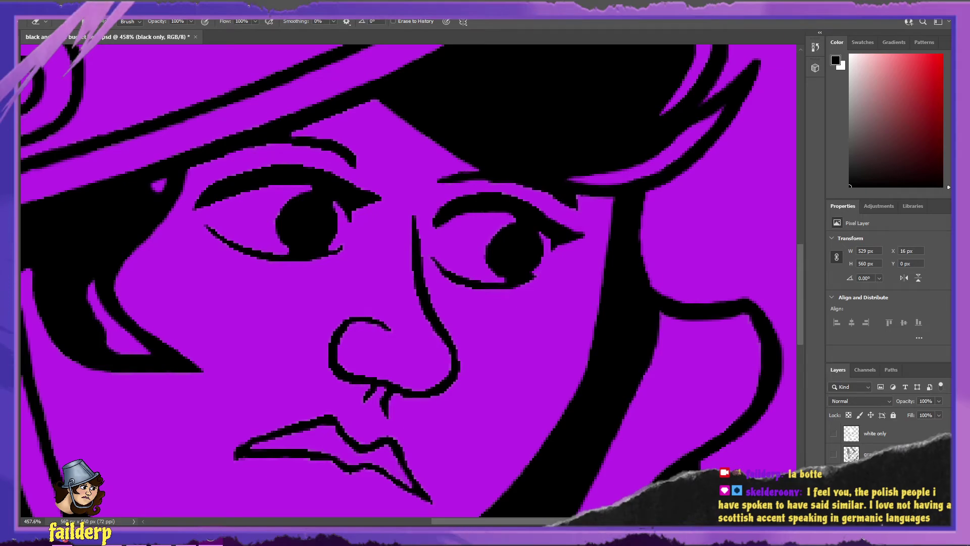
key(shift)
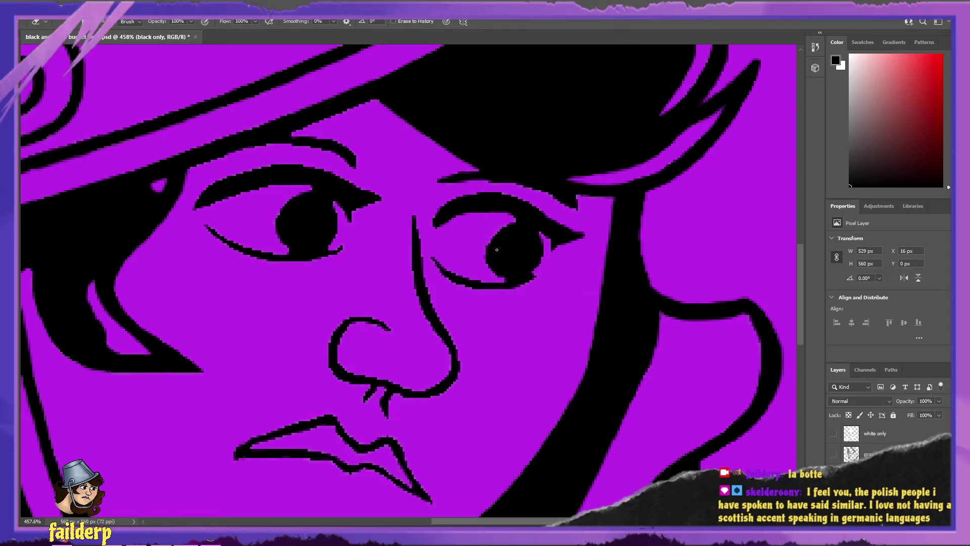
key(b)
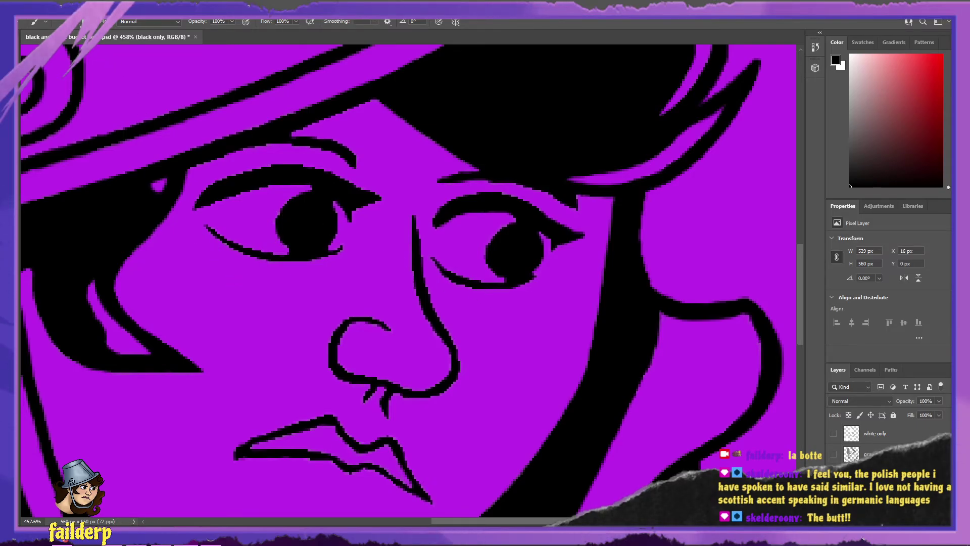
click(40, 21)
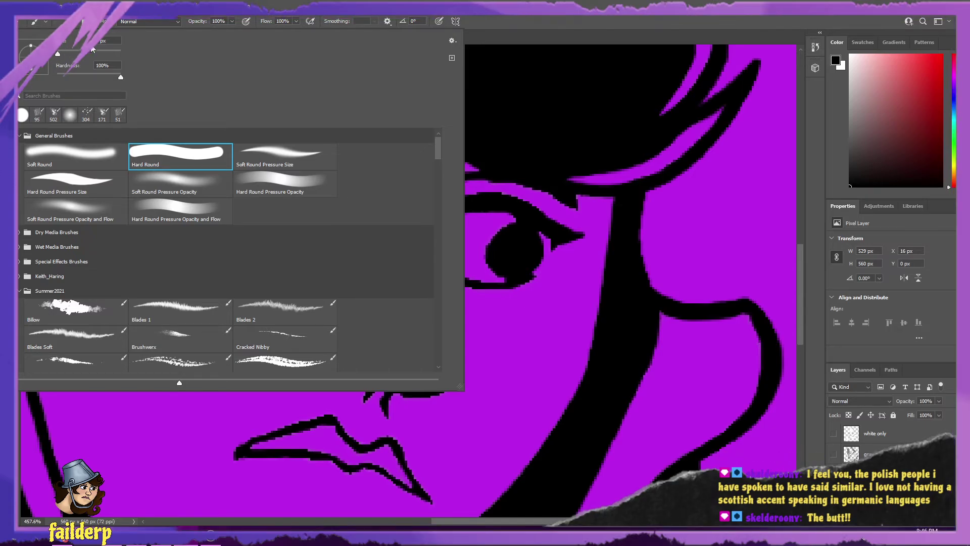
key(b)
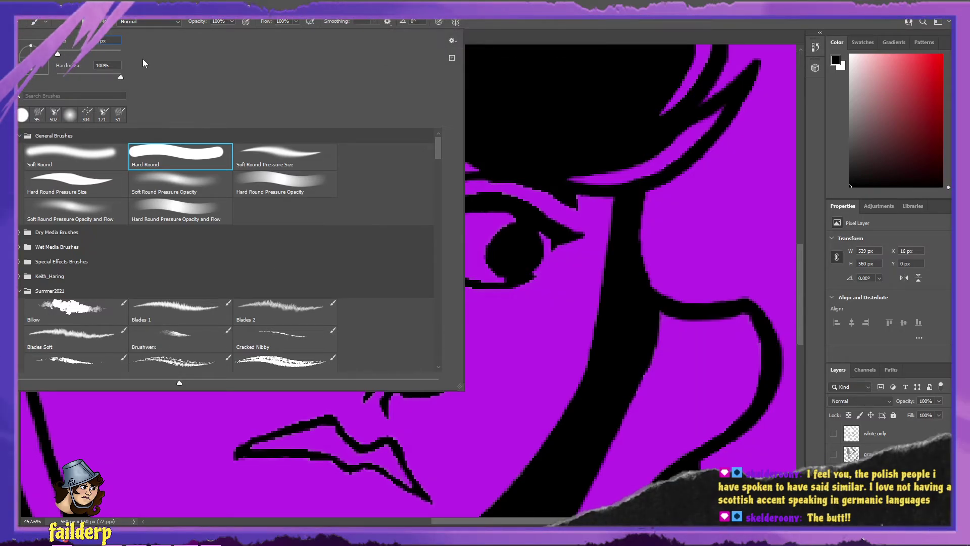
key(Escape)
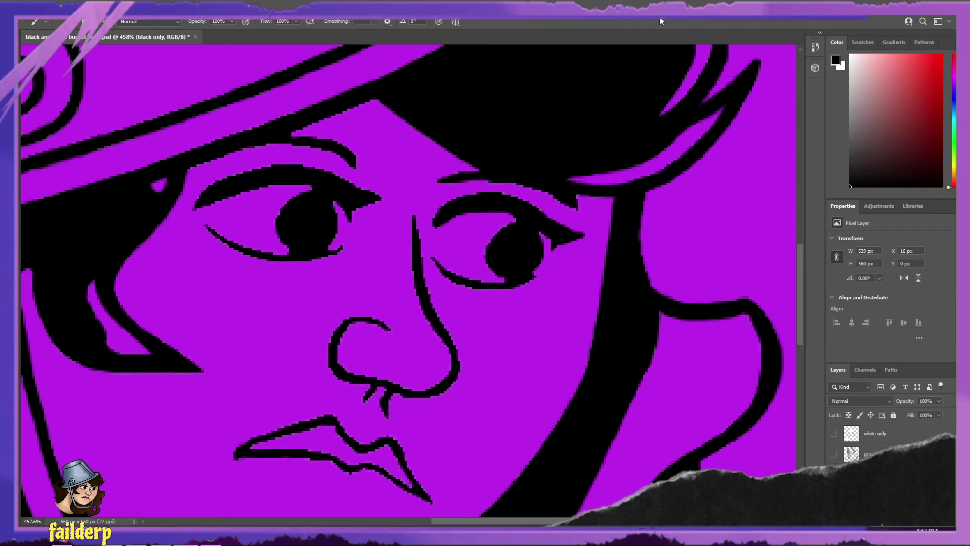
- Clean up the left-hand eye's upper lid and smooth the start of the eyebrow above it
scroll(455, 374, left, 3)
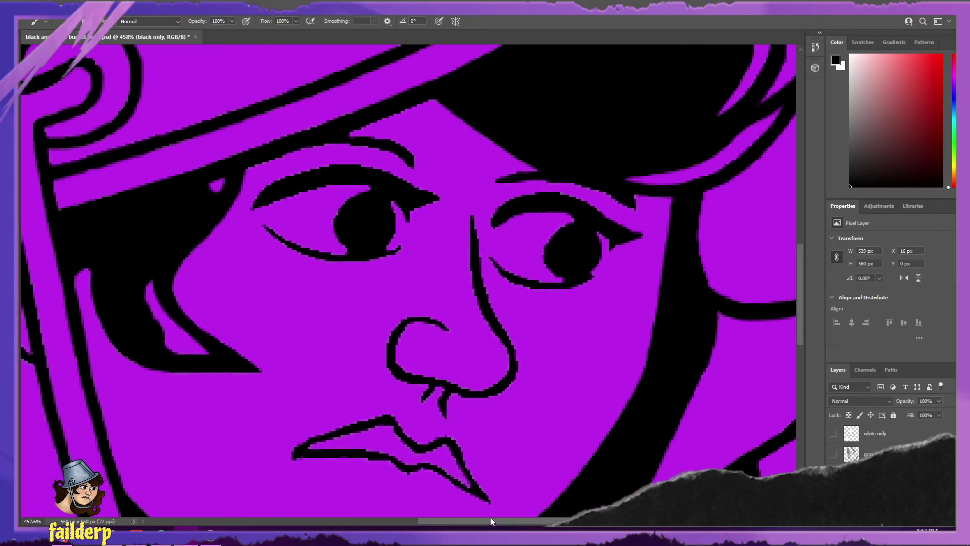
scroll(492, 363, up, 2)
scroll(492, 362, up, 1)
scroll(660, 282, up, 1)
scroll(661, 281, down, 1)
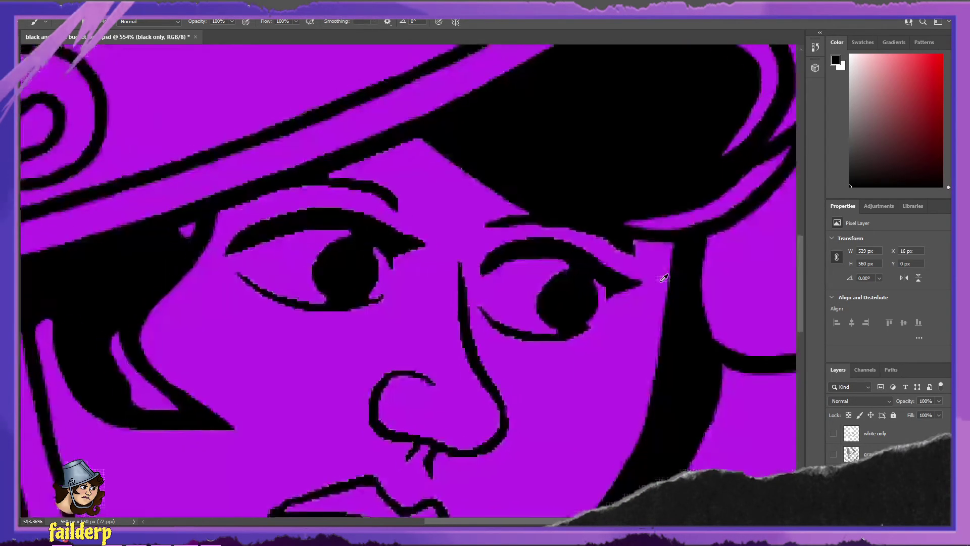
key(e)
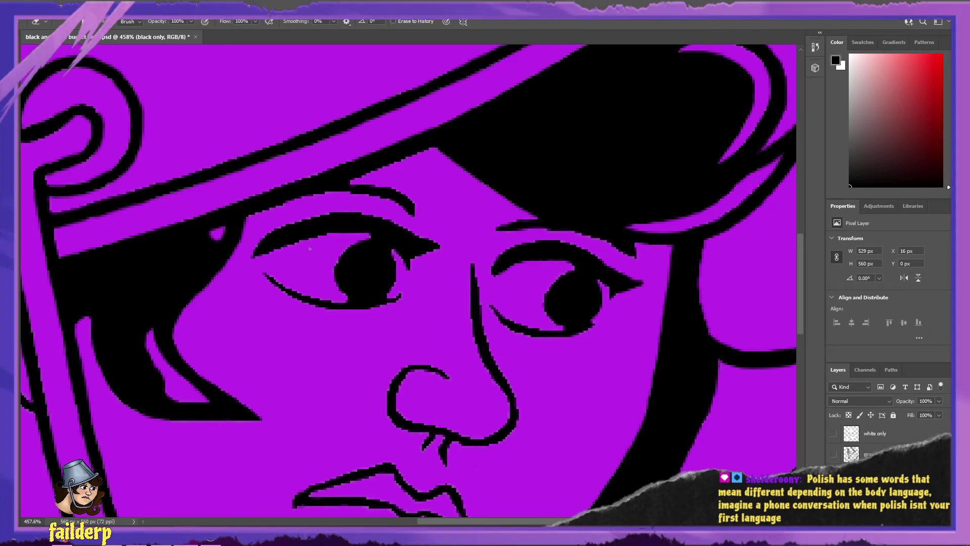
key(b)
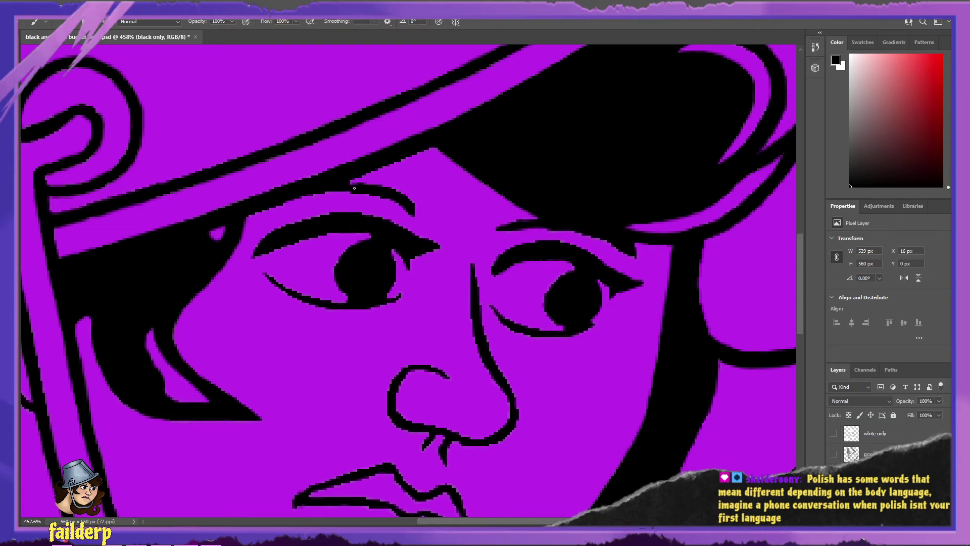
key(ctrl+z)
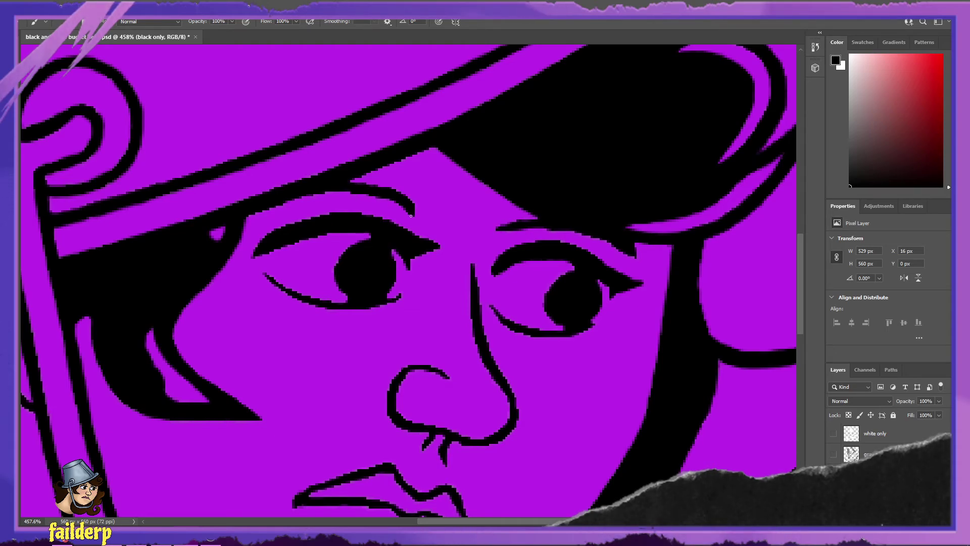
- Refine the left-hand eye's lower lash line and inner corner, undoing misplaced strokes
key(ctrl+z)
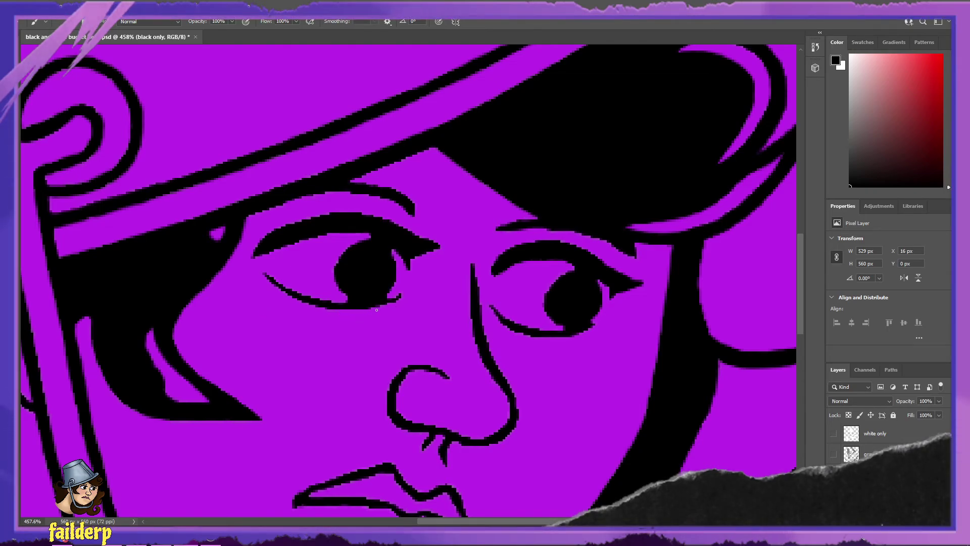
key(e)
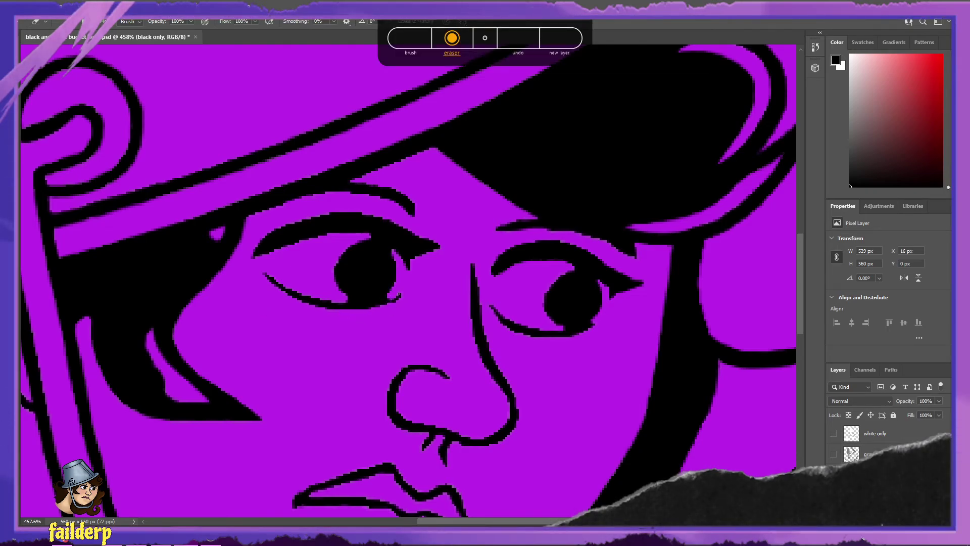
key(ctrl+z)
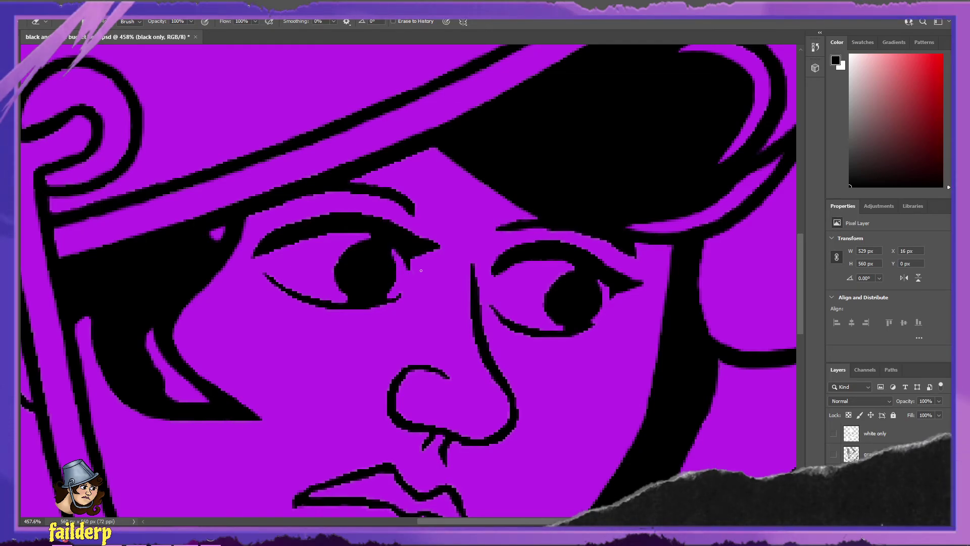
key(b)
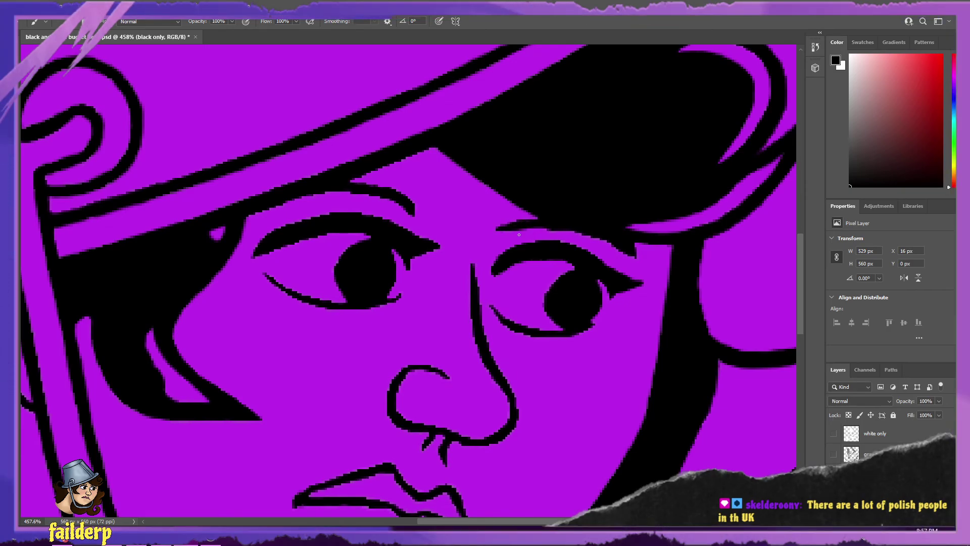
- Smooth the nose bridge line and nostril marks, and clean up the upper lip's edge
scroll(515, 251, down, 5)
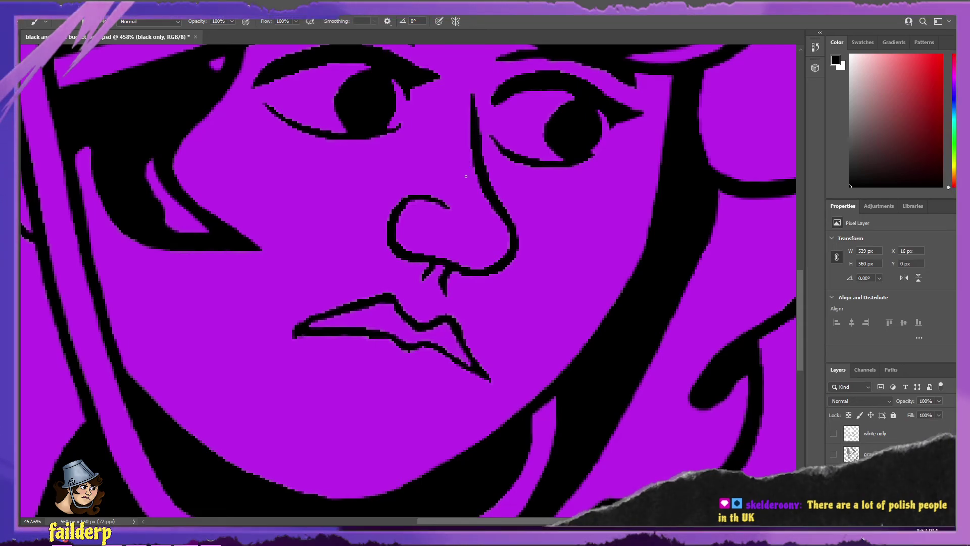
key(e)
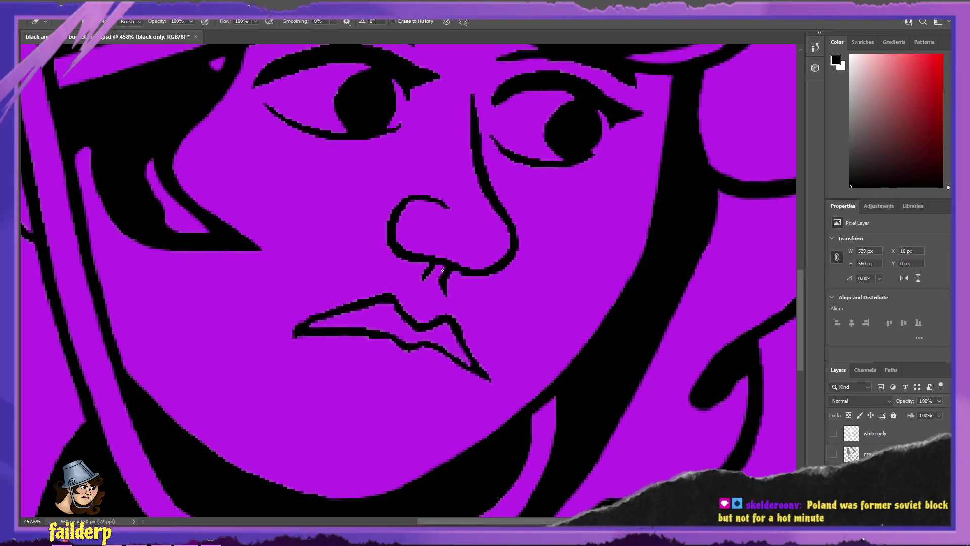
key(ctrl+z)
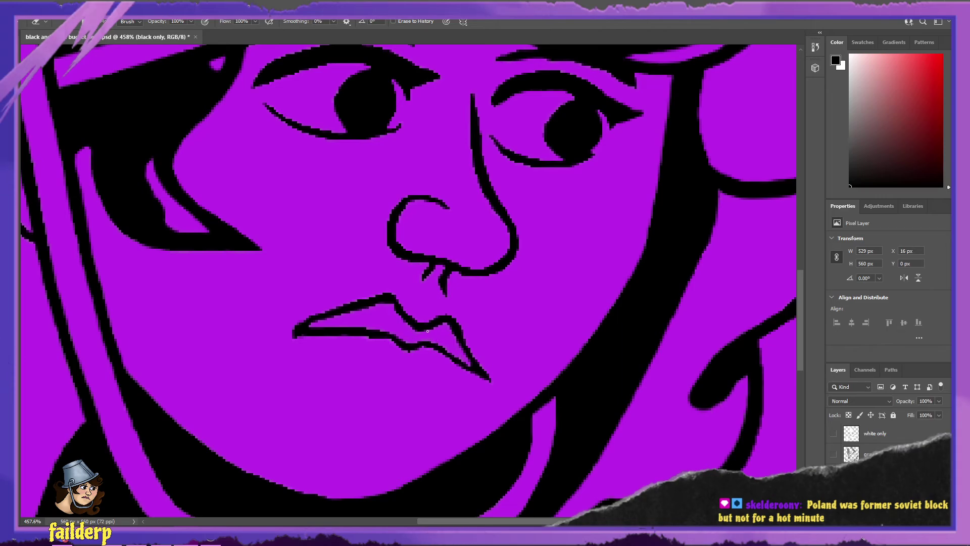
key(ctrl+z)
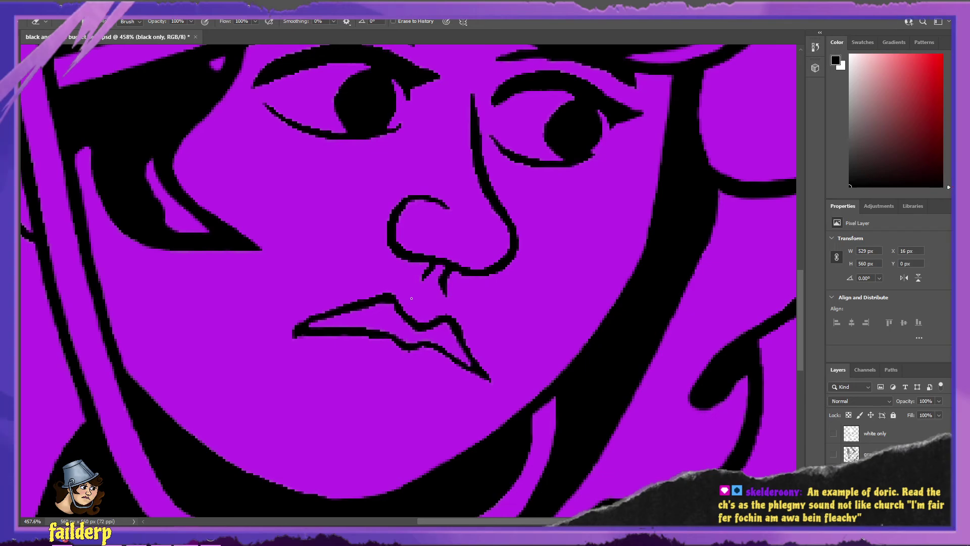
key(b)
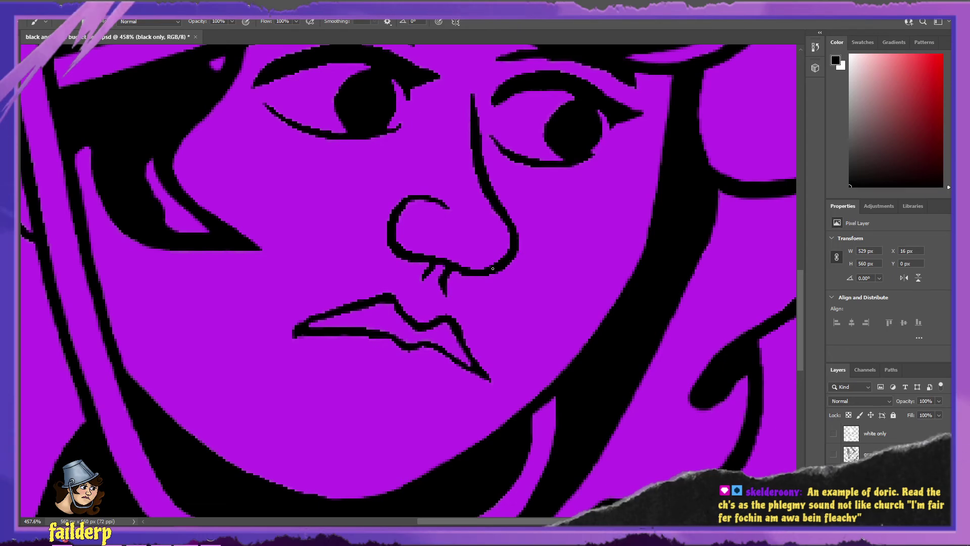
- Even out the inside of the left mouth corner and the underside of the lower lip
key(ctrl+z)
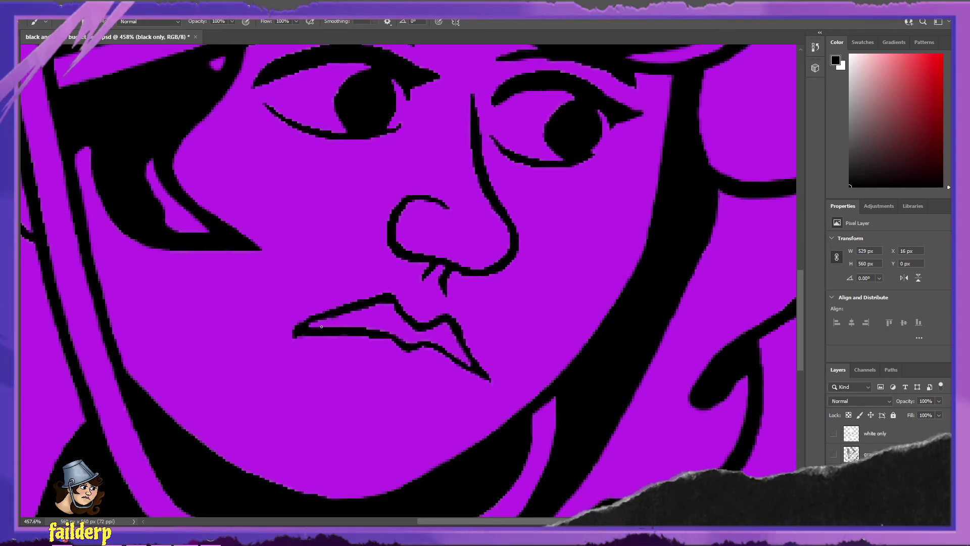
key(ctrl+z)
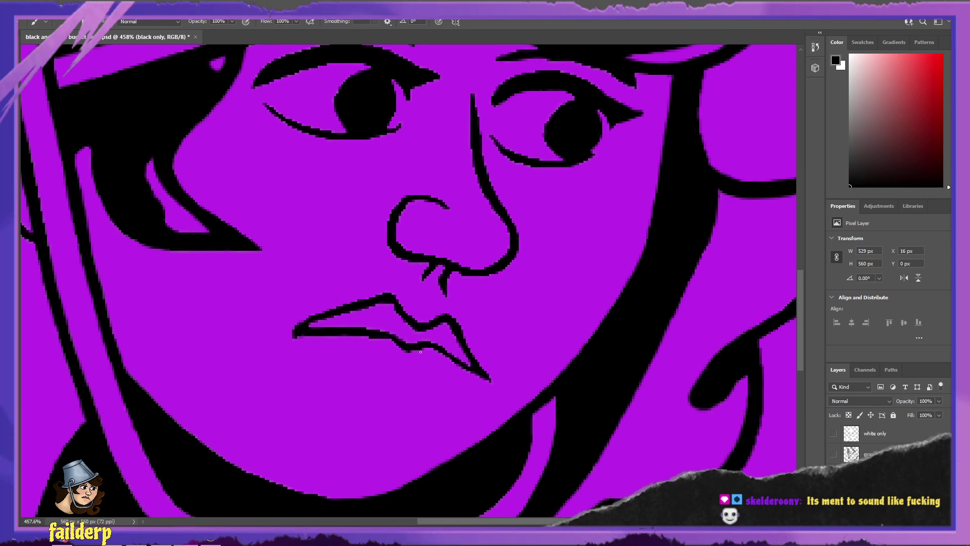
key(e)
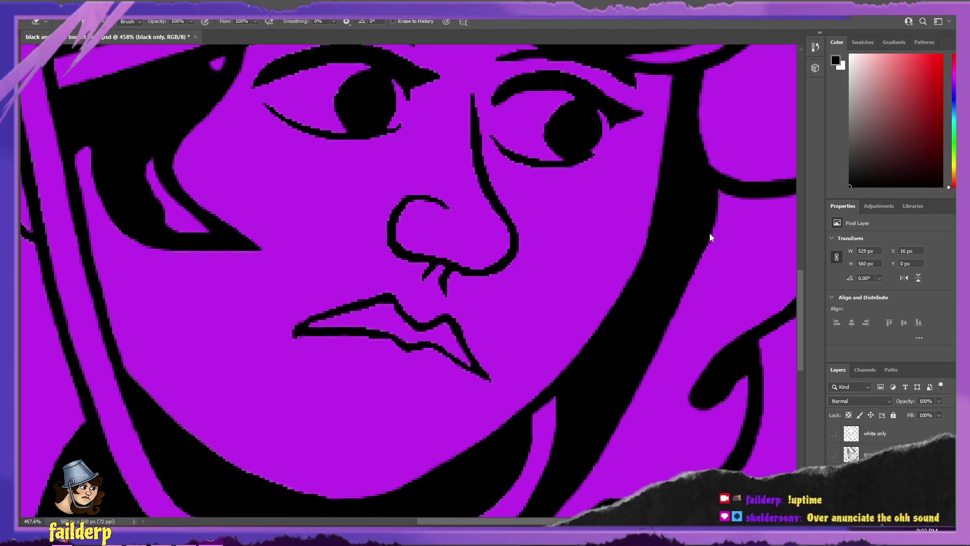
scroll(578, 232, up, 5)
scroll(579, 236, up, 7)
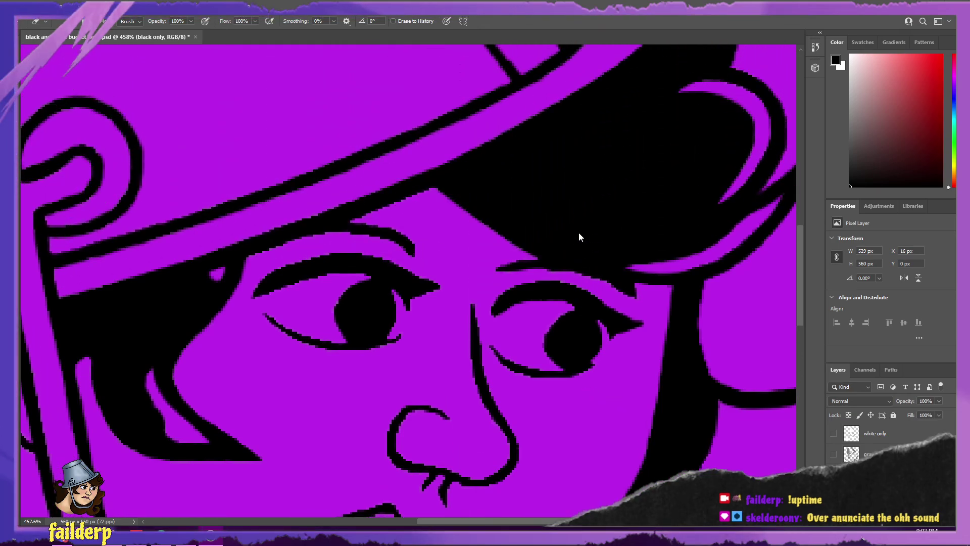
scroll(579, 236, down, 1)
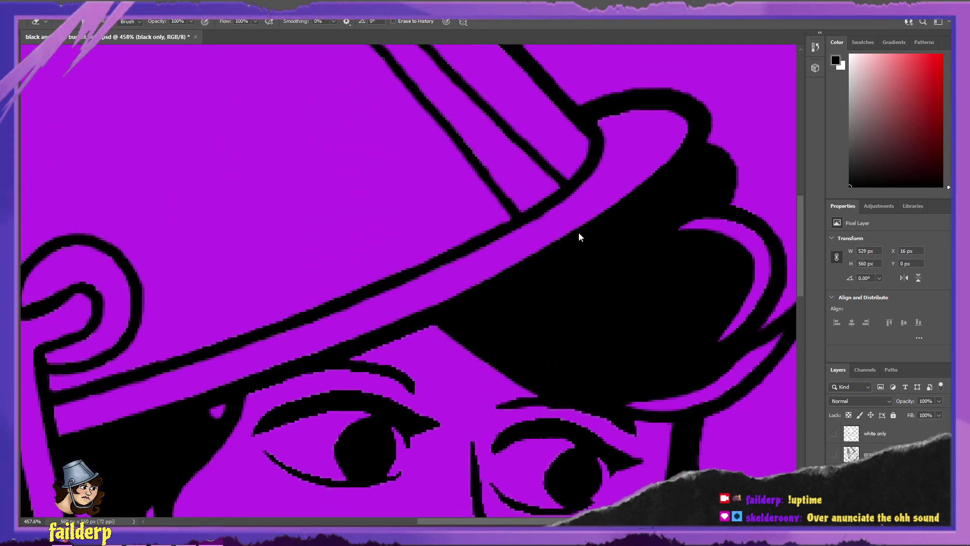
- Inspect the cleaned black line art for rough edges across the bucket, handle, face, chin strap and hair curls
scroll(579, 237, up, 8)
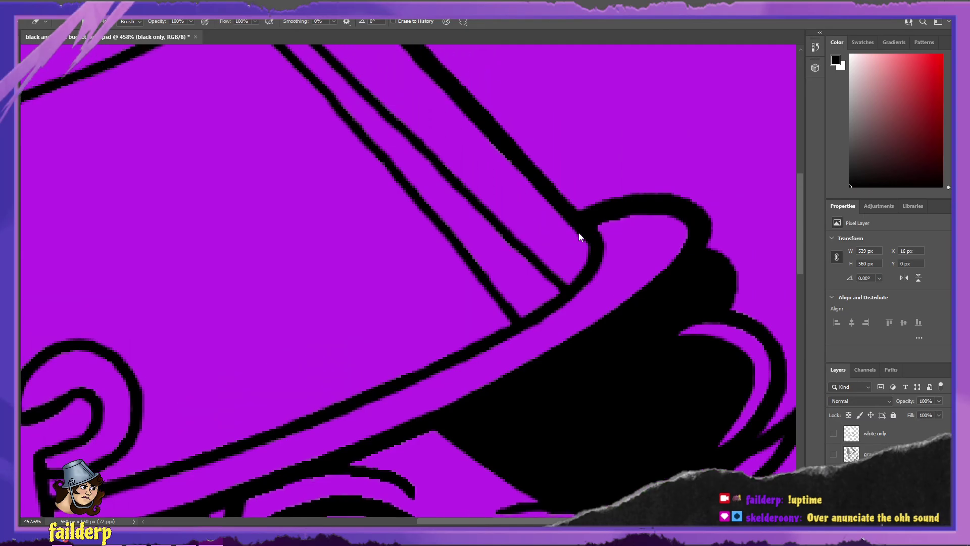
scroll(579, 236, up, 2)
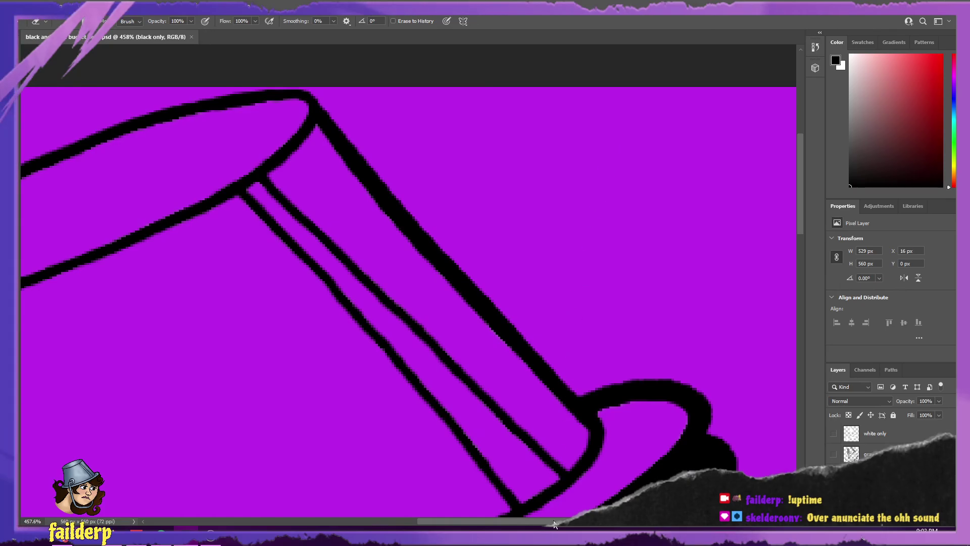
scroll(562, 459, left, 10)
scroll(450, 365, down, 2)
scroll(451, 365, down, 12)
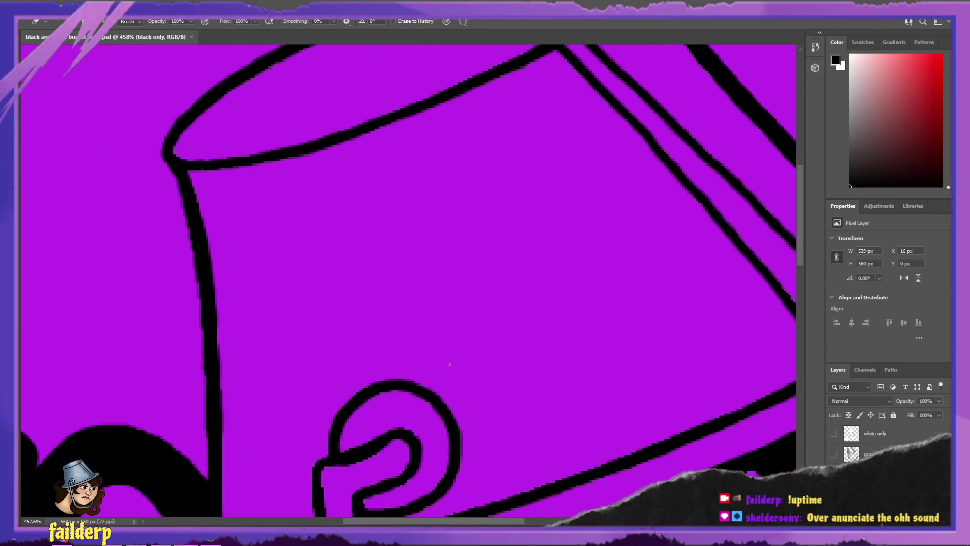
scroll(450, 365, down, 3)
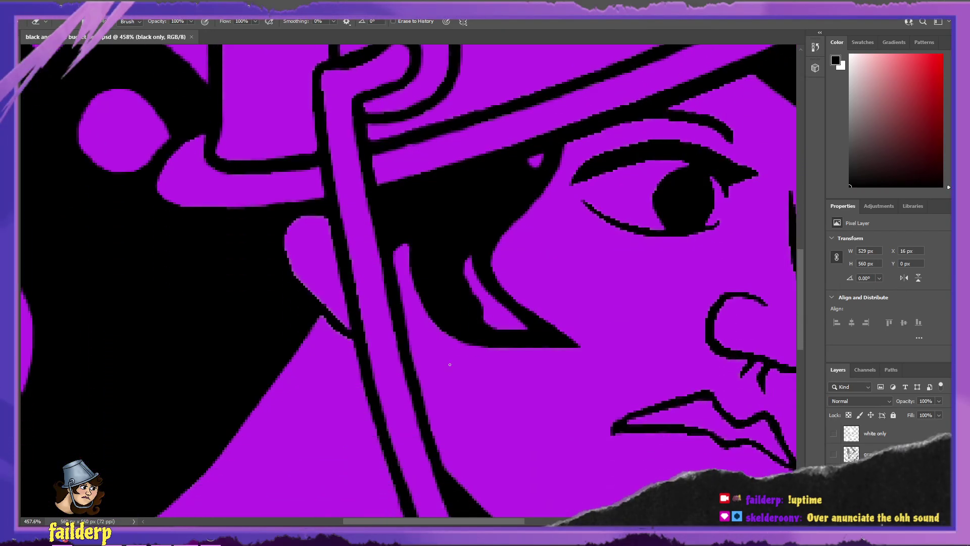
scroll(449, 364, down, 3)
scroll(450, 364, down, 6)
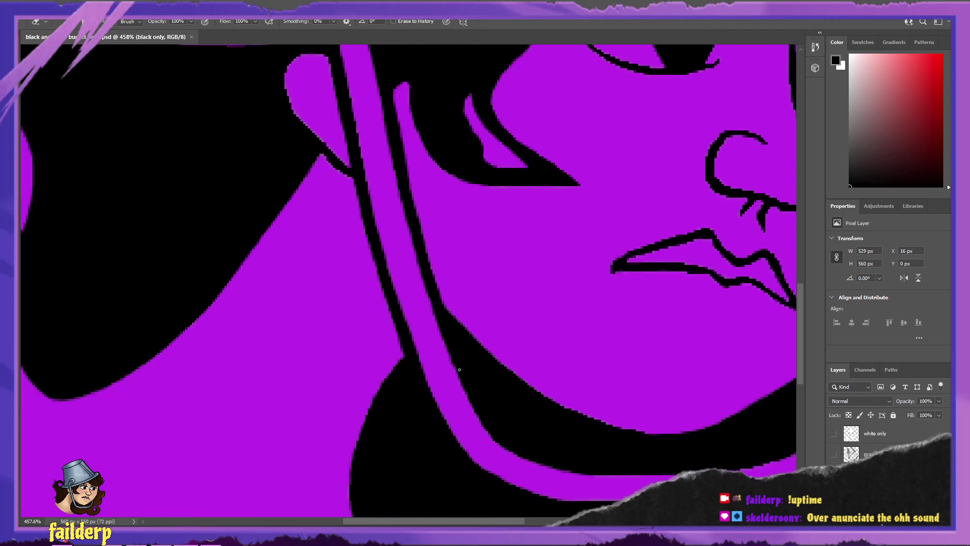
scroll(509, 469, right, 2)
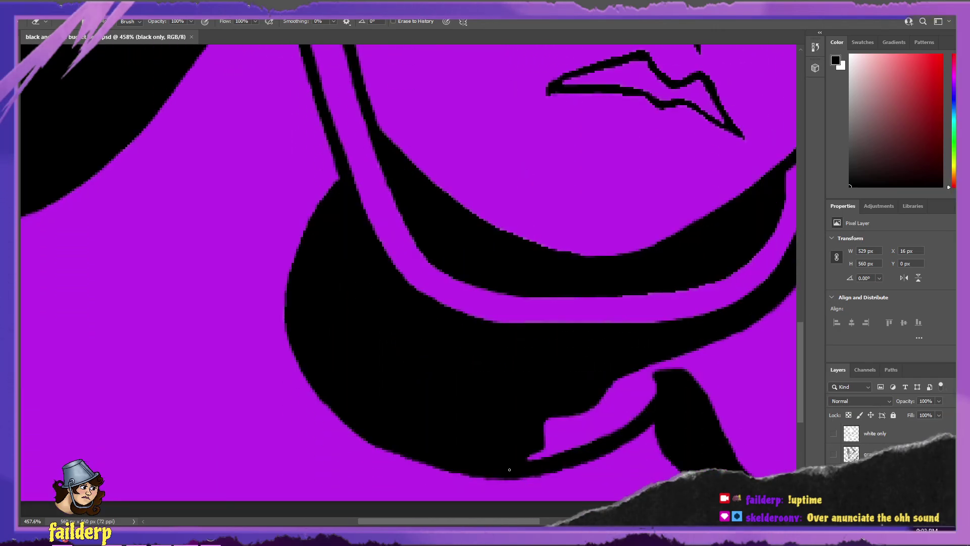
drag(525, 521, 599, 521)
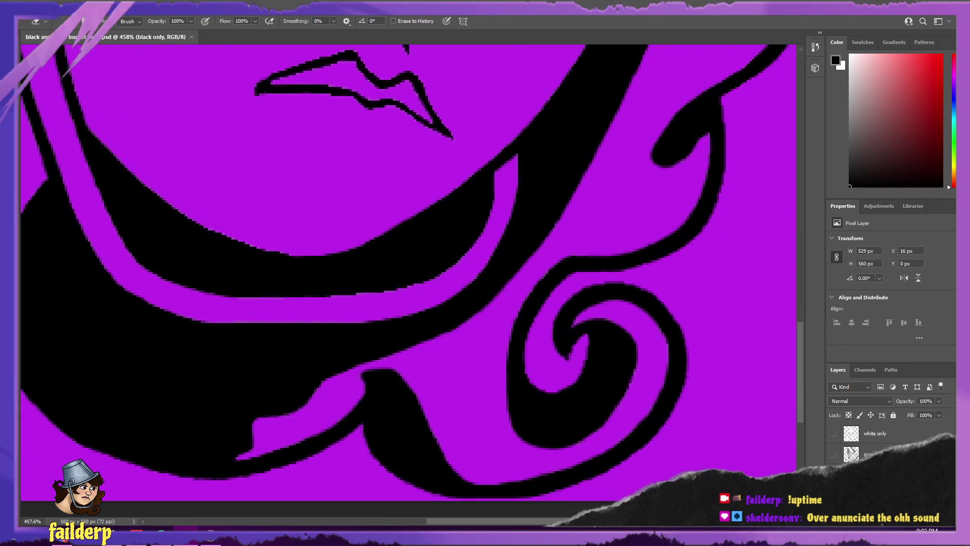
scroll(624, 412, down, 1)
scroll(624, 412, down, 6)
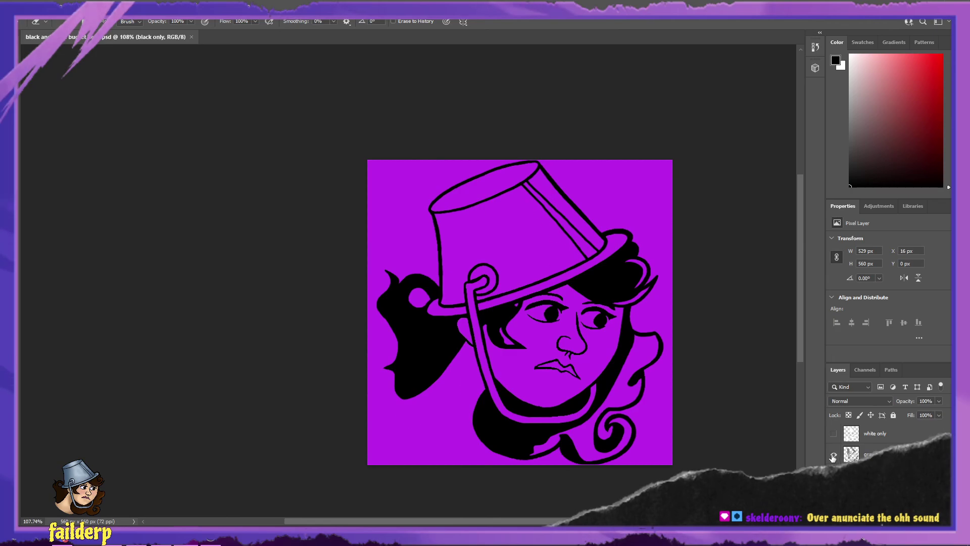
- Show the gray layer and the "white only" layer, and check their shading against the black lines on the face, bucket and hair
click(833, 456)
click(834, 434)
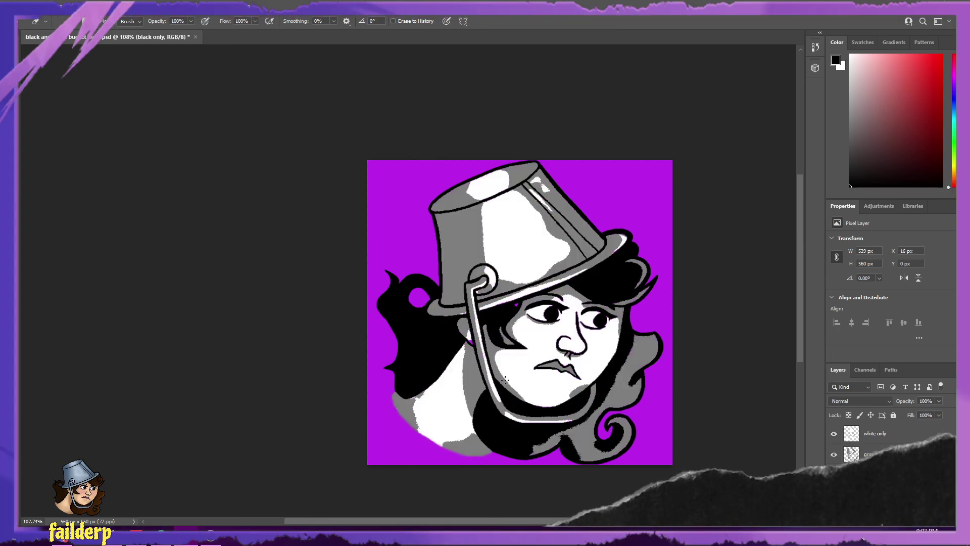
scroll(453, 350, up, 3)
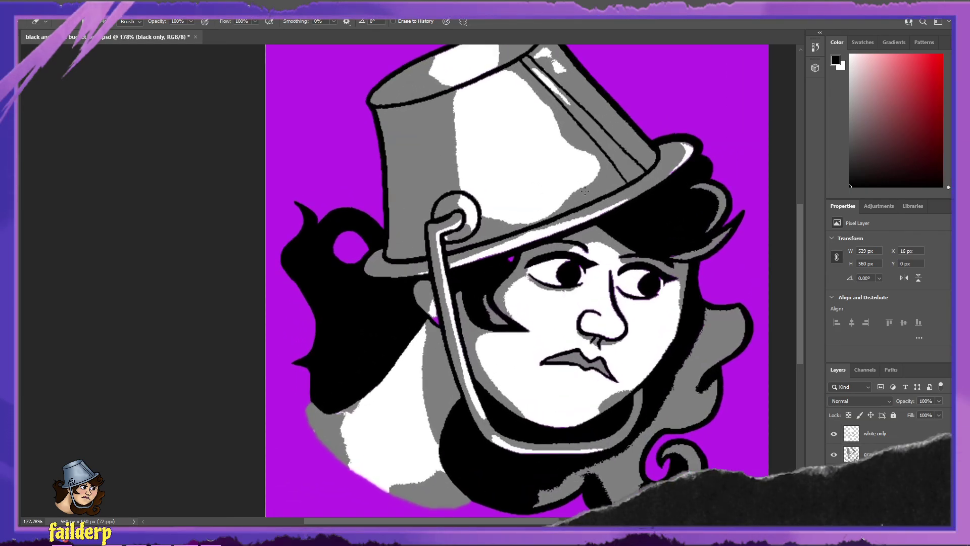
scroll(636, 267, up, 3)
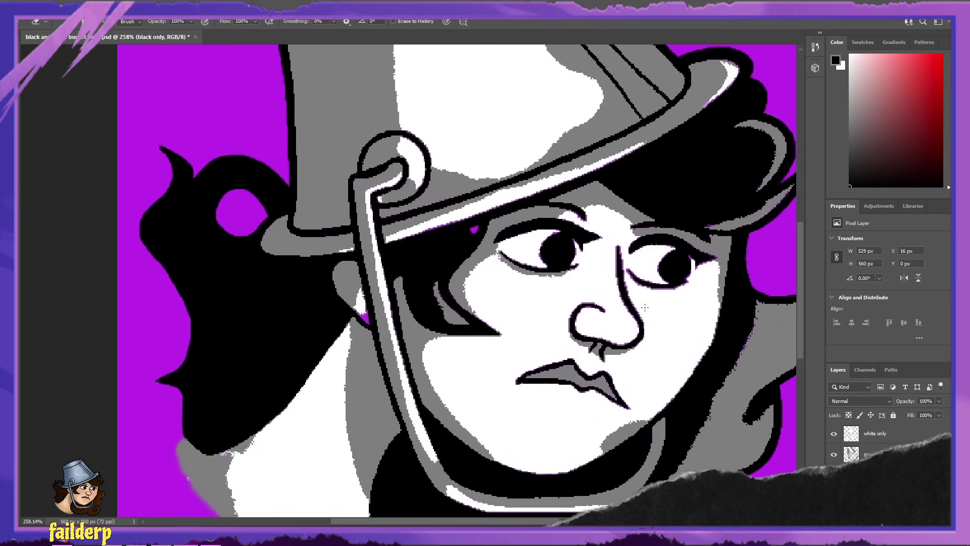
scroll(688, 266, up, 1)
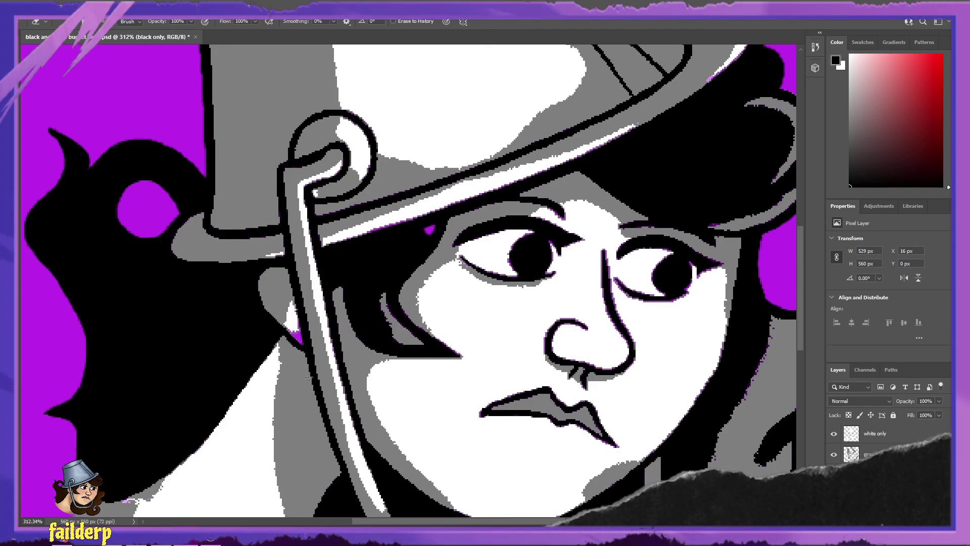
scroll(227, 385, down, 2)
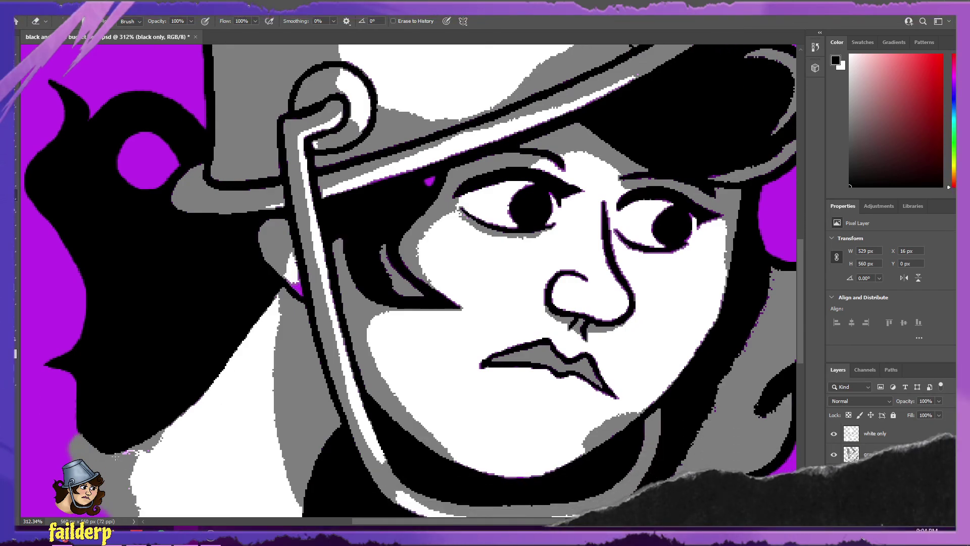
scroll(116, 456, down, 2)
scroll(115, 413, down, 5)
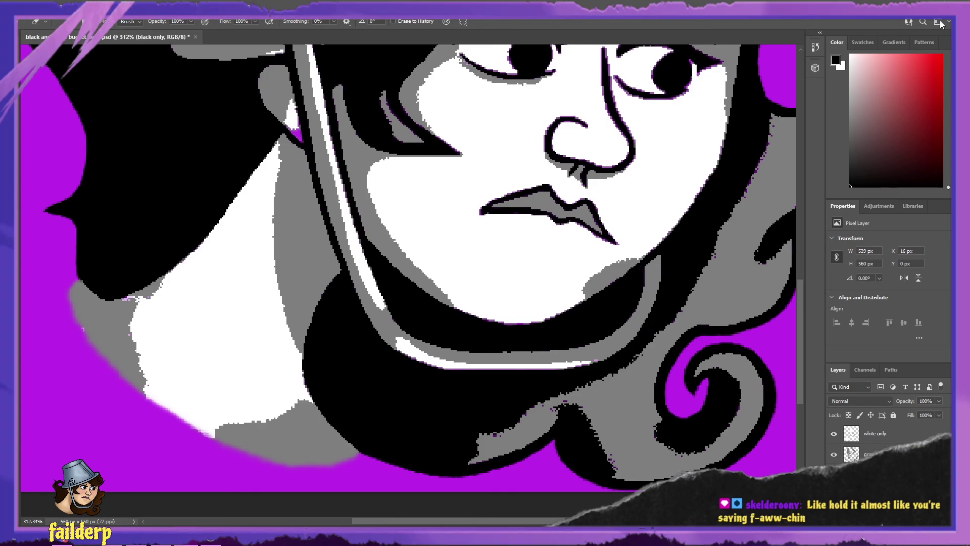
- Start quitting the program, cancel the quit, and save the document while keeping it open
click(959, 6)
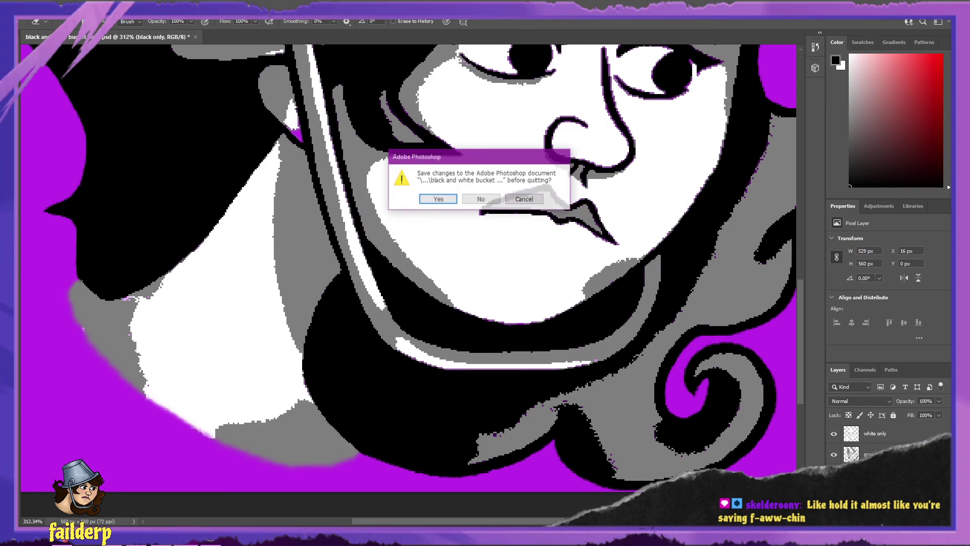
click(521, 198)
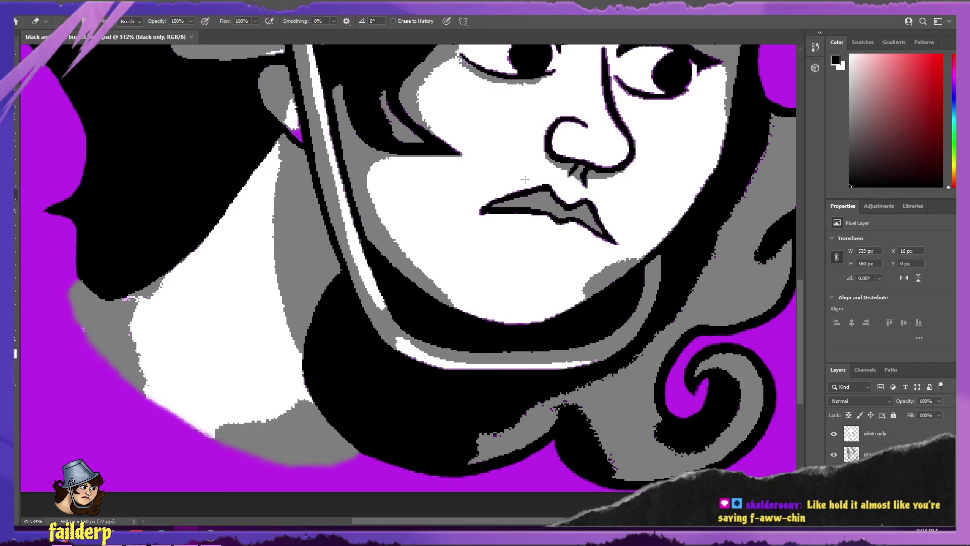